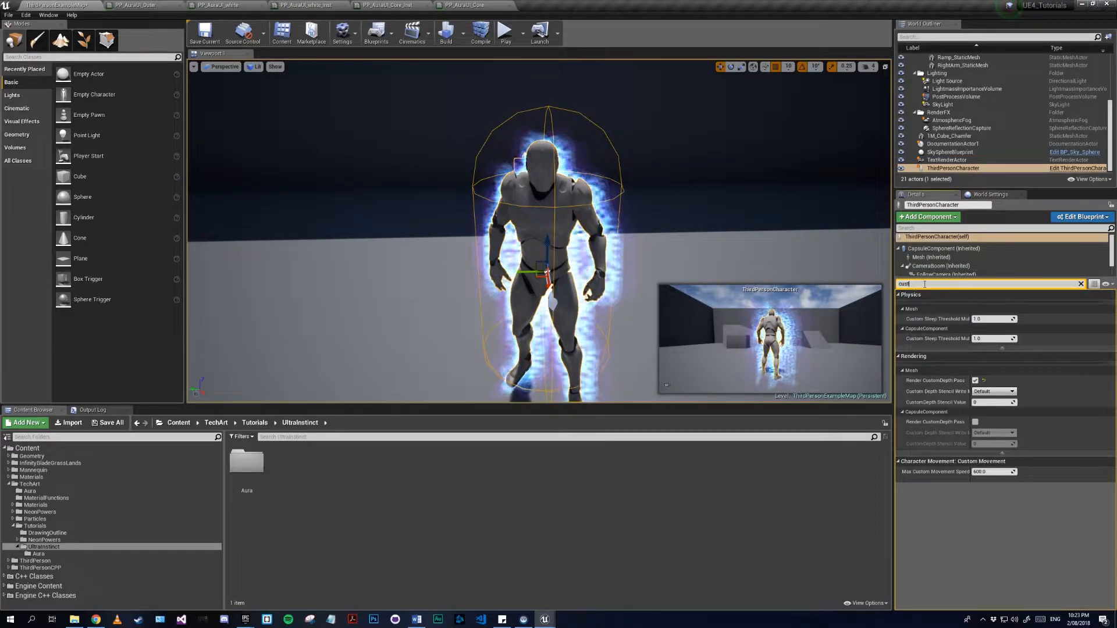
- Disable Render CustomDepth Pass on the character's mesh and enable it on the Wall6 static mesh, viewing the aura outline along the wall
{"action": "left_click", "coordinate": [975, 381]}
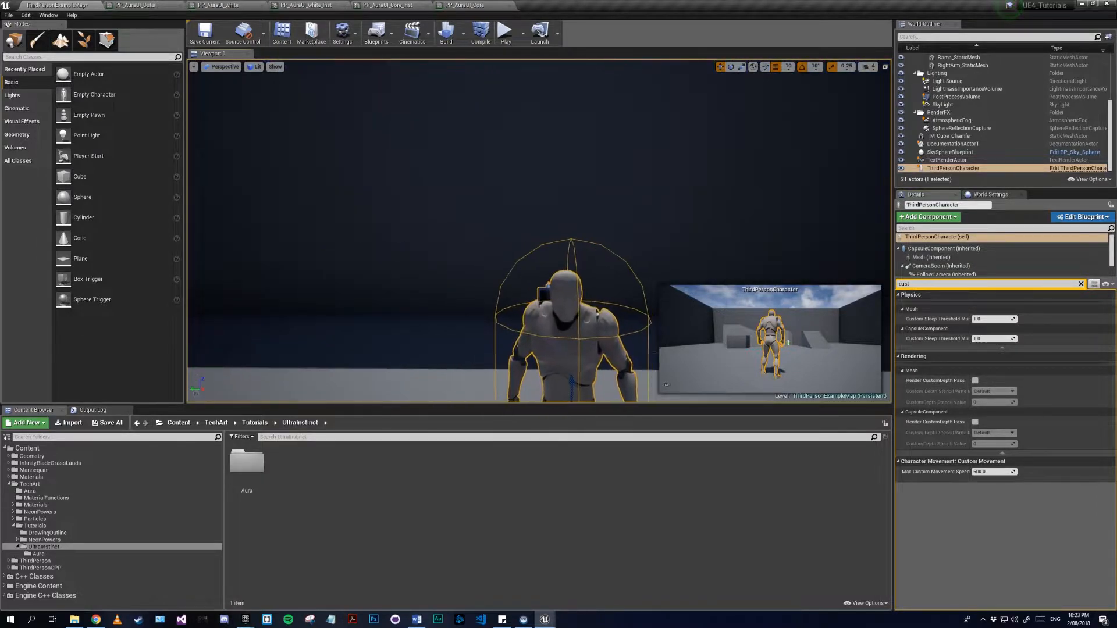
{"action": "left_click", "coordinate": [871, 304]}
{"action": "left_click", "coordinate": [975, 343]}
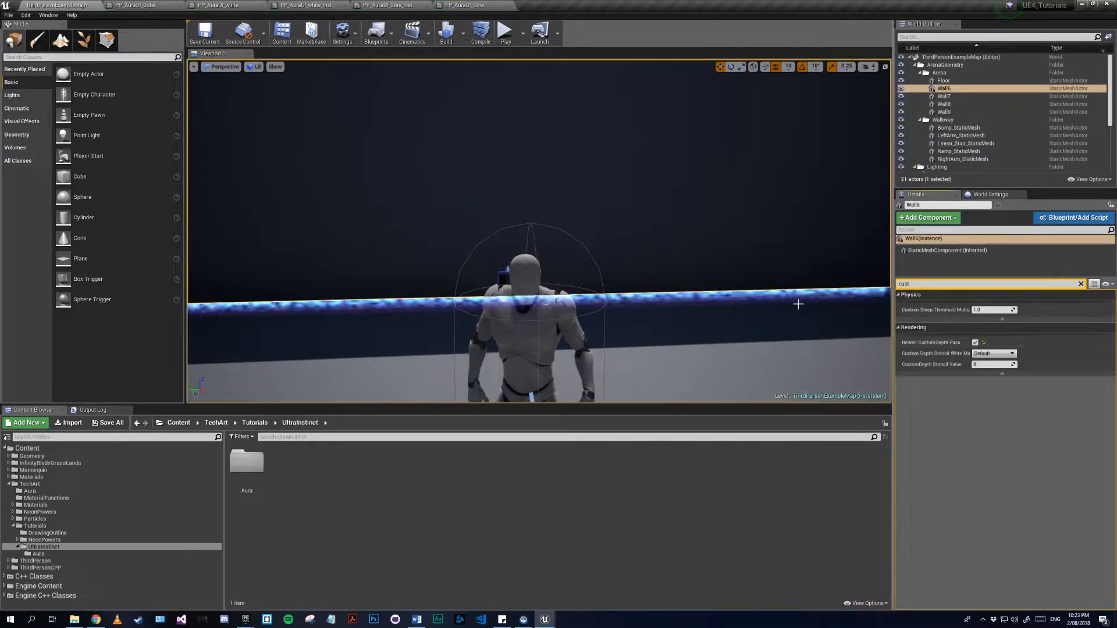
{"action": "scroll", "coordinate": [672, 225], "scroll_direction": "down", "scroll_amount": 10}
{"action": "right_click_drag", "start_coordinate": [675, 224], "coordinate": [600, 256]}
{"action": "scroll", "coordinate": [691, 242], "scroll_direction": "up", "scroll_amount": 6}
{"action": "right_click_drag", "start_coordinate": [710, 279], "coordinate": [689, 294]}
{"action": "scroll", "coordinate": [711, 281], "scroll_direction": "up", "scroll_amount": 3}
{"action": "scroll", "coordinate": [696, 296], "scroll_direction": "up", "scroll_amount": 5}
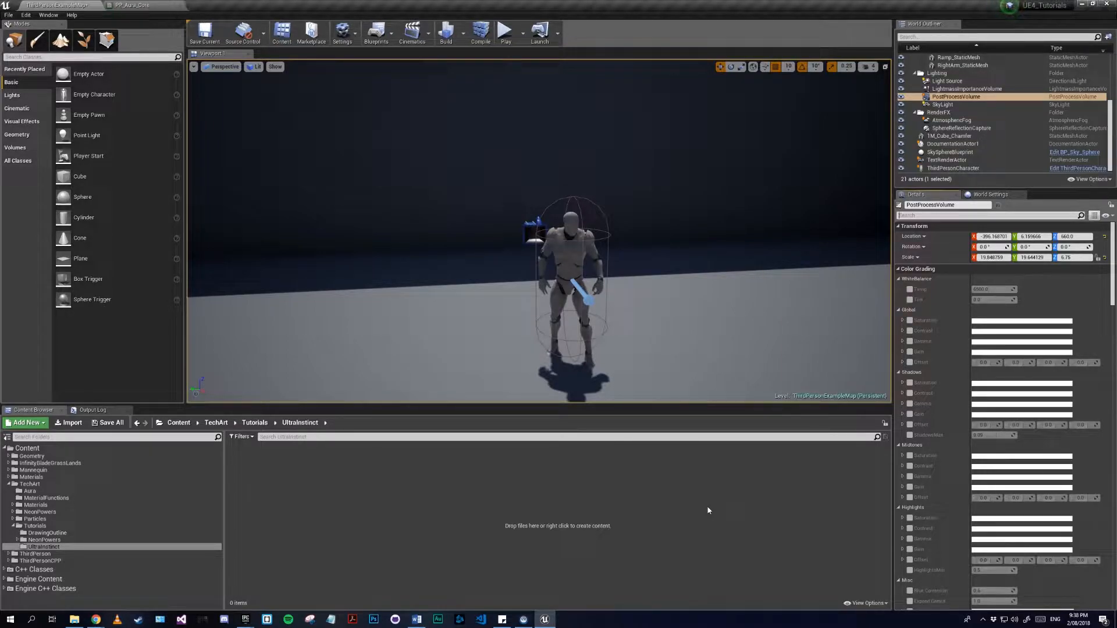
- Create a material named PP_AuraUI_Core in the UltraInstinct folder, plus a material instance of it
{"action": "right_click", "coordinate": [317, 468]}
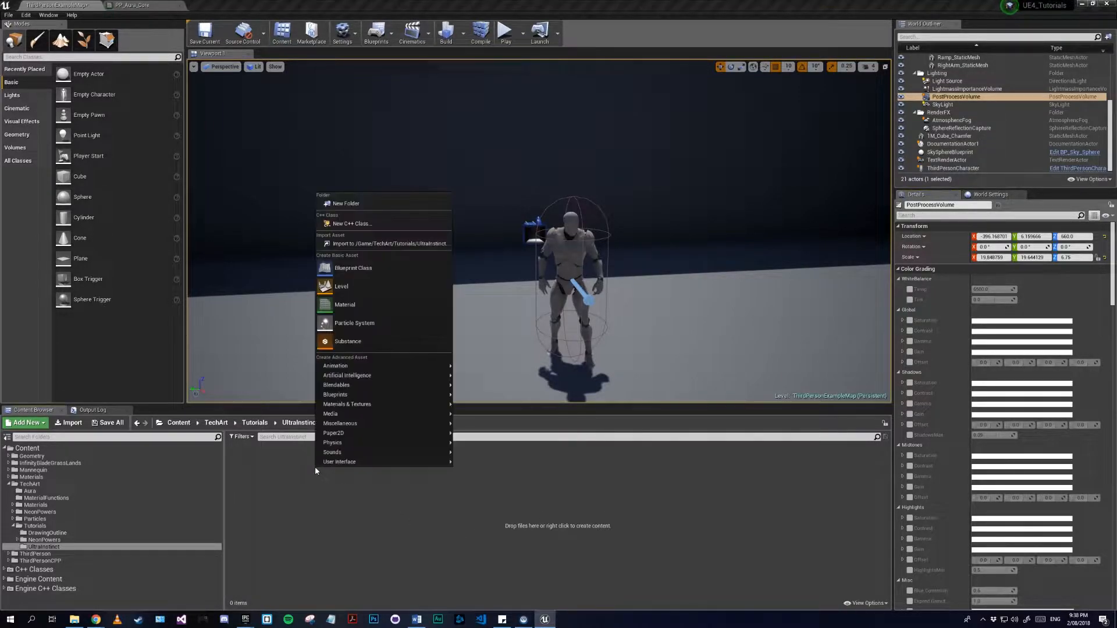
{"action": "left_click", "coordinate": [349, 302]}
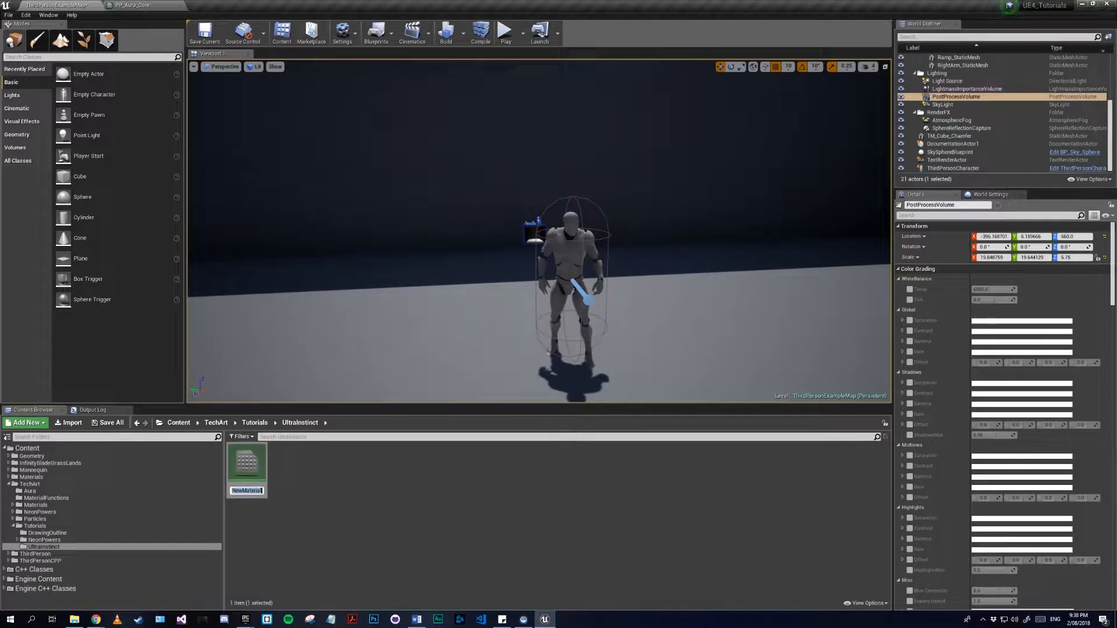
{"action": "type", "text": "PP"}
{"action": "type", "text": "_"}
{"action": "type", "text": "Aura"}
{"action": "type", "text": "Ul"}
{"action": "type", "text": "_Core"}
{"action": "key", "text": "Return"}
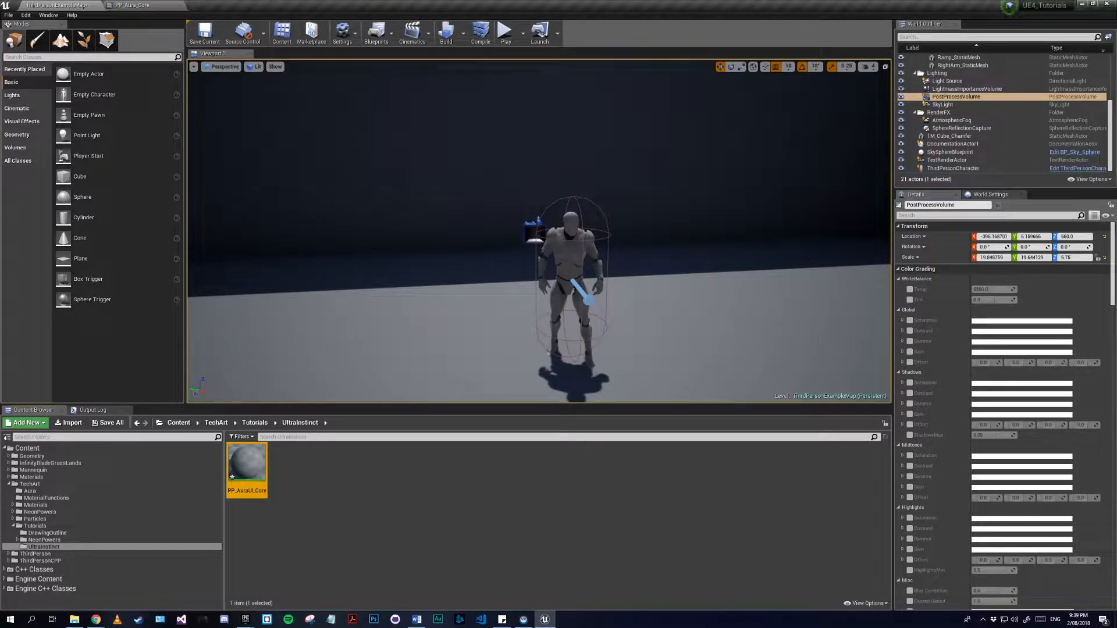
{"action": "right_click", "coordinate": [240, 464]}
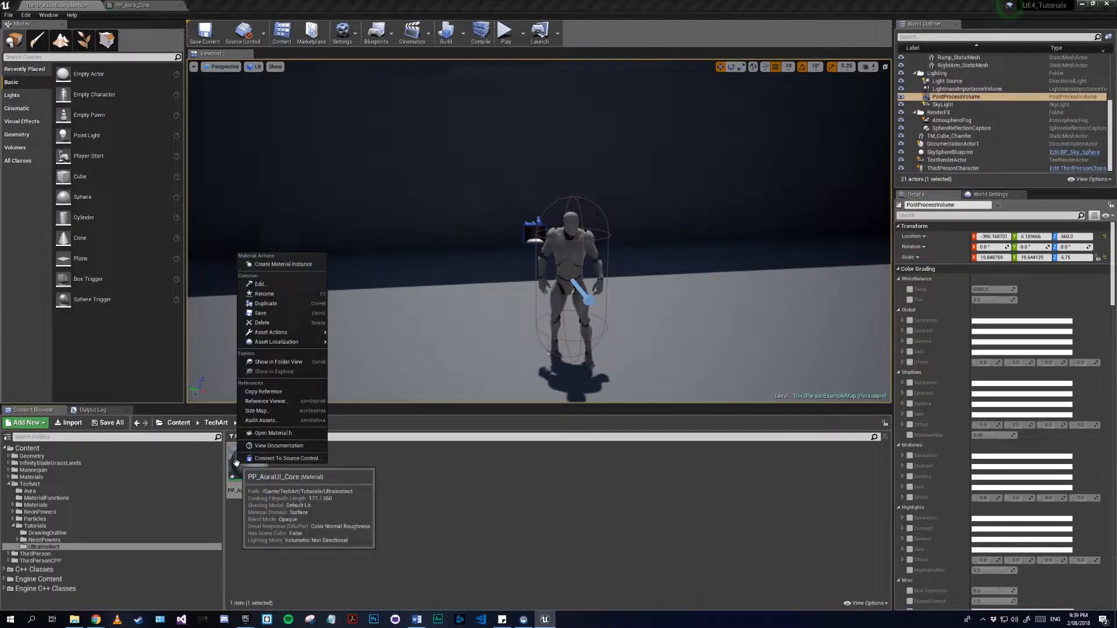
{"action": "left_click", "coordinate": [296, 265]}
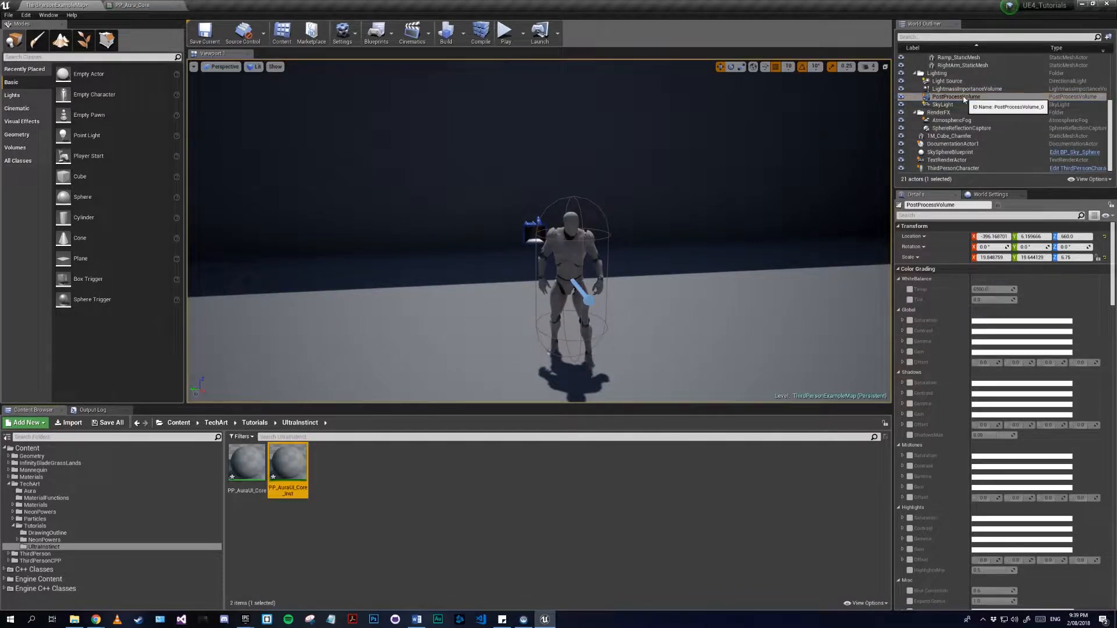
- Add an asset reference entry to the PostProcessVolume's Post Process Materials array and assign PP_AuraUI_Core_Inst to it
{"action": "left_click", "coordinate": [941, 214]}
{"action": "type", "text": "mat"}
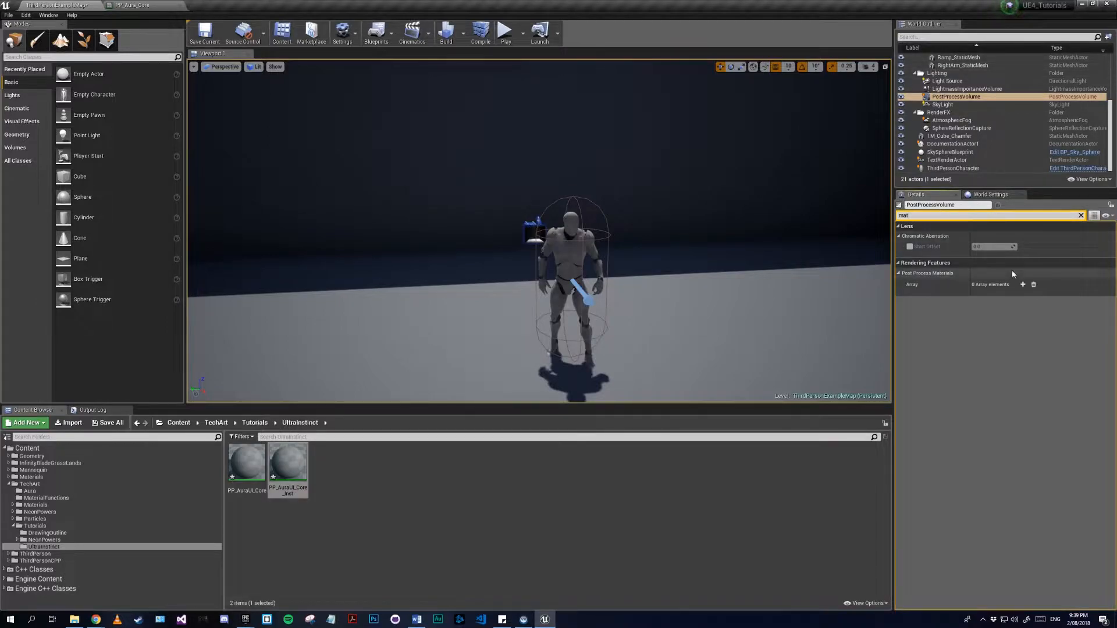
{"action": "left_click", "coordinate": [1022, 284]}
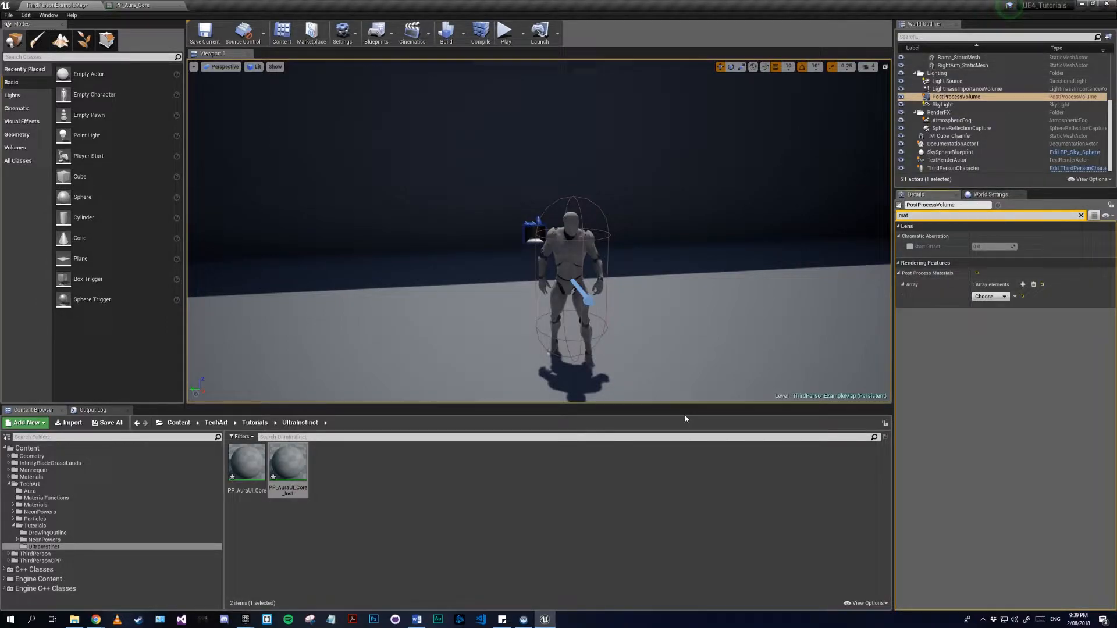
{"action": "left_click", "coordinate": [989, 299]}
{"action": "left_click", "coordinate": [1004, 319]}
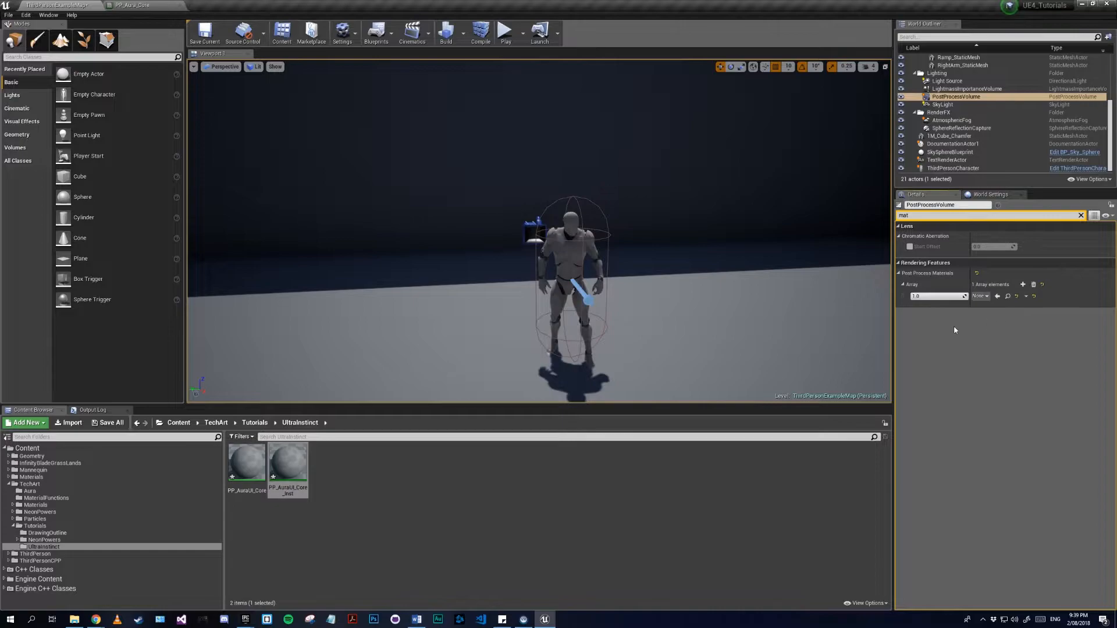
{"action": "left_click_drag", "start_coordinate": [288, 468], "coordinate": [988, 302]}
- Open the PP_AuraUI_Core material and set its Material Domain to Post Process
{"action": "double_click", "coordinate": [246, 465]}
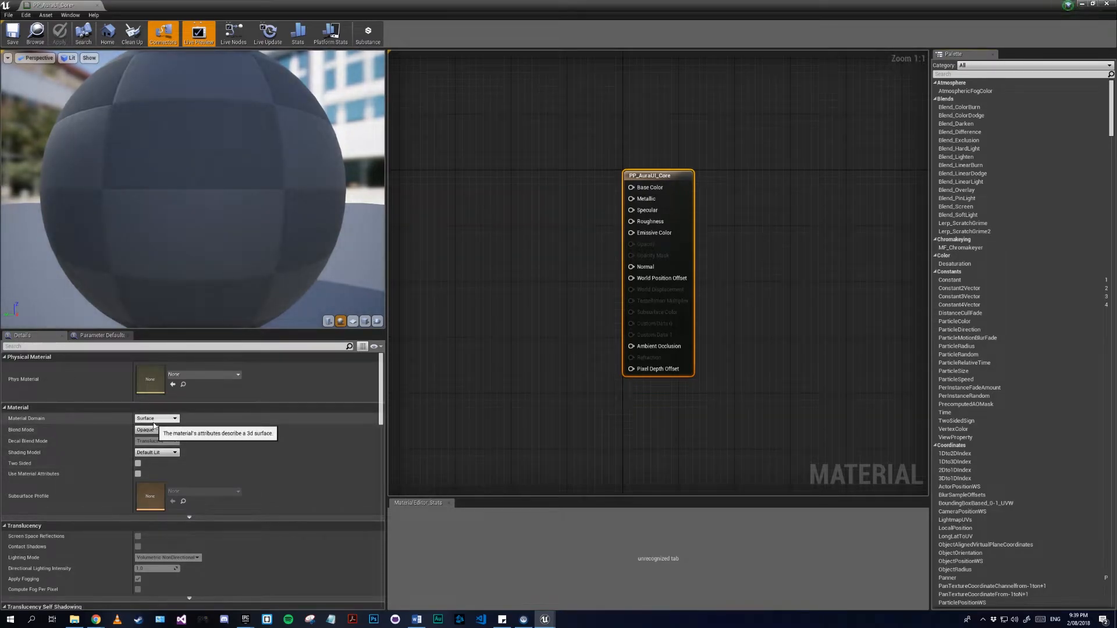
{"action": "left_click", "coordinate": [156, 419]}
{"action": "left_click", "coordinate": [150, 448]}
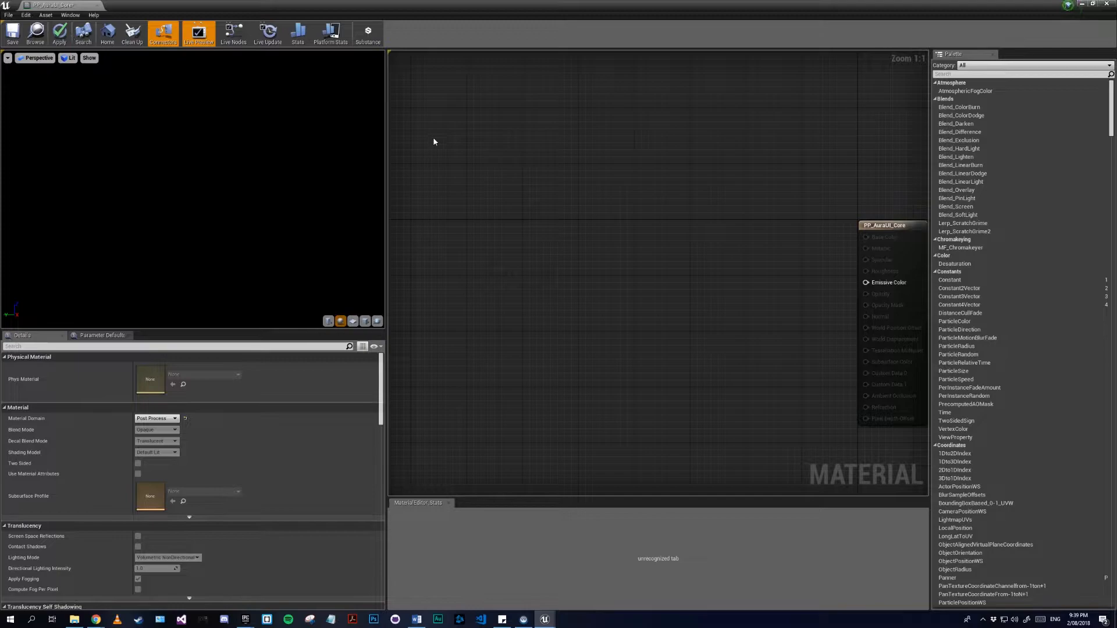
- Add a SceneTexture node to the material graph ahead of the output node
{"action": "right_click_drag", "start_coordinate": [507, 217], "coordinate": [503, 217]}
{"action": "right_click", "coordinate": [466, 177]}
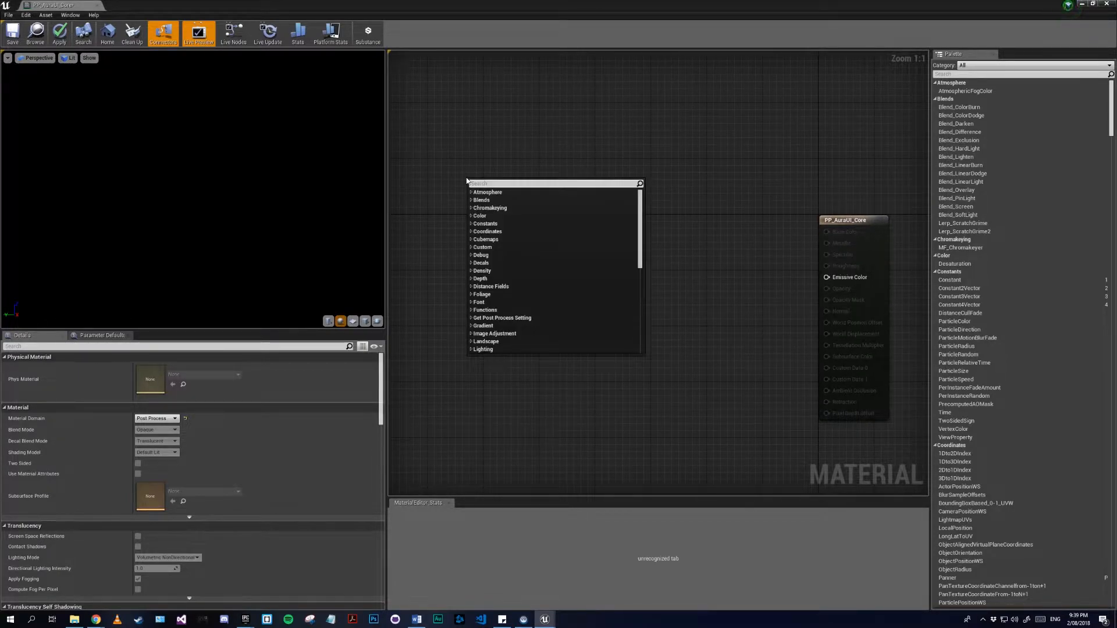
{"action": "right_click_drag", "start_coordinate": [450, 181], "coordinate": [495, 189]}
{"action": "right_click", "coordinate": [494, 188]}
{"action": "type", "text": "scen"}
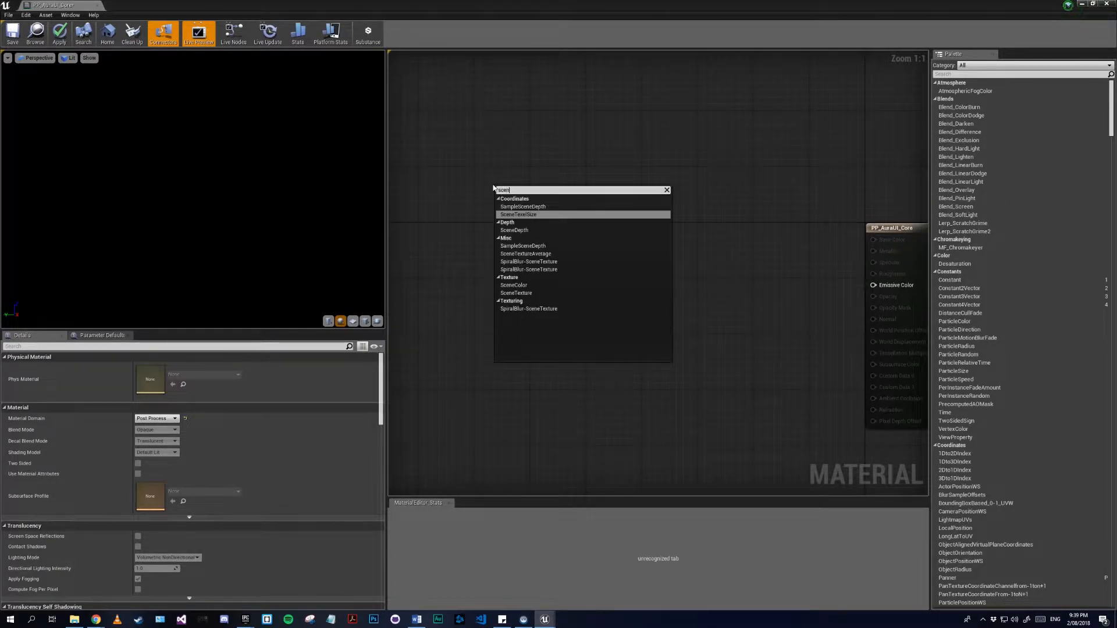
{"action": "key", "text": "Down"}
{"action": "key", "text": "Down"}
{"action": "key", "text": "Down"}
{"action": "key", "text": "Down"}
{"action": "key", "text": "Down"}
{"action": "key", "text": "Down"}
{"action": "key", "text": "Return"}
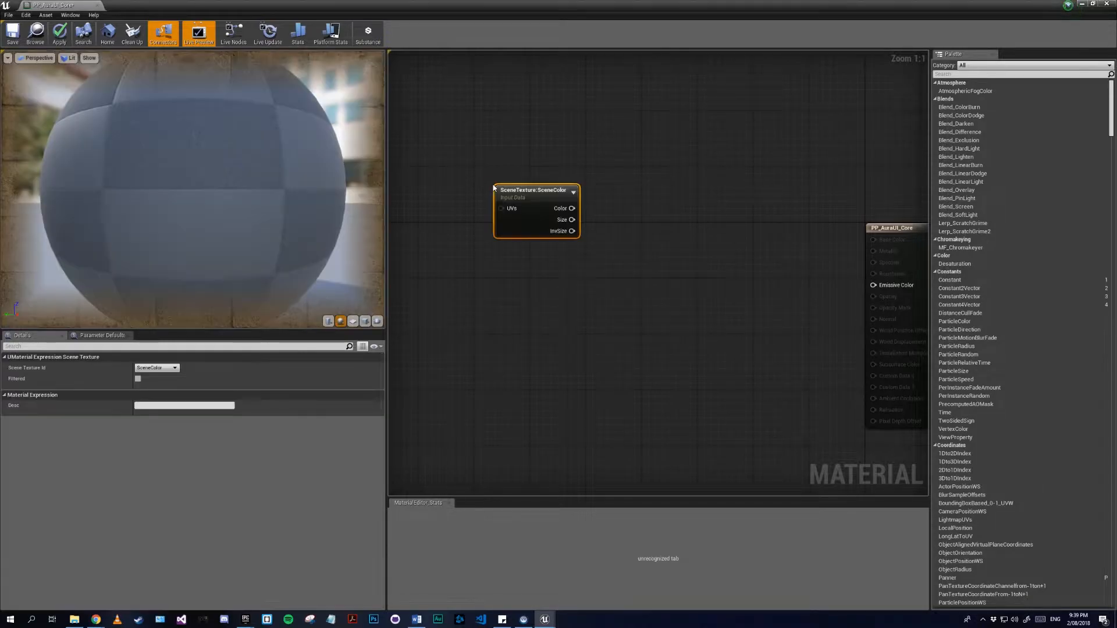
- Set the SceneTexture node's Scene Texture Id to PostProcessInput0
{"action": "left_click", "coordinate": [167, 357]}
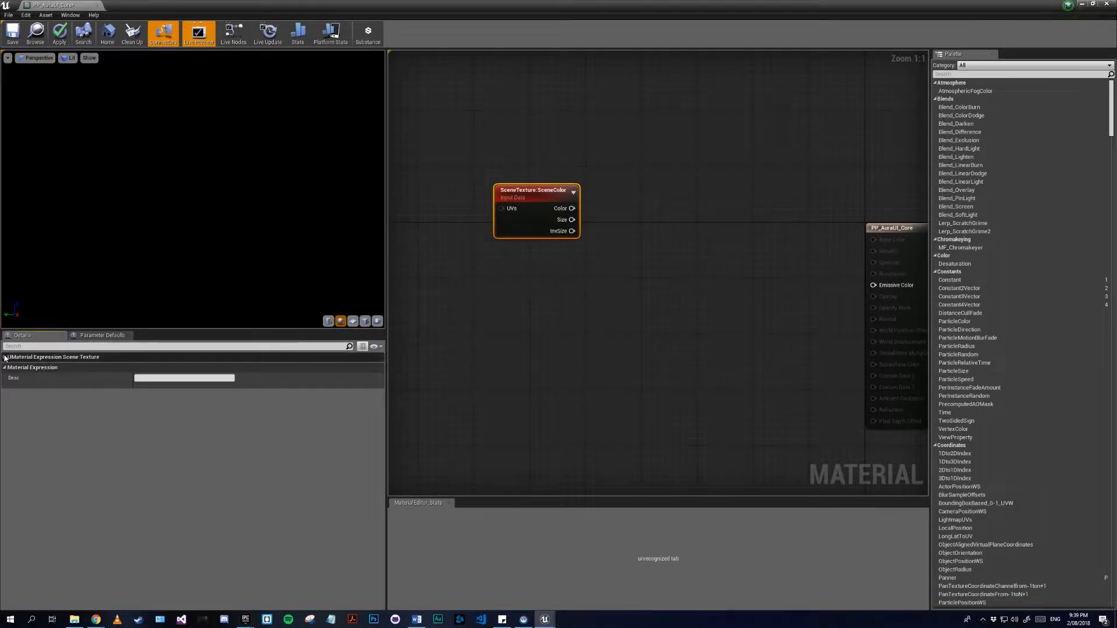
{"action": "left_click", "coordinate": [108, 357]}
{"action": "left_click", "coordinate": [153, 368]}
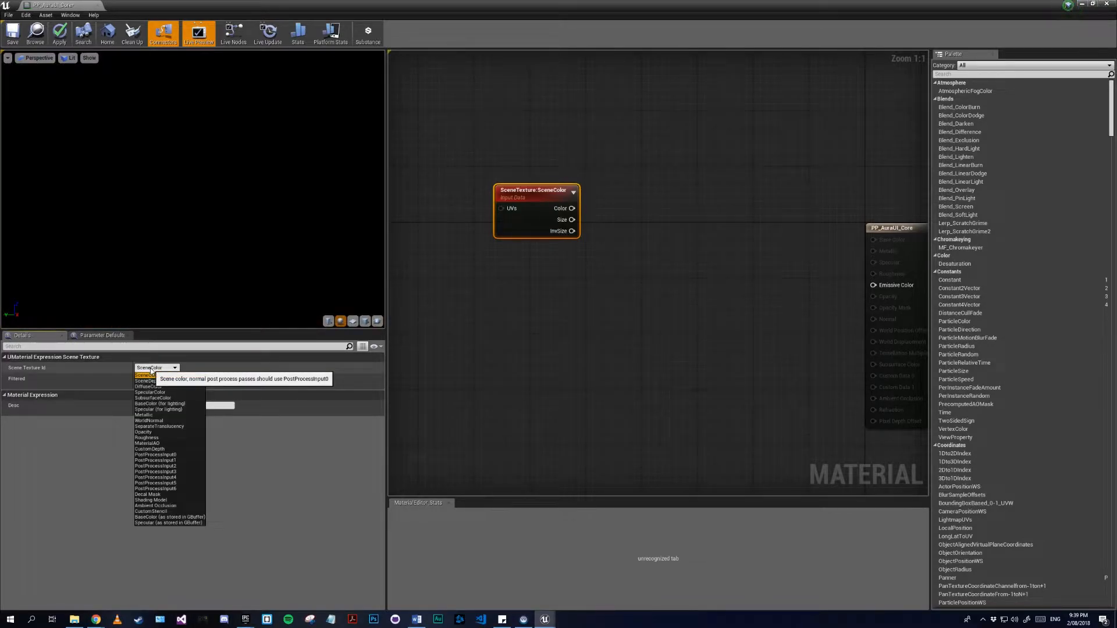
{"action": "left_click", "coordinate": [156, 454]}
- Add a ComponentMask node fed by the SceneTexture Color output, with the R, G and B channels enabled
{"action": "mouse_move", "coordinate": [558, 212]}
{"action": "left_mouse_down"}
{"action": "mouse_move", "coordinate": [462, 208]}
{"action": "mouse_move", "coordinate": [573, 202]}
{"action": "left_mouse_up"}
{"action": "type", "text": "mask"}
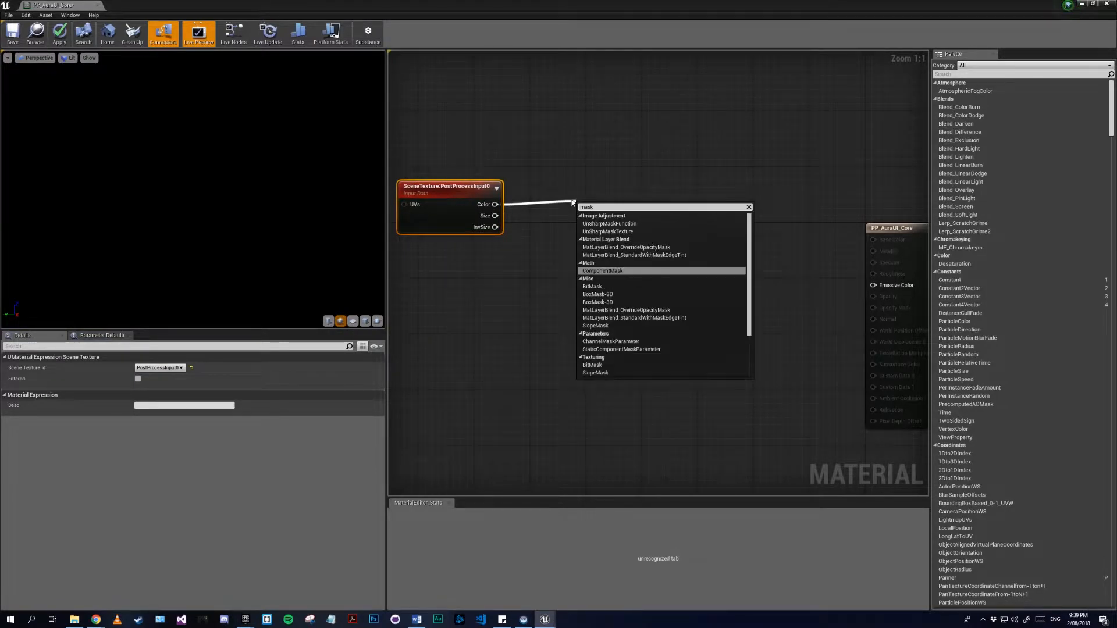
{"action": "key", "text": "Return"}
{"action": "left_click", "coordinate": [138, 388]}
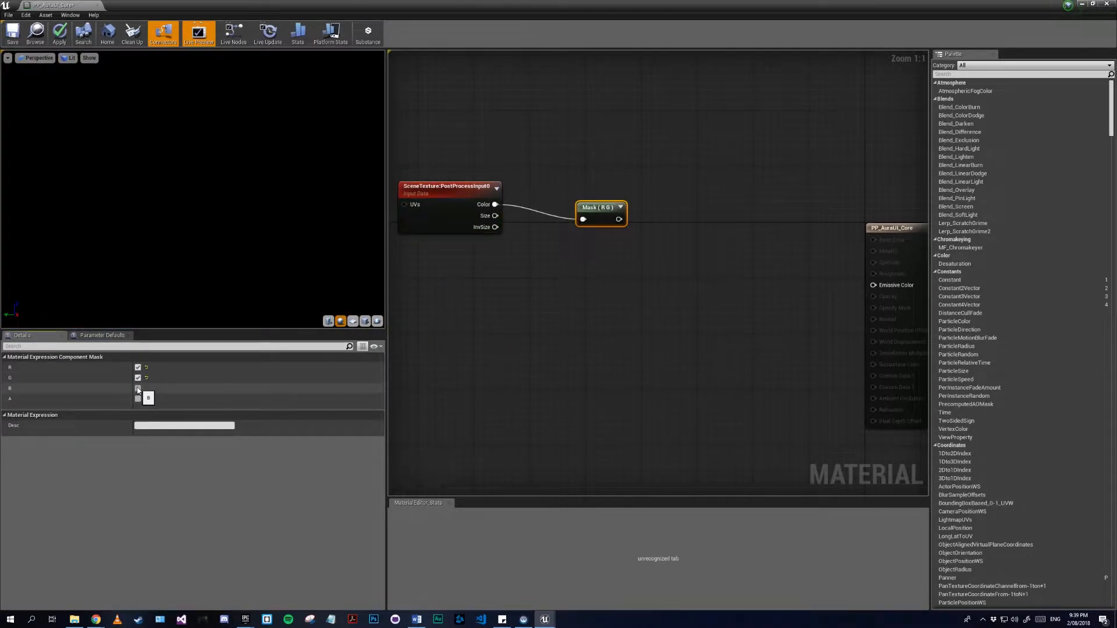
- Feed the mask into input A of a new LinearInterpolate node and connect its output to Emissive Color
{"action": "left_click_drag", "start_coordinate": [621, 224], "coordinate": [724, 262]}
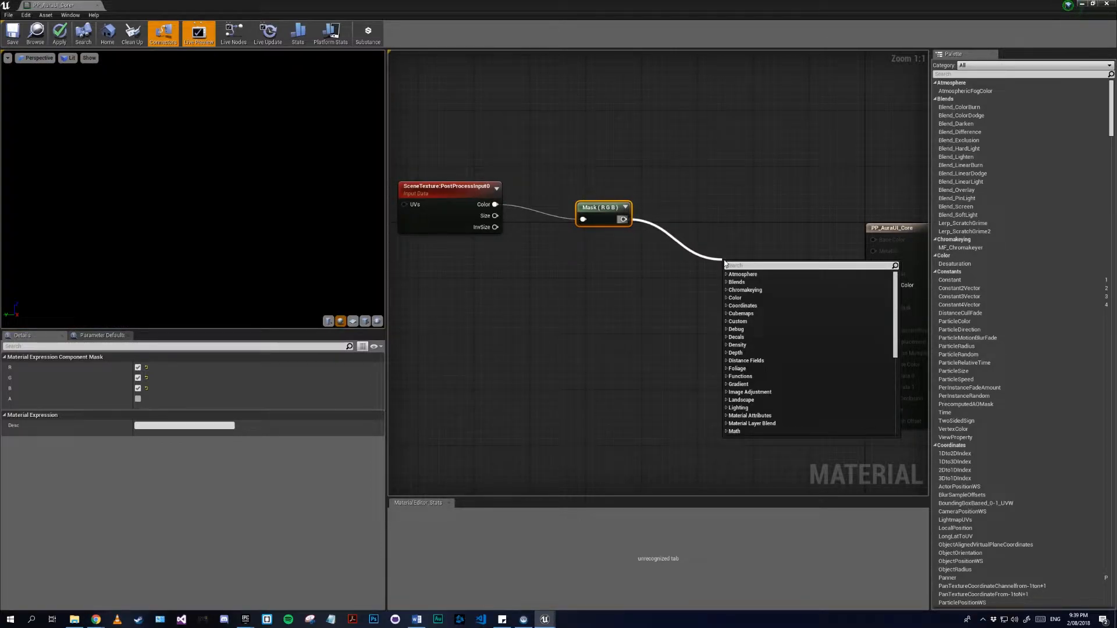
{"action": "type", "text": "lerp"}
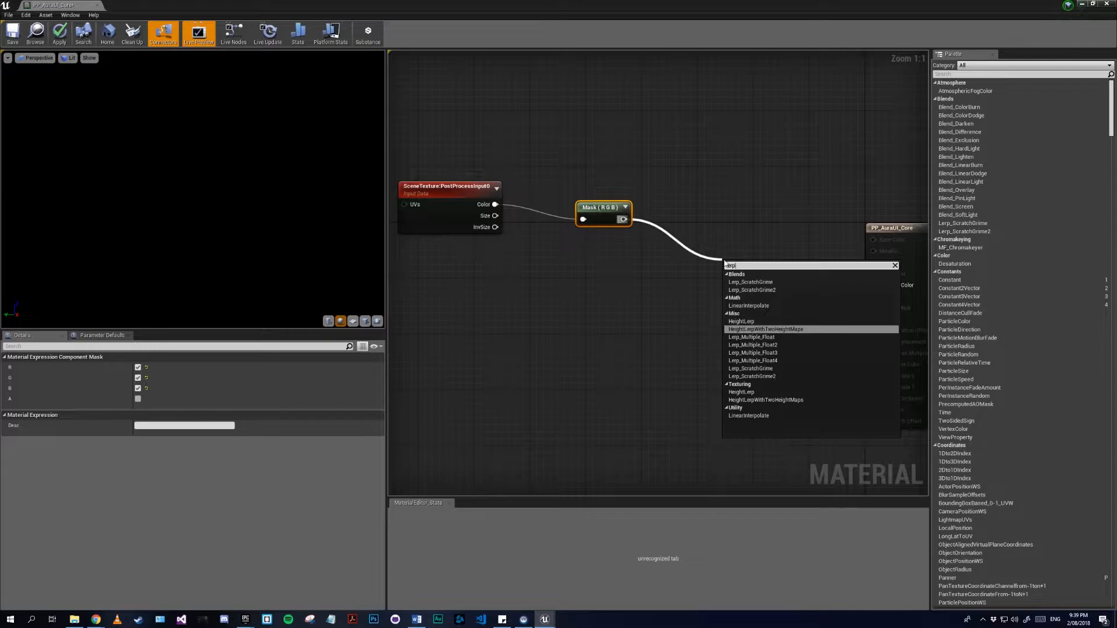
{"action": "key", "text": "Up"}
{"action": "key", "text": "Up"}
{"action": "key", "text": "Return"}
{"action": "left_click_drag", "start_coordinate": [764, 279], "coordinate": [873, 285]}
{"action": "left_click_drag", "start_coordinate": [603, 216], "coordinate": [591, 209]}
{"action": "right_click_drag", "start_coordinate": [581, 304], "coordinate": [669, 301]}
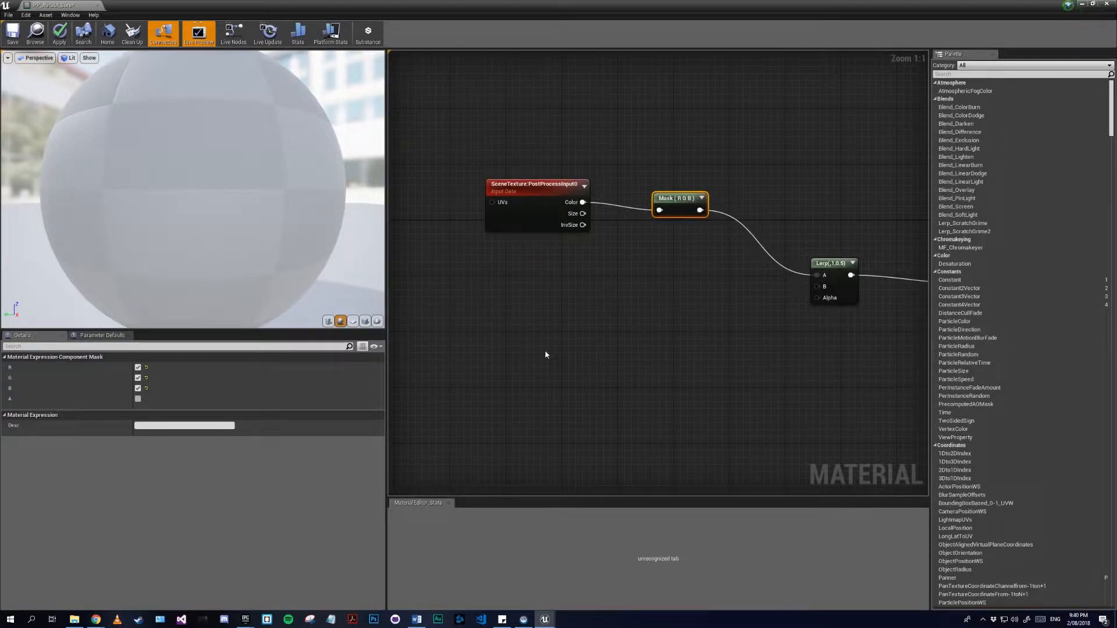
- Add a vector parameter named Colour beneath the SceneTexture node and connect it to input B of the Lerp
{"action": "left_click", "coordinate": [532, 290]}
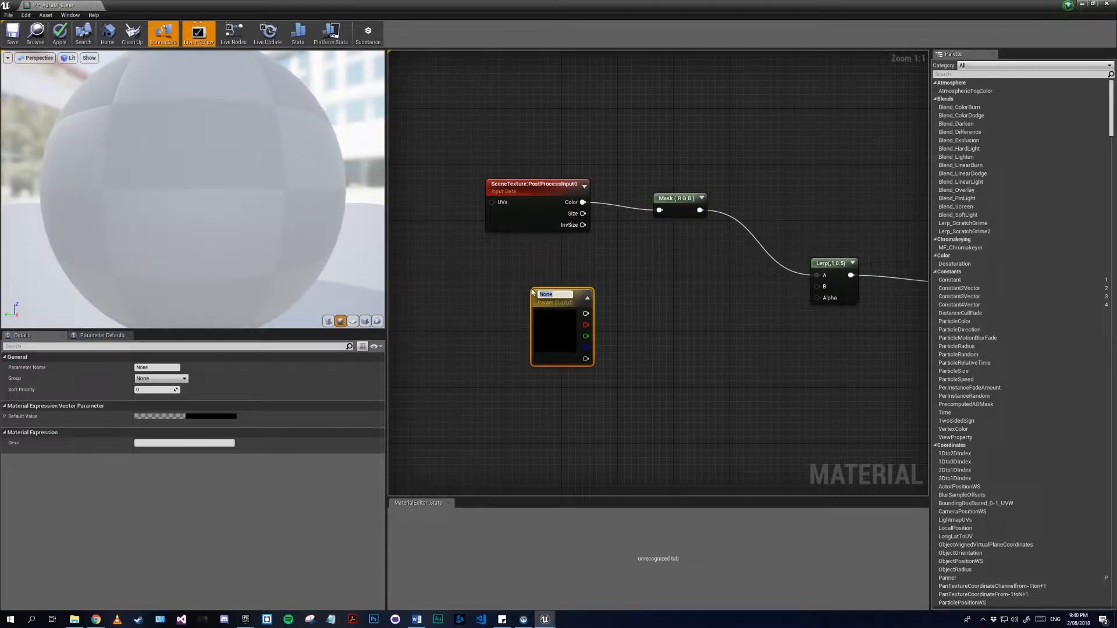
{"action": "type", "text": "Colour"}
{"action": "key", "text": "Return"}
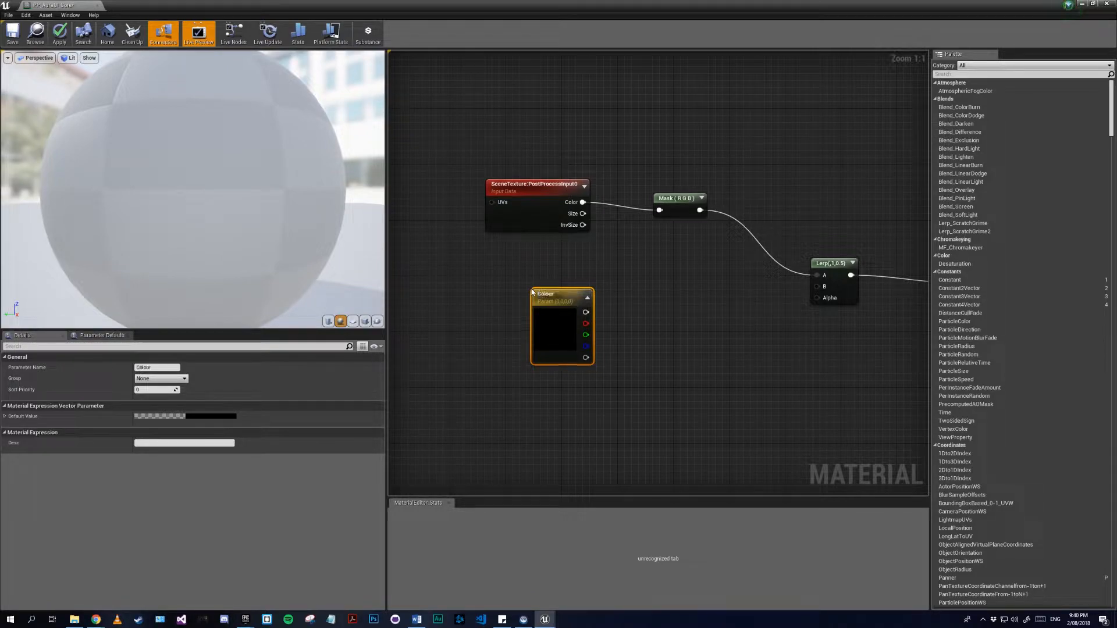
{"action": "left_click_drag", "start_coordinate": [586, 312], "coordinate": [818, 285]}
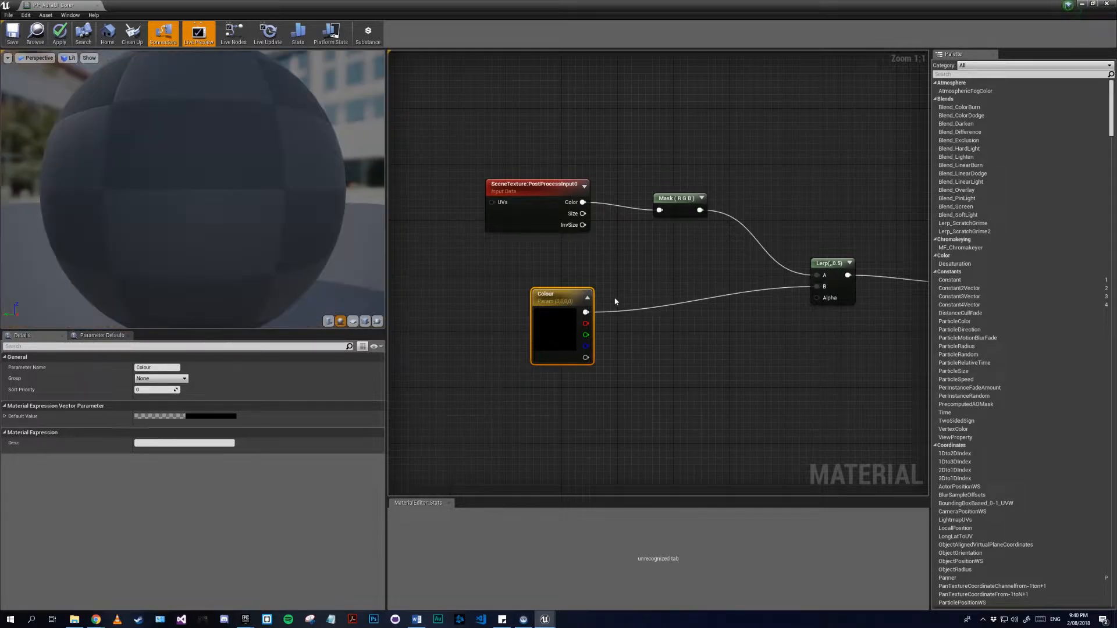
{"action": "left_click_drag", "start_coordinate": [530, 312], "coordinate": [520, 273]}
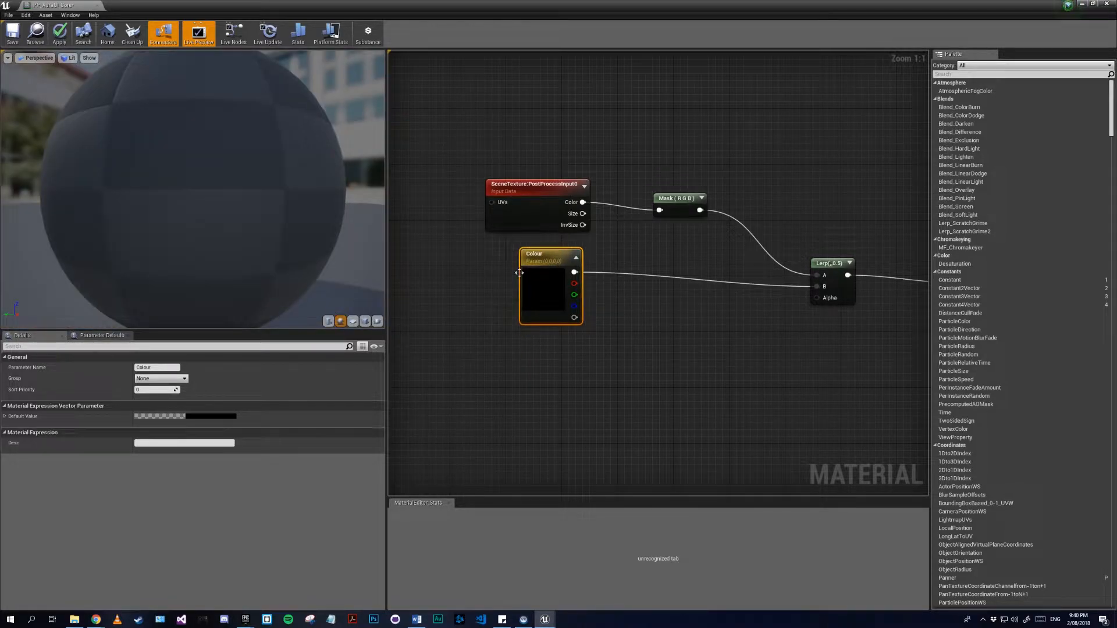
- Set the Colour parameter's default value to R 0.323, G 0.797, B 0.927 and apply the material changes
{"action": "left_click", "coordinate": [196, 417]}
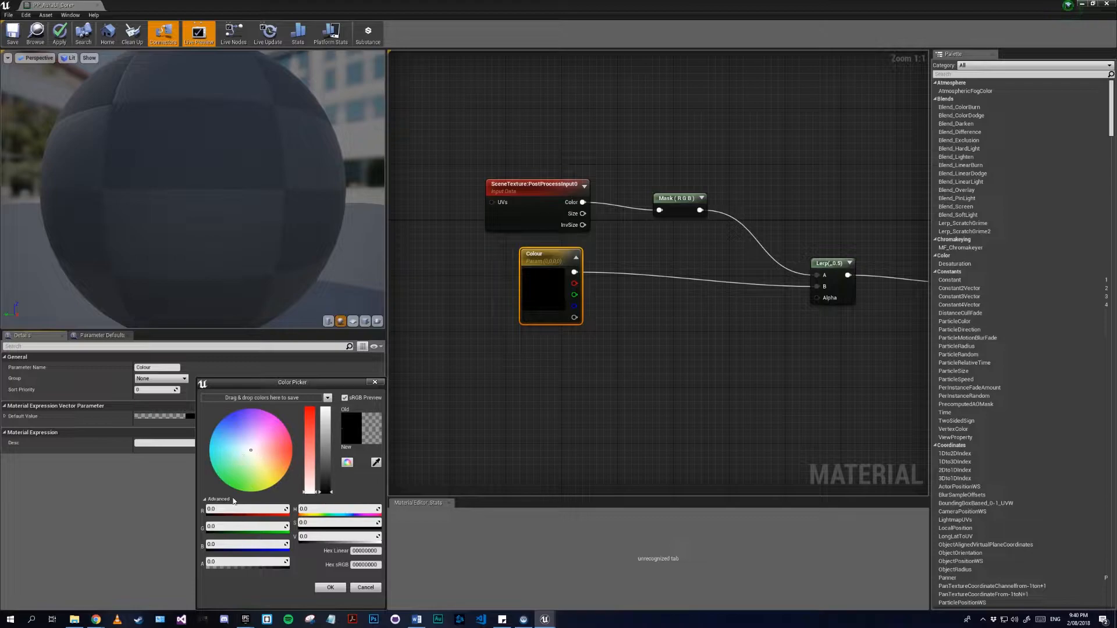
{"action": "left_click", "coordinate": [216, 510]}
{"action": "type", "text": "0.323"}
{"action": "key", "text": "Return"}
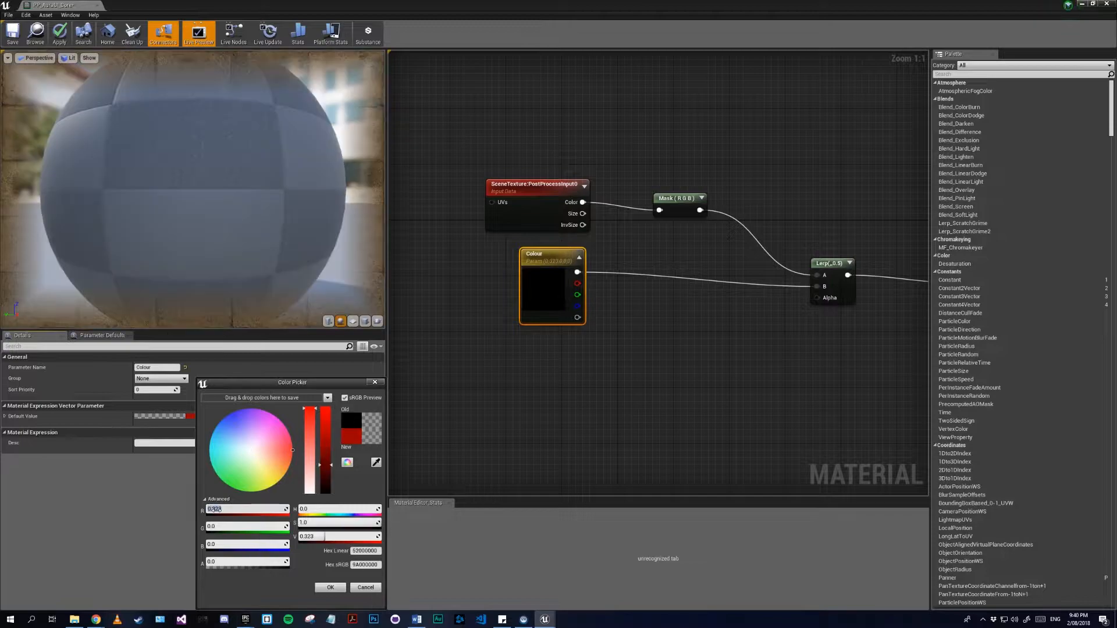
{"action": "key", "text": "Tab"}
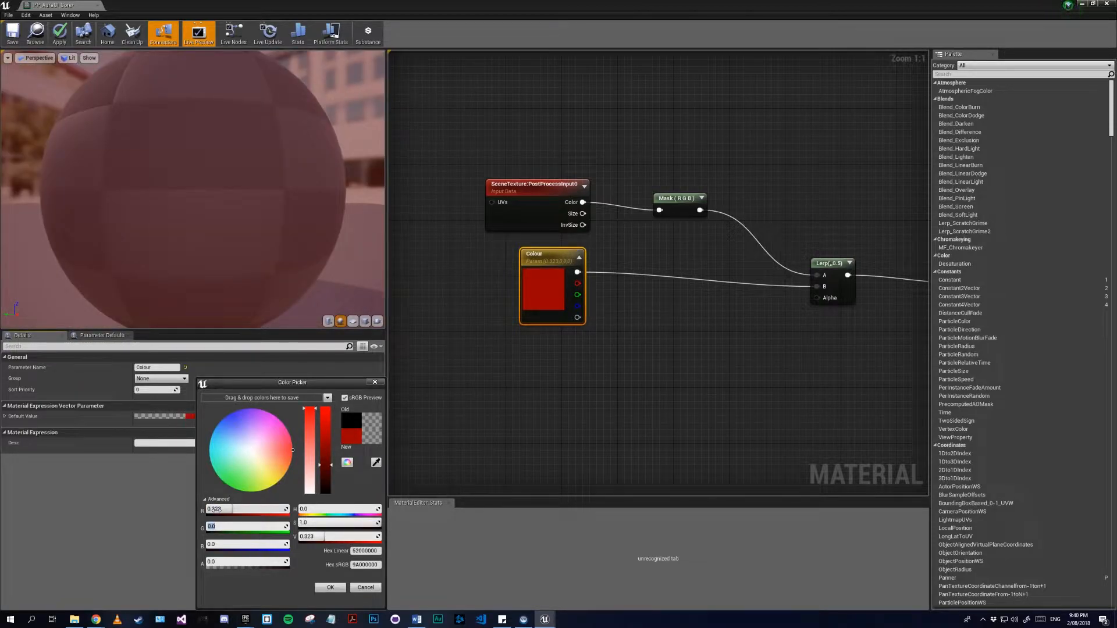
{"action": "type", "text": "797"}
{"action": "key", "text": "Return"}
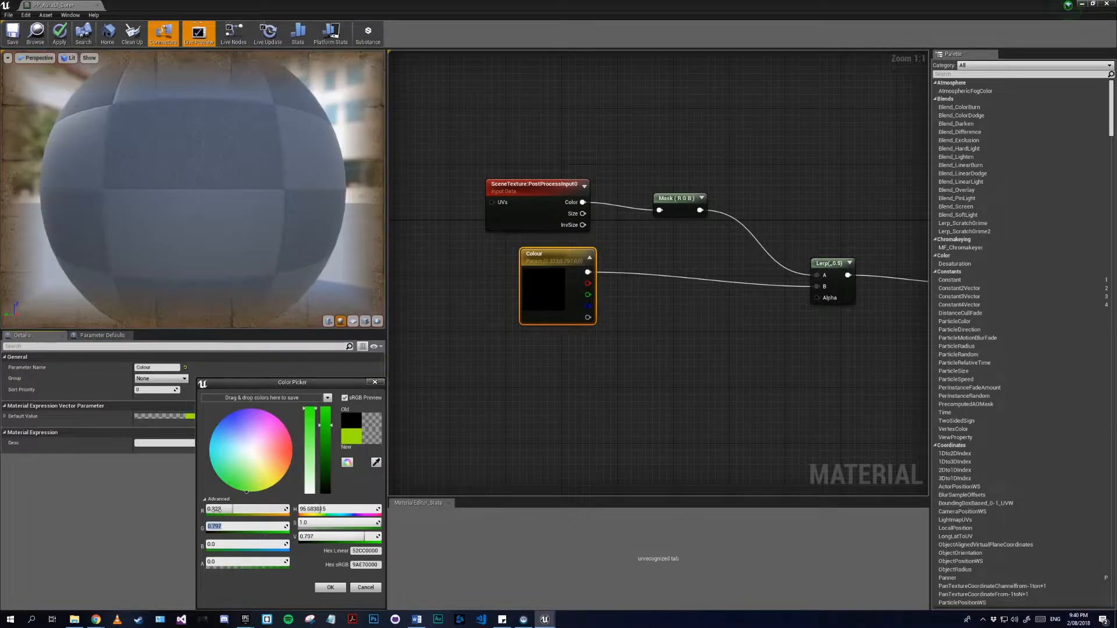
{"action": "key", "text": "Tab"}
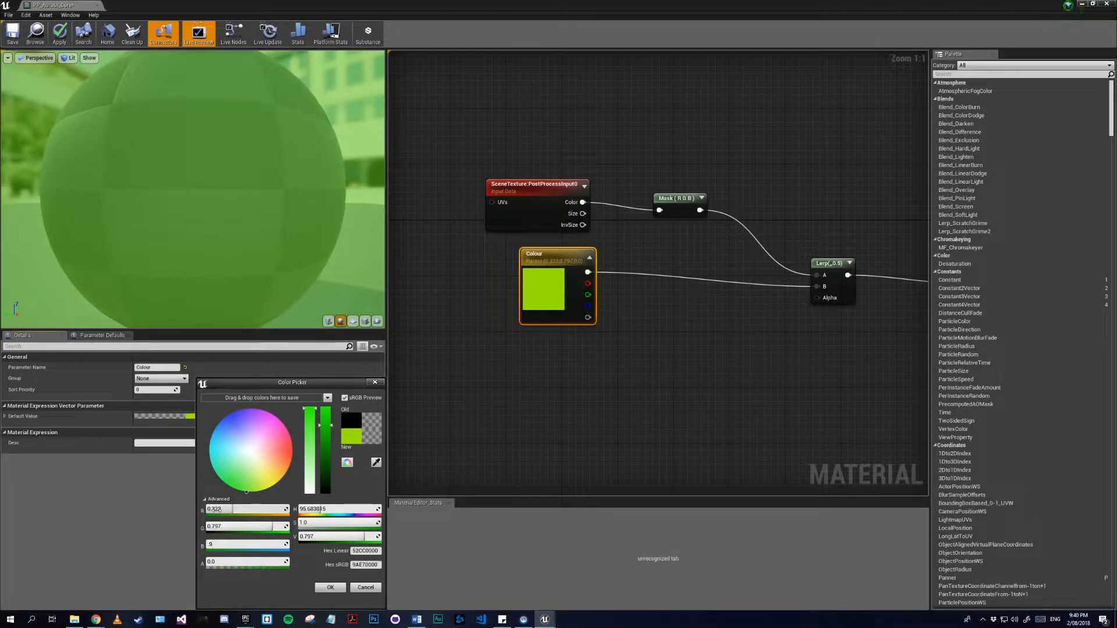
{"action": "type", "text": "0.927"}
{"action": "key", "text": "Return"}
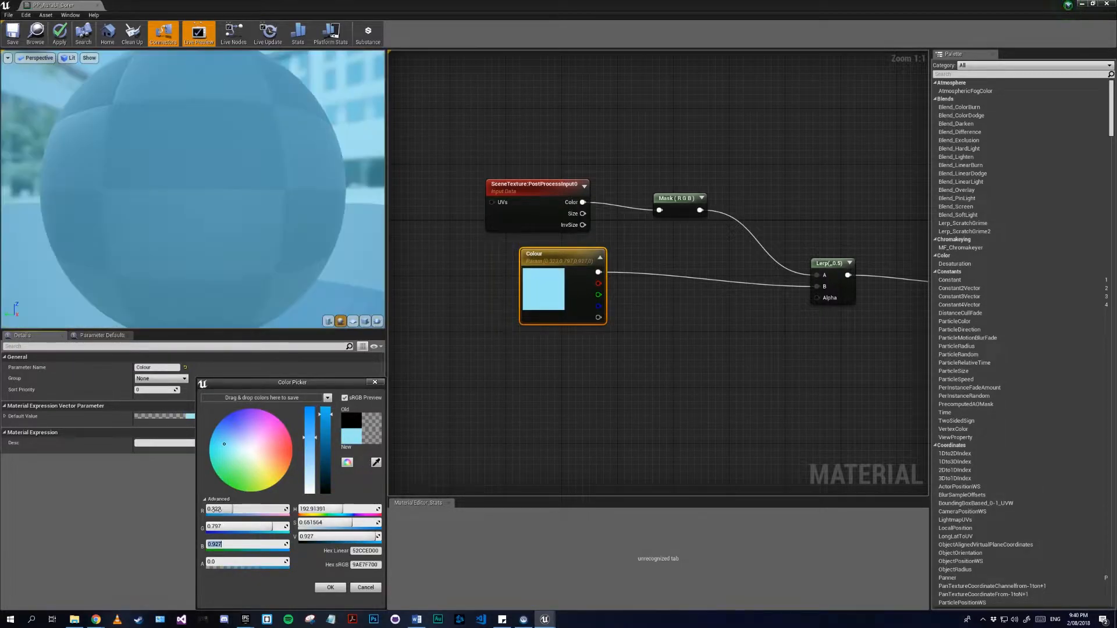
{"action": "left_click", "coordinate": [60, 32]}
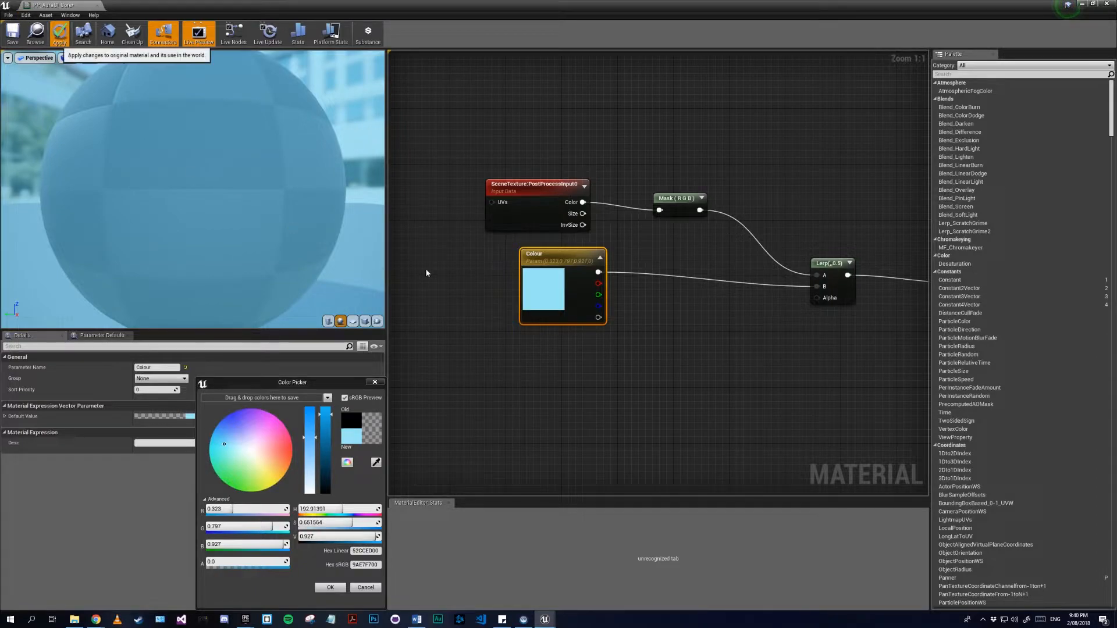
{"action": "left_click_drag", "start_coordinate": [562, 254], "coordinate": [540, 247]}
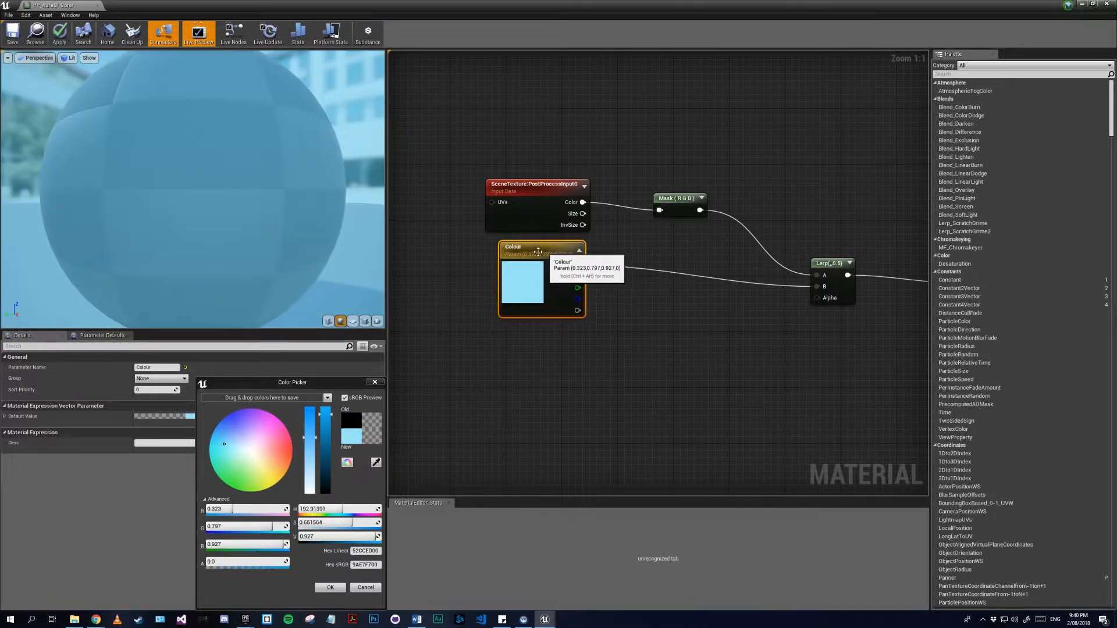
- Close the PP_Aura_Core material editor with its changes applied, check the level, and return to the new aura material
{"action": "mouse_move", "coordinate": [233, 3]}
{"action": "left_mouse_down"}
{"action": "mouse_move", "coordinate": [467, 41]}
{"action": "mouse_move", "coordinate": [461, 9]}
{"action": "mouse_move", "coordinate": [401, 63]}
{"action": "mouse_move", "coordinate": [227, 6]}
{"action": "left_mouse_up"}
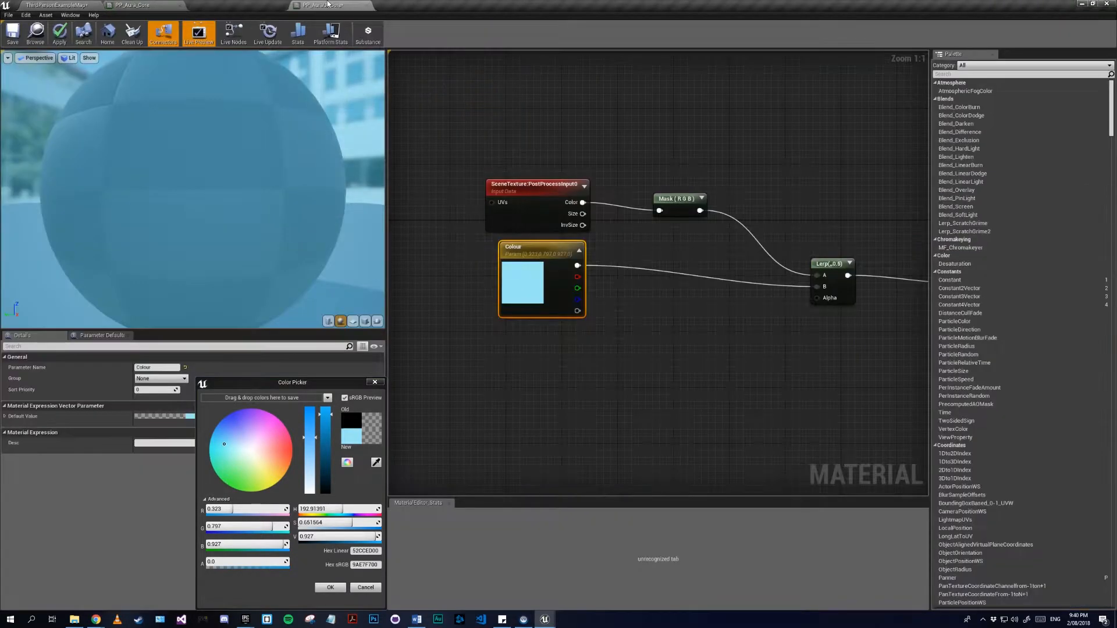
{"action": "left_click", "coordinate": [180, 6]}
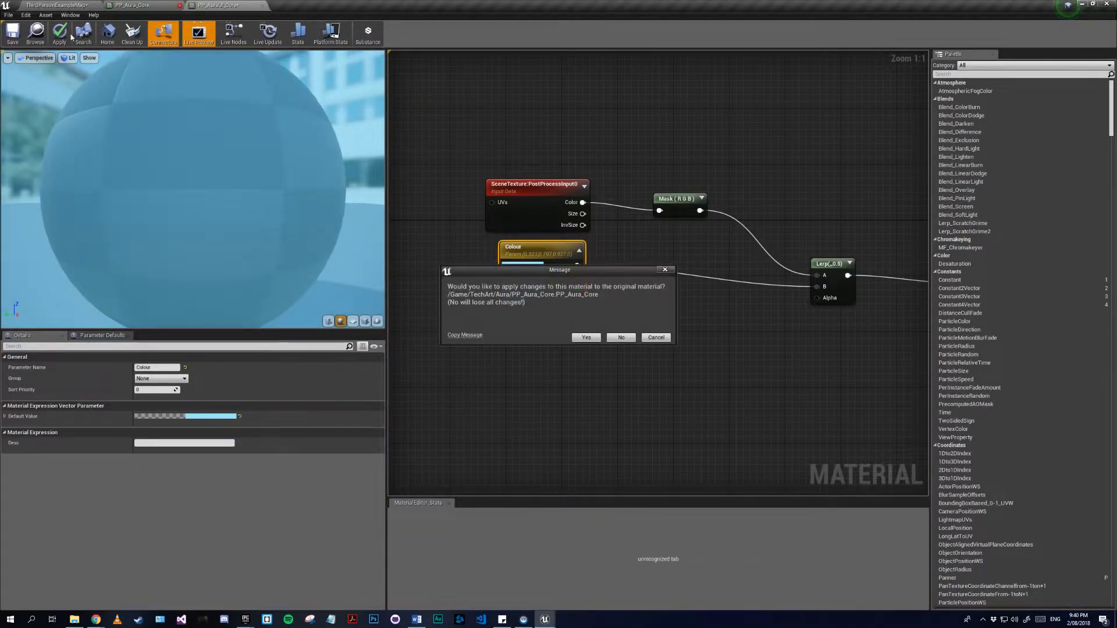
{"action": "left_click", "coordinate": [584, 337]}
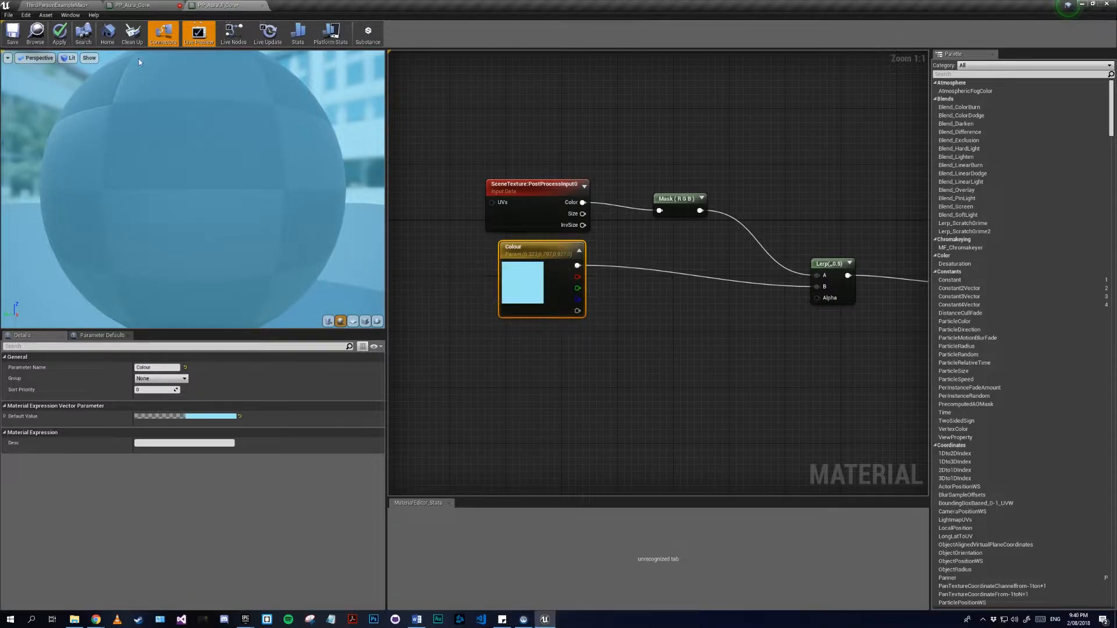
{"action": "left_click", "coordinate": [56, 5]}
{"action": "right_click_drag", "start_coordinate": [579, 240], "coordinate": [530, 245]}
{"action": "left_click", "coordinate": [174, 4]}
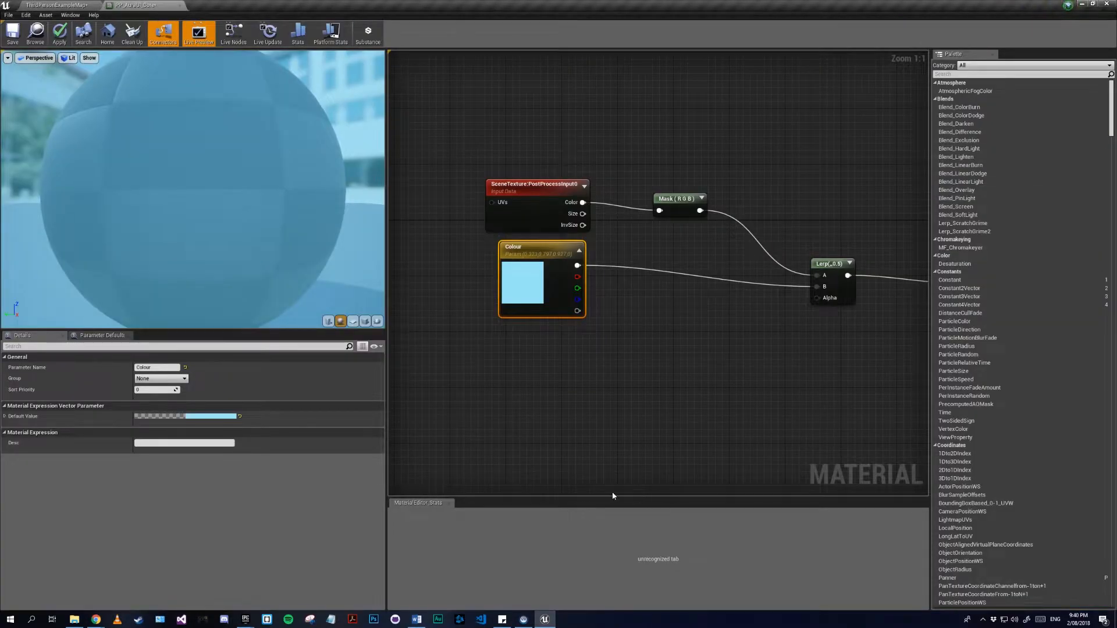
- Select the SceneTexture, Mask and Colour nodes together and move them up and to the left in the graph
{"action": "right_click_drag", "start_coordinate": [612, 491], "coordinate": [532, 419]}
{"action": "right_click_drag", "start_coordinate": [721, 276], "coordinate": [789, 356]}
{"action": "left_click_drag", "start_coordinate": [417, 107], "coordinate": [668, 368]}
{"action": "left_click_drag", "start_coordinate": [675, 237], "coordinate": [604, 166]}
{"action": "mouse_move", "coordinate": [726, 315]}
{"action": "right_mouse_down"}
{"action": "mouse_move", "coordinate": [788, 282]}
{"action": "mouse_move", "coordinate": [716, 317]}
{"action": "right_mouse_up"}
- Add a Custom expression node in the empty graph area below and to the left of the Colour parameter
{"action": "right_click_drag", "start_coordinate": [618, 356], "coordinate": [496, 336]}
{"action": "scroll", "coordinate": [514, 318], "scroll_direction": "down", "scroll_amount": 3}
{"action": "right_click", "coordinate": [570, 307]}
{"action": "right_click", "coordinate": [496, 337]}
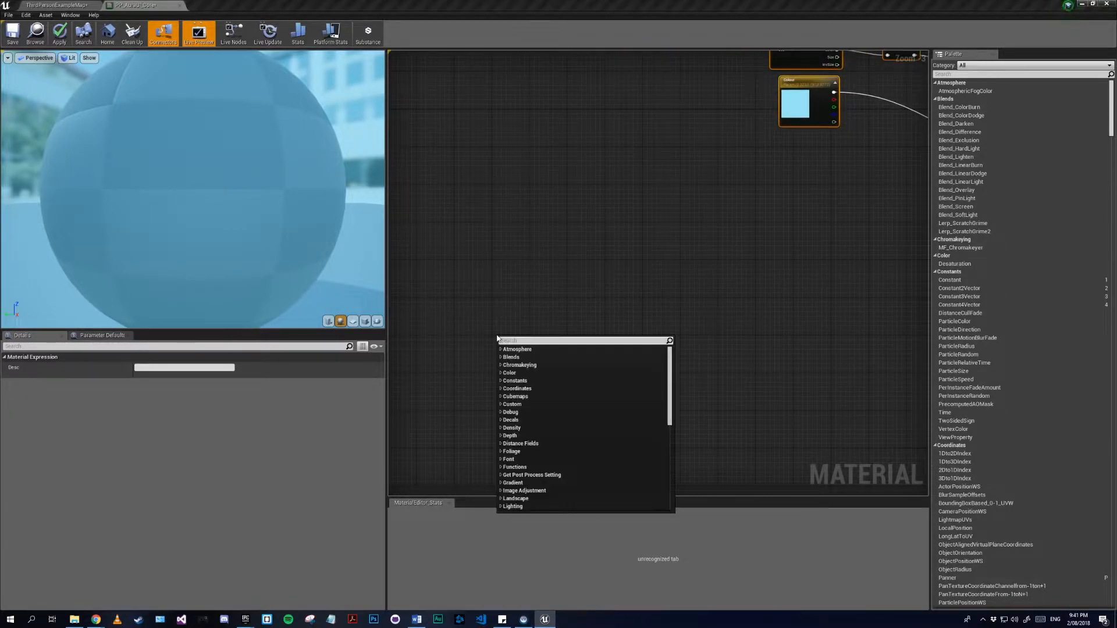
{"action": "left_click", "coordinate": [456, 357]}
{"action": "right_click_drag", "start_coordinate": [466, 354], "coordinate": [500, 350]}
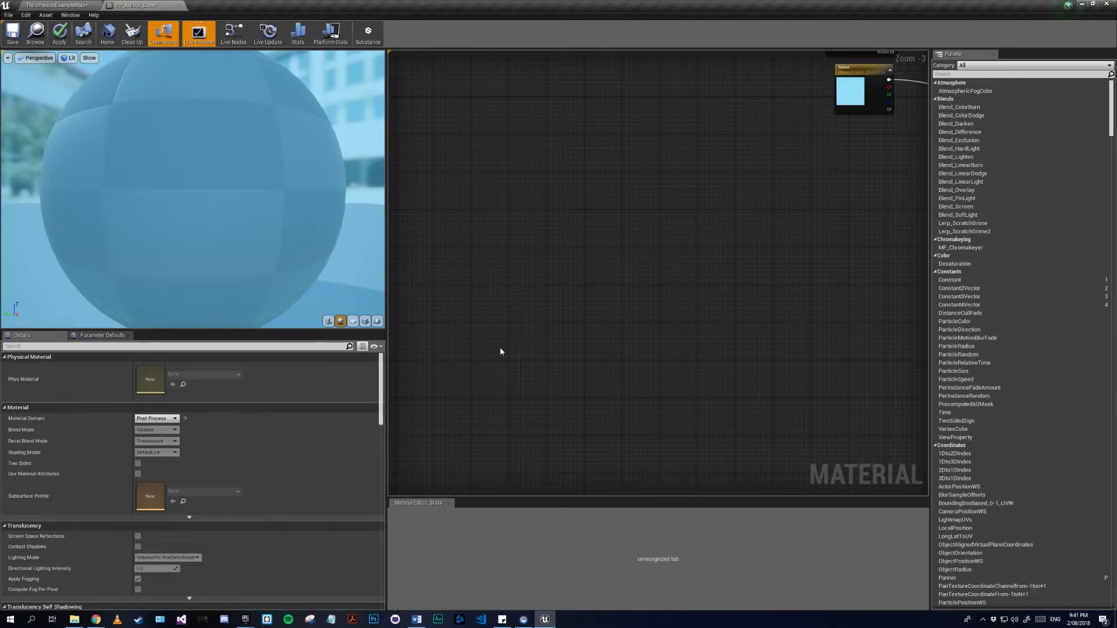
{"action": "right_click", "coordinate": [501, 350]}
{"action": "type", "text": "cust"}
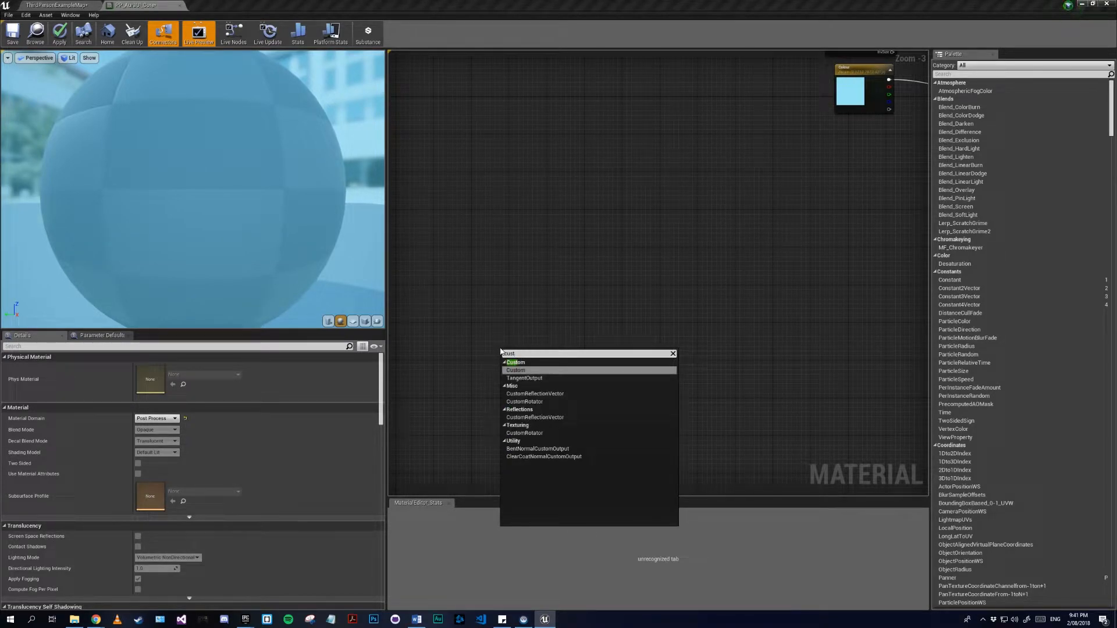
{"action": "key", "text": "Return"}
{"action": "scroll", "coordinate": [502, 353], "scroll_direction": "up", "scroll_amount": 3}
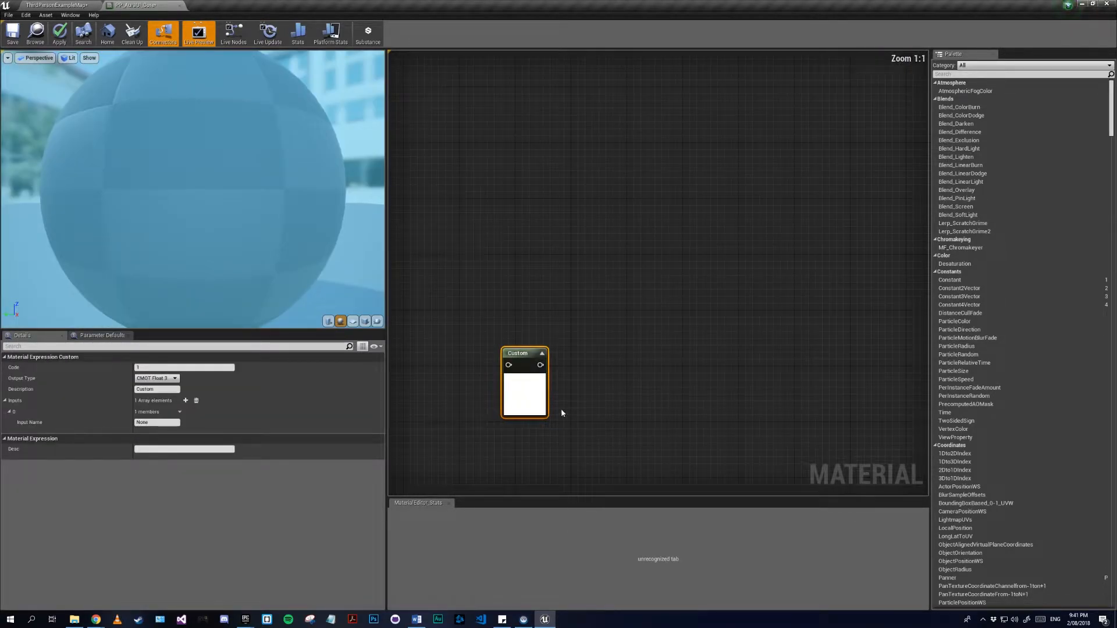
{"action": "left_click_drag", "start_coordinate": [530, 396], "coordinate": [537, 381]}
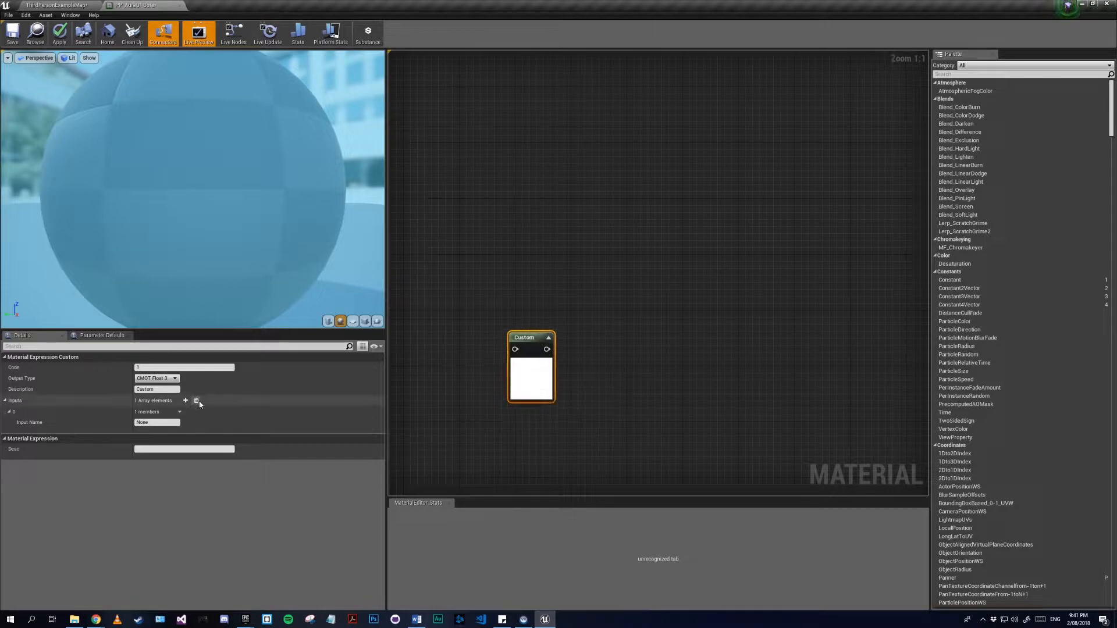
- Set the Custom node's output type to CMOT Float 1 and add four more inputs, making five in total
{"action": "left_click", "coordinate": [174, 379]}
{"action": "left_click", "coordinate": [157, 386]}
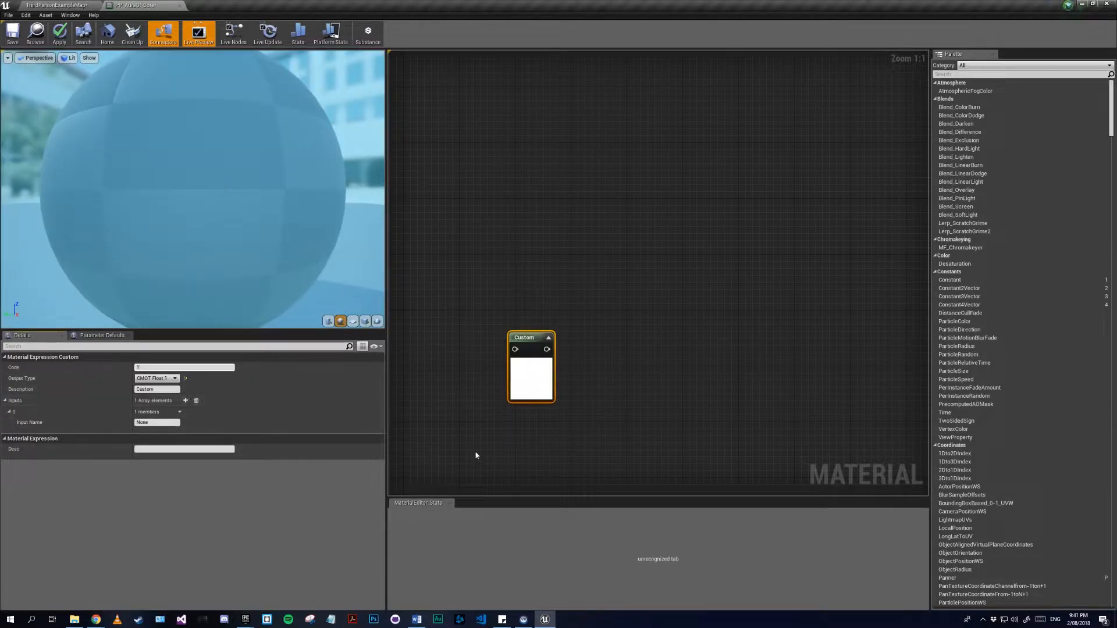
{"action": "left_click", "coordinate": [185, 401]}
{"action": "left_click", "coordinate": [185, 401]}
{"action": "left_click", "coordinate": [185, 401]}
{"action": "left_click", "coordinate": [185, 401]}
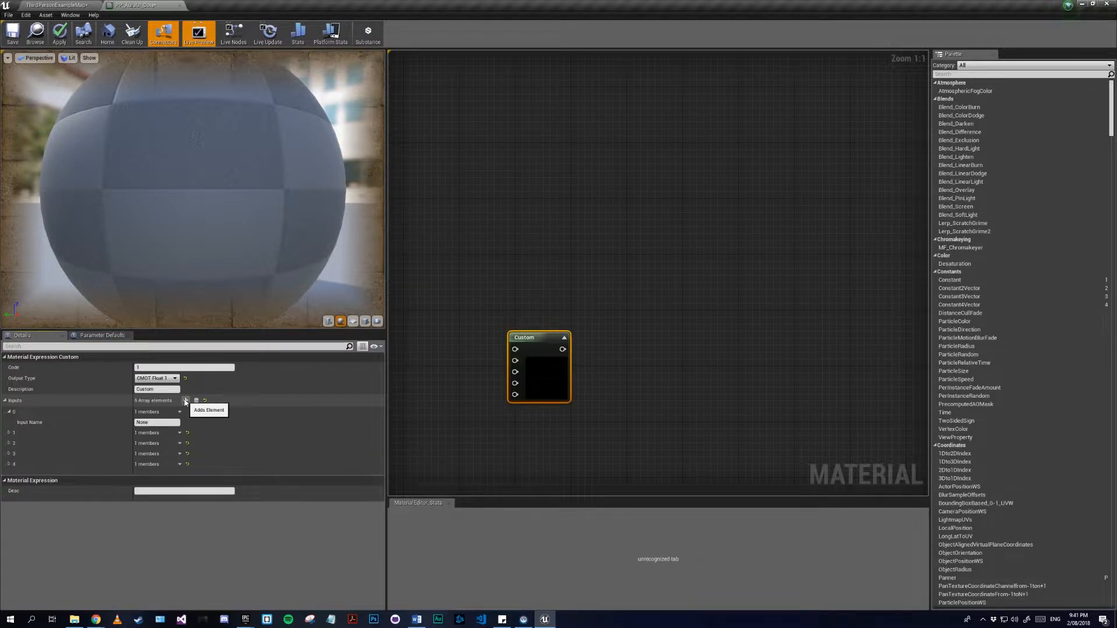
- Name the Custom node's first two inputs MaxDistance and UV
{"action": "left_click", "coordinate": [158, 423]}
{"action": "type", "text": "MaxDistance"}
{"action": "key", "text": "Return"}
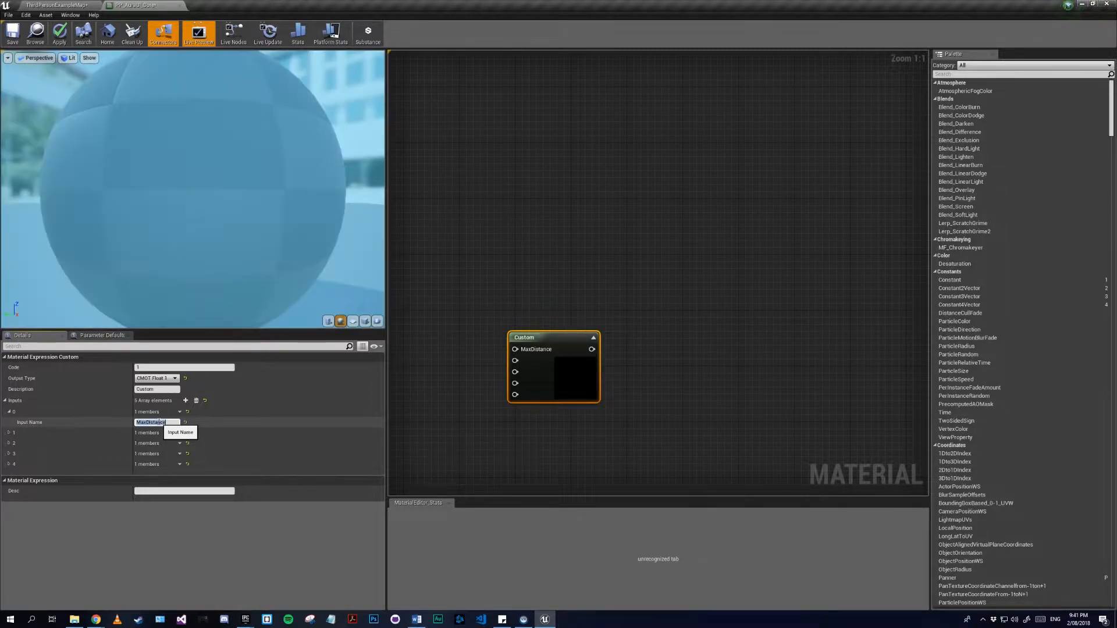
{"action": "left_click", "coordinate": [9, 433]}
{"action": "left_click", "coordinate": [145, 442]}
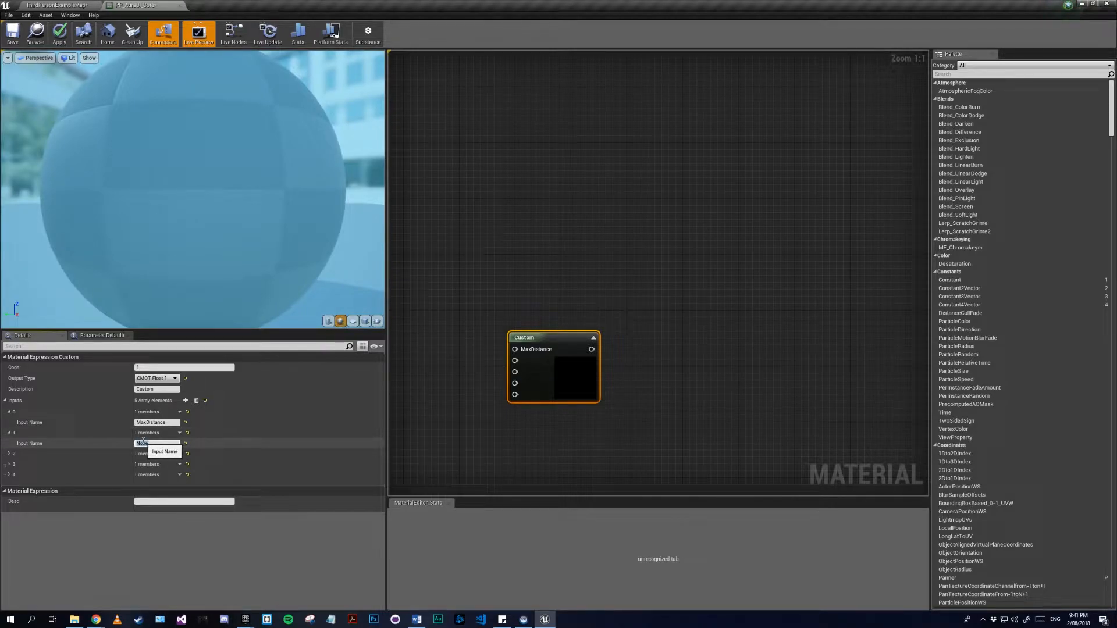
{"action": "type", "text": "UV"}
{"action": "key", "text": "Return"}
- Name the Custom node's third and fourth inputs Radius and Steps
{"action": "left_click", "coordinate": [9, 454]}
{"action": "left_click", "coordinate": [138, 464]}
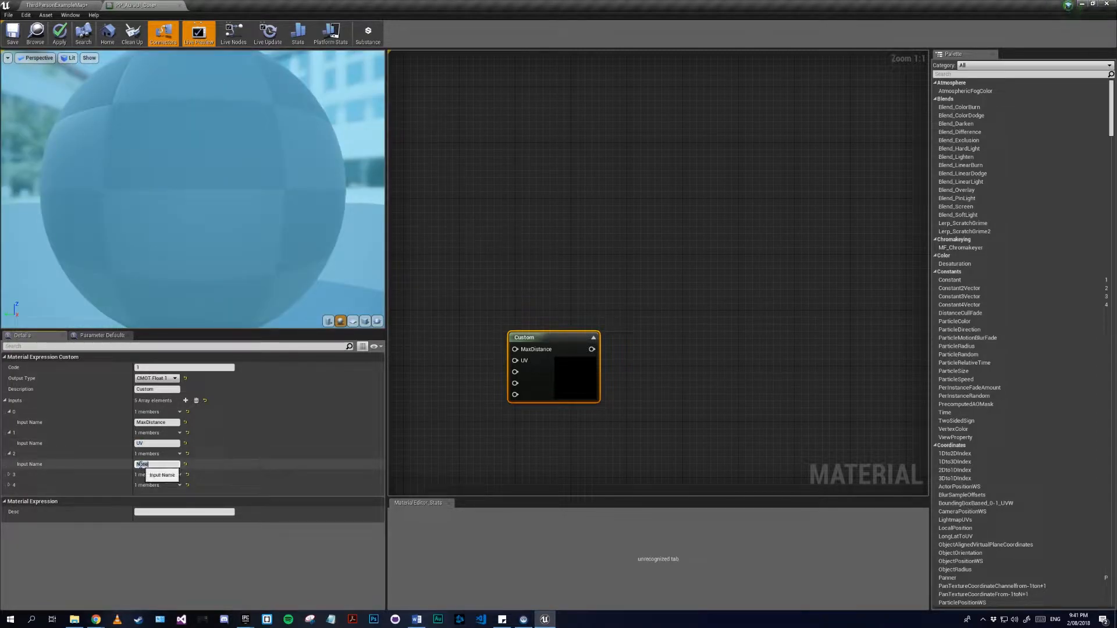
{"action": "type", "text": "Radius"}
{"action": "key", "text": "Return"}
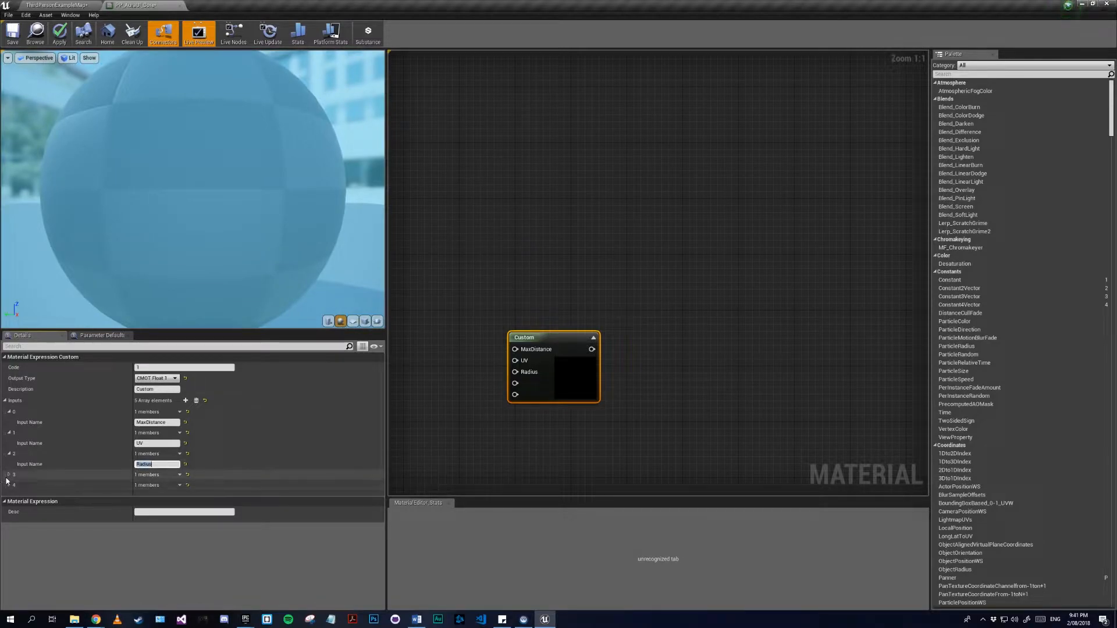
{"action": "left_click", "coordinate": [9, 474]}
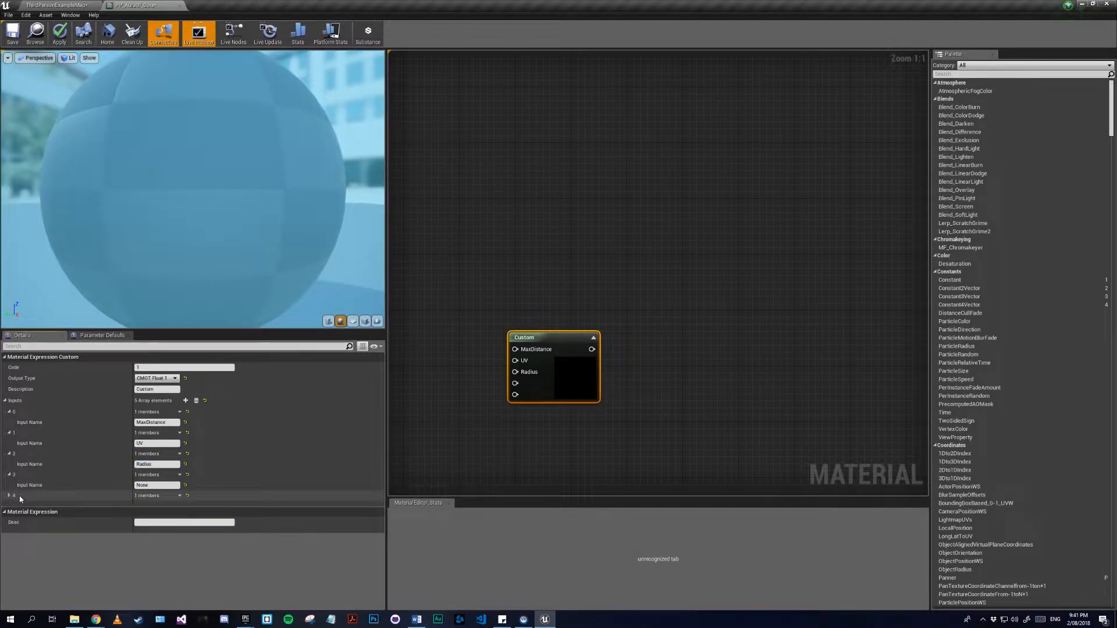
{"action": "left_click", "coordinate": [9, 495]}
{"action": "left_click", "coordinate": [153, 485]}
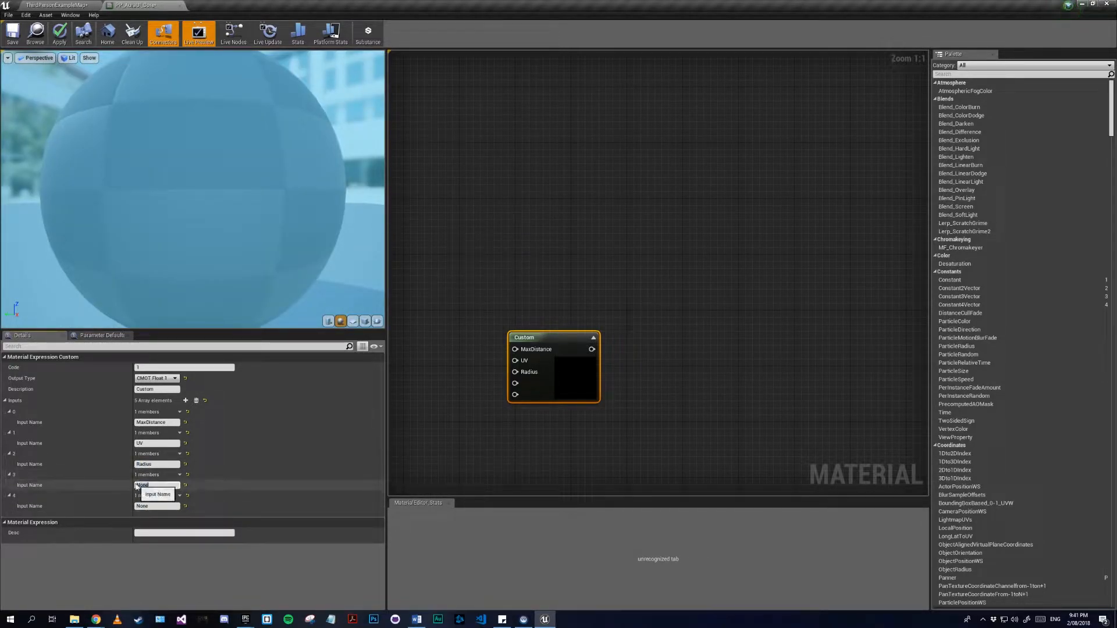
{"action": "type", "text": "Steps"}
{"action": "key", "text": "Return"}
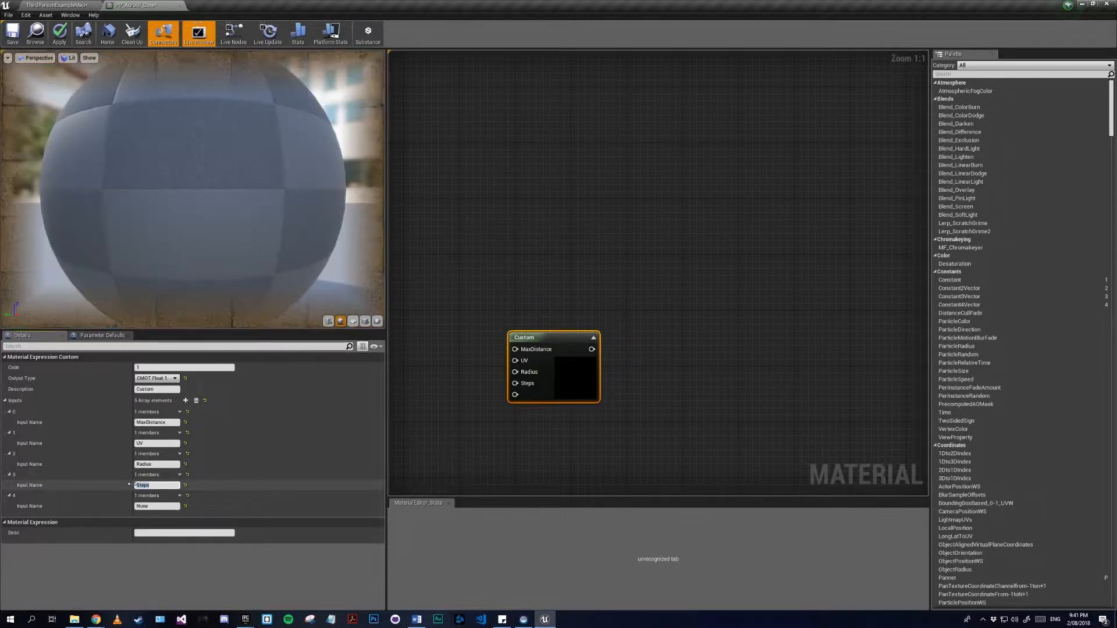
- Name the Custom node's fifth input RadialSteps
{"action": "left_click", "coordinate": [137, 506]}
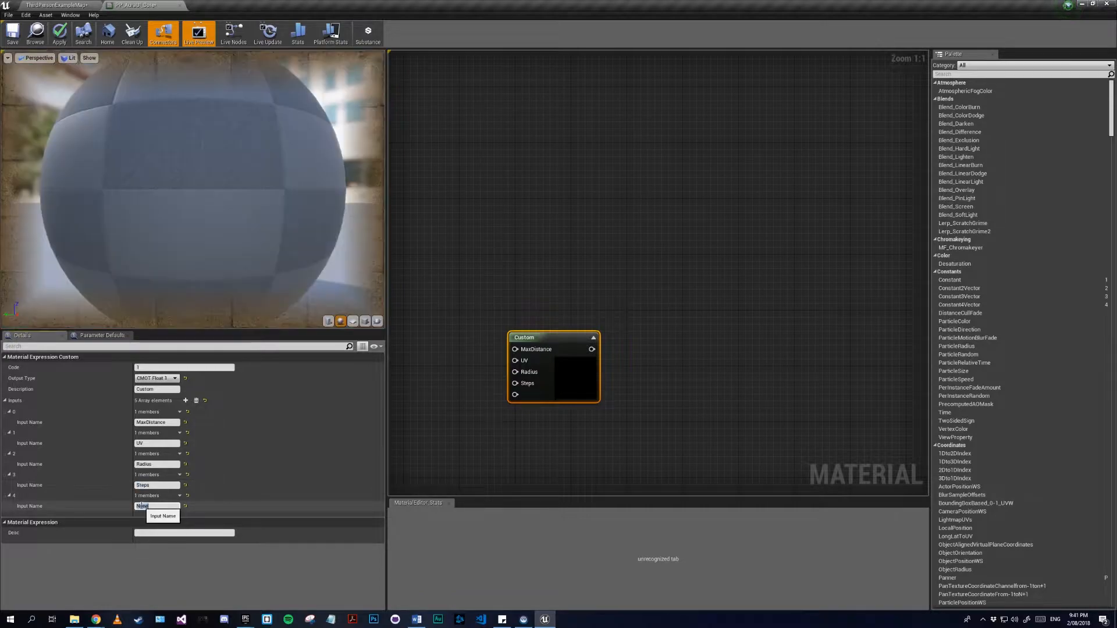
{"action": "type", "text": "Raid"}
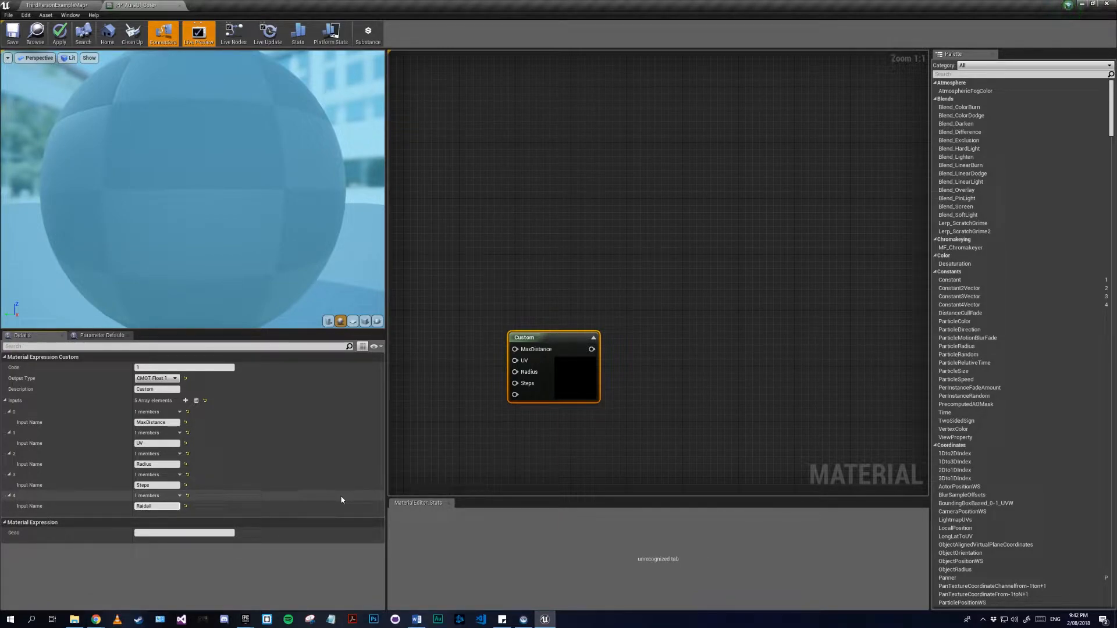
{"action": "type", "text": "ialSteps"}
{"action": "key", "text": "Return"}
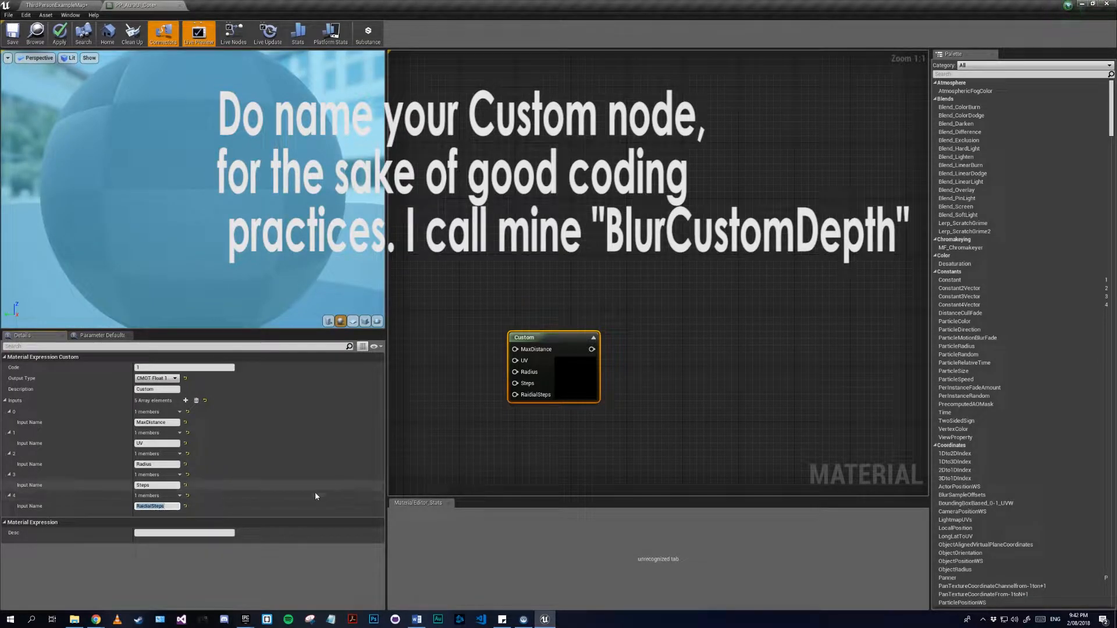
{"action": "left_click", "coordinate": [143, 506]}
{"action": "key", "text": "BackSpace"}
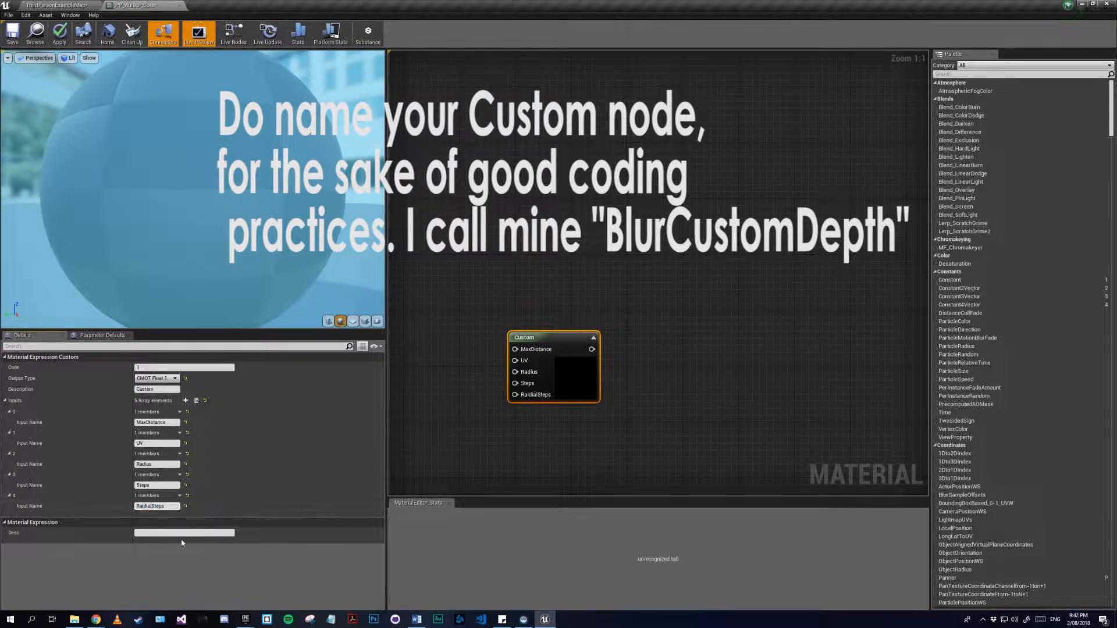
{"action": "key", "text": "Return"}
- Replace the Custom node's code with a static const float PI declaration, followed by the line int CDIndex = 13;
{"action": "right_click_drag", "start_coordinate": [475, 428], "coordinate": [635, 419]}
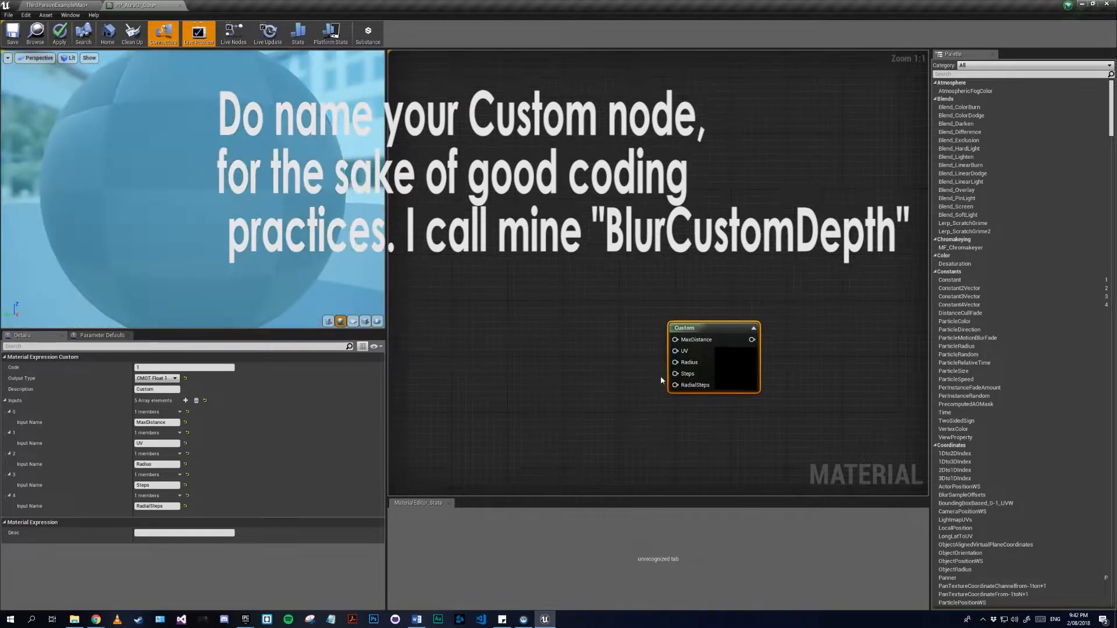
{"action": "left_click", "coordinate": [156, 366]}
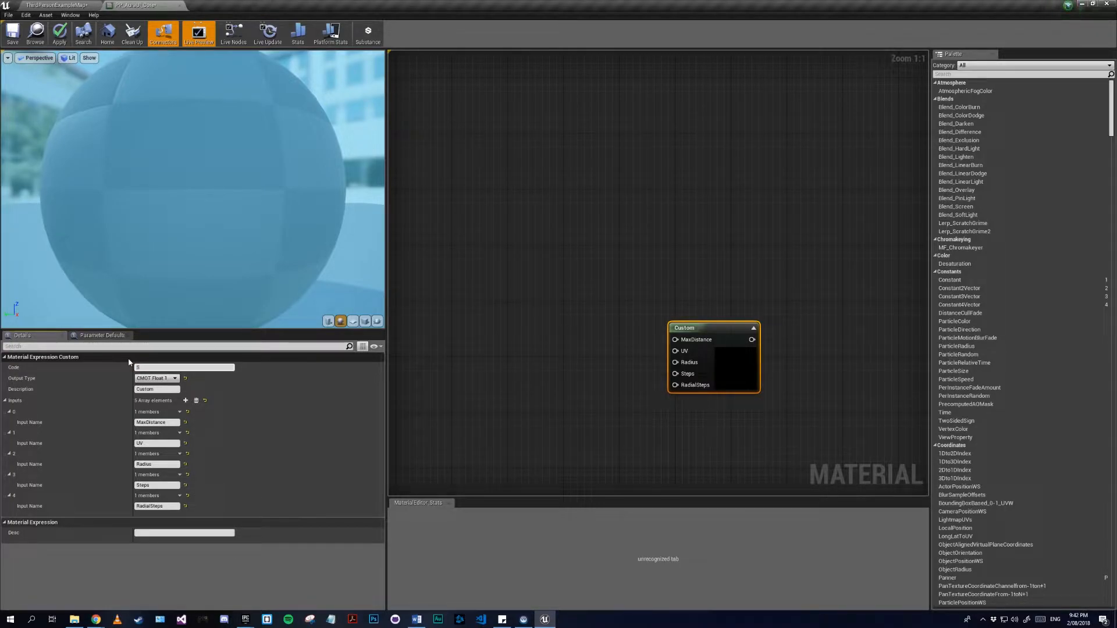
{"action": "key", "text": "BackSpace"}
{"action": "type", "text": "tatic const f"}
{"action": "type", "text": "5"}
{"action": "key", "text": "Return"}
{"action": "left_click", "coordinate": [224, 367]}
{"action": "key", "text": "shift+Return"}
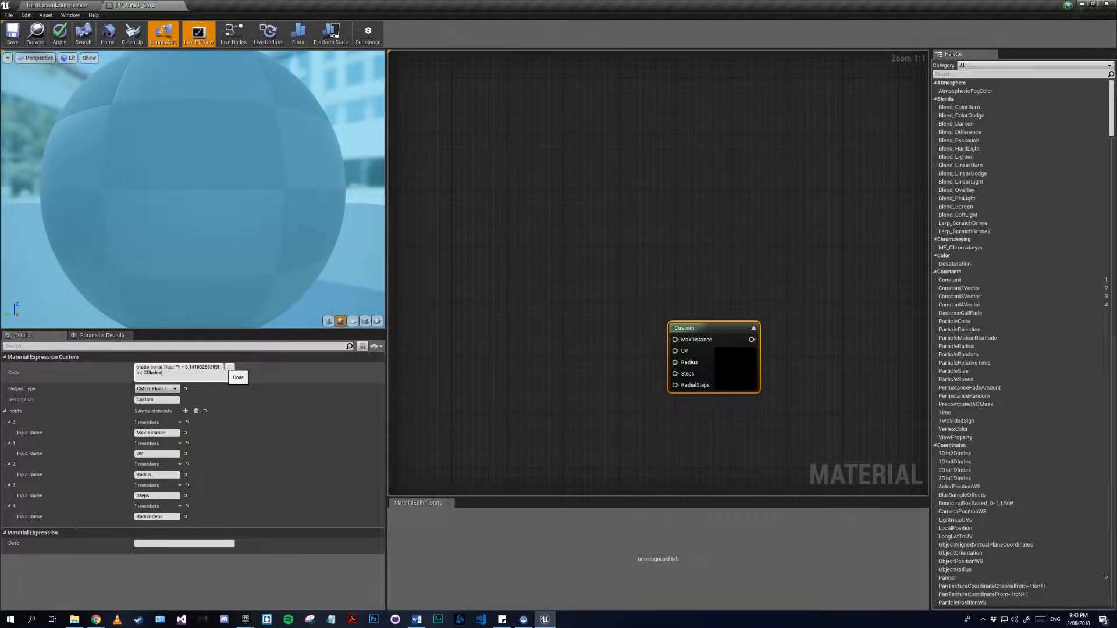
{"action": "type", "text": "= 1"}
{"action": "right_click_drag", "start_coordinate": [534, 283], "coordinate": [595, 292]}
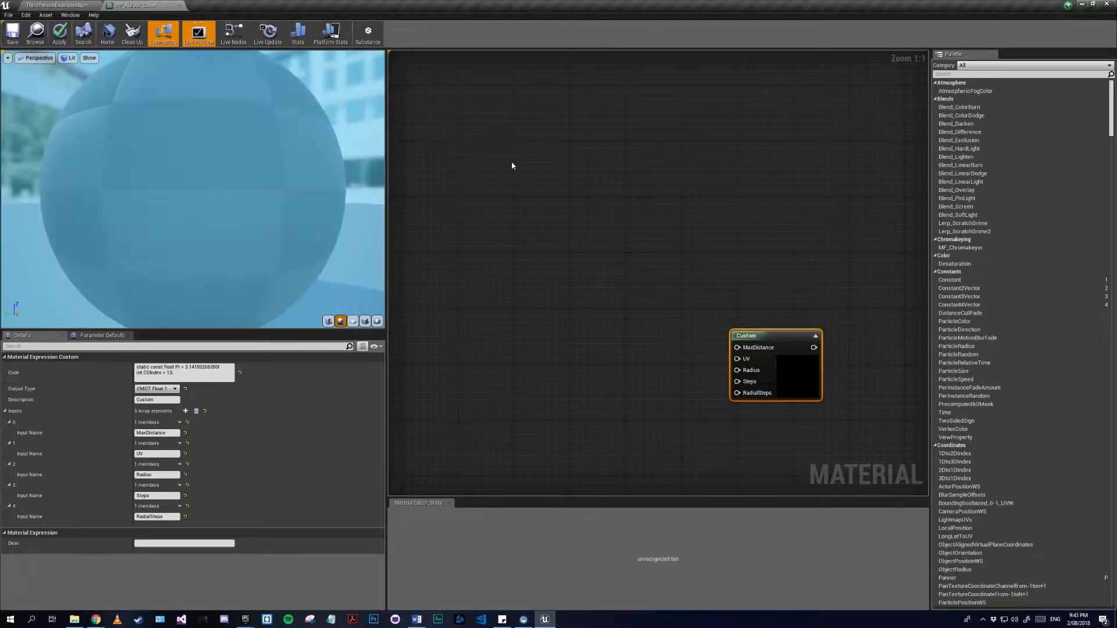
{"action": "right_click", "coordinate": [512, 166]}
{"action": "type", "text": "se"}
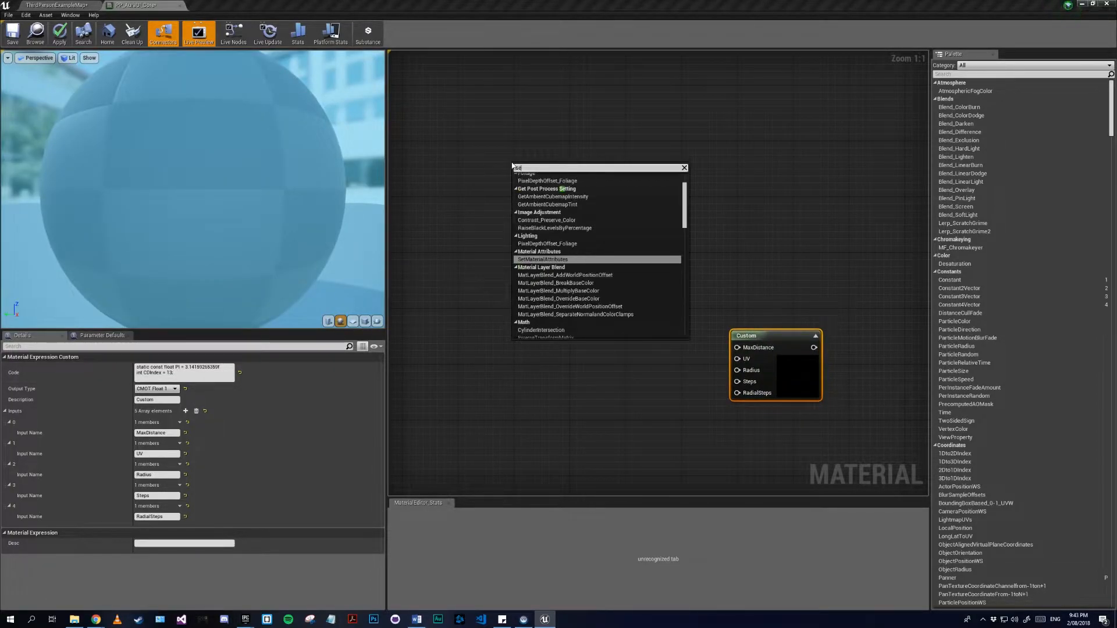
{"action": "key", "text": "BackSpace"}
{"action": "type", "text": "cen"}
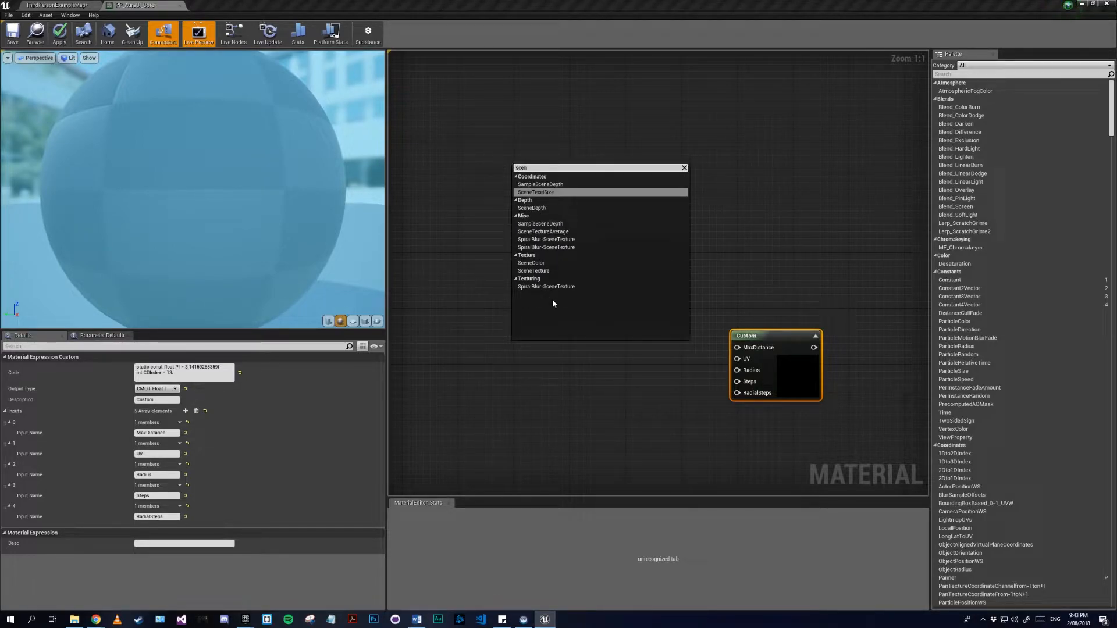
{"action": "left_click", "coordinate": [531, 263]}
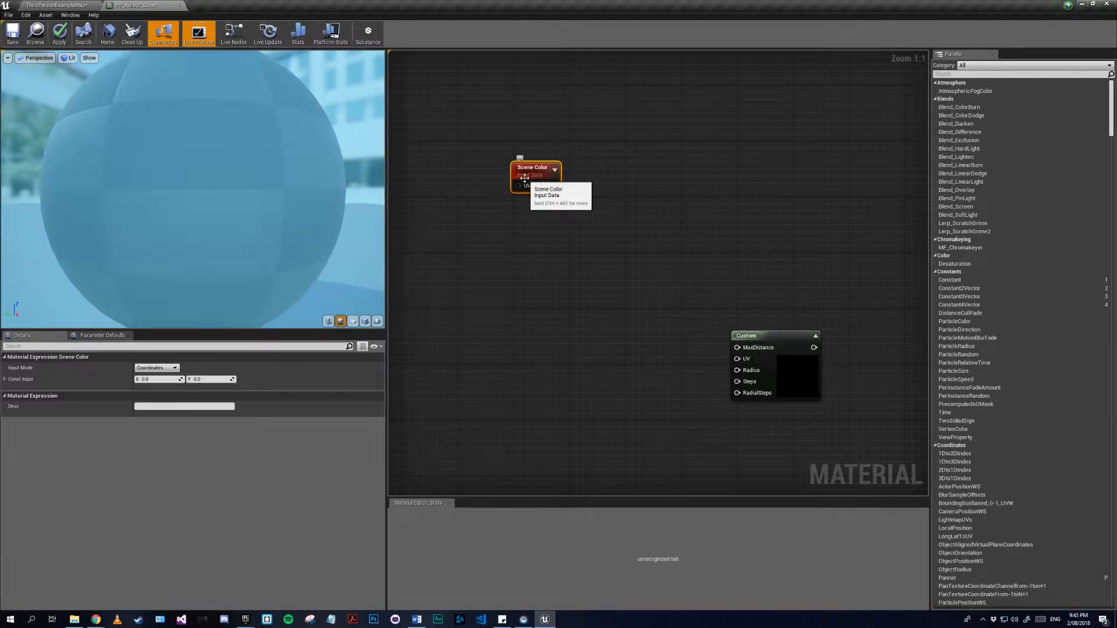
{"action": "key", "text": "Delete"}
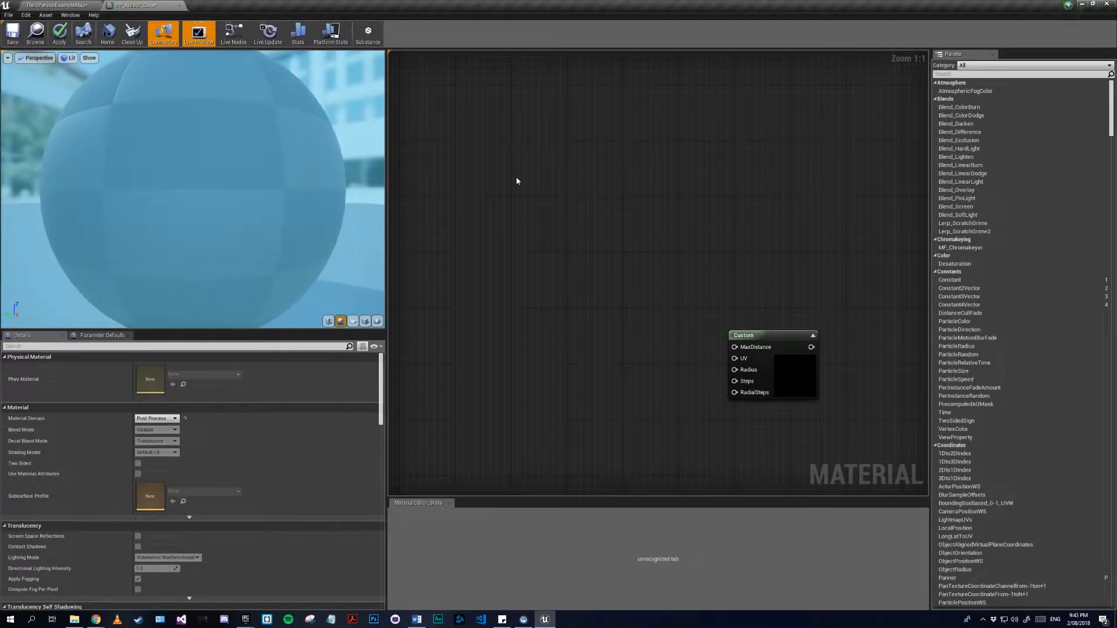
- Add a SceneTexture node above and to the left of the Custom node and look up CustomDepth among its Scene Texture Id options
{"action": "right_click", "coordinate": [516, 178]}
{"action": "type", "text": "scen"}
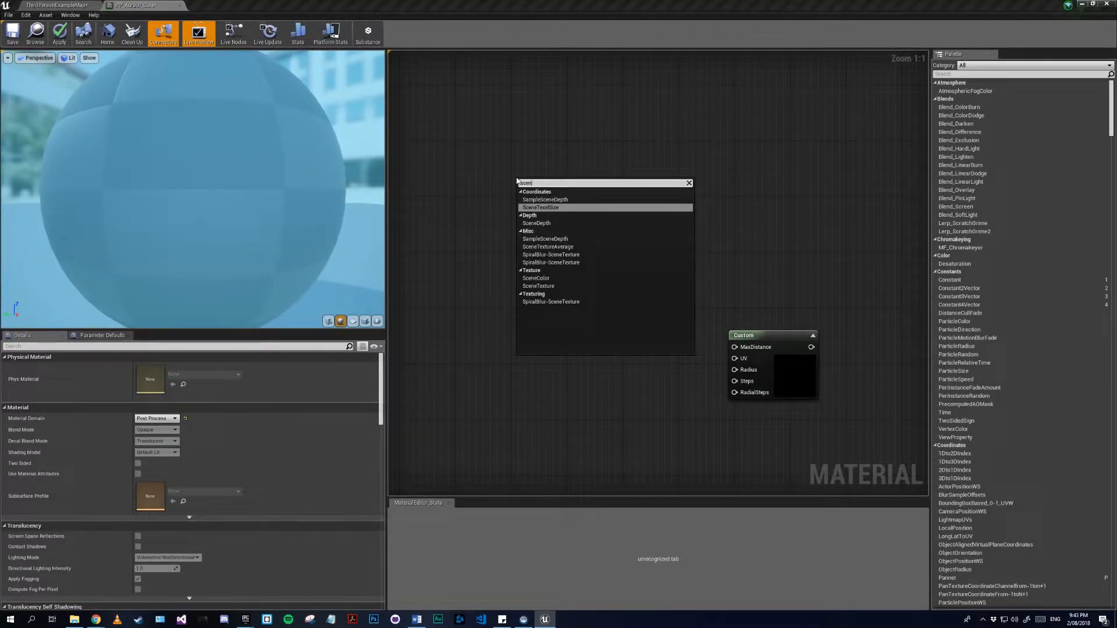
{"action": "left_click", "coordinate": [538, 285]}
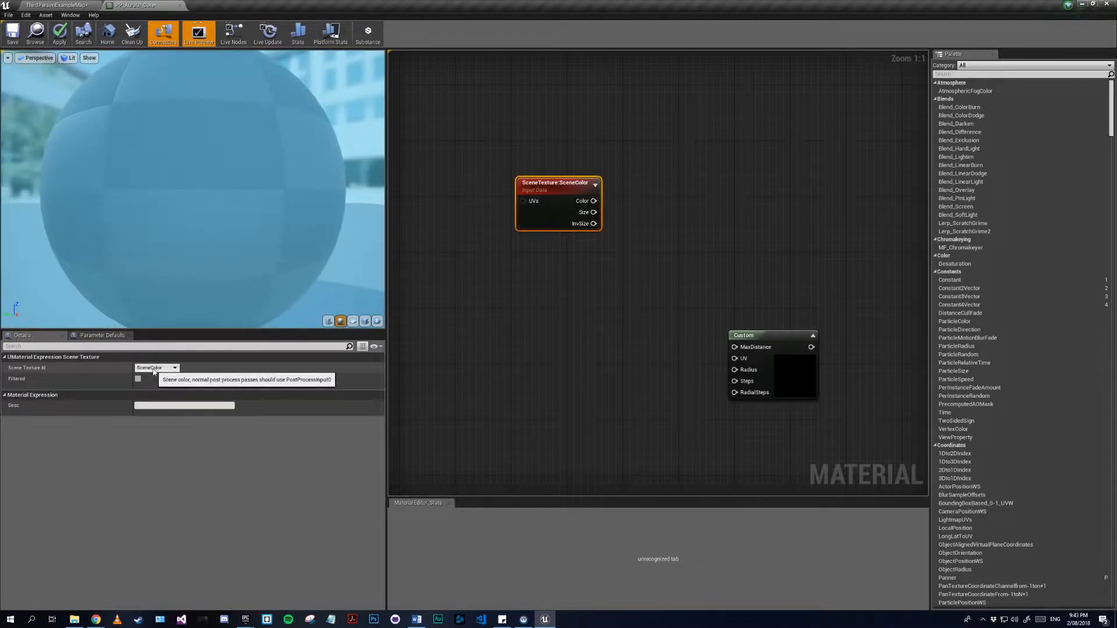
{"action": "left_click", "coordinate": [154, 369]}
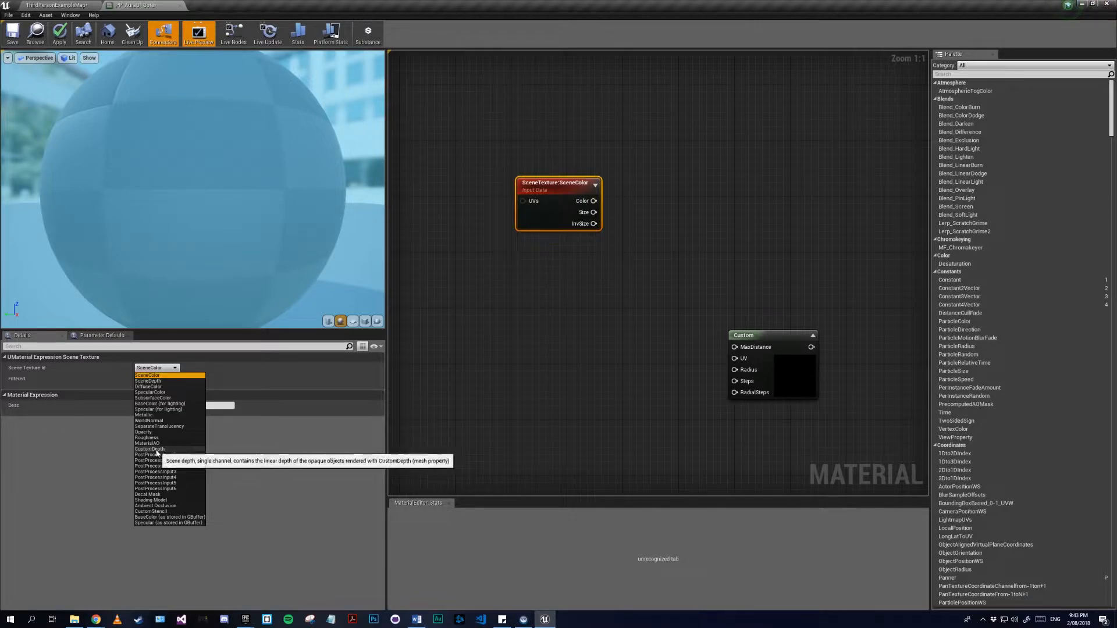
{"action": "left_click", "coordinate": [554, 369]}
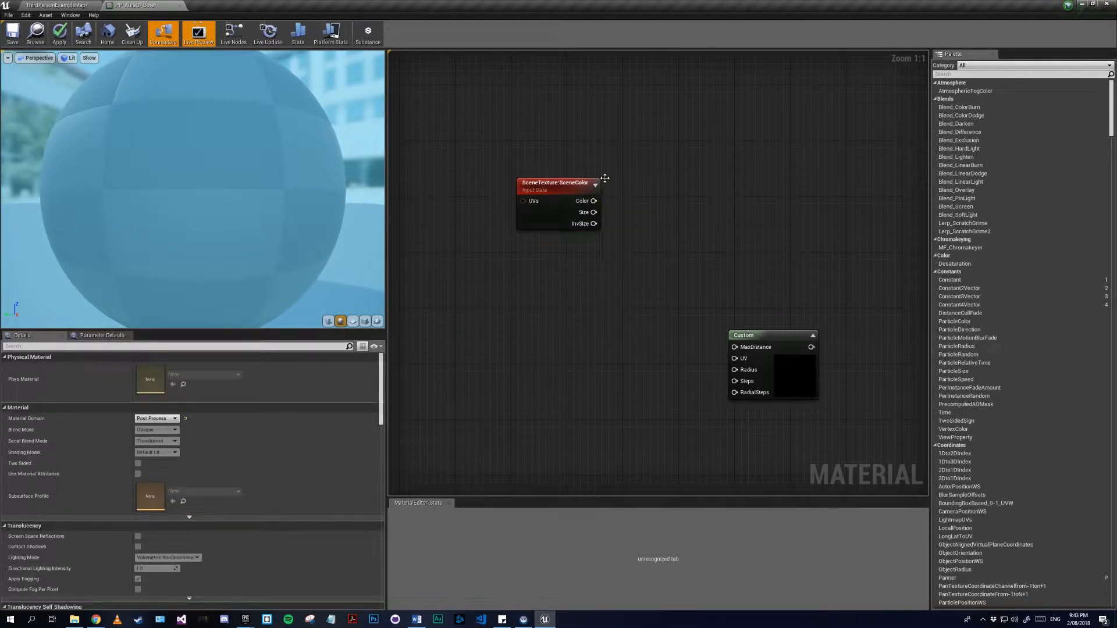
- Add the line Steps = clamp(floor(Steps), 1, 128); to the Custom node's code, below the CDIndex declaration
{"action": "left_click", "coordinate": [739, 335]}
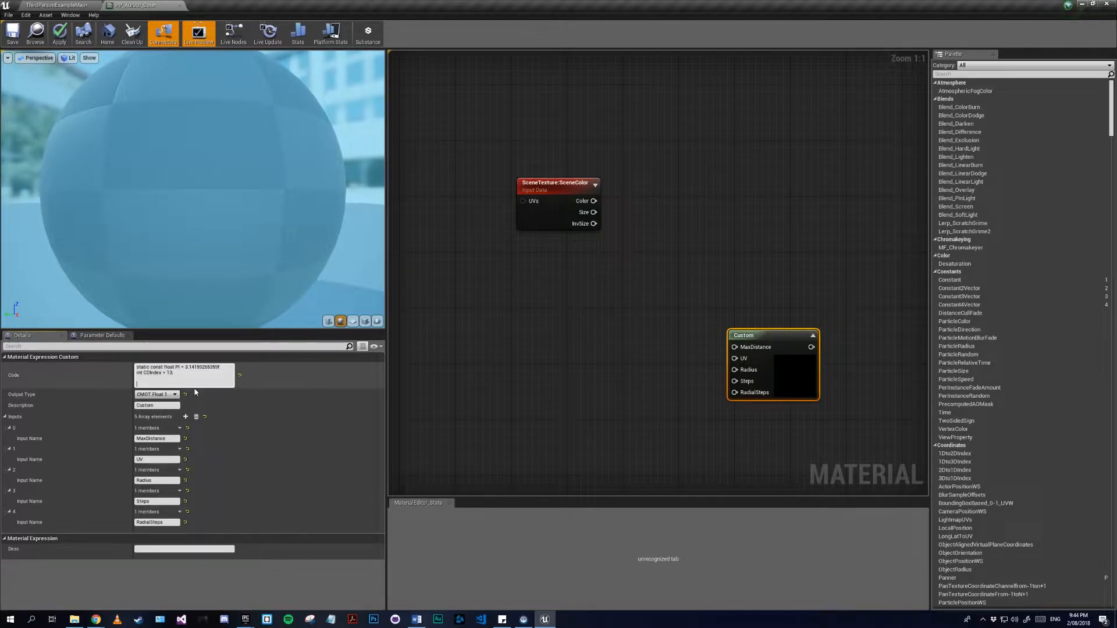
{"action": "type", "text": "Step"}
{"action": "type", "text": "or(Step)"}
{"action": "type", "text": "s"}
{"action": "type", "text": "1, 12"}
{"action": "key", "text": "shift+Return"}
- Duplicate the Steps clamp line directly beneath itself in the Custom node's code
{"action": "key", "text": "Up"}
{"action": "key", "text": "ctrl+shift+Right"}
{"action": "key", "text": "ctrl+shift+Right"}
{"action": "key", "text": "ctrl+shift+Right"}
{"action": "key", "text": "ctrl+shift+Right"}
{"action": "key", "text": "ctrl+shift+Right"}
{"action": "key", "text": "ctrl+shift+Right"}
{"action": "key", "text": "ctrl+shift+Right"}
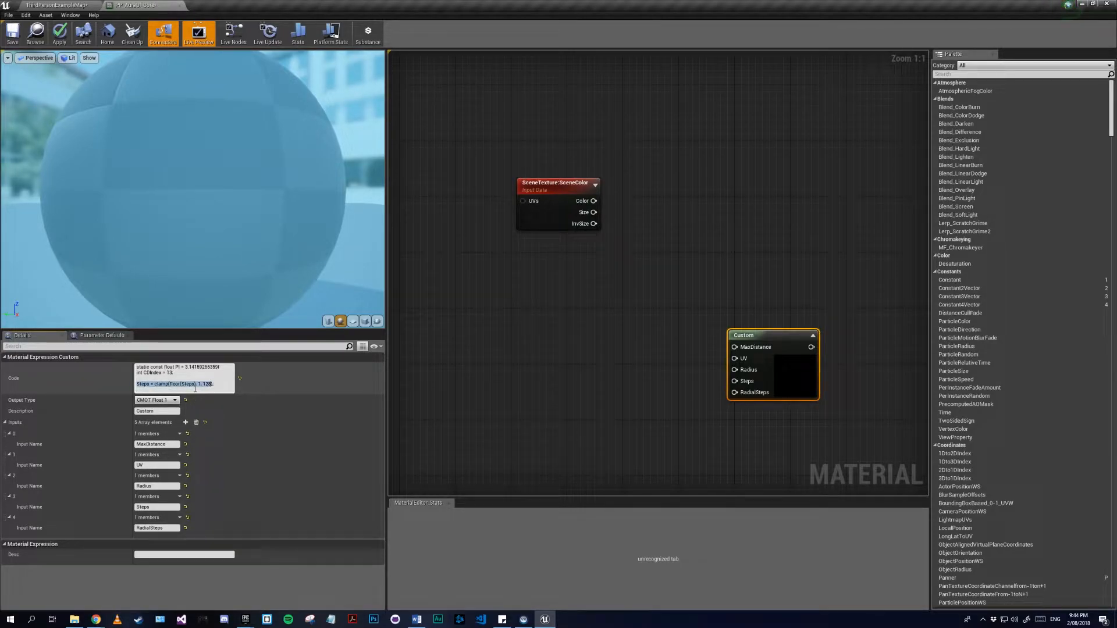
{"action": "key", "text": "ctrl+c"}
{"action": "key", "text": "Down"}
{"action": "key", "text": "ctrl+v"}
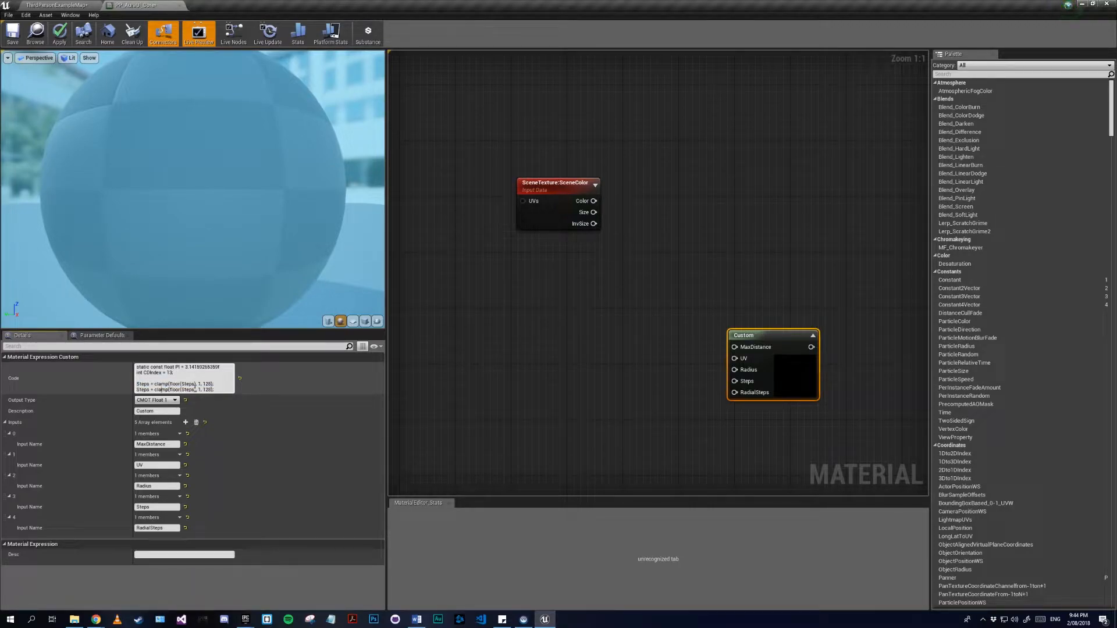
- Replace both occurrences of Steps in the duplicated clamp line with RadialSteps
{"action": "left_click", "coordinate": [155, 309]}
{"action": "left_click", "coordinate": [150, 527]}
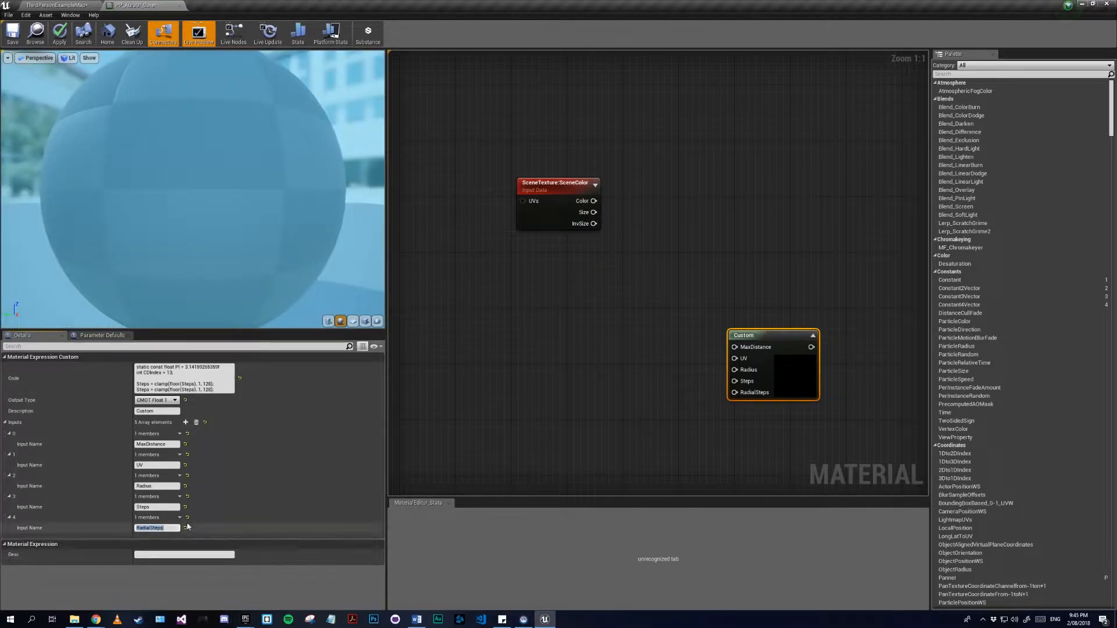
{"action": "left_click", "coordinate": [143, 389]}
{"action": "double_click", "coordinate": [142, 389]}
{"action": "key", "text": "ctrl+v"}
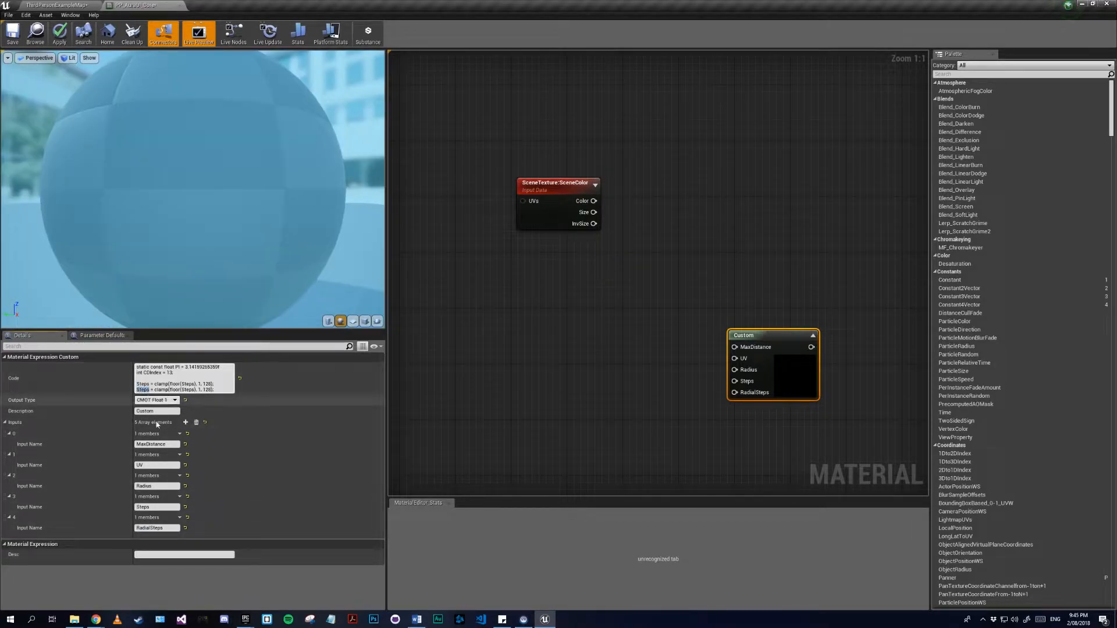
{"action": "double_click", "coordinate": [203, 389]}
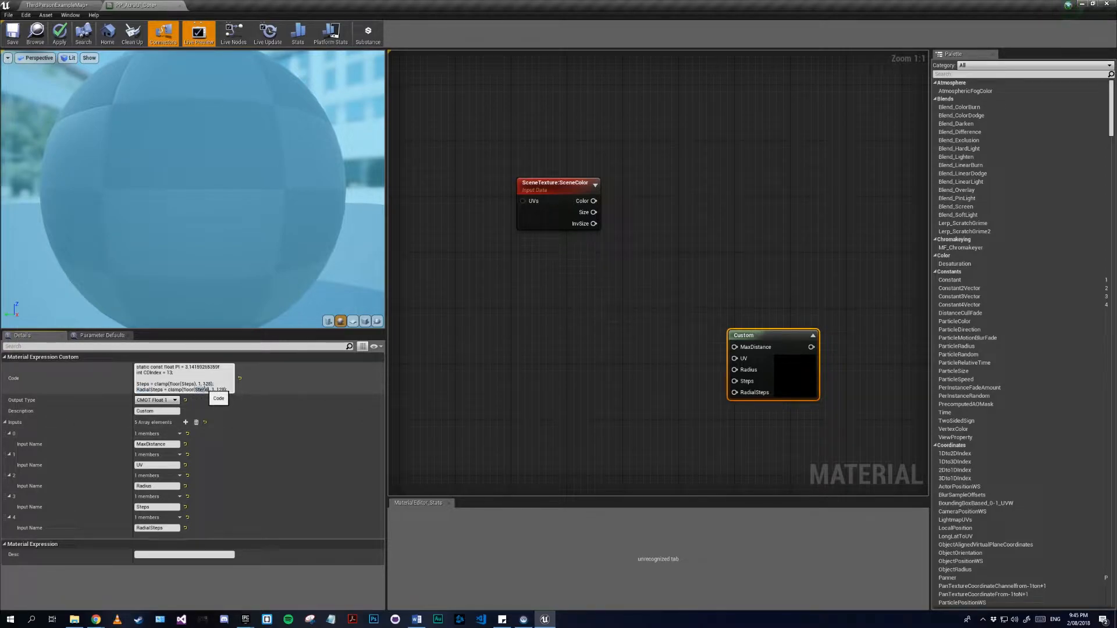
{"action": "key", "text": "ctrl+v"}
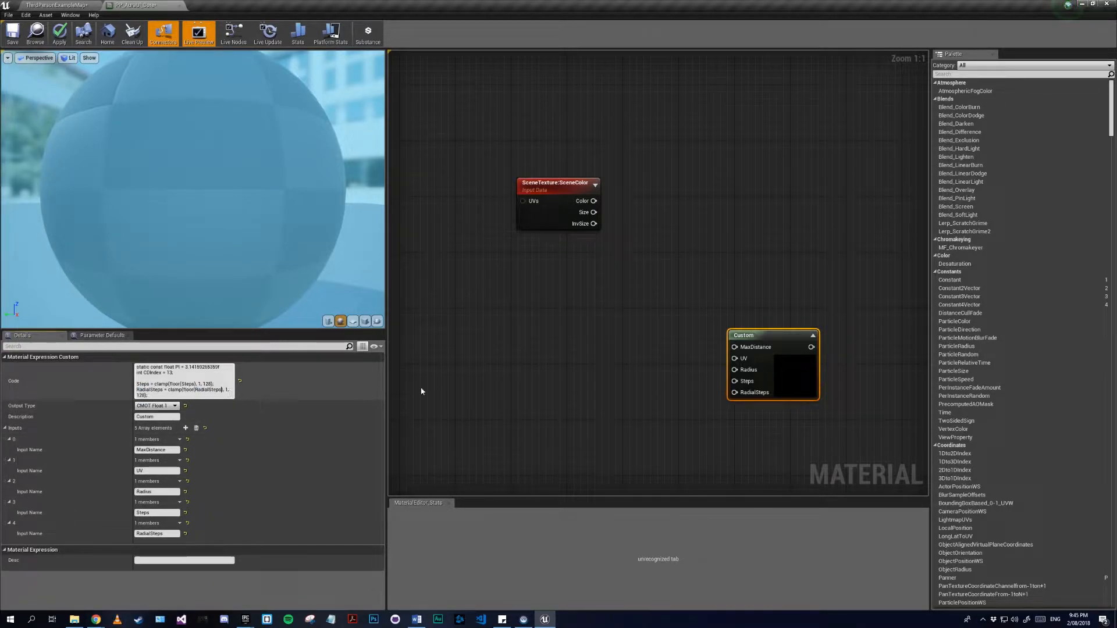
{"action": "left_click", "coordinate": [506, 374]}
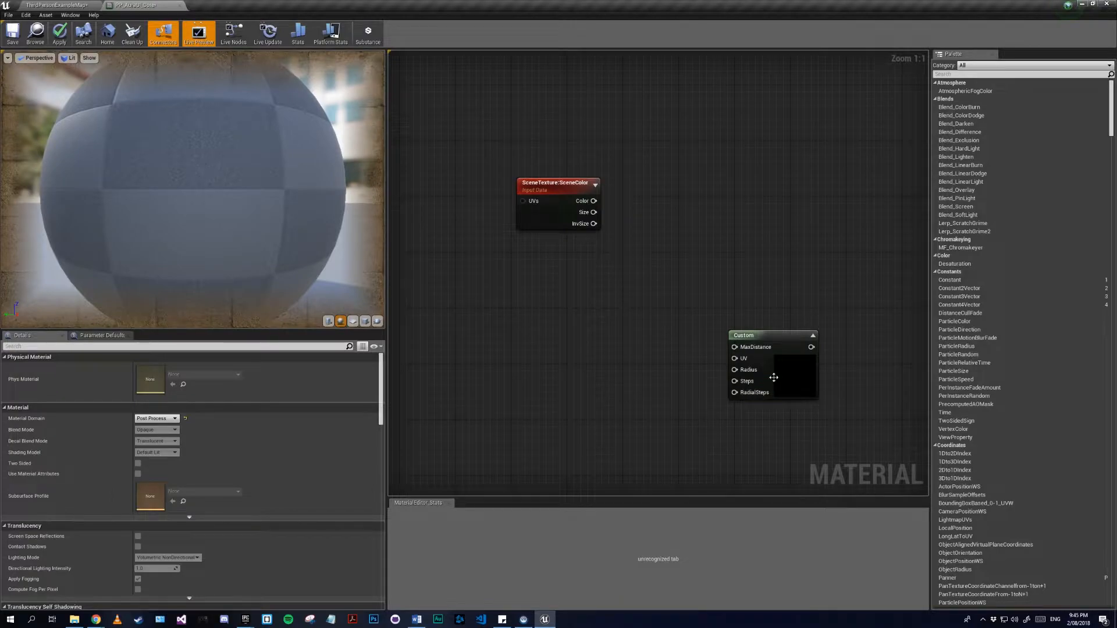
- Add the declaration float StepSize = Radius/Steps; below the clamp lines in the Custom node's code, separated by a blank line
{"action": "left_click", "coordinate": [780, 348]}
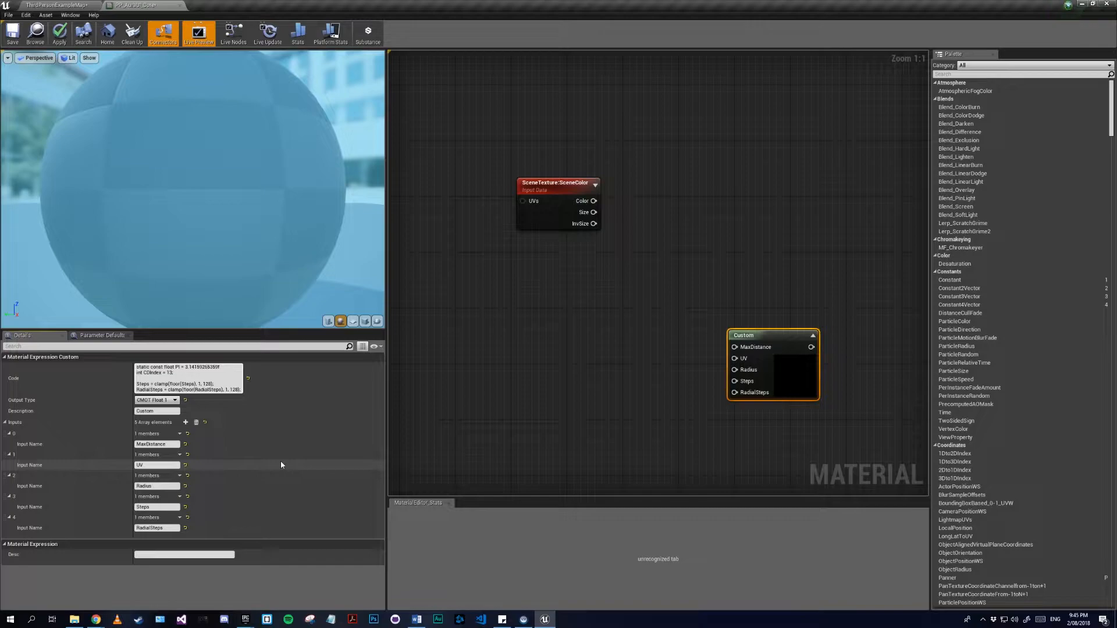
{"action": "key", "text": "shift+Return"}
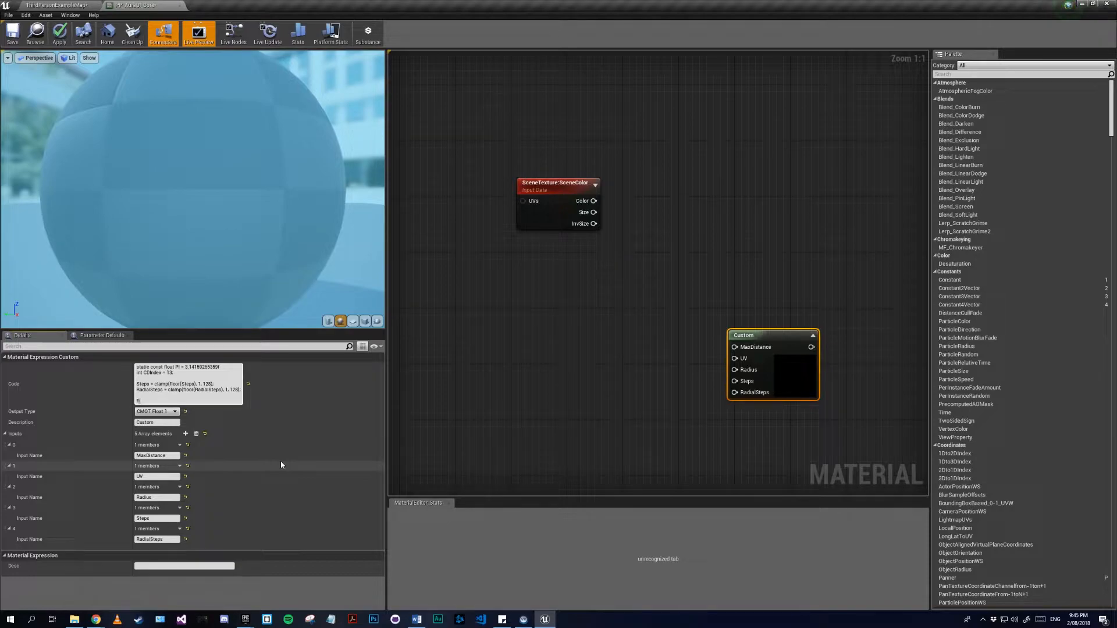
{"action": "type", "text": "float StepSize;"}
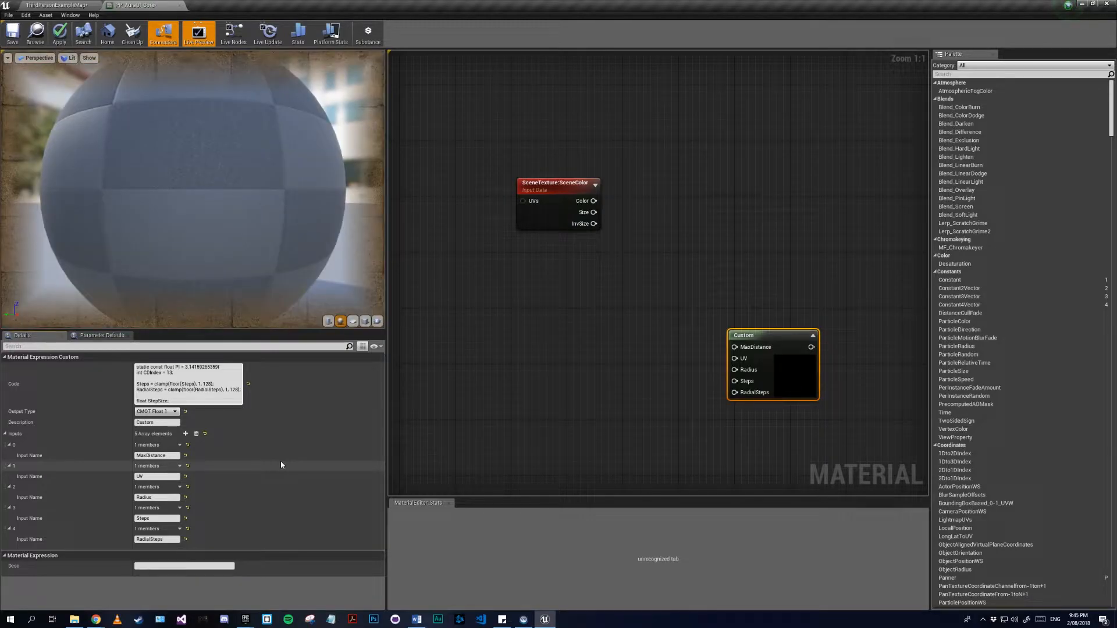
{"action": "key", "text": "Return"}
{"action": "type", "text": "f"}
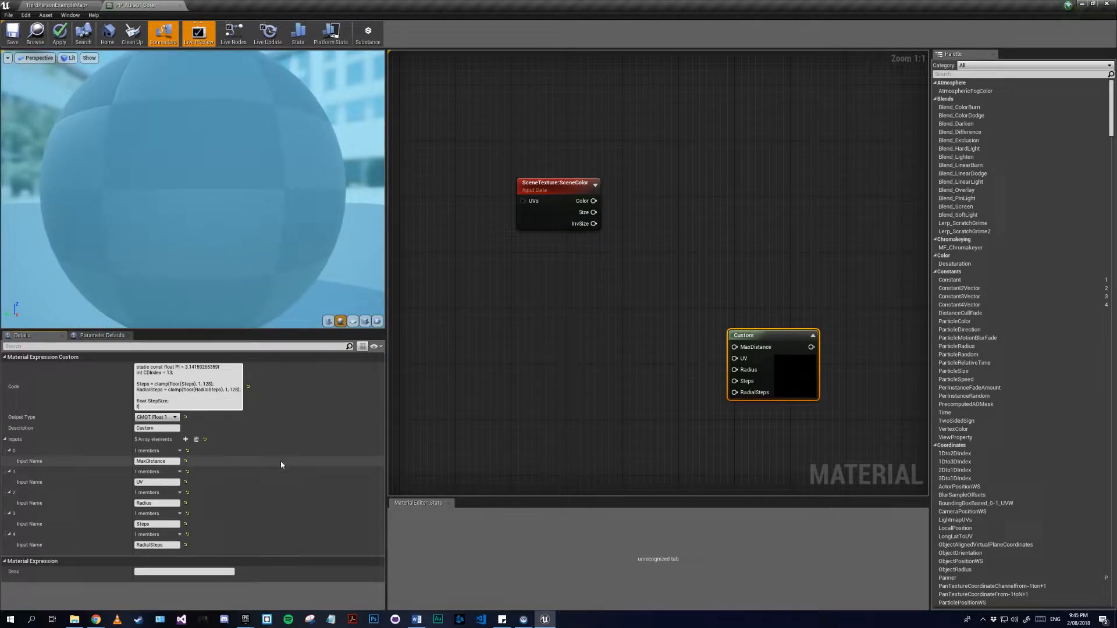
{"action": "type", "text": "loat"}
{"action": "key", "text": "BackSpace"}
{"action": "key", "text": "BackSpace"}
{"action": "key", "text": "BackSpace"}
{"action": "key", "text": "BackSpace"}
{"action": "key", "text": "BackSpace"}
{"action": "key", "text": "BackSpace"}
{"action": "key", "text": "BackSpace"}
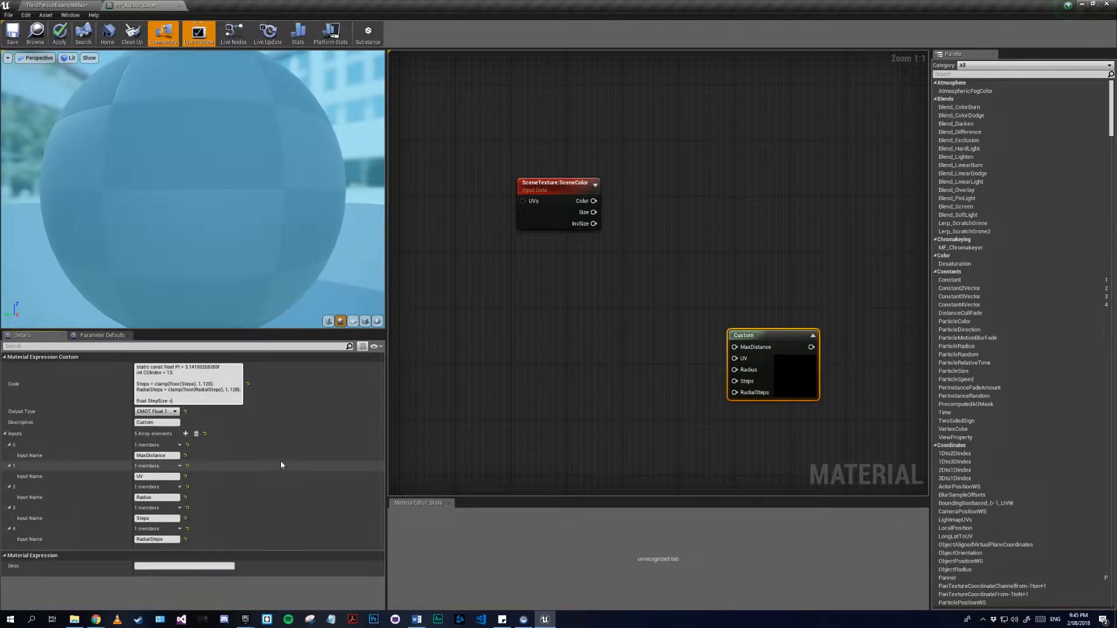
{"action": "type", "text": "dius/Steps;"}
- Append the comment "// Step size needed to get from the center to edge of the shape" to the StepSize line
{"action": "key", "text": "Tab"}
{"action": "key", "text": "shift+Tab"}
{"action": "key", "text": "shift+Return"}
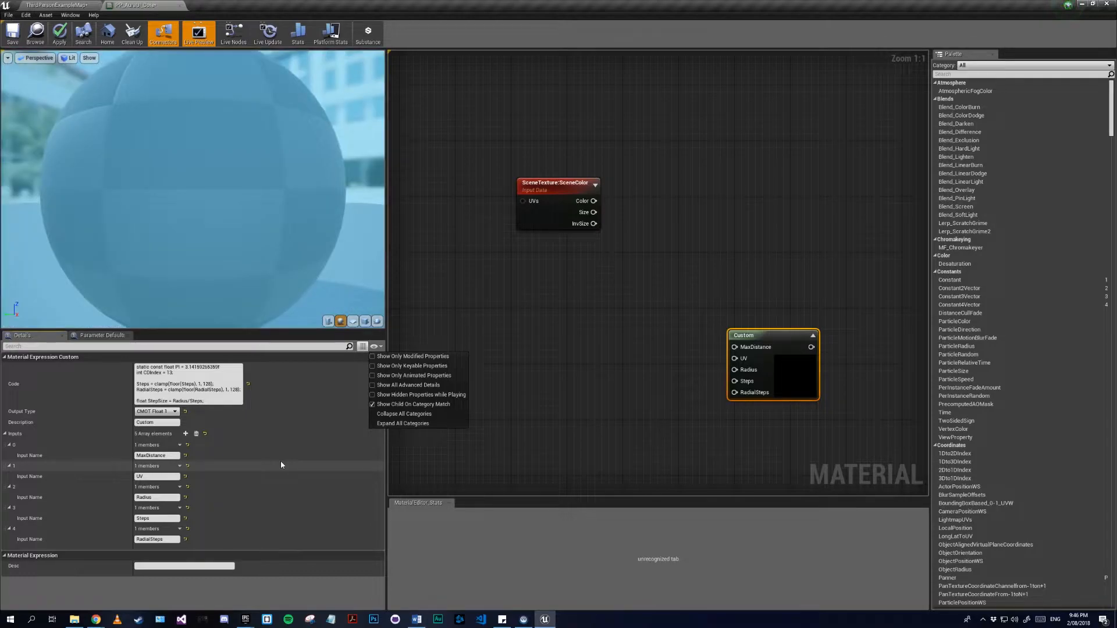
{"action": "left_click", "coordinate": [229, 401]}
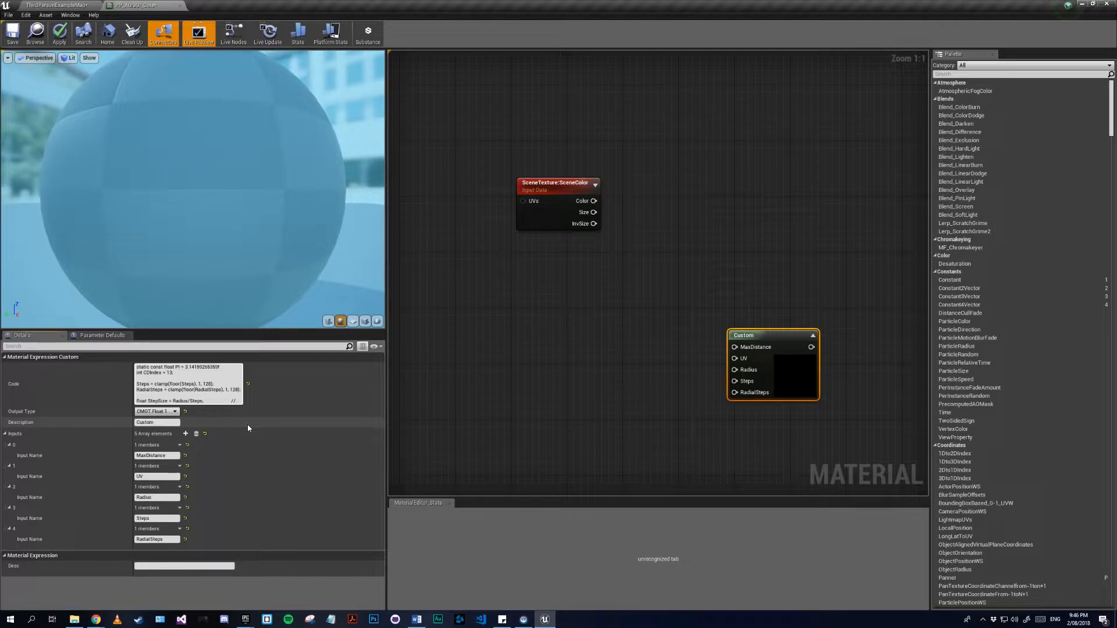
{"action": "type", "text": "St"}
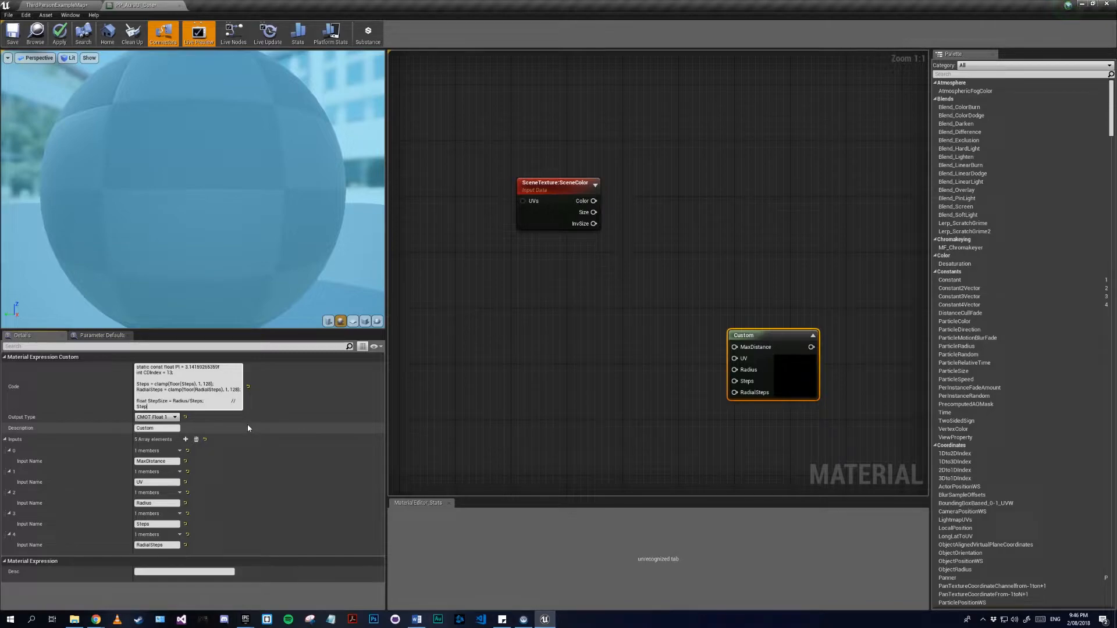
{"action": "type", "text": "ep size needed to get from"}
{"action": "type", "text": "ge of the"}
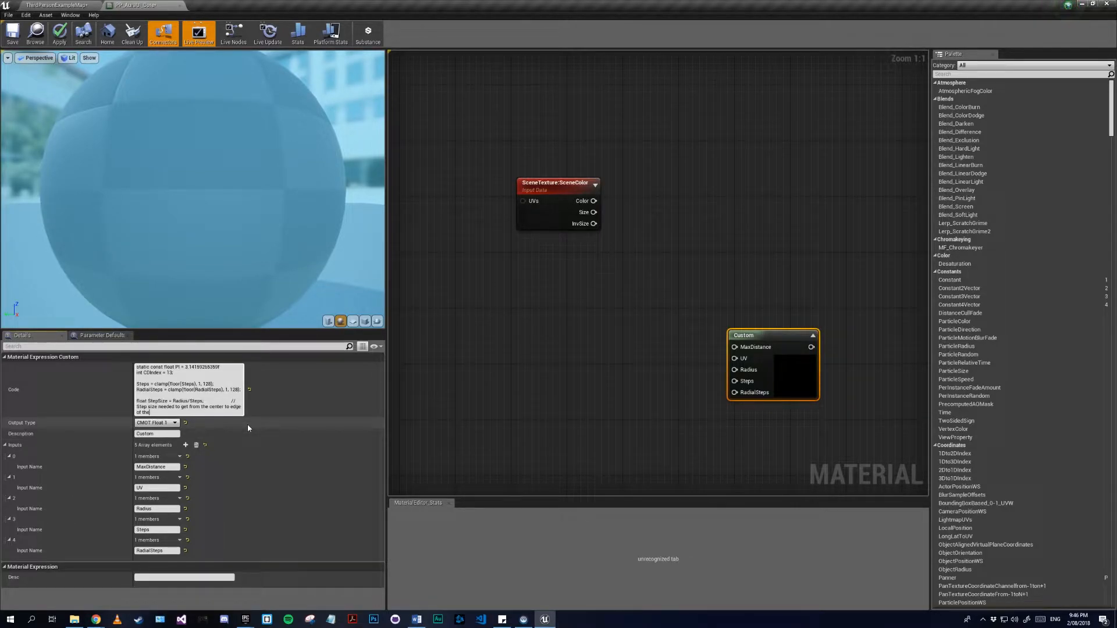
{"action": "type", "text": " sh"}
- Widen the details area and reselect the Custom node so its code box fits the commented line
{"action": "left_click", "coordinate": [617, 349]}
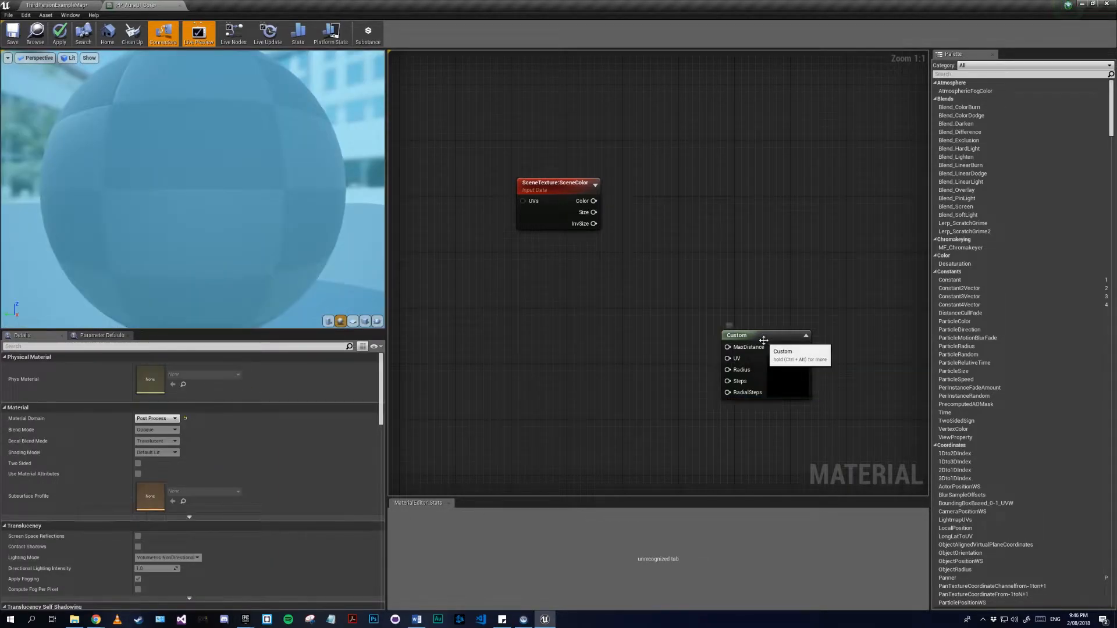
{"action": "left_click", "coordinate": [762, 340]}
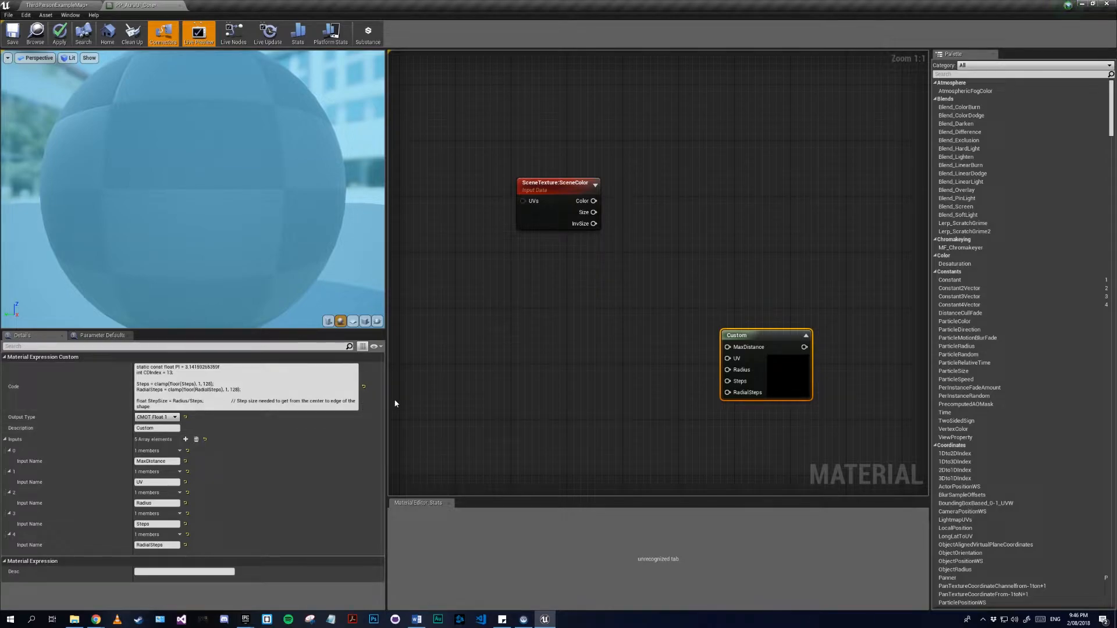
{"action": "left_click_drag", "start_coordinate": [386, 392], "coordinate": [513, 404]}
{"action": "left_click", "coordinate": [715, 412]}
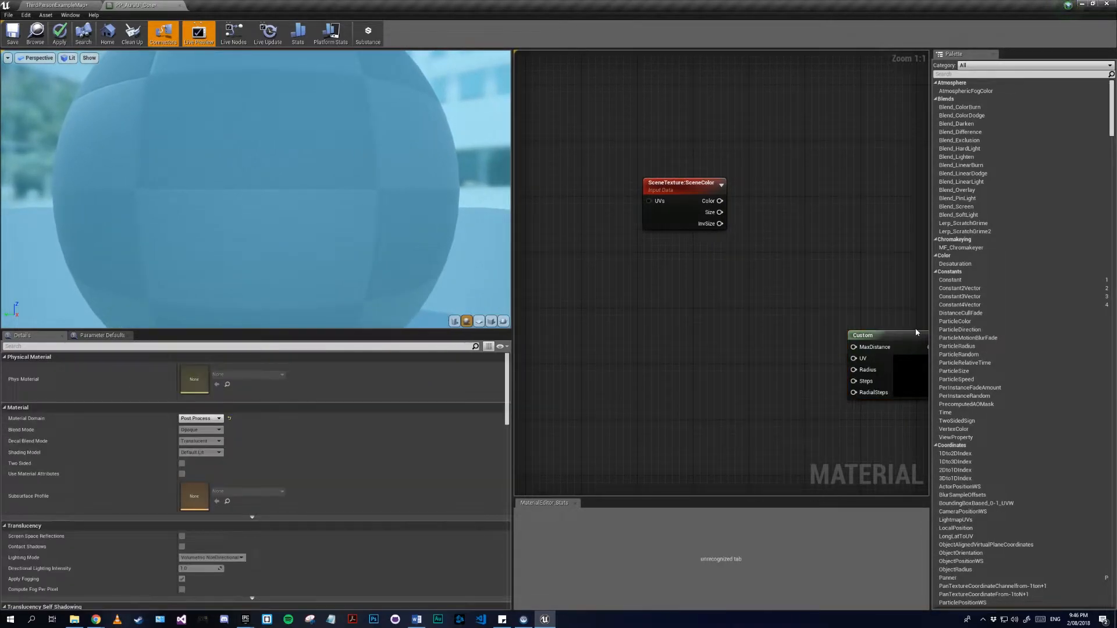
{"action": "left_click", "coordinate": [912, 332]}
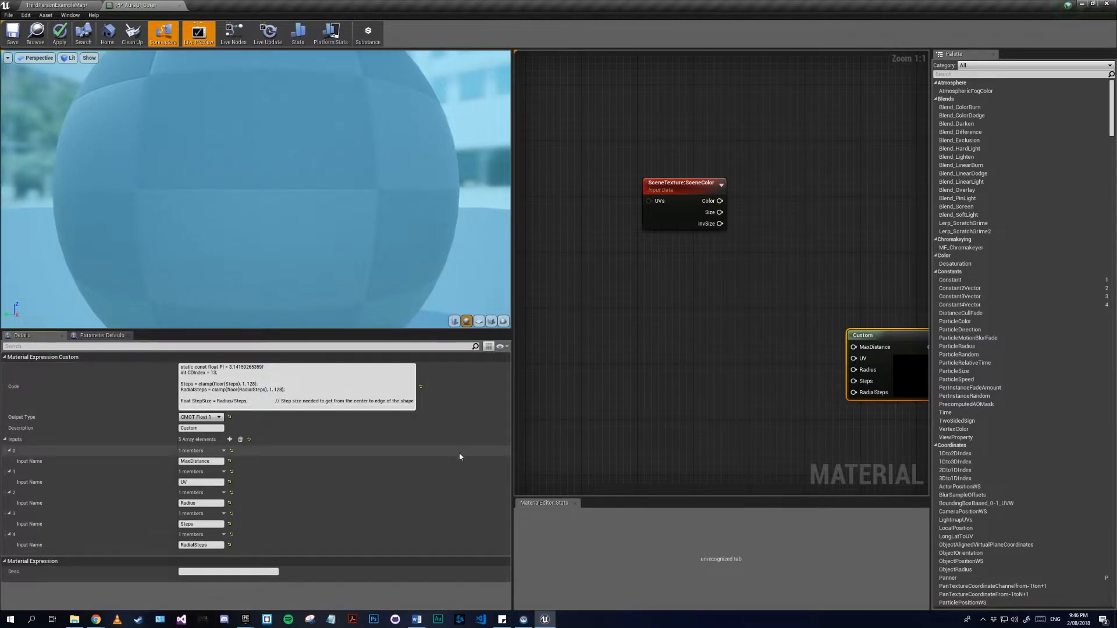
- Duplicate the whole StepSize line with its comment onto the line below in the Custom node's code
{"action": "key", "text": "ctrl+shift+Right"}
{"action": "key", "text": "ctrl+shift+Right"}
{"action": "key", "text": "ctrl+shift+Right"}
{"action": "key", "text": "ctrl+shift+Right"}
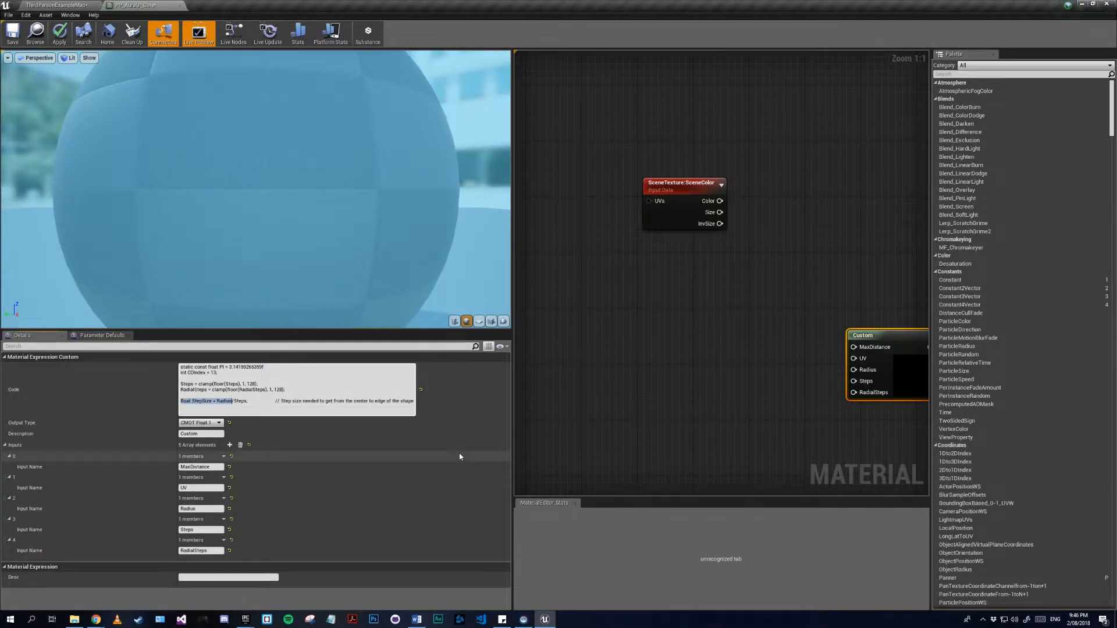
{"action": "left_click", "coordinate": [180, 404]}
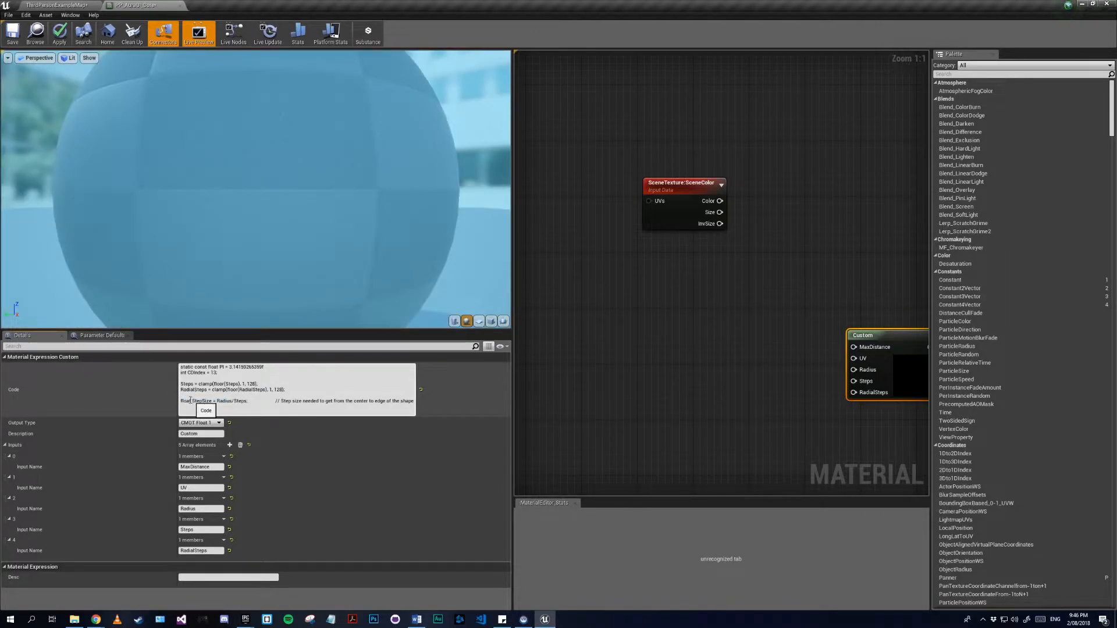
{"action": "left_click", "coordinate": [410, 401], "text": "shift"}
{"action": "key", "text": "ctrl+c"}
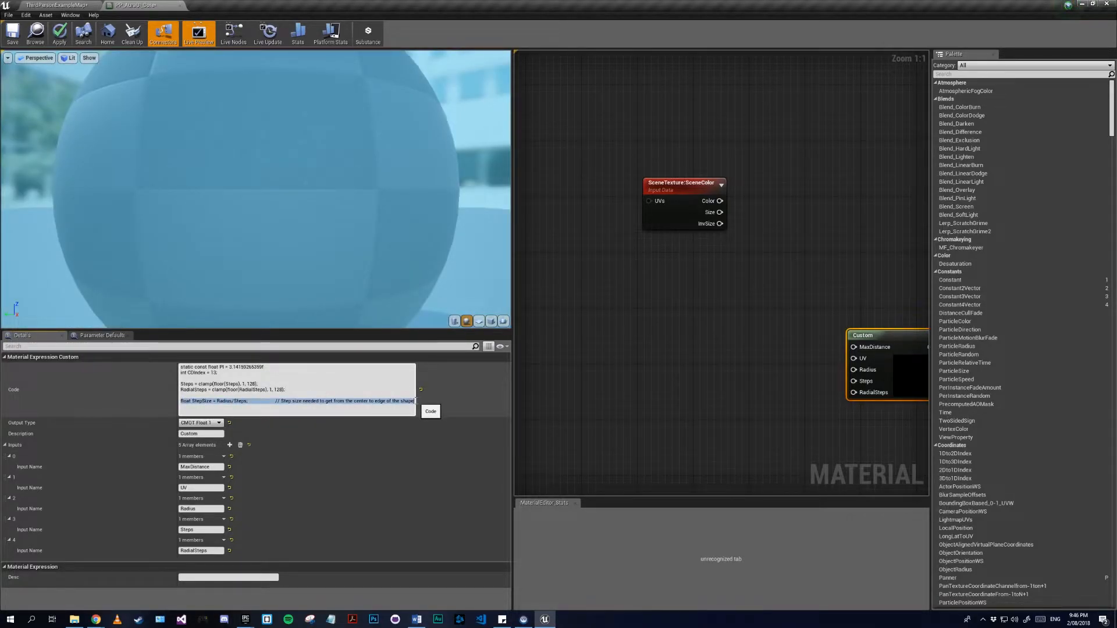
{"action": "key", "text": "Down"}
{"action": "key", "text": "ctrl+v"}
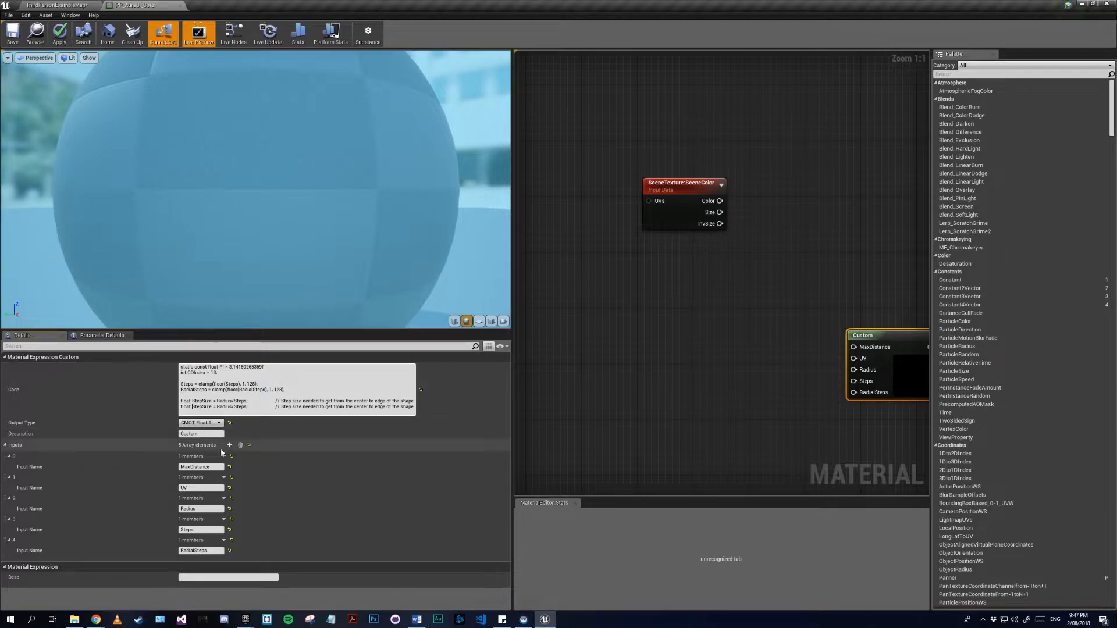
- Change the duplicated declaration to float RadialStepSize = (PI*2)/RadialSteps;
{"action": "type", "text": "Rad"}
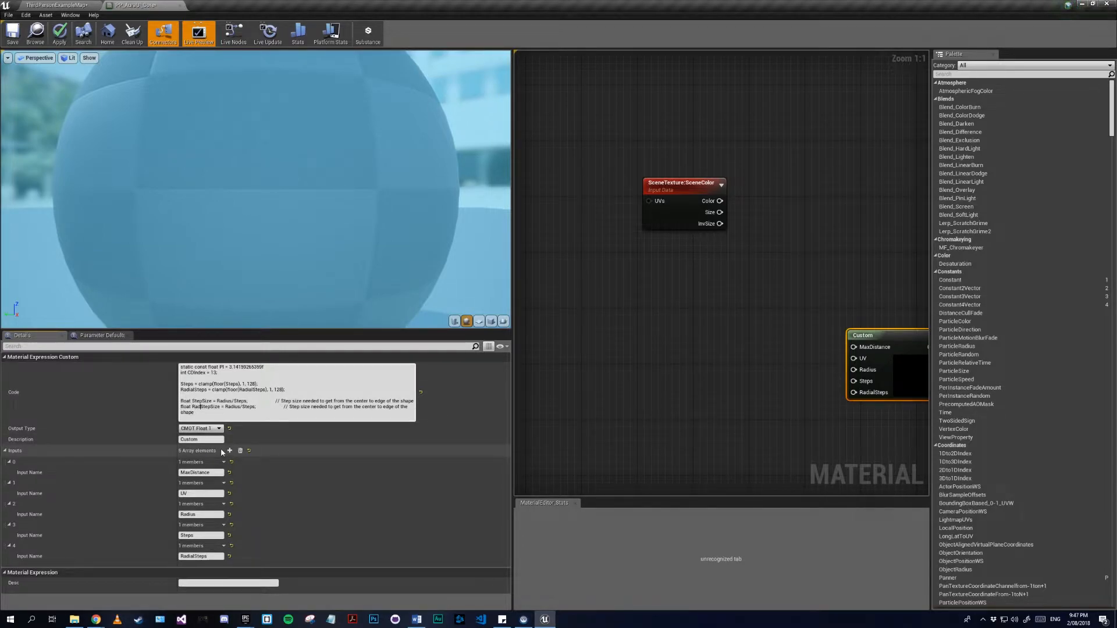
{"action": "type", "text": "ial"}
{"action": "key", "text": "ctrl+shift+Right"}
{"action": "type", "text": "(PI*2)"}
{"action": "key", "text": "ctrl+shift+Left"}
{"action": "key", "text": "Left"}
{"action": "type", "text": "Radial"}
- Reword the RadialStepSize line's comment to "Step size needed to get around the object"
{"action": "key", "text": "ctrl+Right"}
{"action": "key", "text": "ctrl+Right"}
{"action": "key", "text": "ctrl+Right"}
{"action": "key", "text": "ctrl+Right"}
{"action": "key", "text": "ctrl+Right"}
{"action": "key", "text": "ctrl+Right"}
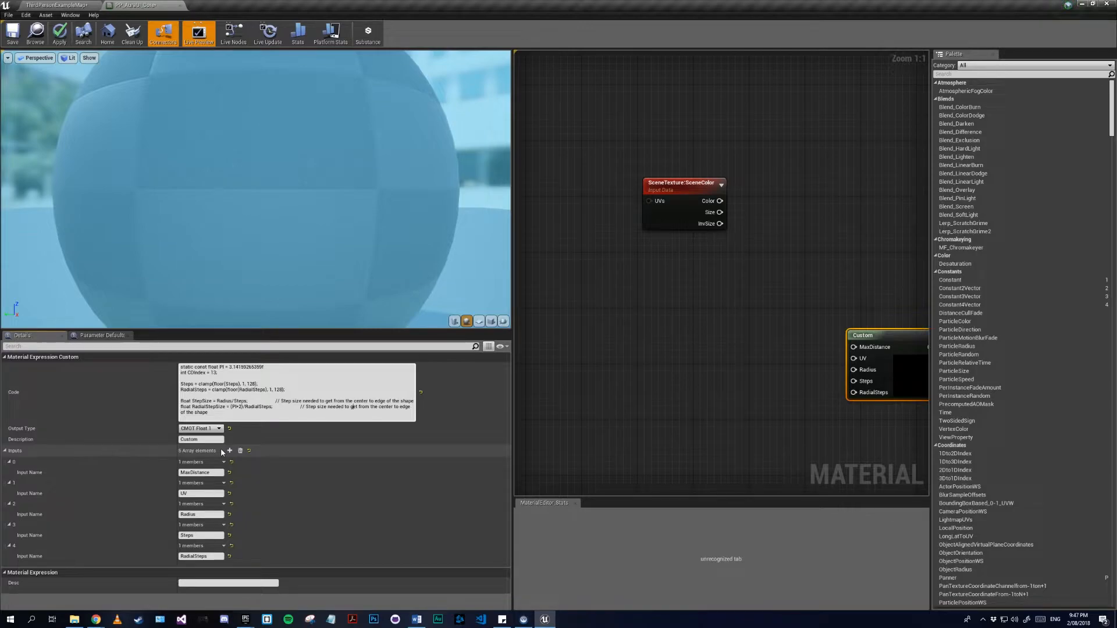
{"action": "key", "text": "ctrl+shift+Right"}
{"action": "key", "text": "ctrl+shift+Right"}
{"action": "key", "text": "ctrl+shift+Right"}
{"action": "key", "text": "ctrl+shift+Right"}
{"action": "key", "text": "ctrl+shift+Right"}
{"action": "key", "text": "ctrl+shift+Right"}
{"action": "key", "text": "ctrl+shift+Right"}
{"action": "key", "text": "ctrl+shift+Right"}
{"action": "key", "text": "ctrl+shift+Right"}
{"action": "type", "text": "get around"}
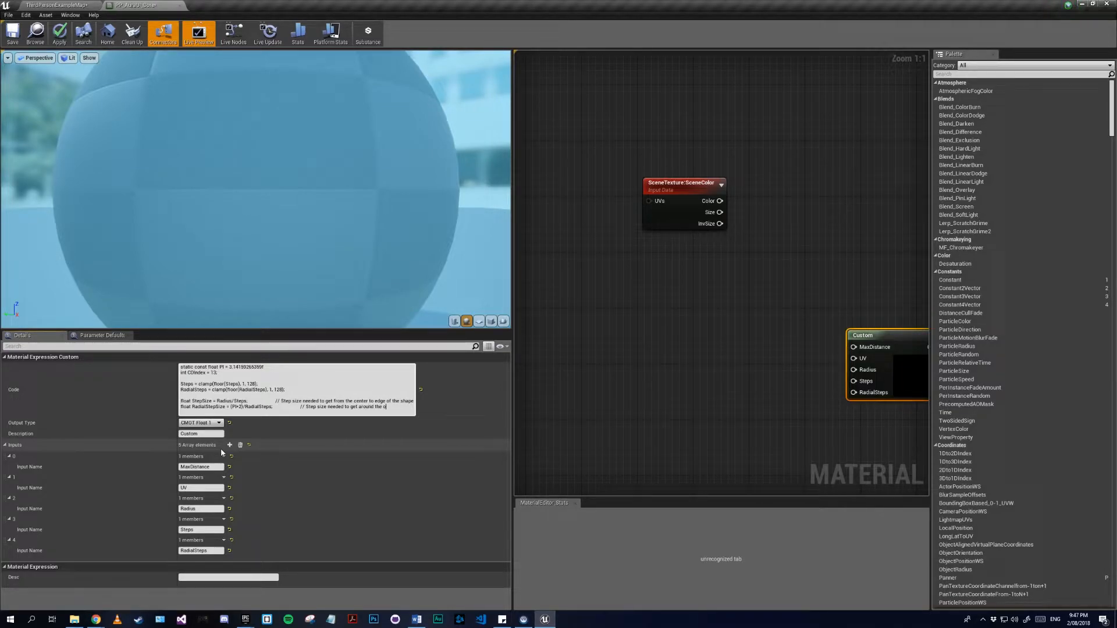
{"action": "type", "text": "ect"}
- Declare float Result = 0f; below the step size lines, separated by a blank line
{"action": "key", "text": "Return"}
{"action": "key", "text": "Return"}
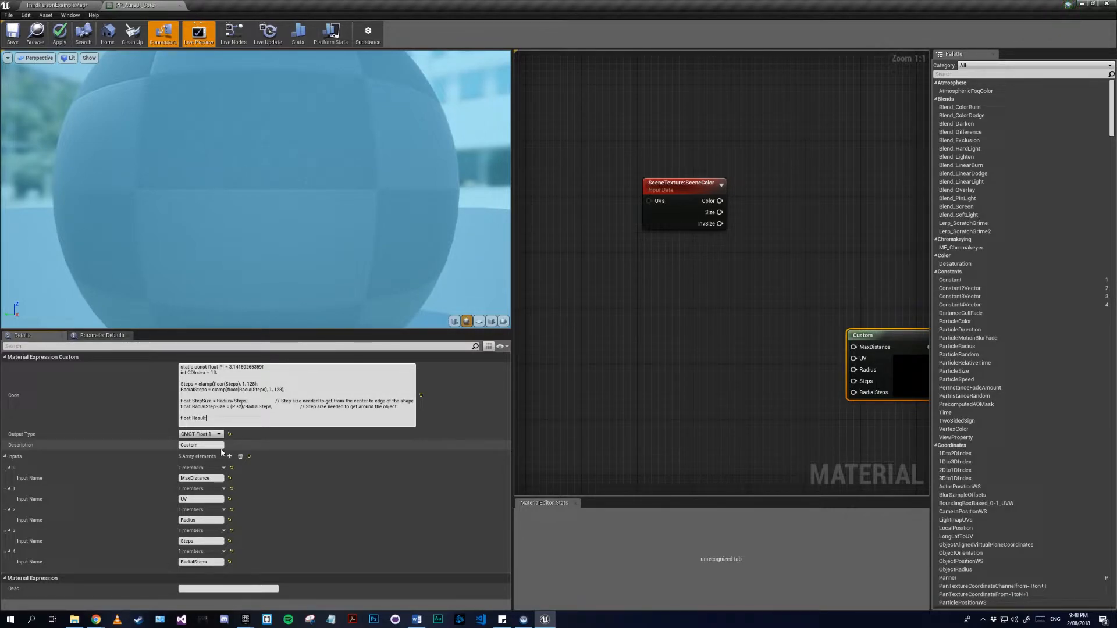
{"action": "type", "text": "= 0f;"}
- Add the outer loop for (int i = 0; i <= Steps; i++){ with its closing brace below the Result declaration
{"action": "key", "text": "Return"}
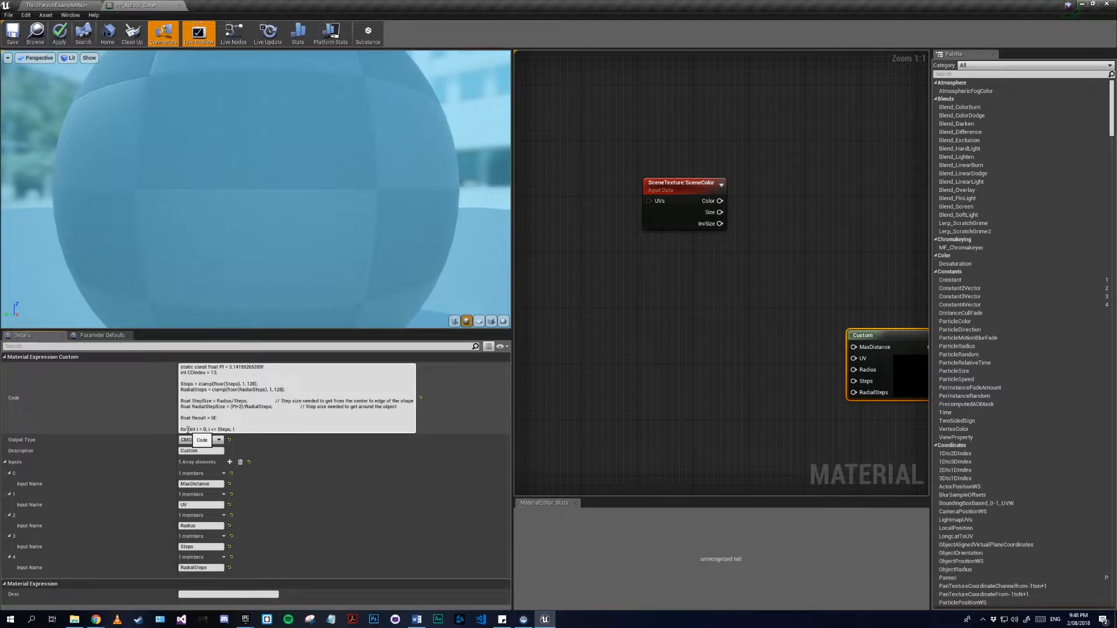
{"action": "type", "text": ")"}
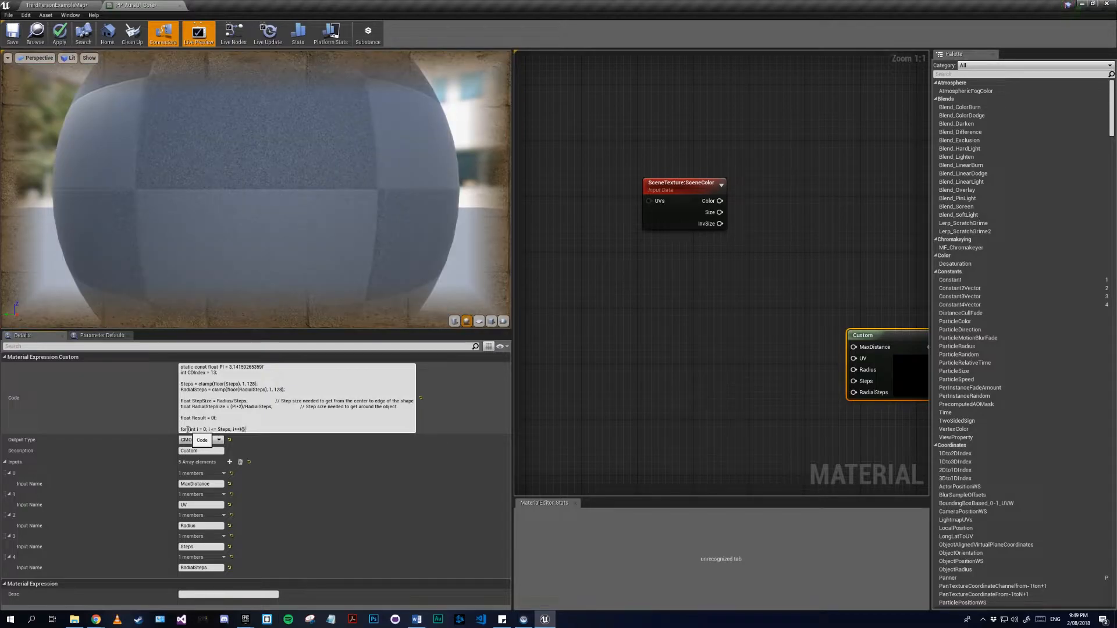
{"action": "type", "text": "{"}
{"action": "key", "text": "Return"}
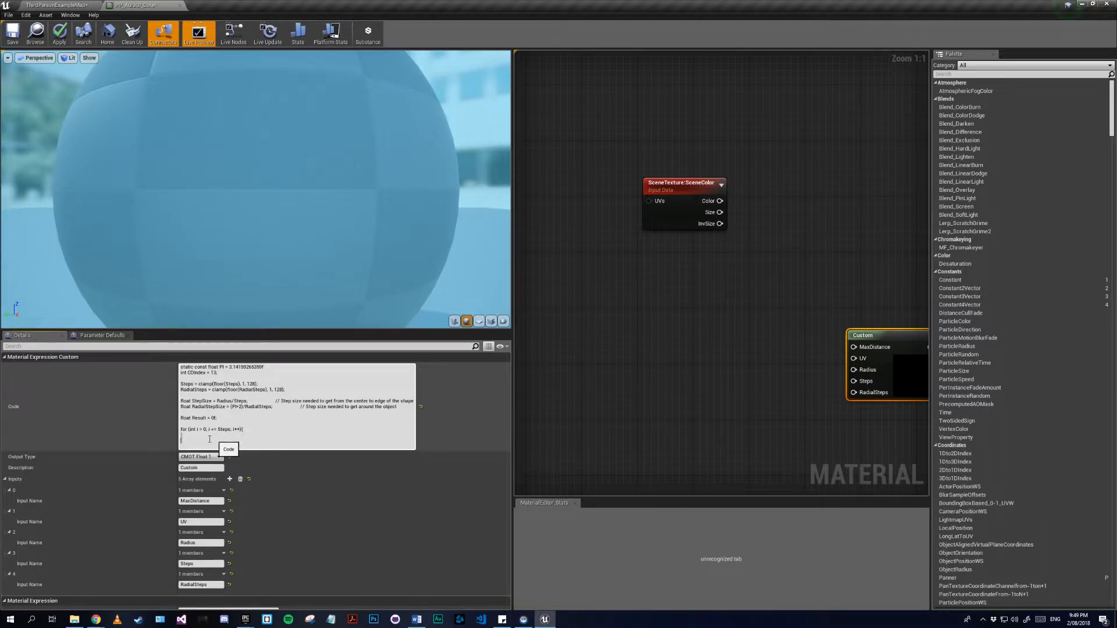
- Declare float CurrentStep = i * StepSize; inside the body of the outer for loop
{"action": "left_click", "coordinate": [198, 446]}
{"action": "key", "text": "Up"}
{"action": "key", "text": "shift+Return"}
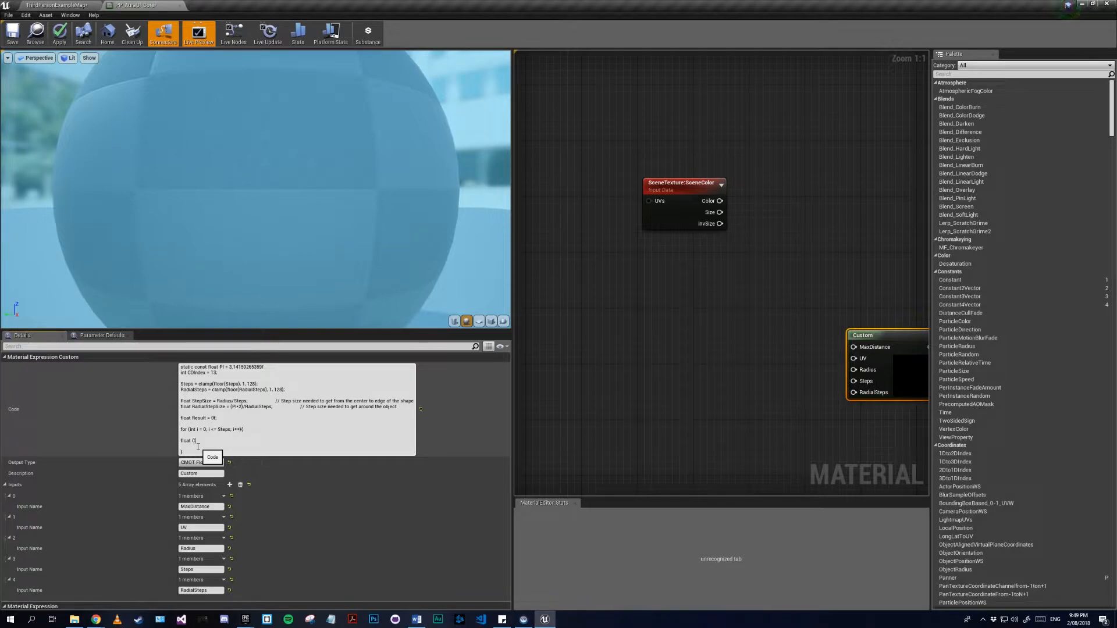
{"action": "type", "text": "float Curr"}
{"action": "type", "text": "entStep = i * St"}
{"action": "type", "text": "epSize;"}
- Add the nested loop for(int j = 1; j < RadialSteps; j++) { } below CurrentStep and start the outer loop's i at 1
{"action": "key", "text": "Return"}
{"action": "key", "text": "Return"}
{"action": "type", "text": "for"}
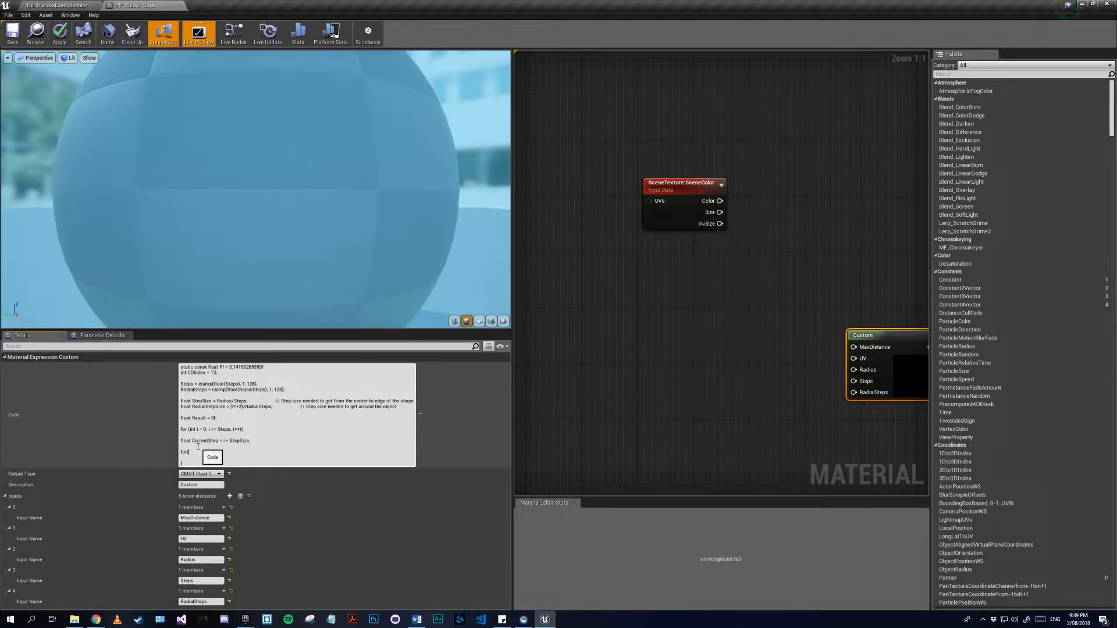
{"action": "type", "text": "(int j = 1"}
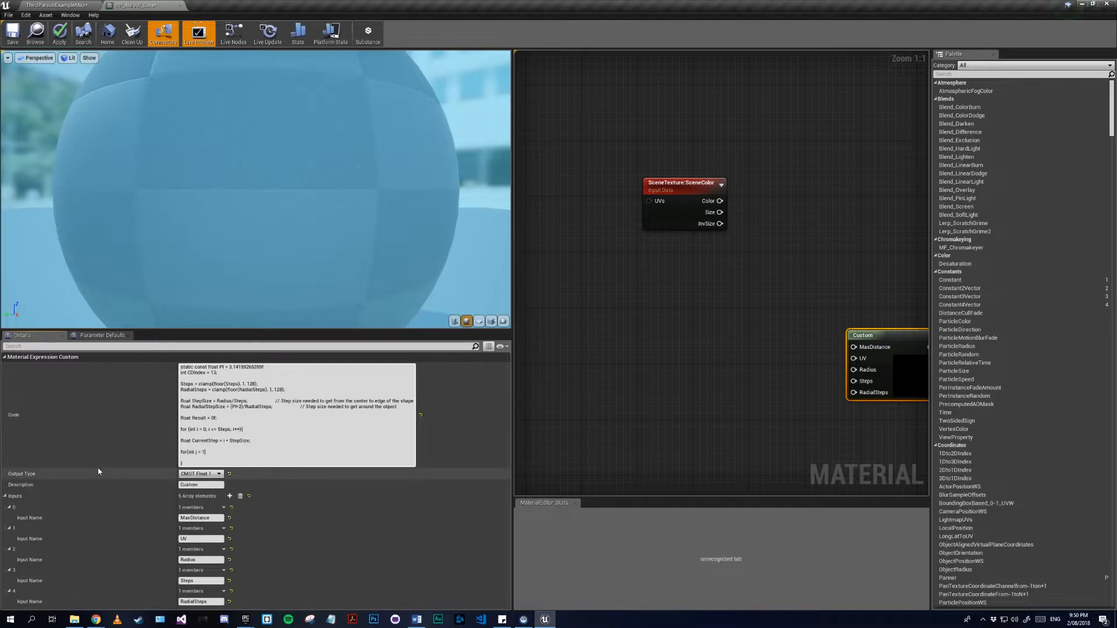
{"action": "type", "text": ";"}
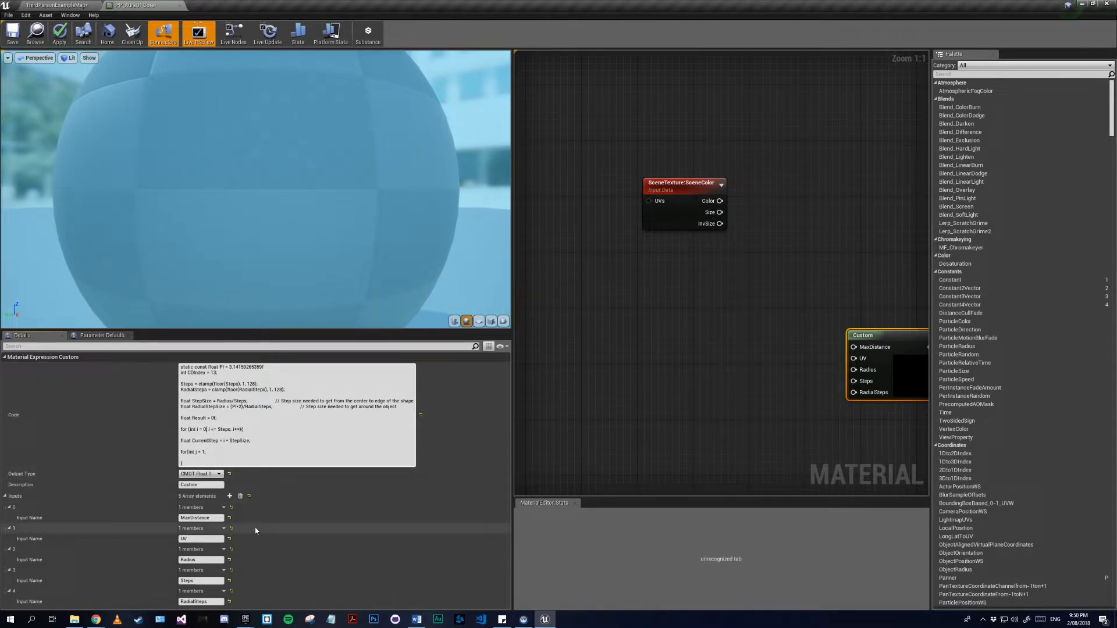
{"action": "key", "text": "BackSpace"}
{"action": "type", "text": "1; j < Radia"}
{"action": "key", "text": "Return"}
{"action": "key", "text": "Return"}
{"action": "key", "text": "Return"}
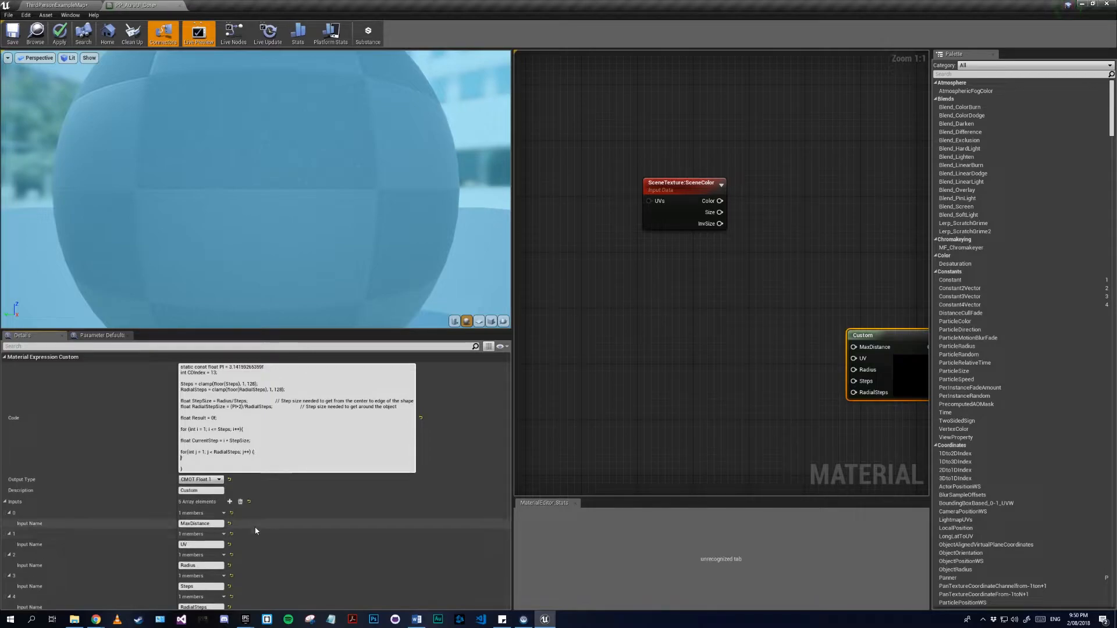
- Declare float Angle = j* RadialStepSize; inside the body of the inner loop
{"action": "key", "text": "Up"}
{"action": "key", "text": "Up"}
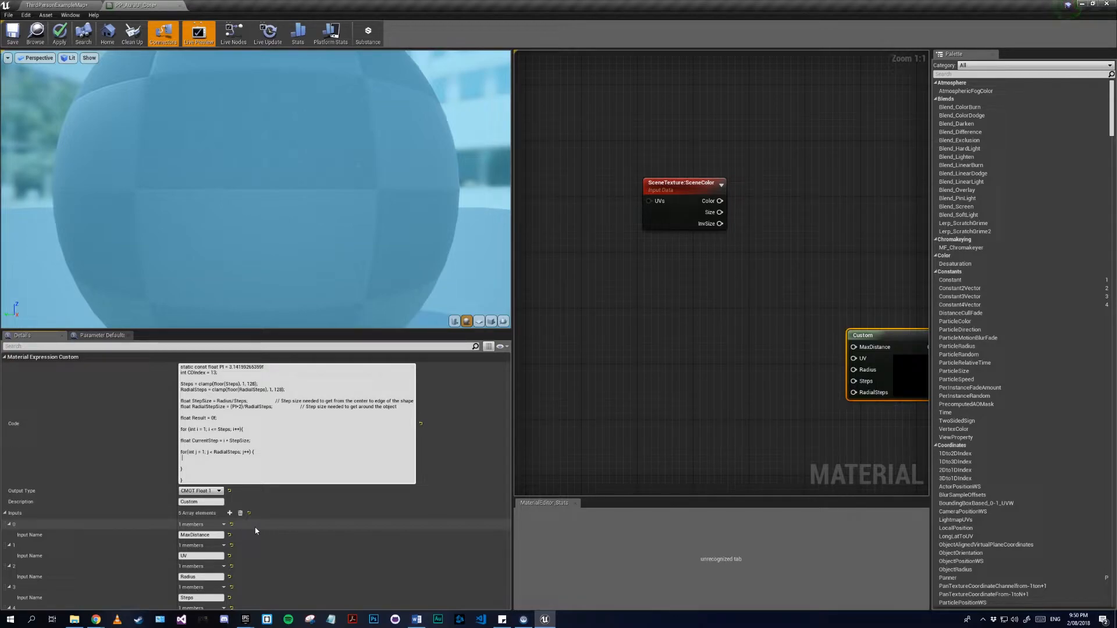
{"action": "type", "text": "float Angle = j* RadialStepSize;"}
{"action": "key", "text": "Return"}
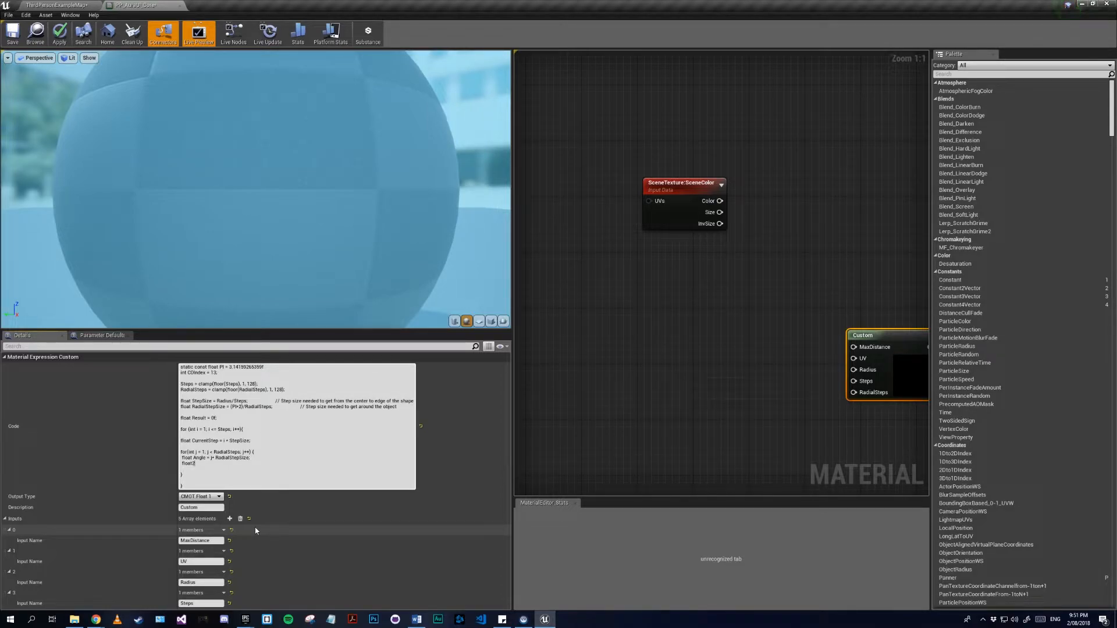
- Declare float2 Coord = float2(cos(Angle), sin(Angle)) * CurrentStep + UV; below the Angle line, followed by blank lines
{"action": "type", "text": "or"}
{"action": "type", "text": "cos(Angle), sin(Angle"}
{"action": "type", "text": "V;"}
{"action": "key", "text": "Return"}
{"action": "key", "text": "Return"}
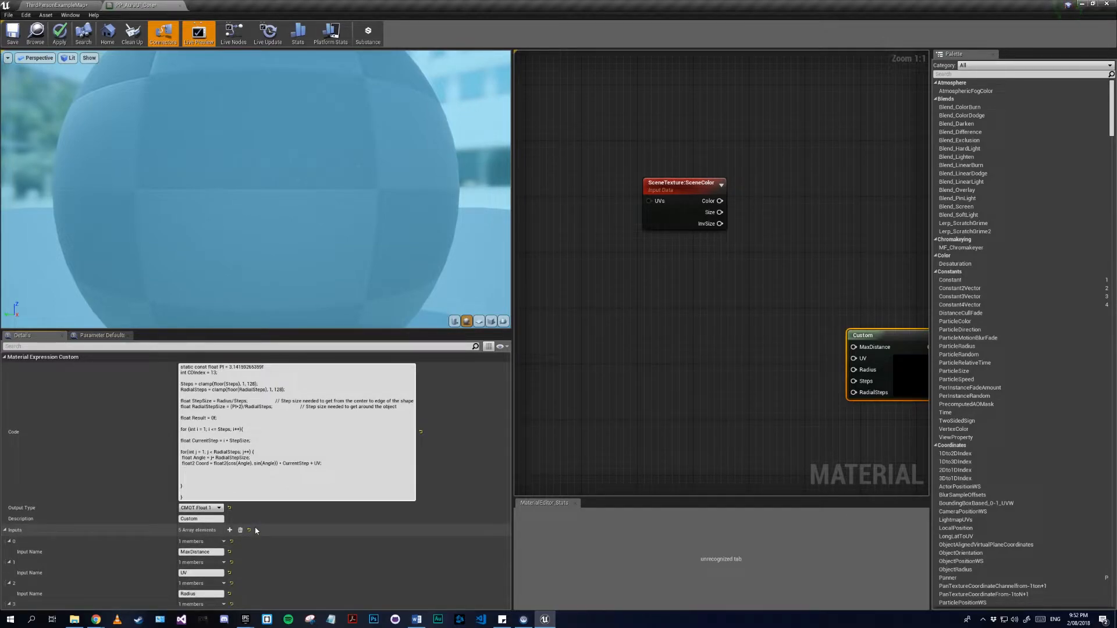
- Start the declaration float Sample = SceneTextureLookup(ViewportUVToSceneTextureUV(Coord, CDIndex)) below the Coord line in the inner loop
{"action": "type", "text": "float Sam"}
{"action": "type", "text": "Texture"}
{"action": "type", "text": "UV"}
{"action": "type", "text": "ToSceneTexture(UV("}
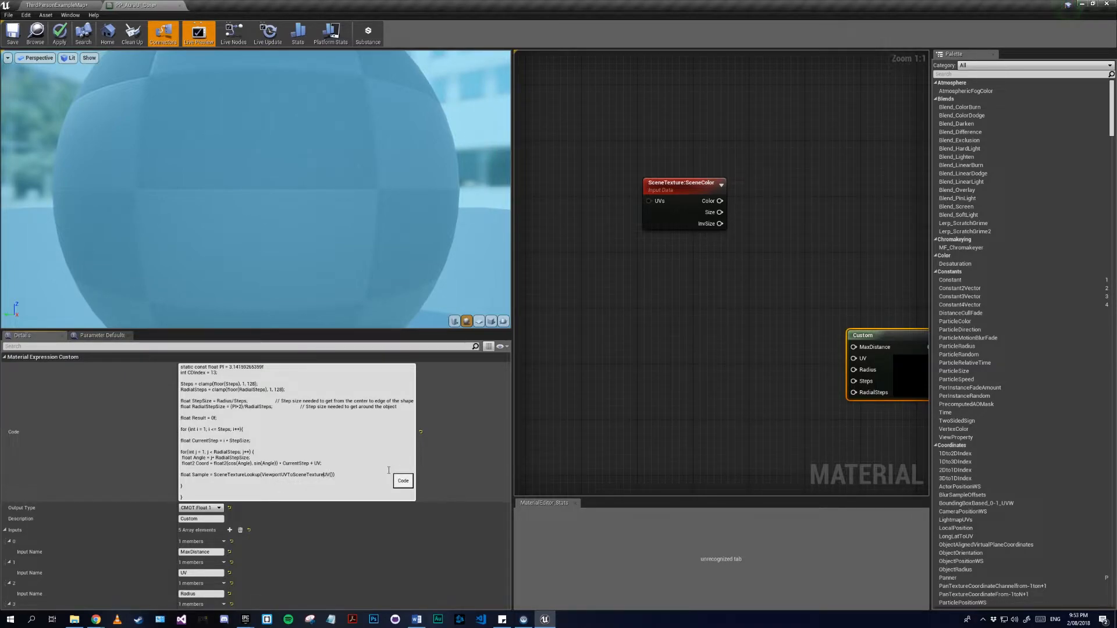
{"action": "key", "text": "Right"}
{"action": "key", "text": "Right"}
{"action": "key", "text": "Right"}
{"action": "type", "text": "Coo"}
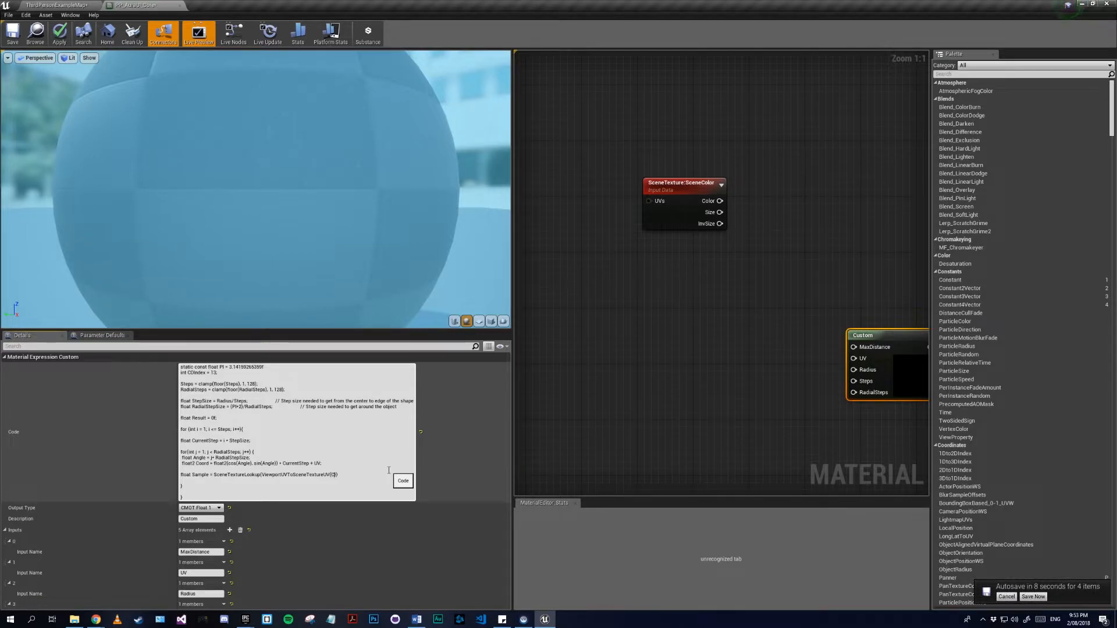
{"action": "type", "text": "rd, CDIndex)"}
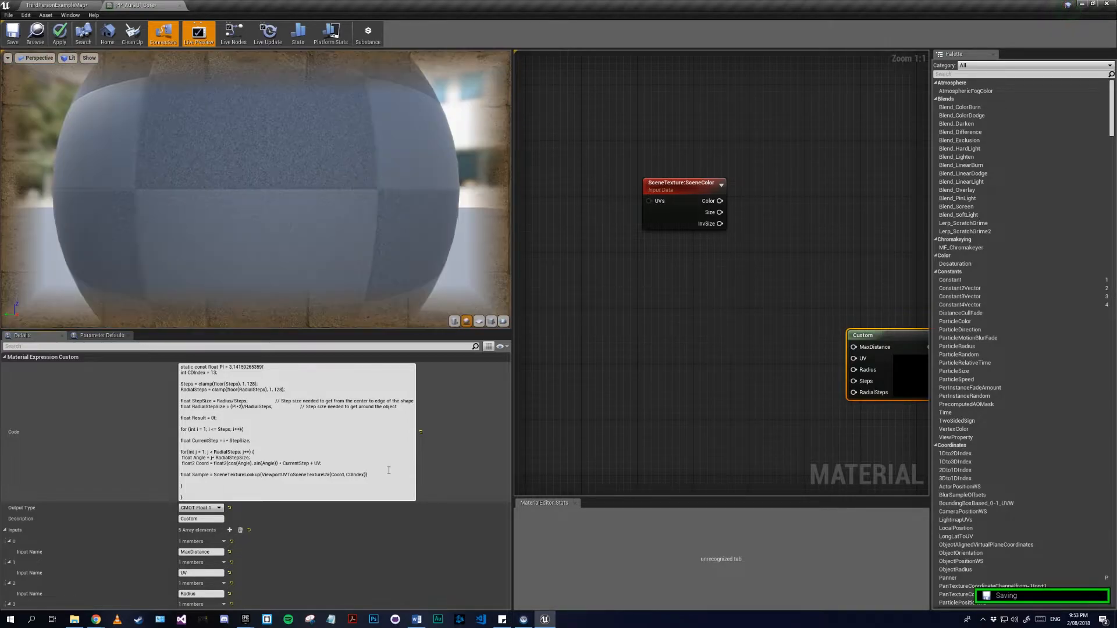
{"action": "key", "text": "Return"}
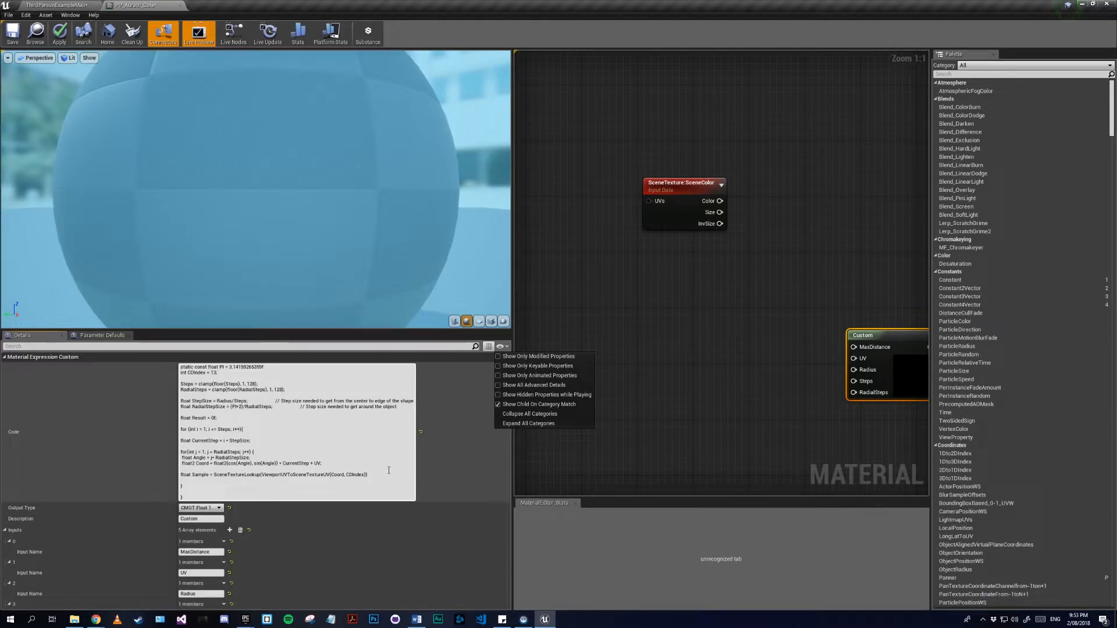
- Complete the SceneTextureLookup call by adding the remaining arguments CDIndex, false and closing the statement with a semicolon
{"action": "left_click", "coordinate": [389, 470]}
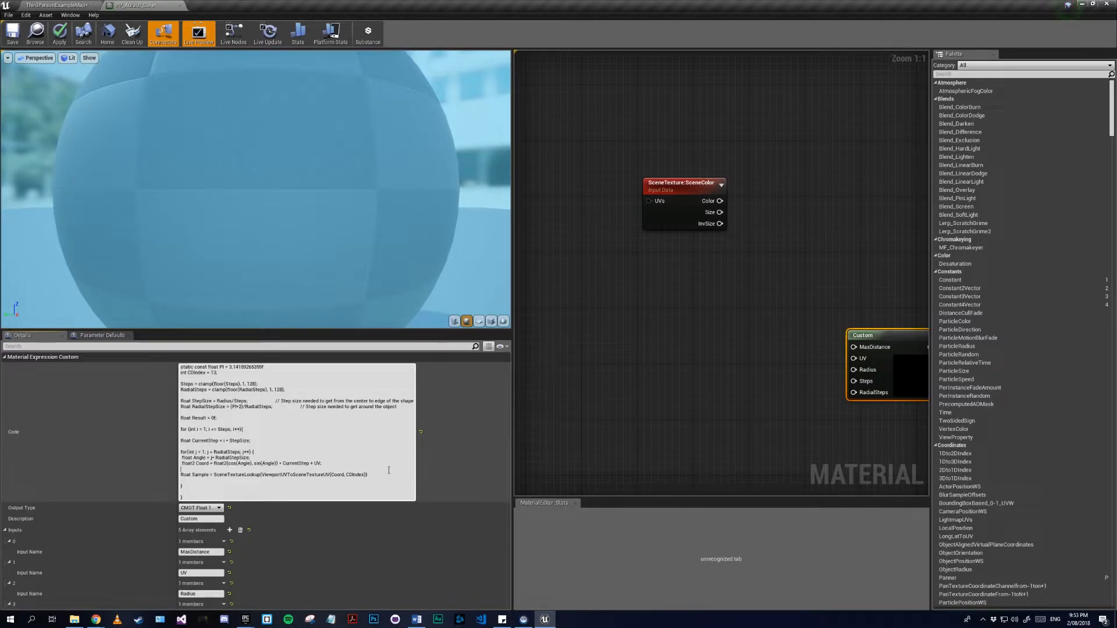
{"action": "key", "text": "ctrl+shift+Left"}
{"action": "key", "text": "ctrl+c"}
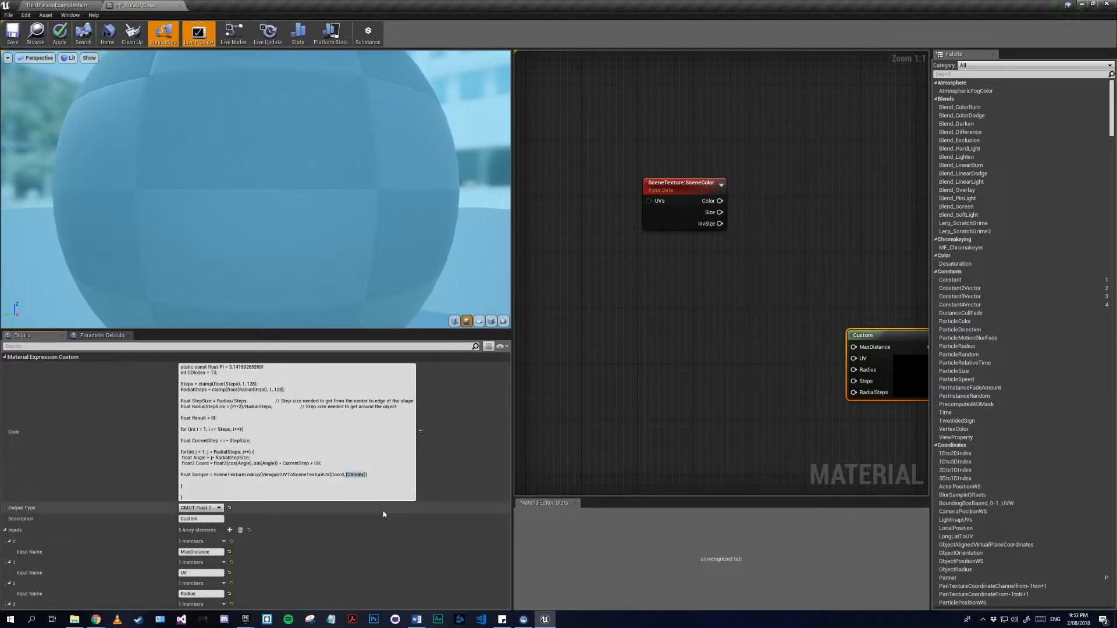
{"action": "key", "text": "Right"}
{"action": "type", "text": ","}
{"action": "key", "text": "ctrl+v"}
{"action": "type", "text": ", f"}
{"action": "key", "text": "Return"}
{"action": "key", "text": "Return"}
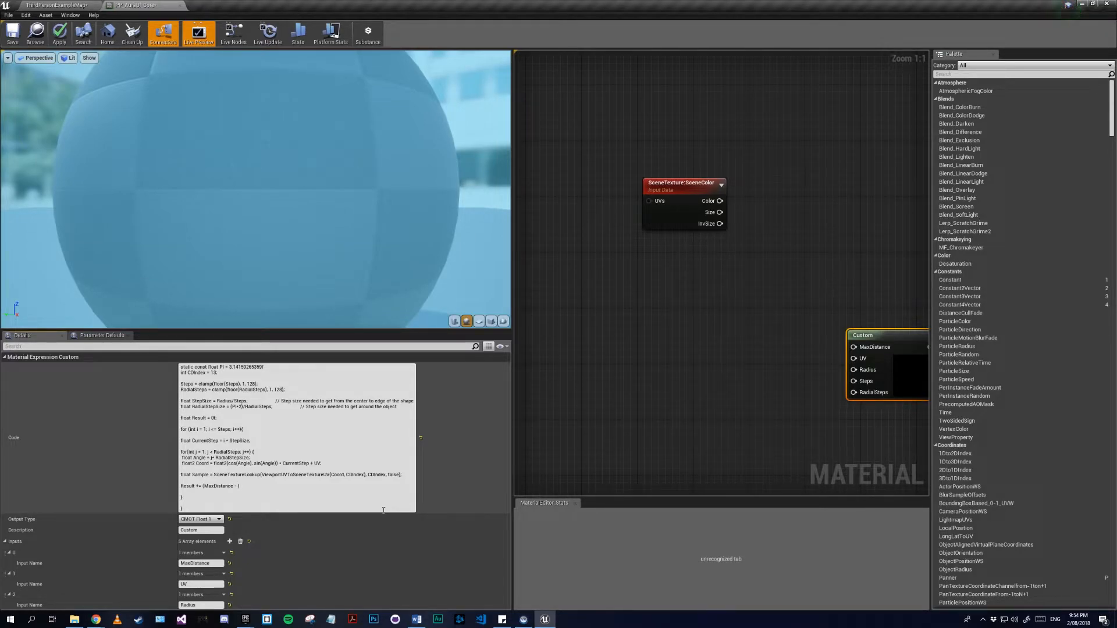
- Accumulate the sample in the inner loop with Result += (MaxDistance - clamp(Sample, 0, MaxDistance)) / MaxDistance;
{"action": "type", "text": "mp"}
{"action": "type", "text": "ample), 0, MaxDistance)"}
{"action": "key", "text": "Left"}
{"action": "type", "text": "MaxDistance"}
{"action": "key", "text": "BackSpace"}
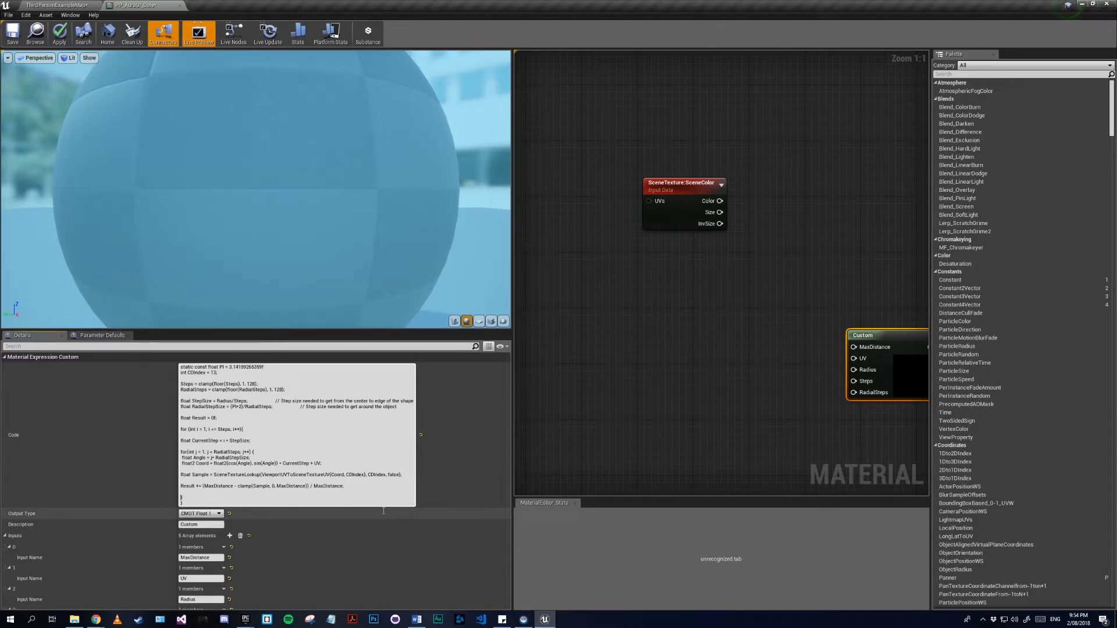
- Write the final line return float1 (Result / (RadialSteps *Steps)); after both loops' closing braces
{"action": "key", "text": "Return"}
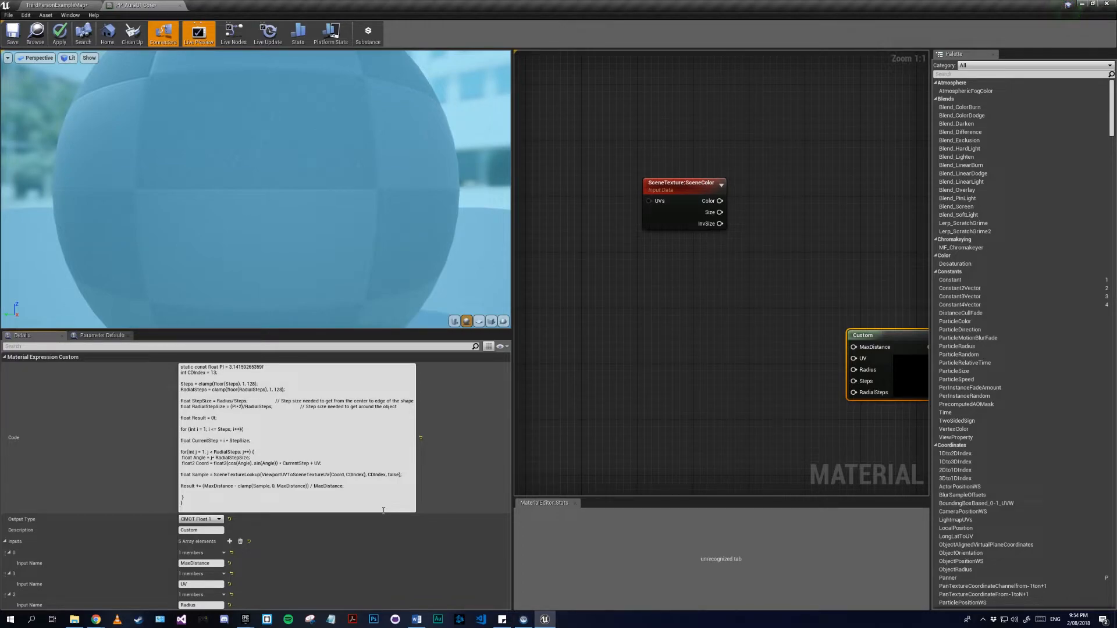
{"action": "type", "text": "return"}
{"action": "type", "text": "float1 (Result / "}
{"action": "type", "text": "Rad"}
{"action": "type", "text": "ialSteps"}
{"action": "type", "text": " *Steps"}
{"action": "type", "text": "("}
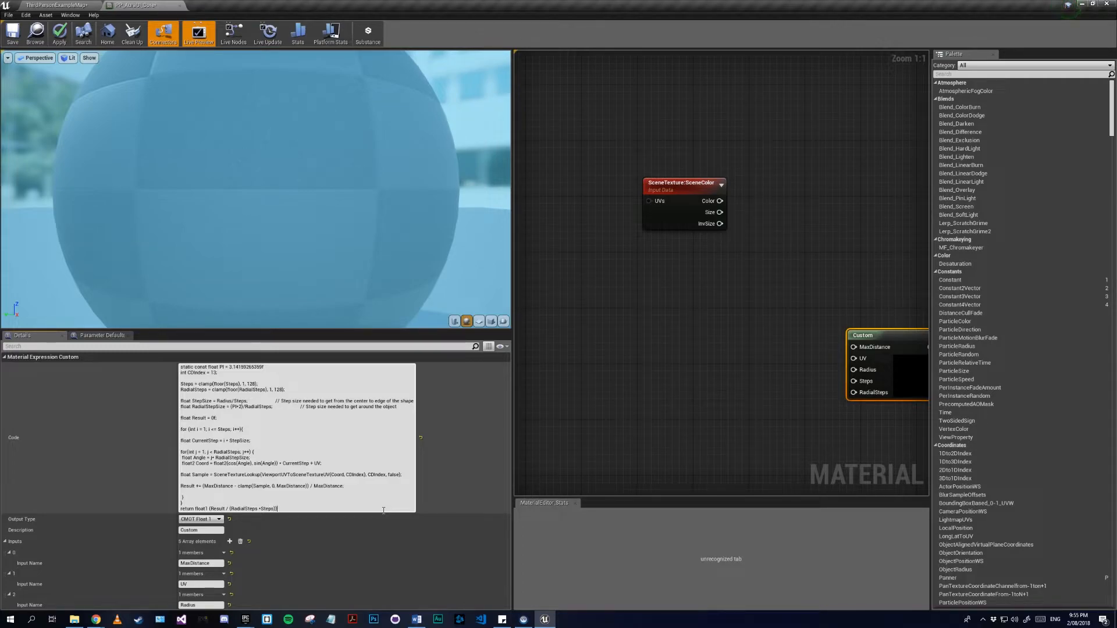
{"action": "left_click", "coordinate": [729, 419]}
{"action": "right_click_drag", "start_coordinate": [775, 377], "coordinate": [680, 287]}
{"action": "left_click", "coordinate": [792, 257]}
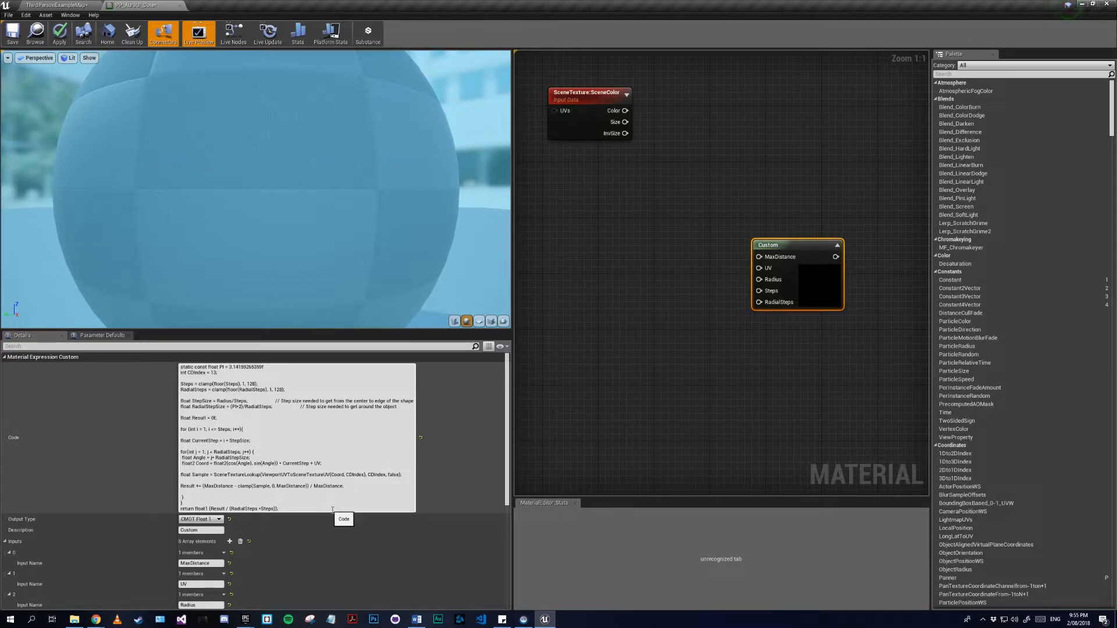
{"action": "right_click_drag", "start_coordinate": [610, 350], "coordinate": [639, 386]}
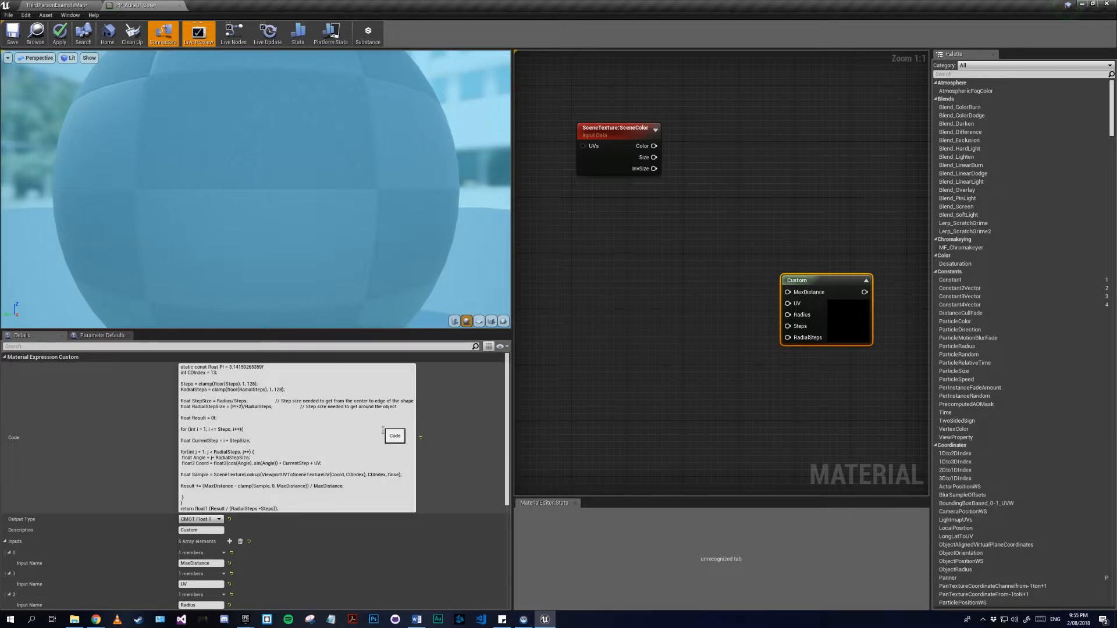
{"action": "right_click_drag", "start_coordinate": [711, 361], "coordinate": [685, 413]}
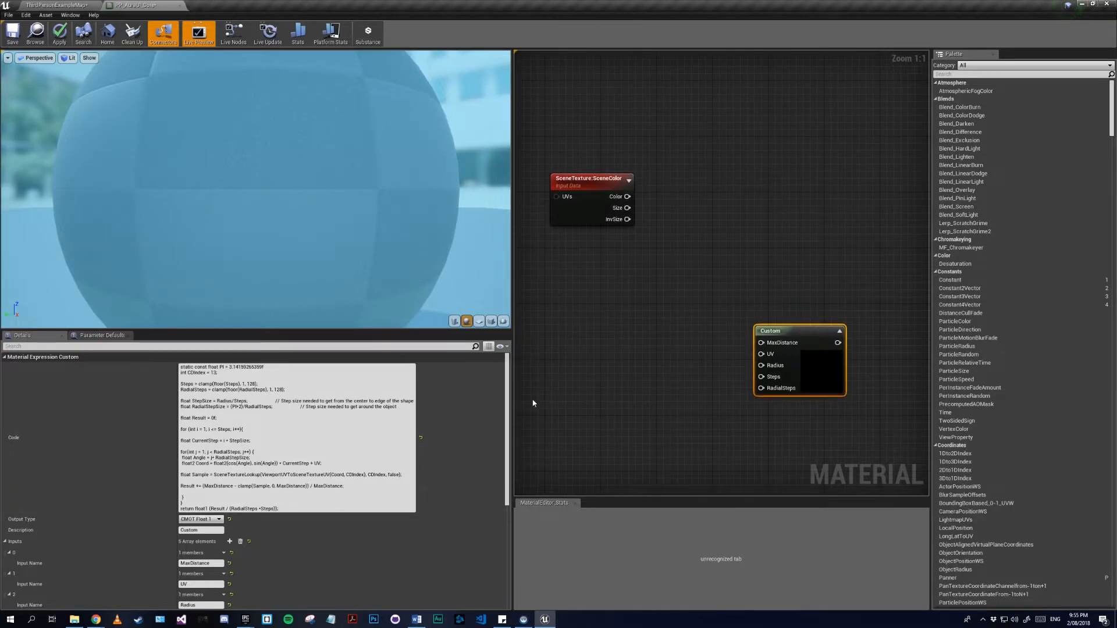
{"action": "right_click_drag", "start_coordinate": [686, 364], "coordinate": [740, 373]}
{"action": "mouse_move", "coordinate": [614, 337]}
{"action": "right_mouse_down"}
{"action": "mouse_move", "coordinate": [680, 327]}
{"action": "mouse_move", "coordinate": [644, 315]}
{"action": "right_mouse_up"}
- Add a scalar parameter named MaxDistance to the graph between the SceneTexture and Custom nodes
{"action": "right_click", "coordinate": [583, 285]}
{"action": "left_click", "coordinate": [573, 280]}
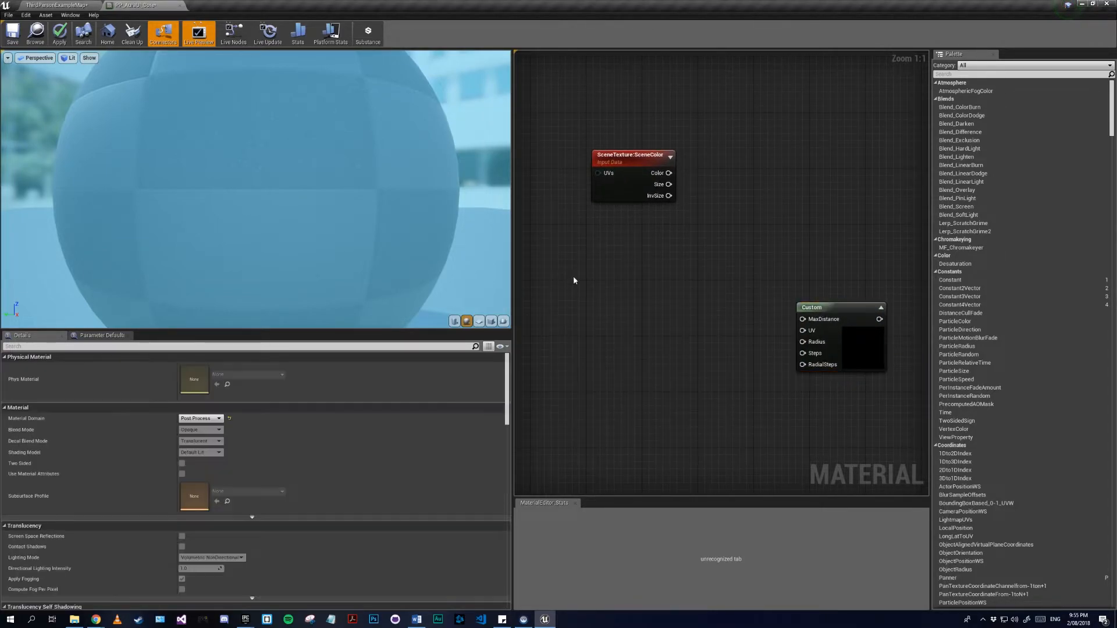
{"action": "left_click", "coordinate": [618, 280]}
{"action": "type", "text": "Max"}
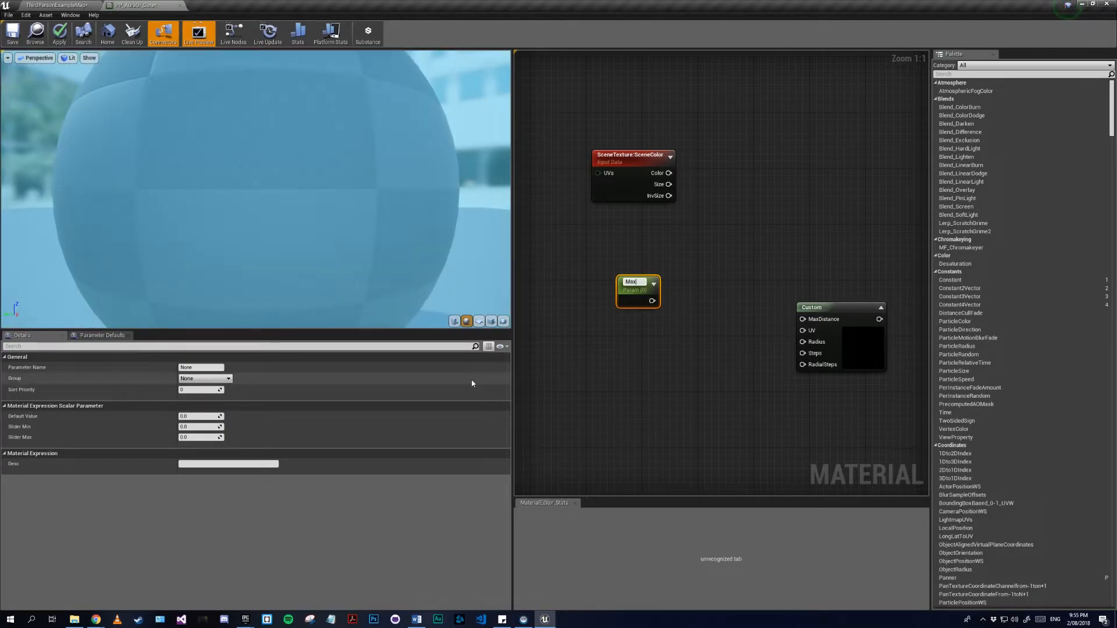
{"action": "type", "text": "Distance"}
{"action": "key", "text": "Return"}
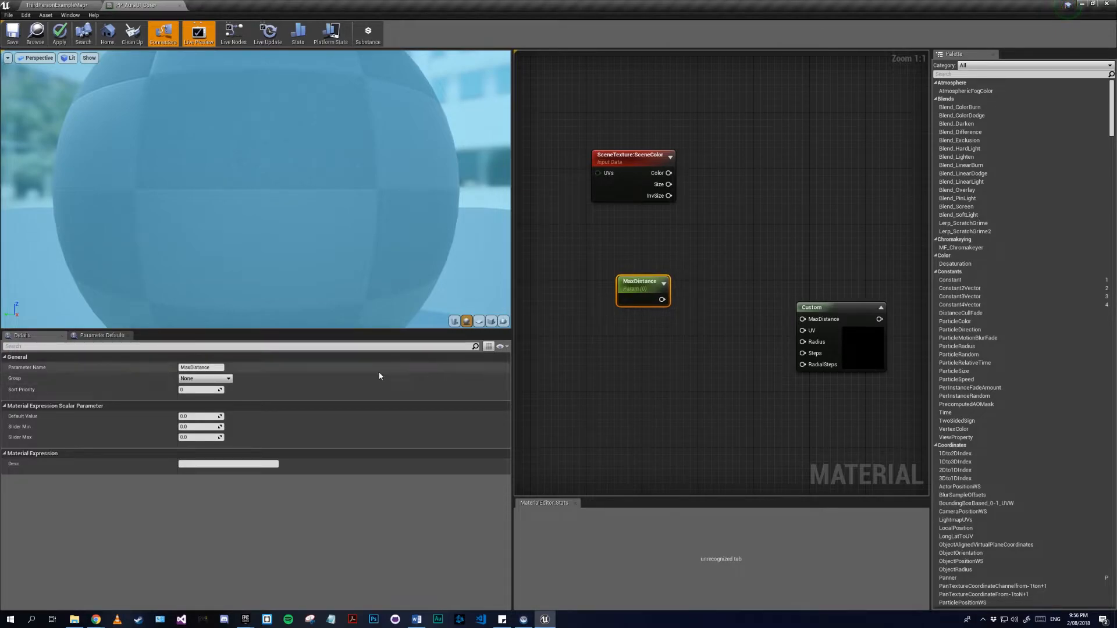
- Set the MaxDistance parameter's default value to 10000 and connect it to the Custom node's MaxDistance input
{"action": "left_click", "coordinate": [192, 417]}
{"action": "type", "text": "10000"}
{"action": "key", "text": "Return"}
{"action": "left_click_drag", "start_coordinate": [663, 300], "coordinate": [814, 323]}
{"action": "left_click_drag", "start_coordinate": [625, 299], "coordinate": [630, 291]}
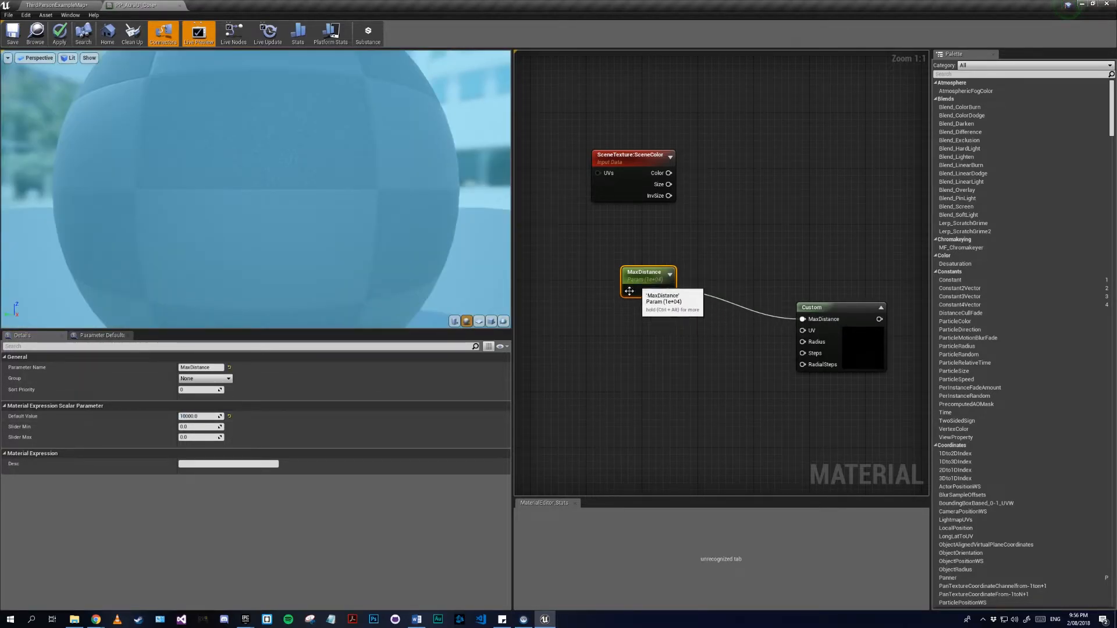
- Add a ScreenPosition node below MaxDistance and connect its ViewportUV output to the Custom node's UV input
{"action": "left_click", "coordinate": [619, 320]}
{"action": "right_click", "coordinate": [621, 324]}
{"action": "type", "text": "viewpo"}
{"action": "key", "text": "BackSpace"}
{"action": "key", "text": "BackSpace"}
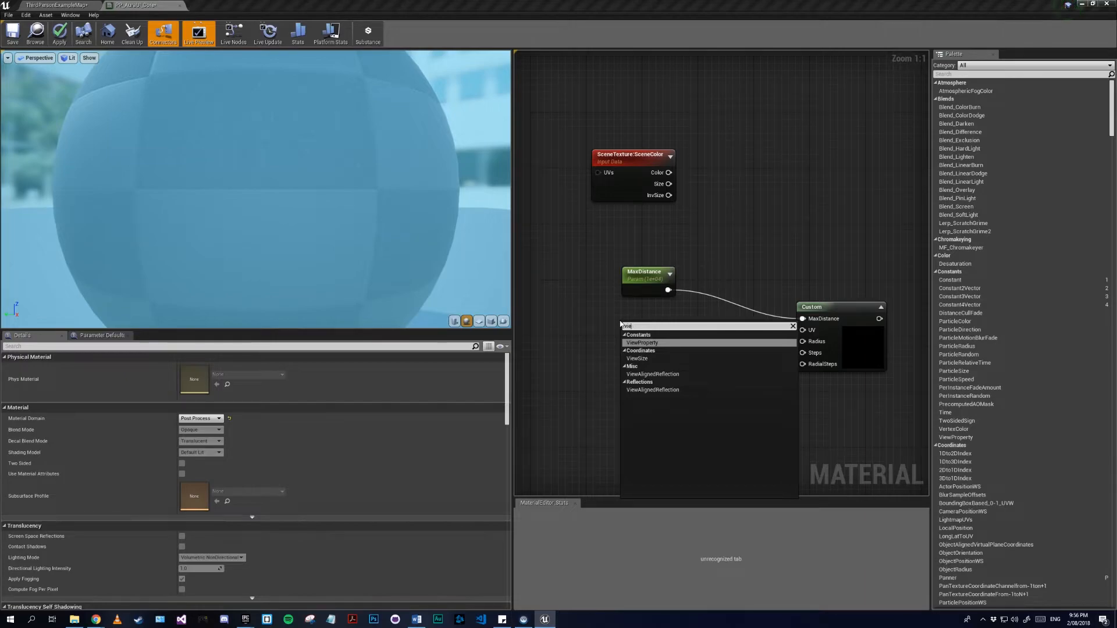
{"action": "key", "text": "BackSpace"}
{"action": "key", "text": "BackSpace"}
{"action": "key", "text": "BackSpace"}
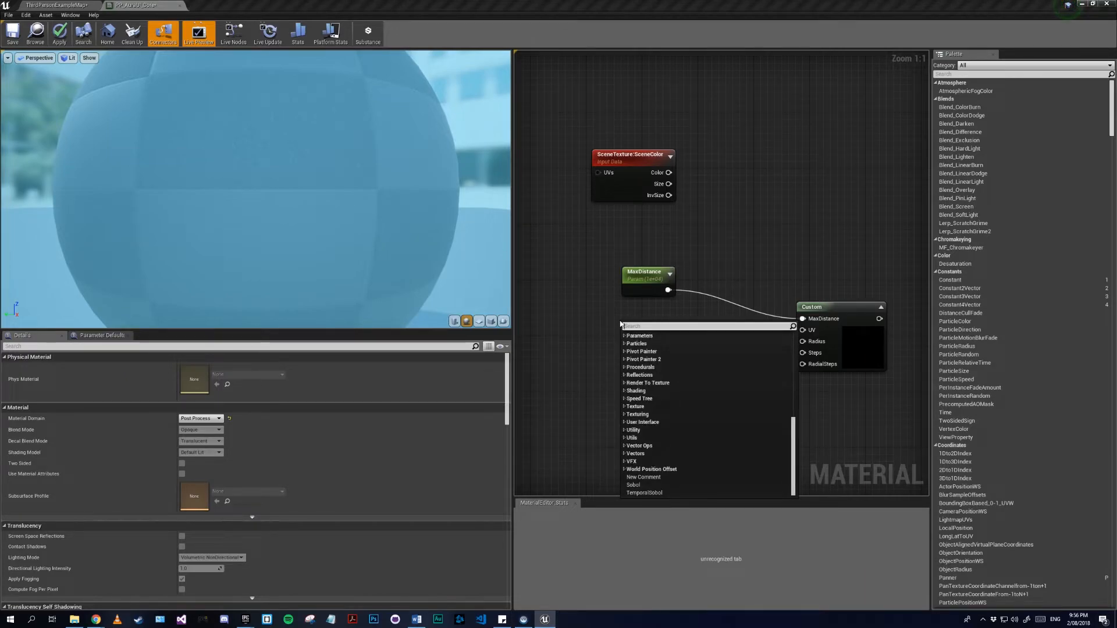
{"action": "type", "text": "scre"}
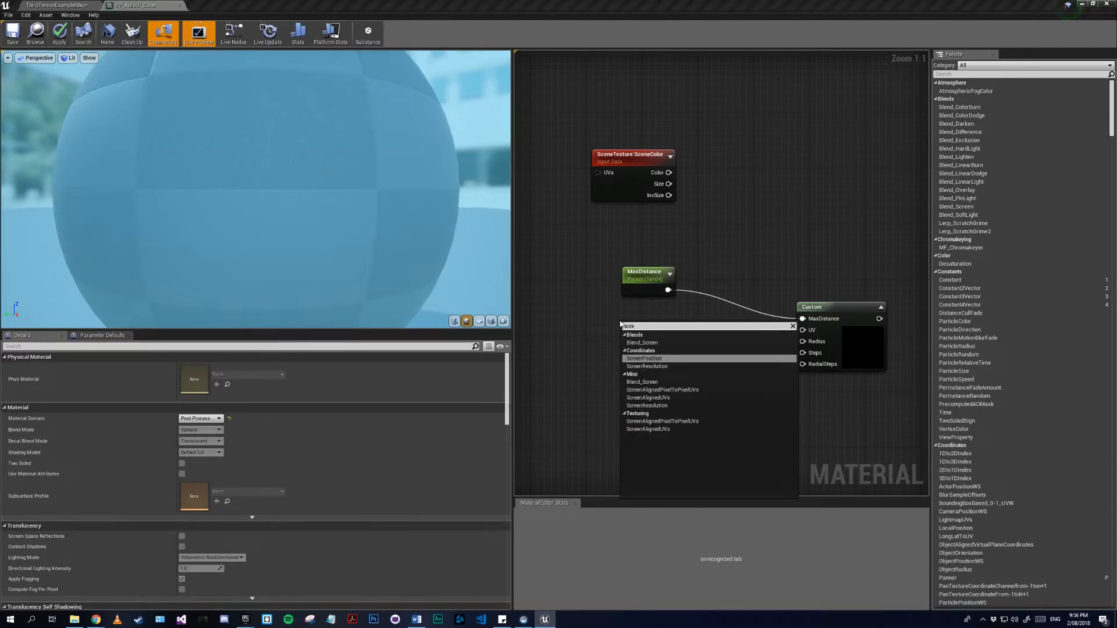
{"action": "key", "text": "Return"}
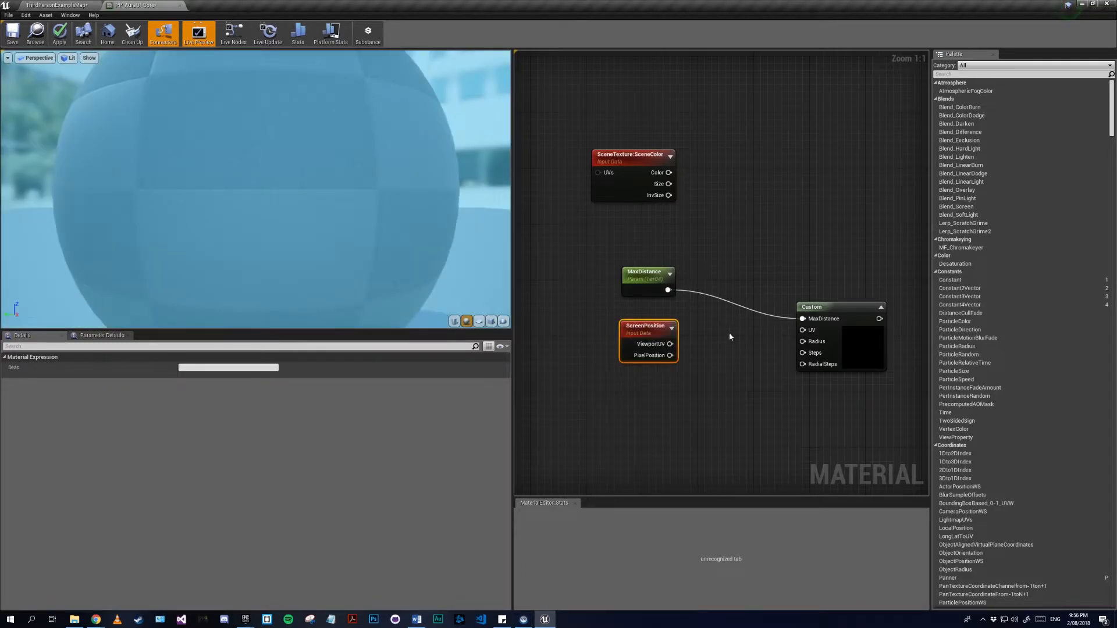
{"action": "left_click_drag", "start_coordinate": [669, 344], "coordinate": [812, 330]}
- Stack the ScreenPosition node close under MaxDistance and move both nodes up toward the SceneTexture node
{"action": "left_click_drag", "start_coordinate": [644, 323], "coordinate": [638, 311]}
{"action": "left_click_drag", "start_coordinate": [595, 252], "coordinate": [637, 324]}
{"action": "left_click_drag", "start_coordinate": [632, 286], "coordinate": [625, 265]}
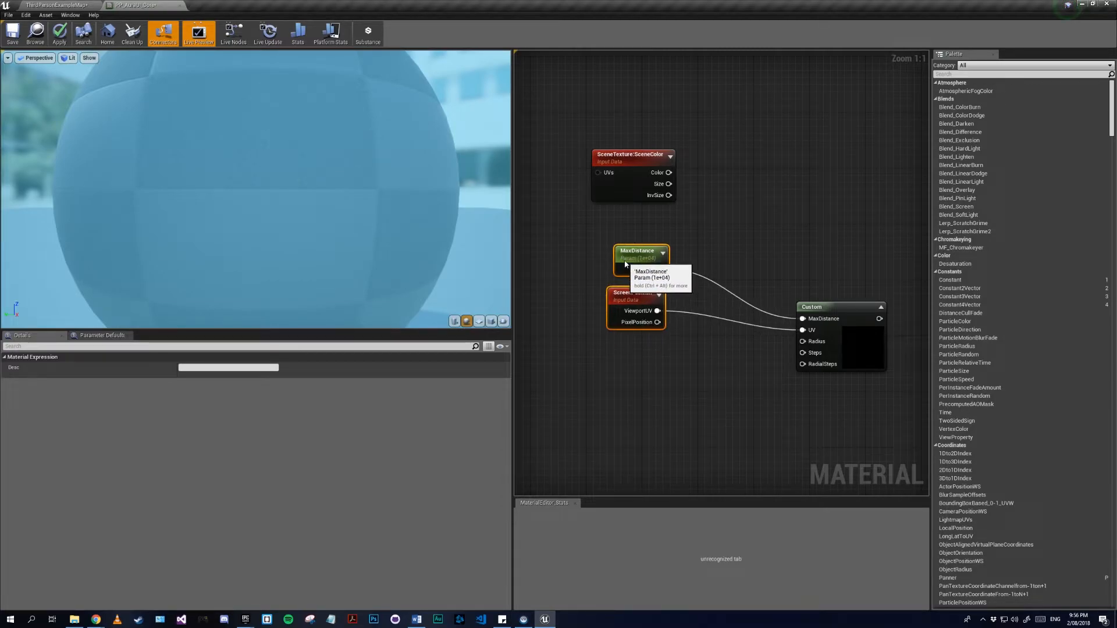
- Add a SceneTexelSize node below the ScreenPosition node
{"action": "left_click", "coordinate": [651, 353]}
{"action": "right_click_drag", "start_coordinate": [585, 373], "coordinate": [604, 318]}
{"action": "right_click", "coordinate": [710, 326]}
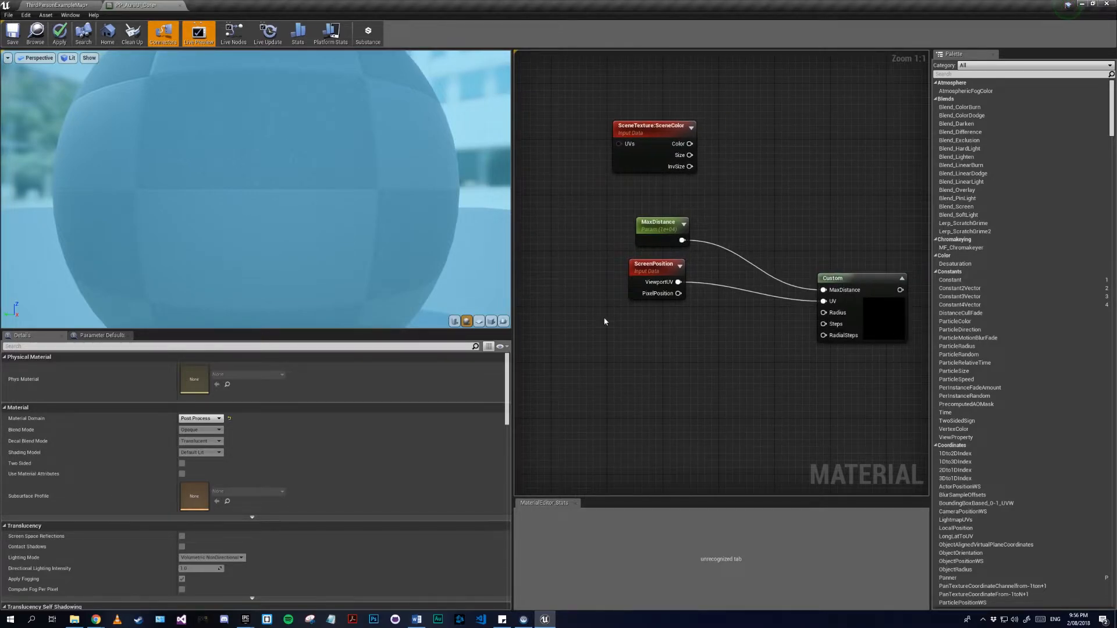
{"action": "right_click", "coordinate": [621, 324]}
{"action": "type", "text": "text"}
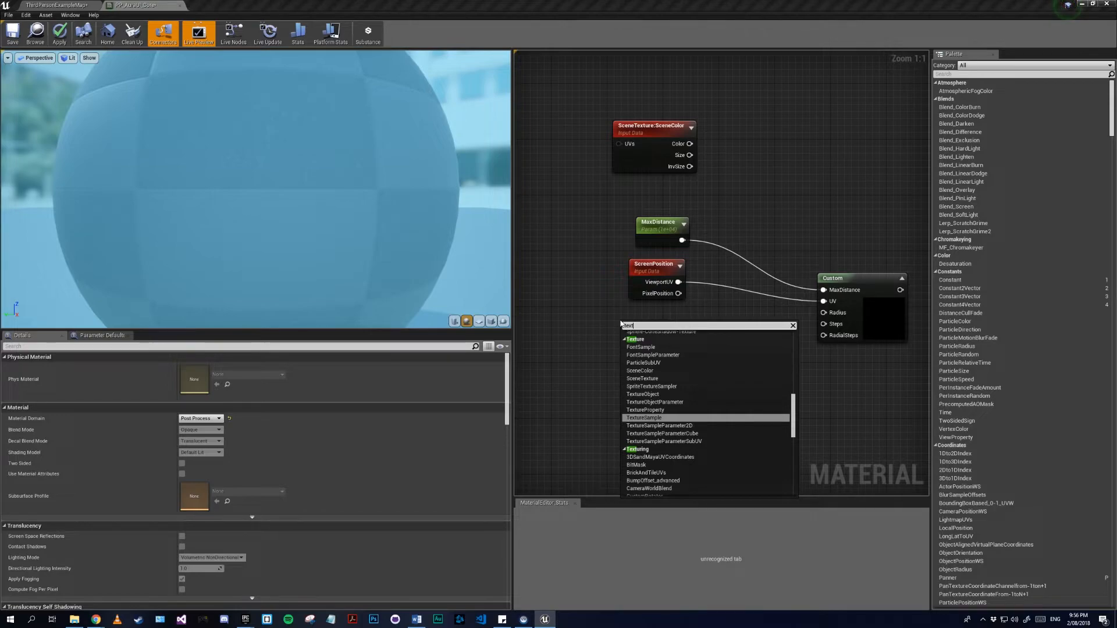
{"action": "key", "text": "BackSpace"}
{"action": "type", "text": "e"}
{"action": "key", "text": "Return"}
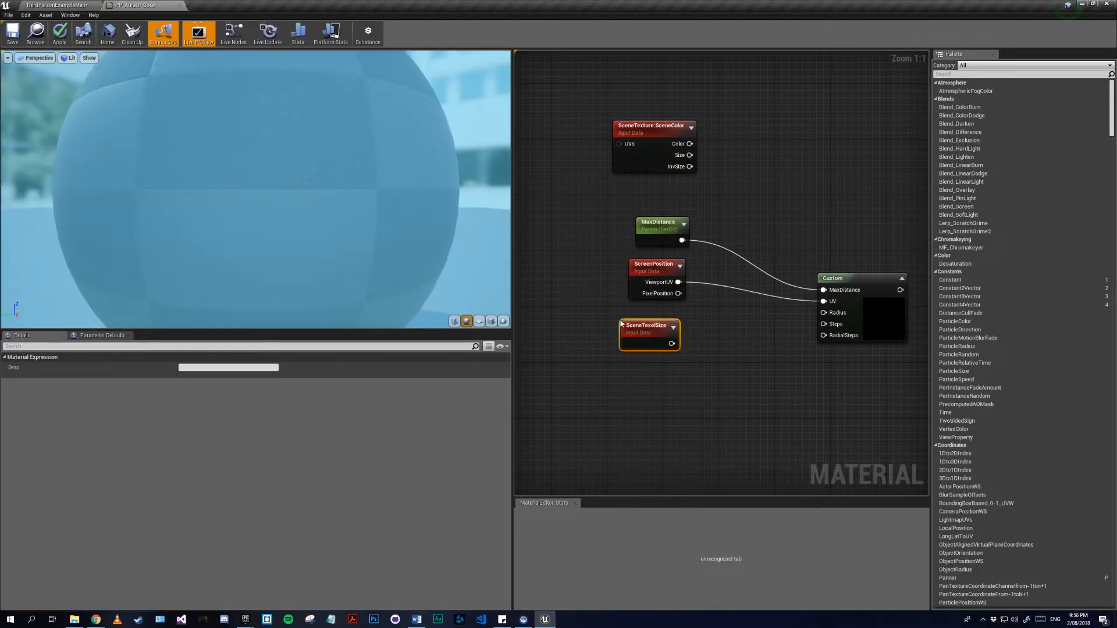
- Shift SceneTexelSize away from the Custom node and feed its output into input A of a new Multiply node
{"action": "left_click_drag", "start_coordinate": [637, 343], "coordinate": [682, 365]}
{"action": "type", "text": "*"}
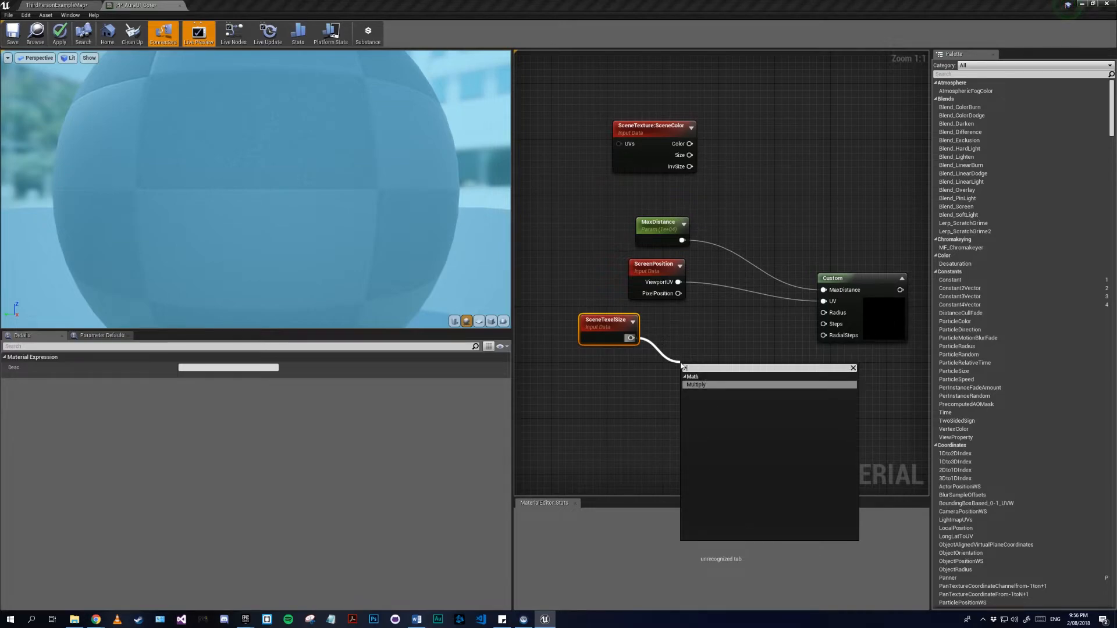
{"action": "key", "text": "Return"}
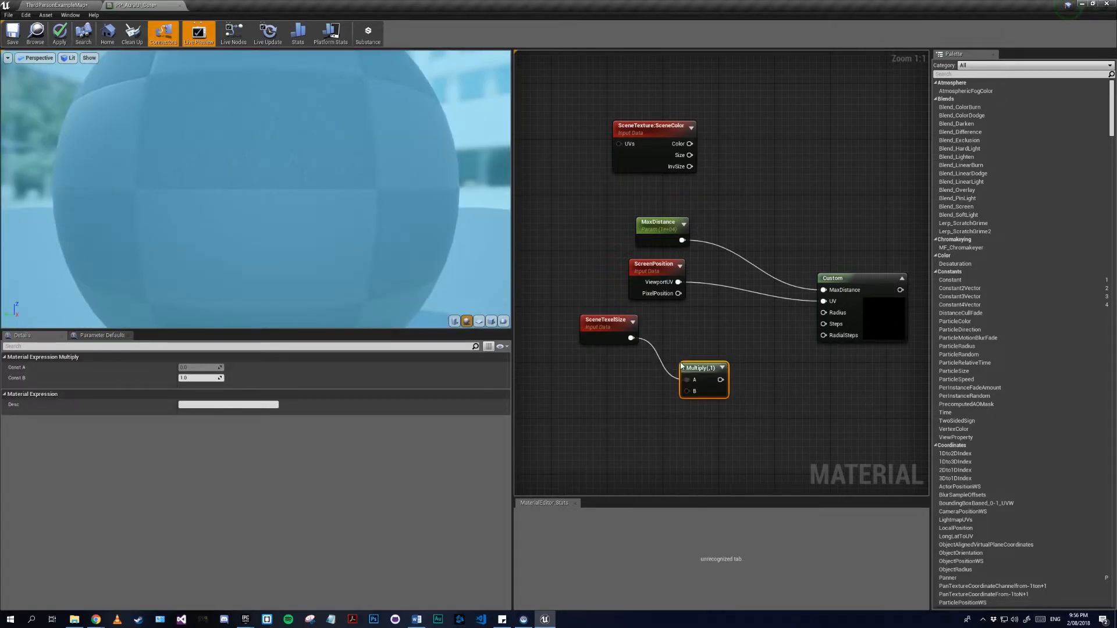
- Add a scalar parameter named Radius below the SceneTexelSize node with a default value of 50
{"action": "left_click_drag", "start_coordinate": [688, 391], "coordinate": [630, 420]}
{"action": "left_click", "coordinate": [608, 390]}
{"action": "key", "text": "s"}
{"action": "left_click", "coordinate": [616, 390]}
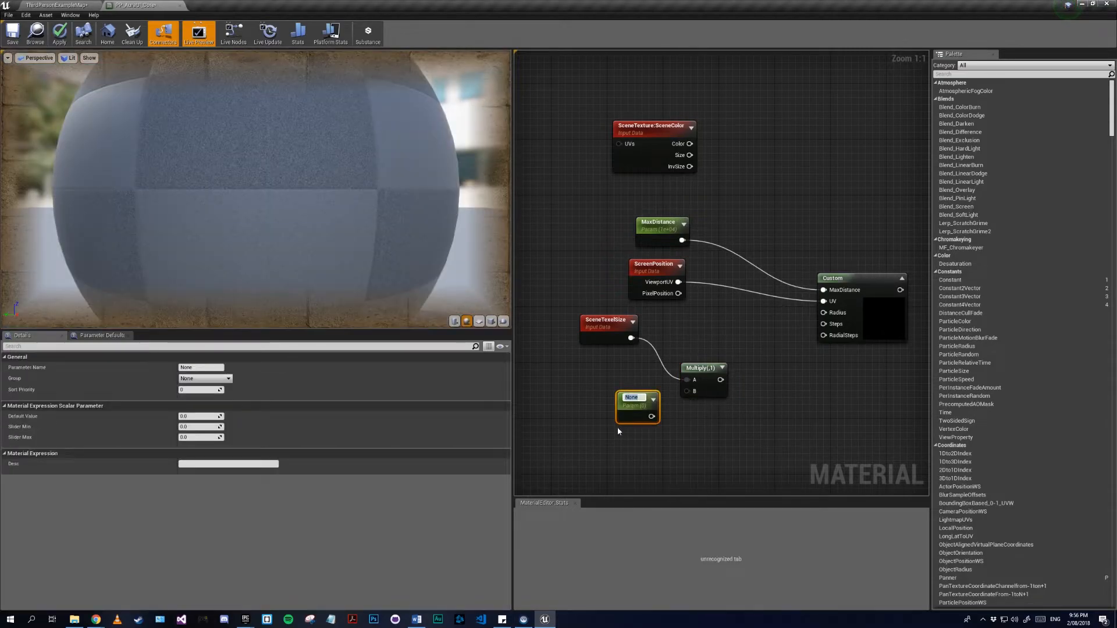
{"action": "type", "text": "Radiu"}
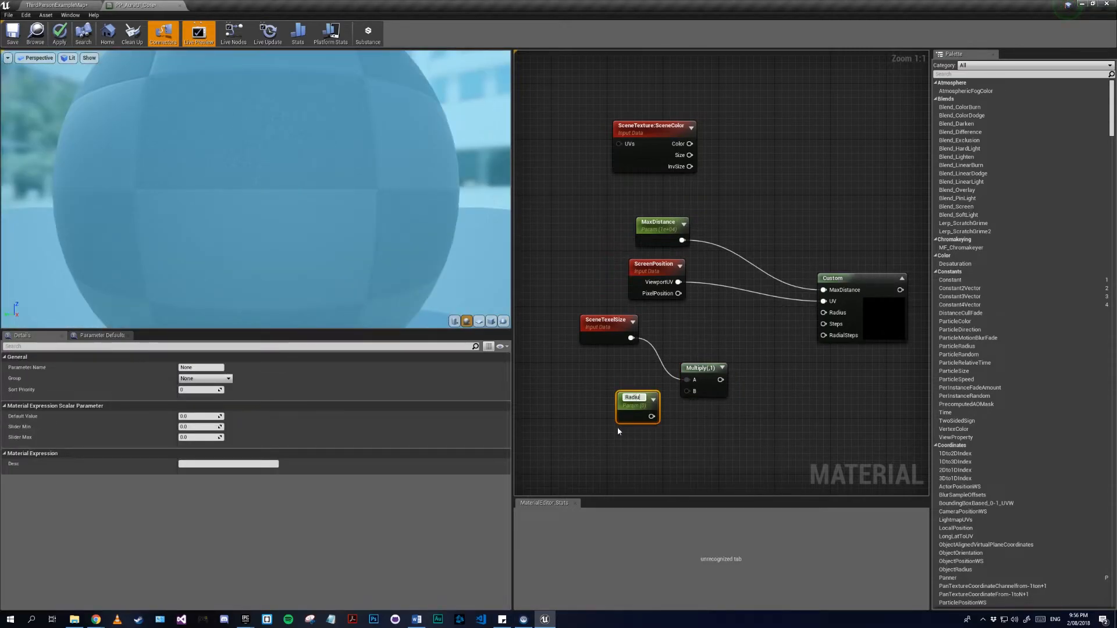
{"action": "type", "text": "s"}
{"action": "key", "text": "Return"}
{"action": "left_click", "coordinate": [185, 417]}
{"action": "type", "text": "50"}
{"action": "key", "text": "Return"}
- Wire Radius through Multiply's B input into the Custom node's Radius input and group the SceneTexelSize, Radius and Multiply nodes closely under ScreenPosition
{"action": "left_click_drag", "start_coordinate": [655, 415], "coordinate": [824, 312]}
{"action": "left_click_drag", "start_coordinate": [691, 373], "coordinate": [702, 333]}
{"action": "left_click_drag", "start_coordinate": [588, 329], "coordinate": [620, 324]}
{"action": "left_click_drag", "start_coordinate": [631, 407], "coordinate": [629, 358]}
- Add a scalar parameter named Steps below the Multiply node with a default value of 5
{"action": "left_click", "coordinate": [722, 410]}
{"action": "left_click", "coordinate": [690, 417]}
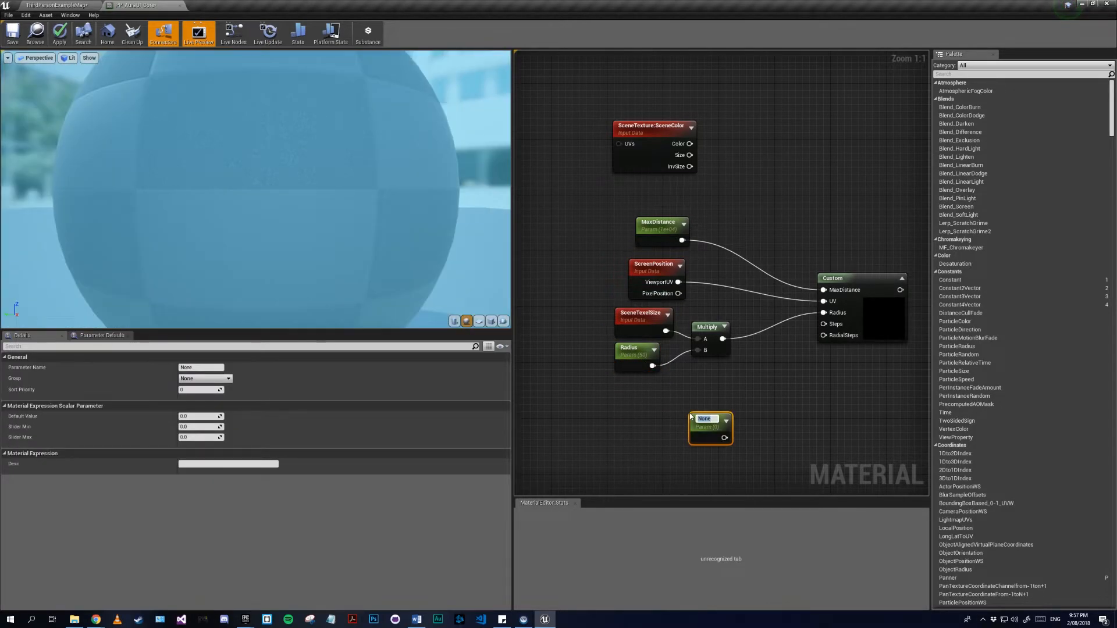
{"action": "type", "text": "Steps"}
{"action": "key", "text": "Return"}
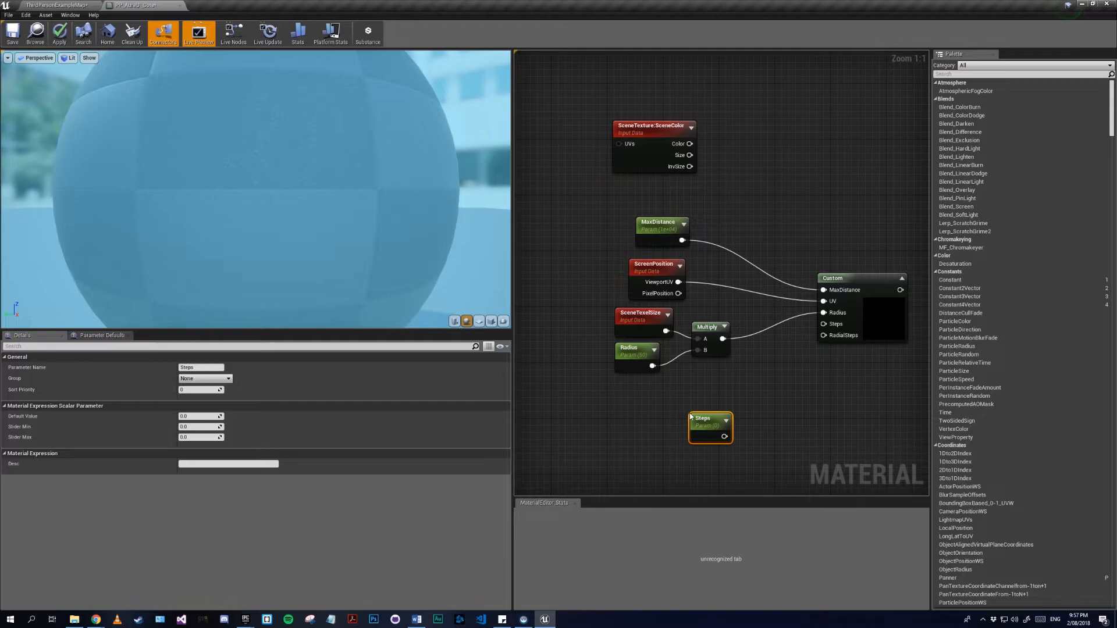
{"action": "left_click", "coordinate": [191, 417]}
{"action": "type", "text": "5"}
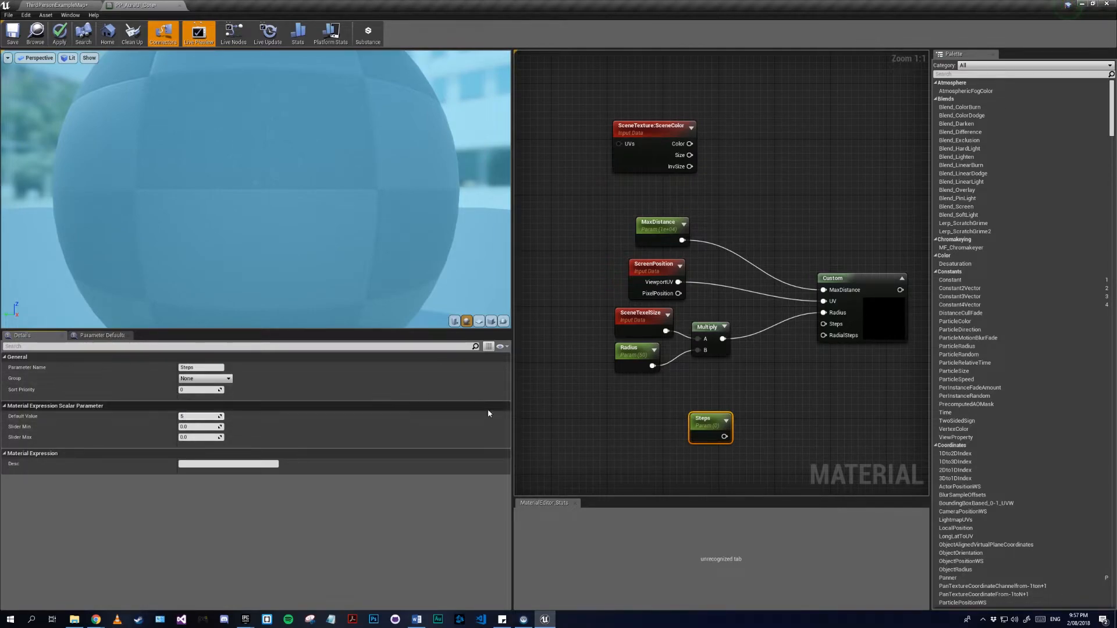
{"action": "left_click", "coordinate": [569, 414]}
- Duplicate the Steps parameter and rename the copy RadialSteps
{"action": "right_click_drag", "start_coordinate": [676, 429], "coordinate": [634, 358]}
{"action": "right_click", "coordinate": [667, 359]}
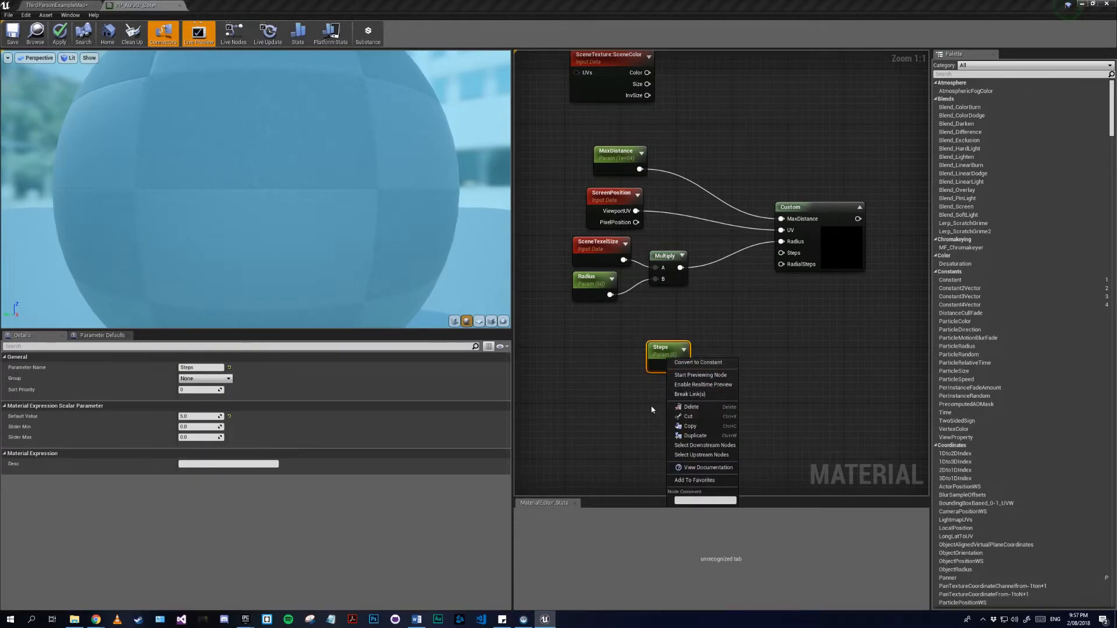
{"action": "left_click", "coordinate": [693, 436]}
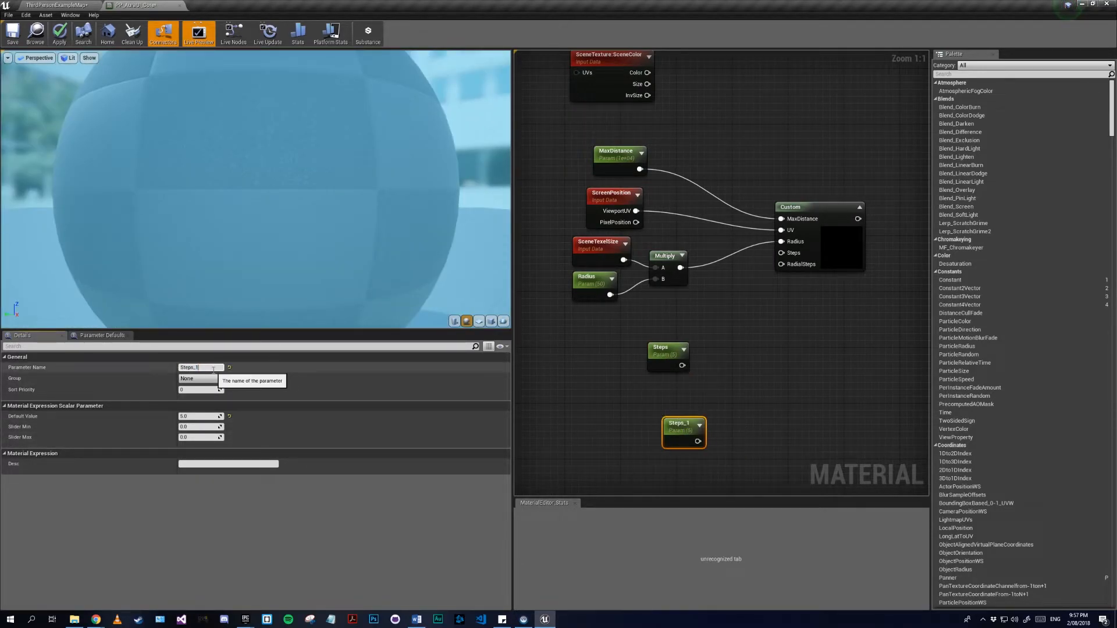
{"action": "key", "text": "BackSpace"}
{"action": "key", "text": "BackSpace"}
{"action": "key", "text": "Home"}
{"action": "type", "text": "Radial"}
{"action": "key", "text": "Return"}
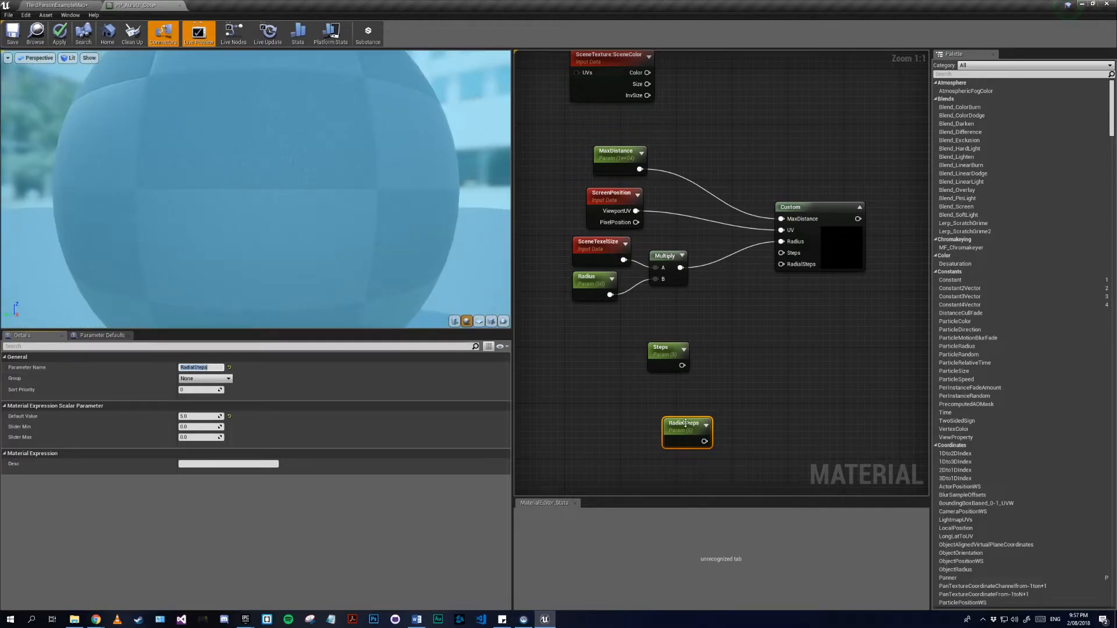
- Connect Steps and RadialSteps to the Custom node's matching inputs and stack both parameters below the Radius node
{"action": "left_click_drag", "start_coordinate": [681, 365], "coordinate": [781, 253]}
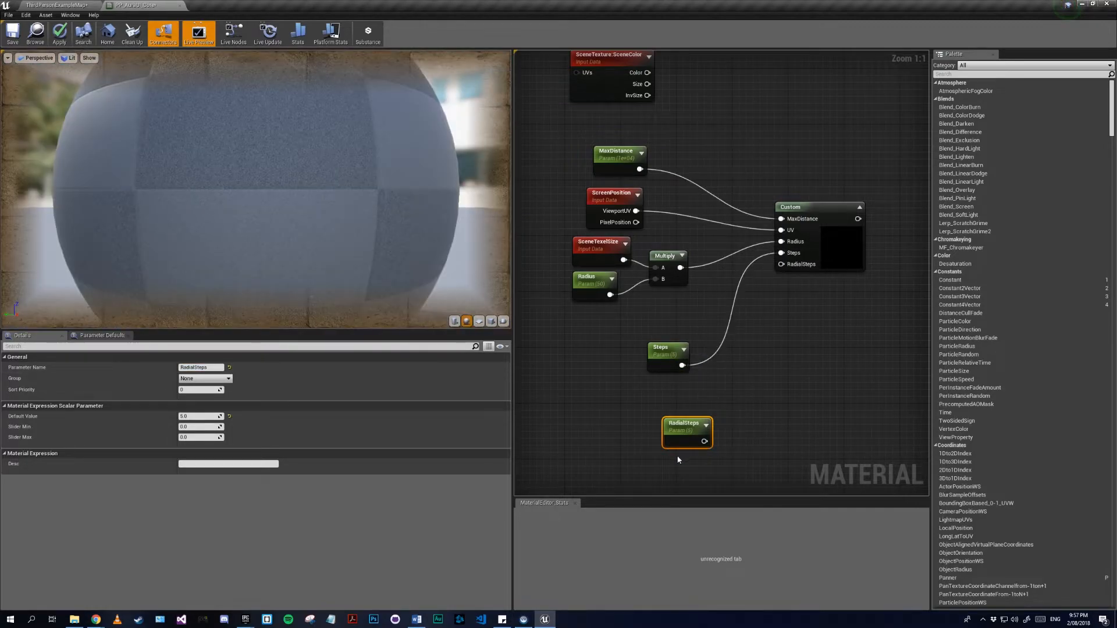
{"action": "left_click_drag", "start_coordinate": [704, 441], "coordinate": [781, 264]}
{"action": "left_click_drag", "start_coordinate": [668, 360], "coordinate": [684, 310]}
{"action": "left_click_drag", "start_coordinate": [683, 428], "coordinate": [684, 344]}
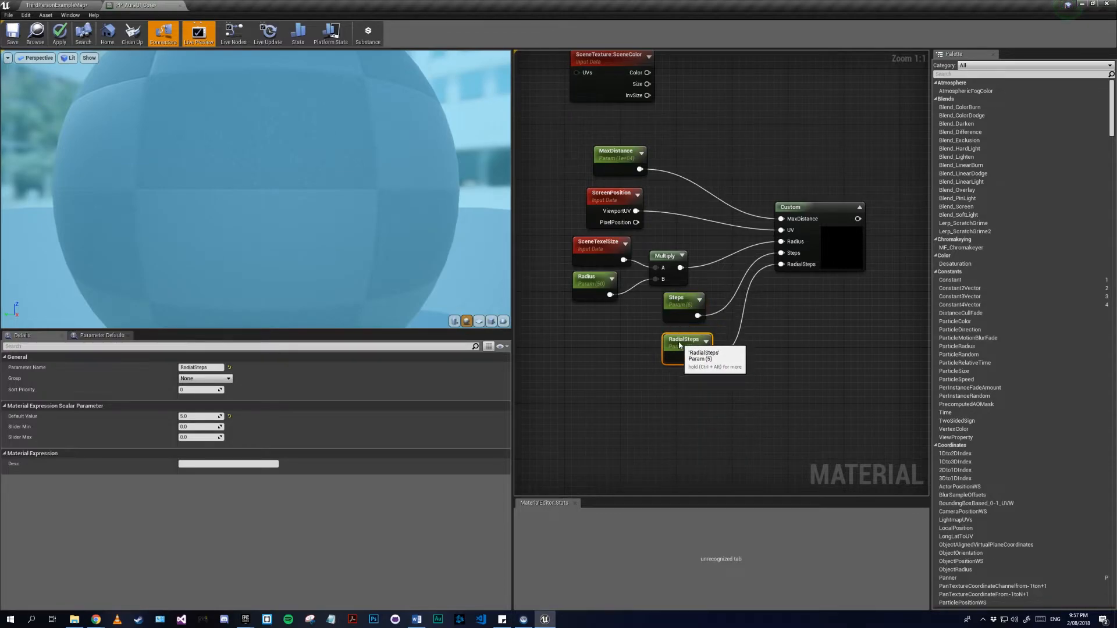
{"action": "left_click", "coordinate": [691, 305], "text": "ctrl"}
{"action": "left_click_drag", "start_coordinate": [691, 305], "coordinate": [612, 327]}
- Feed the Custom node's output into a new ComponentMask node that keeps only the R channel
{"action": "right_click_drag", "start_coordinate": [870, 301], "coordinate": [756, 399]}
{"action": "left_click_drag", "start_coordinate": [743, 316], "coordinate": [834, 327]}
{"action": "type", "text": "mask"}
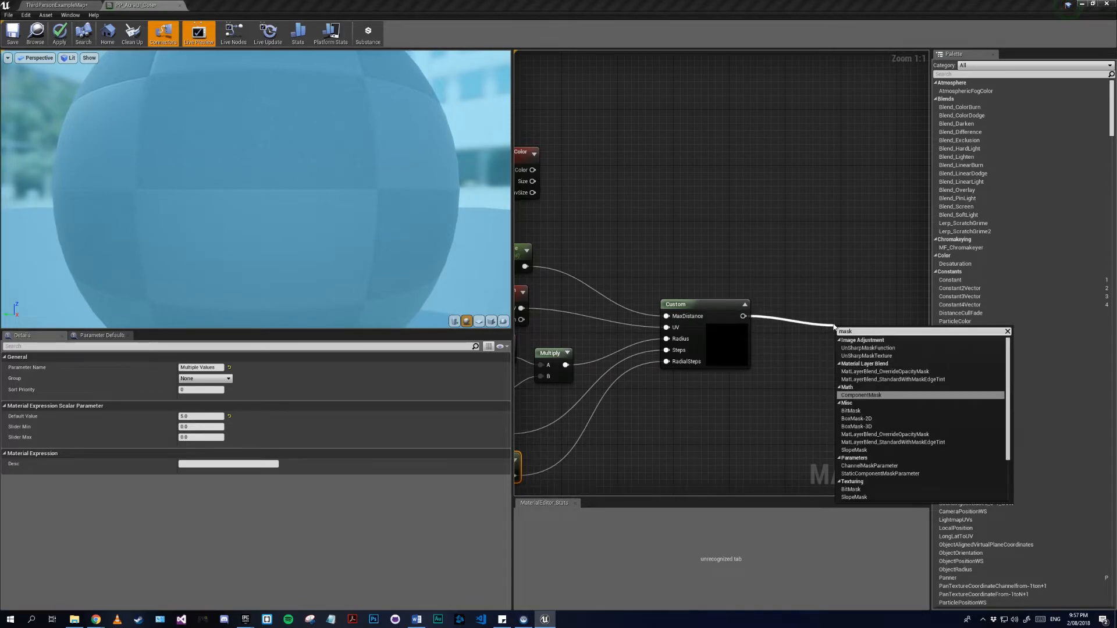
{"action": "key", "text": "Return"}
{"action": "left_click", "coordinate": [182, 377]}
- Connect the mask output to input B of a new Multiply node and move the SceneTexture node higher above MaxDistance
{"action": "right_click_drag", "start_coordinate": [607, 388], "coordinate": [567, 423]}
{"action": "right_click_drag", "start_coordinate": [533, 263], "coordinate": [730, 338]}
{"action": "scroll", "coordinate": [653, 316], "scroll_direction": "down", "scroll_amount": 1}
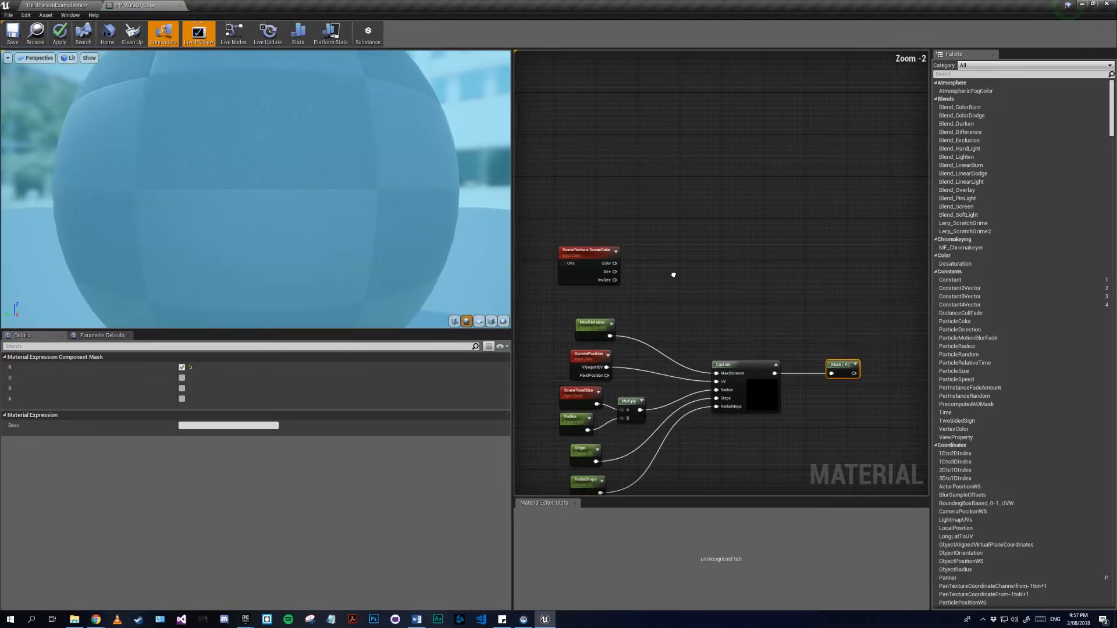
{"action": "key", "text": "m"}
{"action": "left_click", "coordinate": [836, 282]}
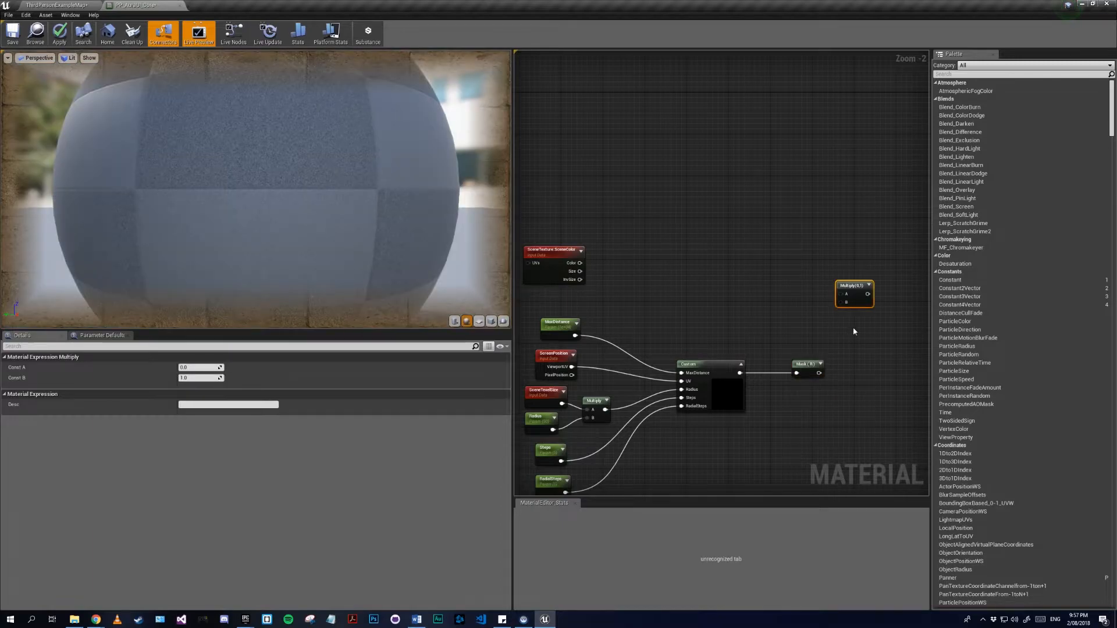
{"action": "left_click_drag", "start_coordinate": [841, 302], "coordinate": [864, 323]}
{"action": "right_click_drag", "start_coordinate": [639, 279], "coordinate": [759, 335]}
{"action": "left_click_drag", "start_coordinate": [662, 322], "coordinate": [694, 263]}
- Set the SceneTexture node's scene texture ID to CustomDepth
{"action": "right_click_drag", "start_coordinate": [850, 349], "coordinate": [644, 293]}
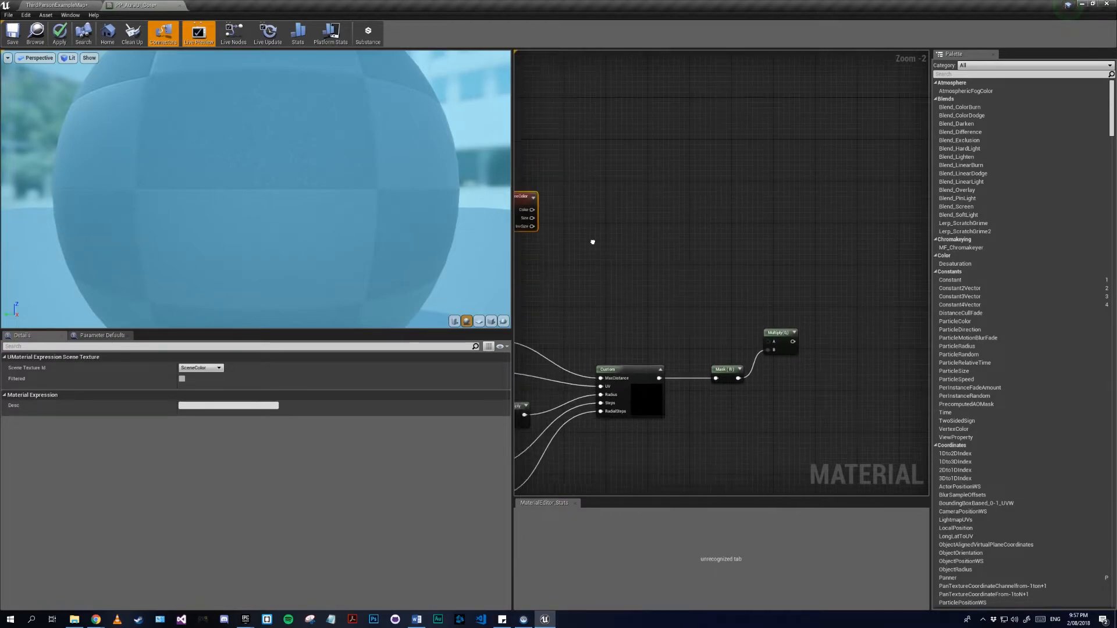
{"action": "right_click_drag", "start_coordinate": [583, 237], "coordinate": [698, 297]}
{"action": "scroll", "coordinate": [618, 244], "scroll_direction": "up", "scroll_amount": 2}
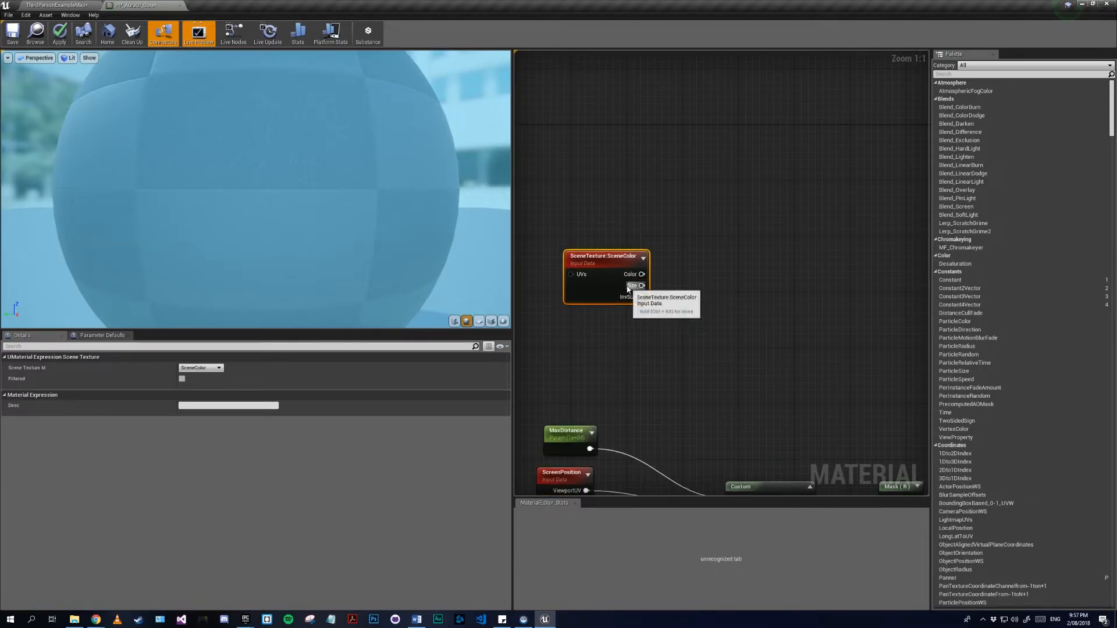
{"action": "left_click", "coordinate": [207, 368]}
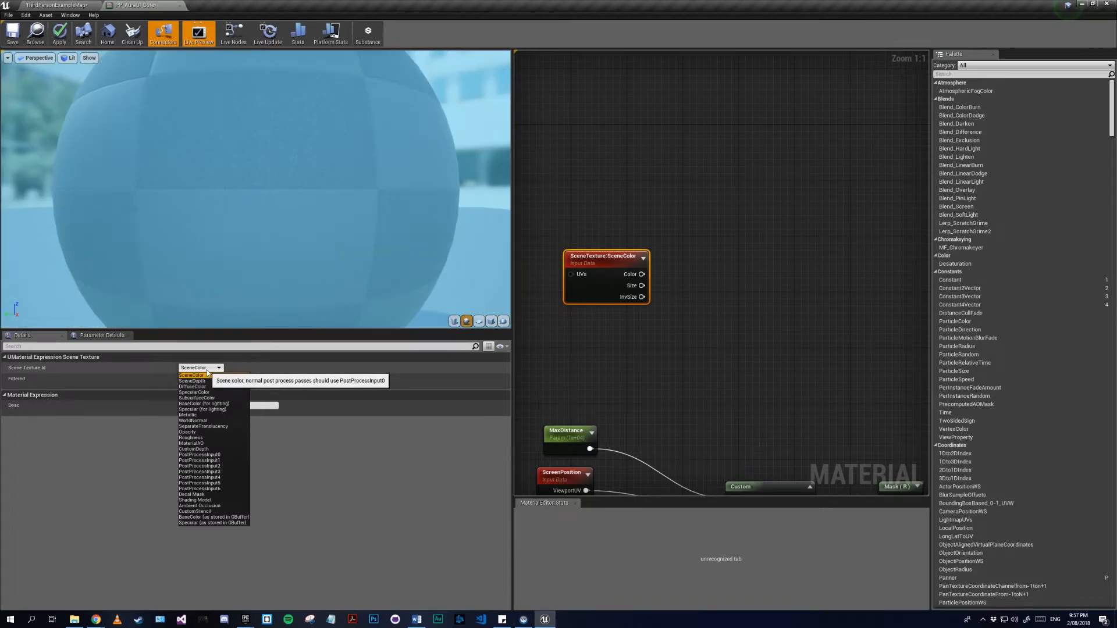
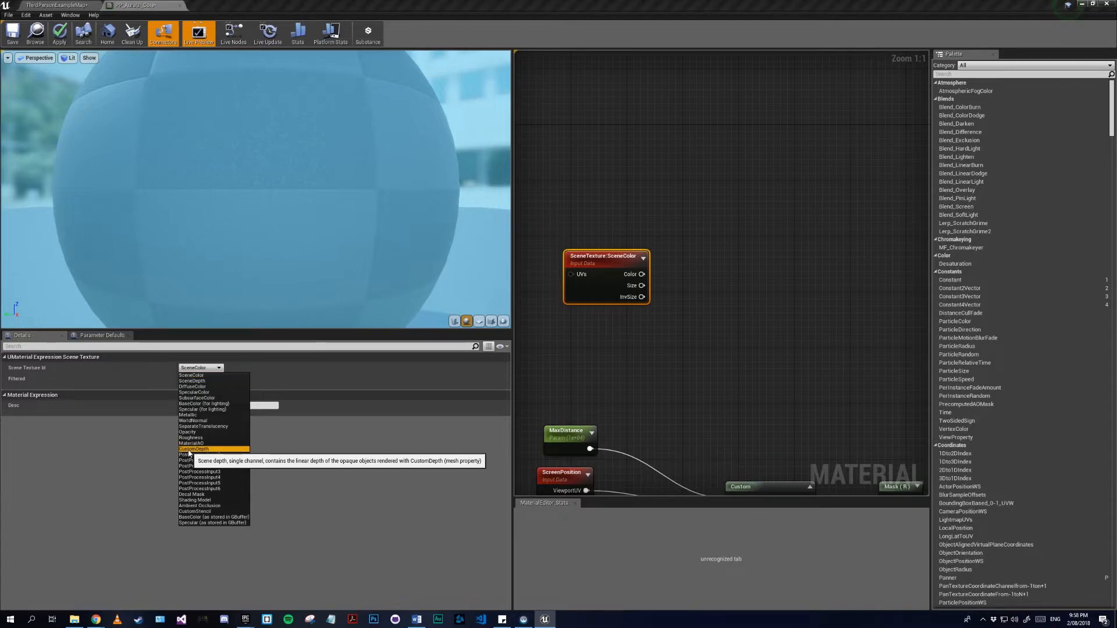
{"action": "left_click", "coordinate": [187, 449]}
{"action": "left_click_drag", "start_coordinate": [628, 299], "coordinate": [615, 299]}
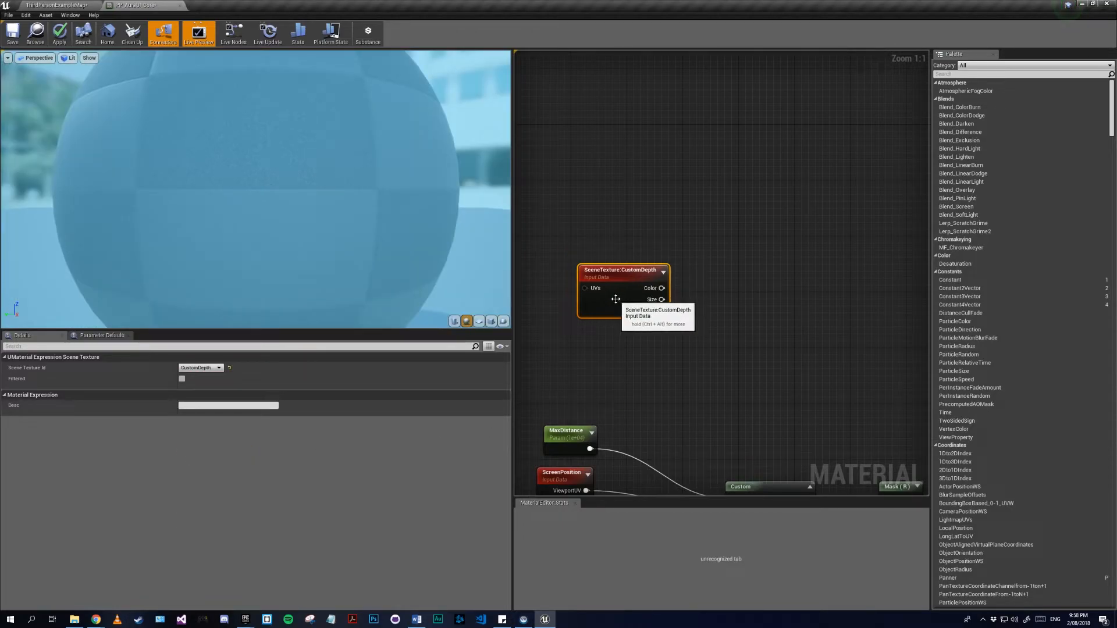
{"action": "right_click_drag", "start_coordinate": [616, 299], "coordinate": [578, 210]}
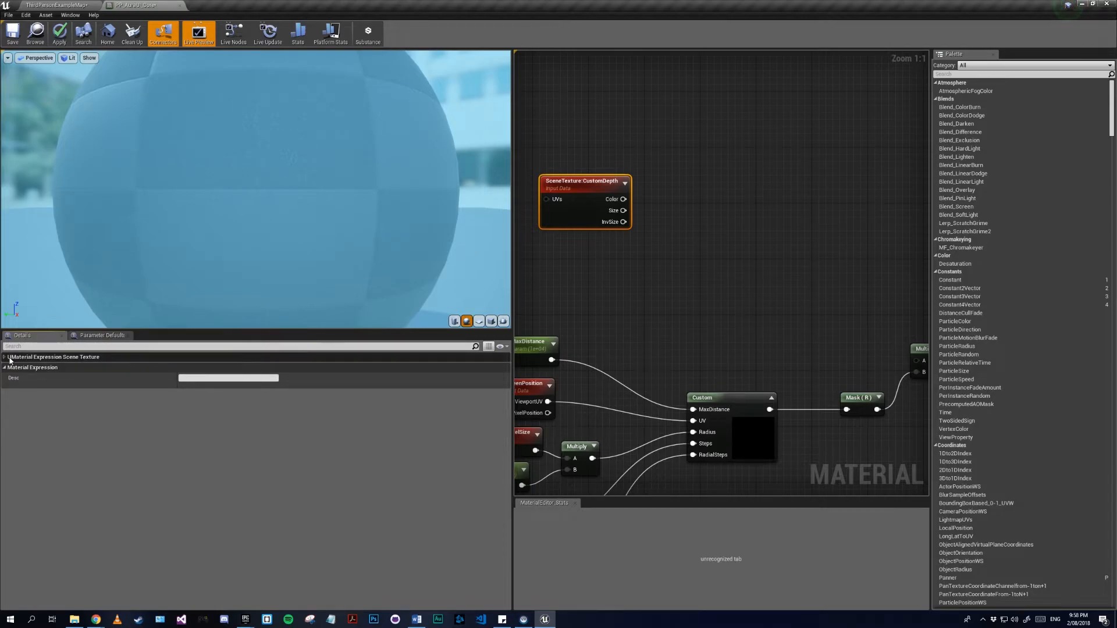
- Switch the SceneTexture node to SceneDepth and feed its Color output into input A of a new Subtract node
{"action": "left_click", "coordinate": [200, 367]}
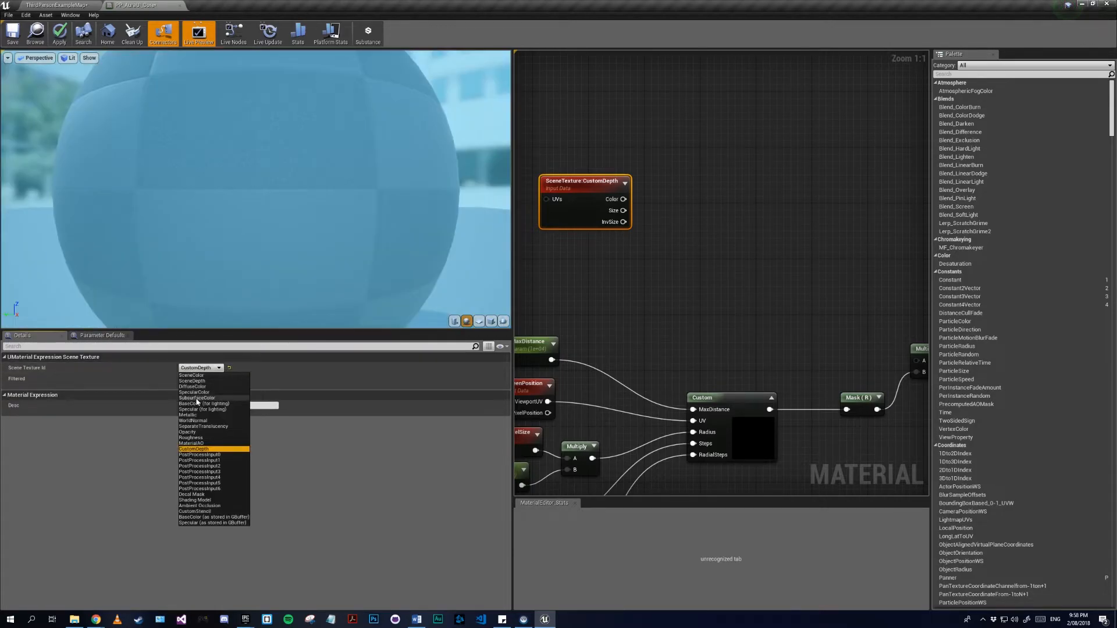
{"action": "left_click", "coordinate": [192, 381]}
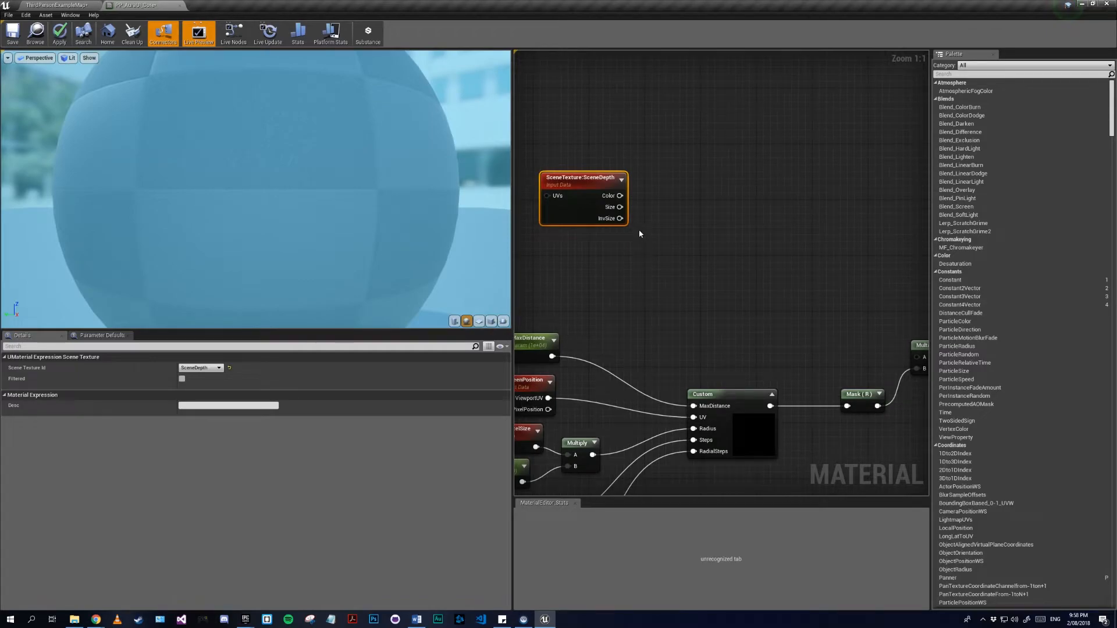
{"action": "left_click_drag", "start_coordinate": [620, 196], "coordinate": [756, 254]}
{"action": "type", "text": "-"}
{"action": "key", "text": "Return"}
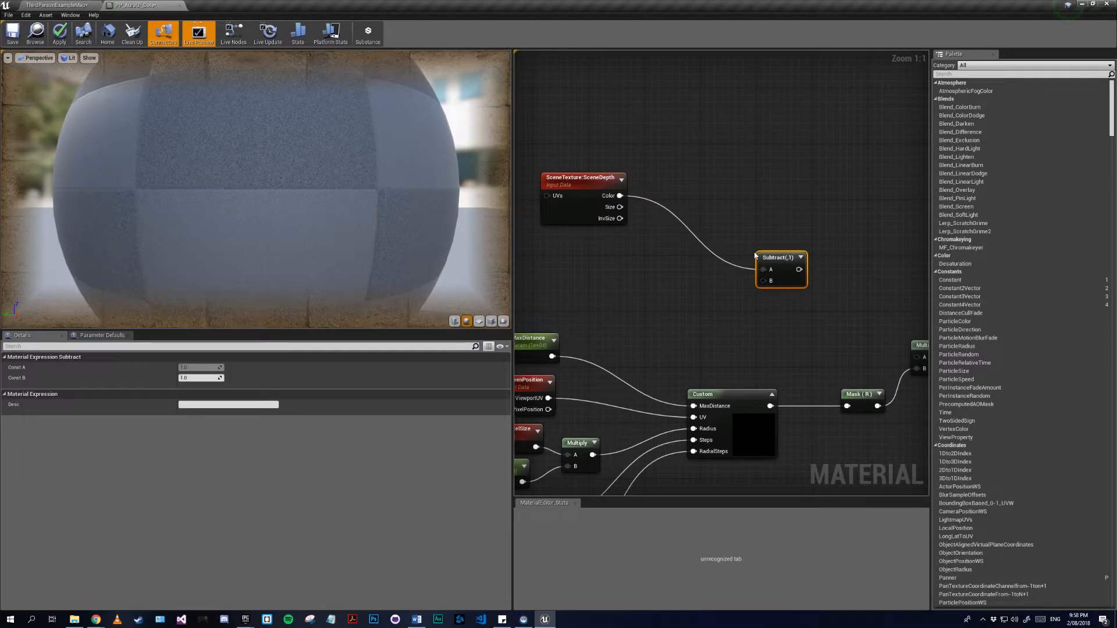
- Connect MaxDistance to the Subtract node's B input and move the Subtract node closer to SceneTexture
{"action": "left_click_drag", "start_coordinate": [762, 281], "coordinate": [552, 357]}
{"action": "right_click_drag", "start_coordinate": [733, 343], "coordinate": [585, 384]}
{"action": "left_click_drag", "start_coordinate": [632, 297], "coordinate": [561, 252]}
{"action": "right_click_drag", "start_coordinate": [584, 271], "coordinate": [646, 288]}
{"action": "left_click_drag", "start_coordinate": [634, 281], "coordinate": [780, 284]}
{"action": "type", "text": "cel"}
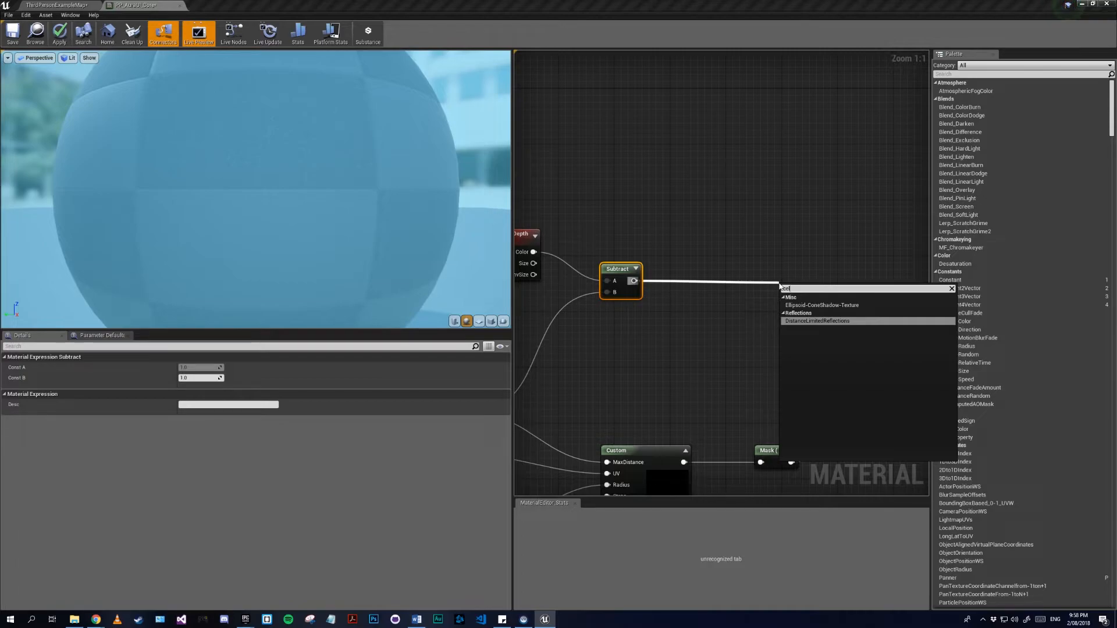
{"action": "key", "text": "BackSpace"}
{"action": "key", "text": "BackSpace"}
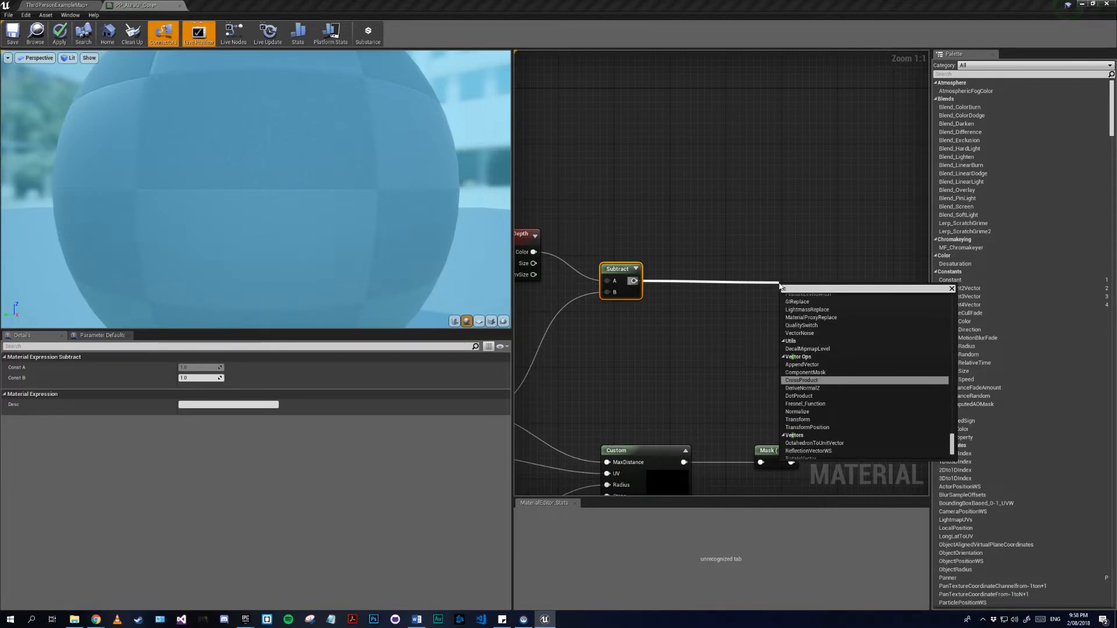
{"action": "type", "text": "cell"}
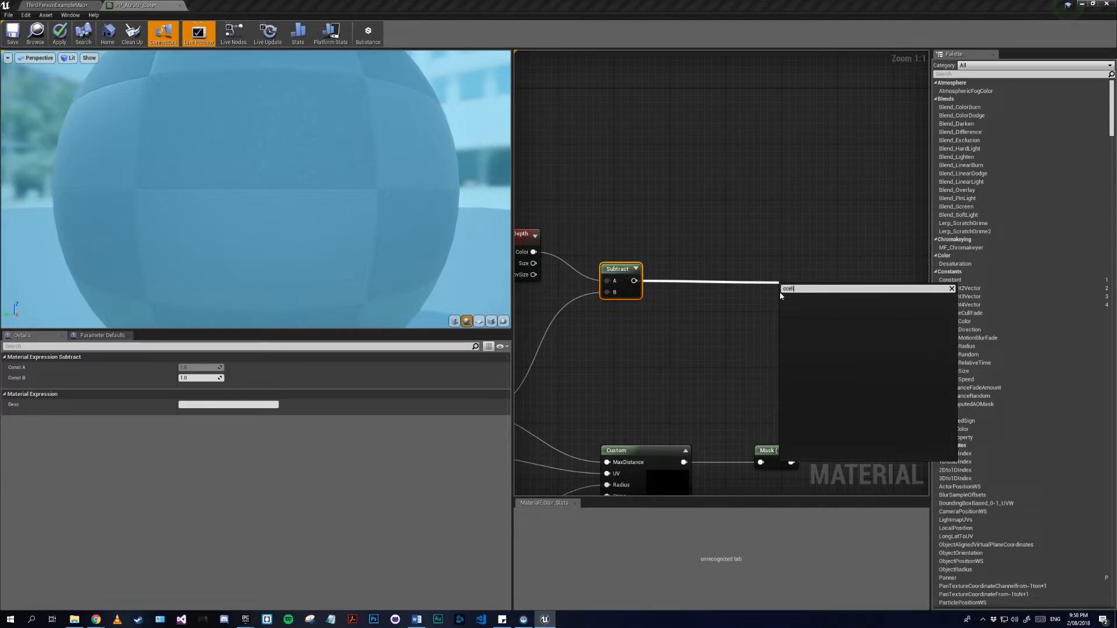
{"action": "key", "text": "BackSpace"}
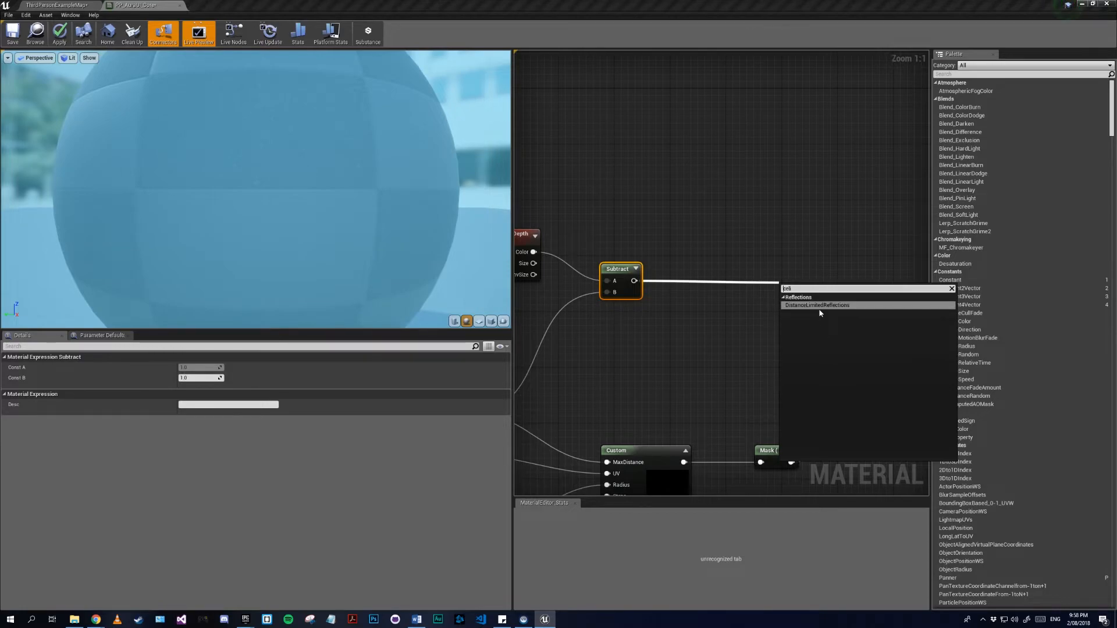
{"action": "left_click", "coordinate": [742, 320]}
{"action": "right_click", "coordinate": [727, 307]}
{"action": "type", "text": "celi"}
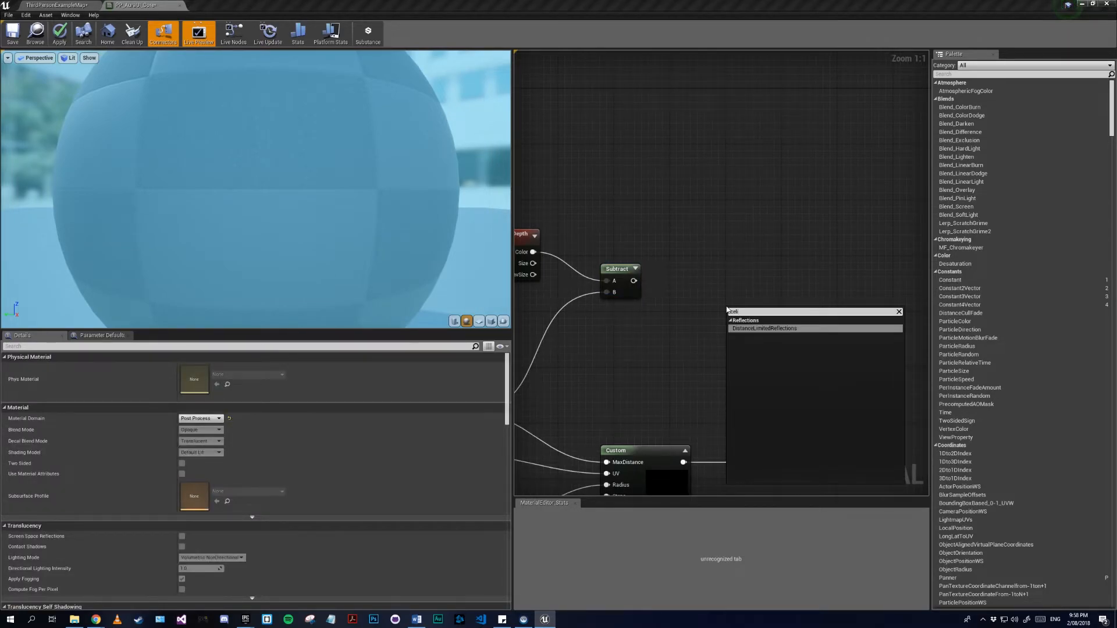
{"action": "key", "text": "Return"}
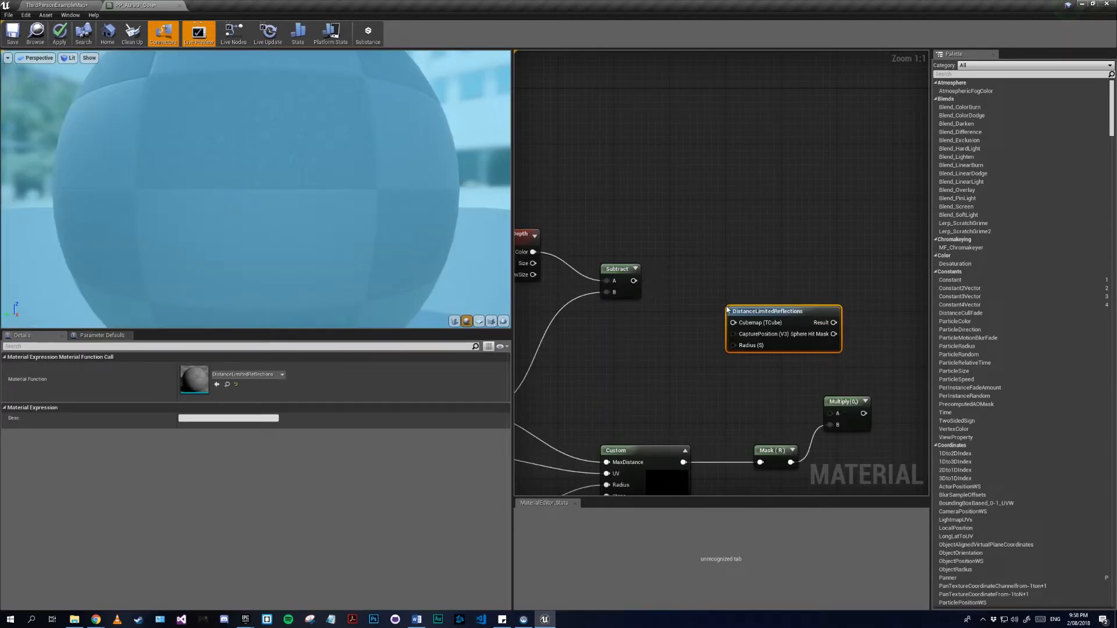
{"action": "key", "text": "Delete"}
- Add a Ceil node beside the Subtract node and connect the Subtract output to its input
{"action": "right_click_drag", "start_coordinate": [643, 286], "coordinate": [760, 271]}
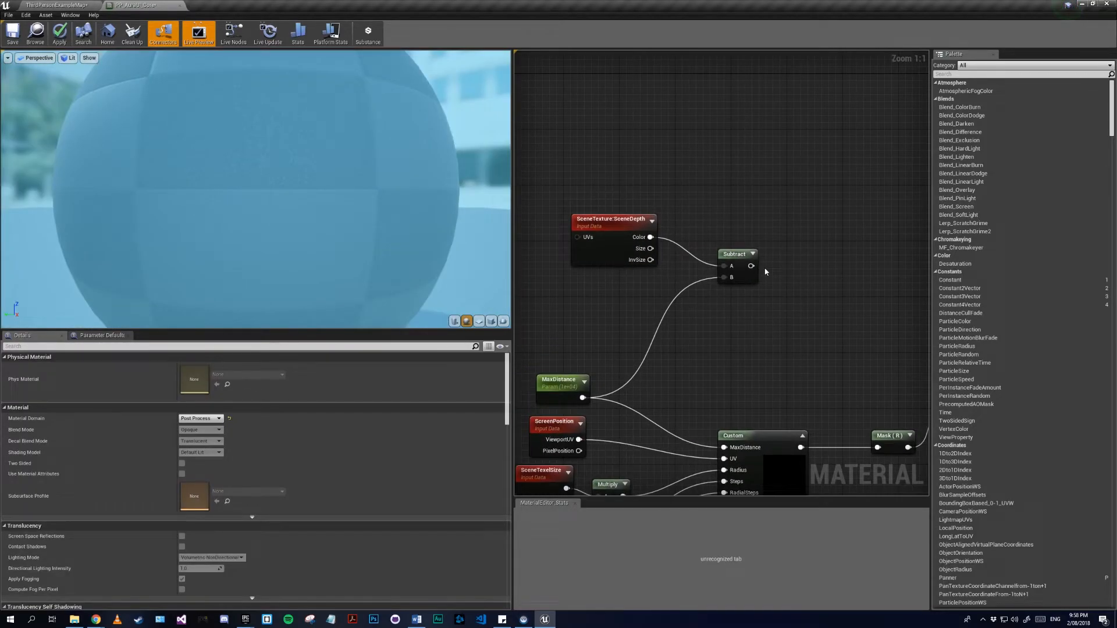
{"action": "right_click", "coordinate": [814, 271]}
{"action": "type", "text": "cel"}
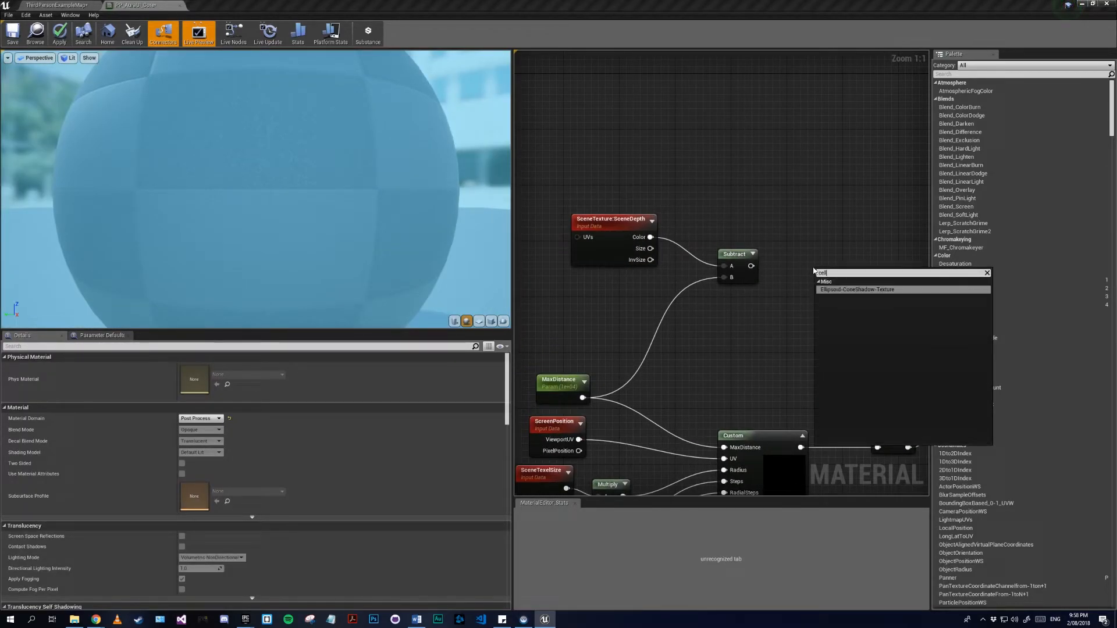
{"action": "key", "text": "BackSpace"}
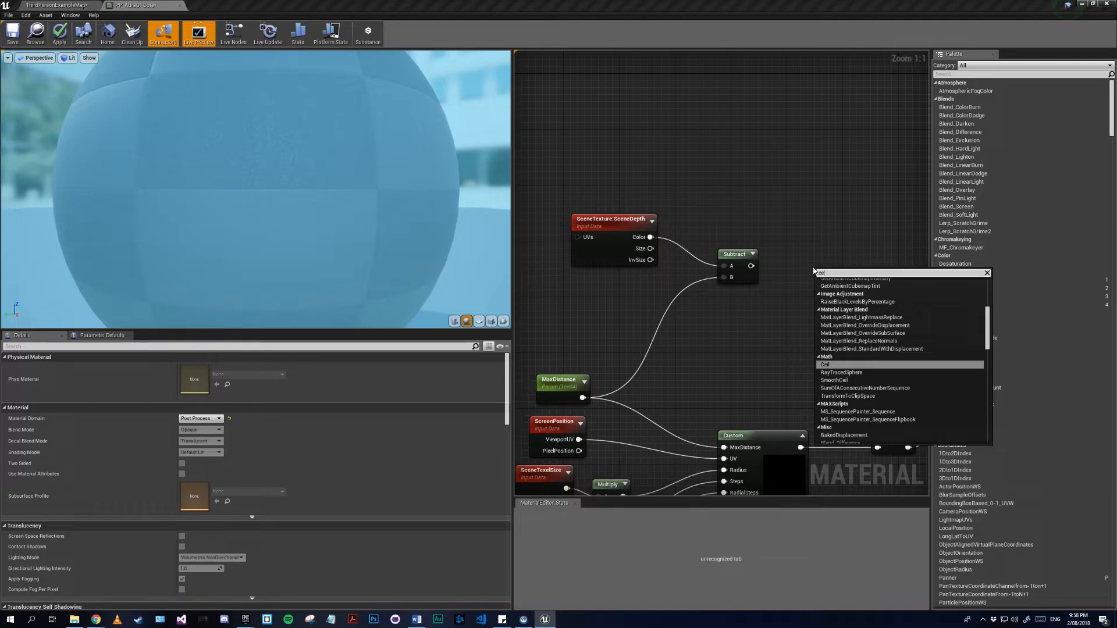
{"action": "key", "text": "Return"}
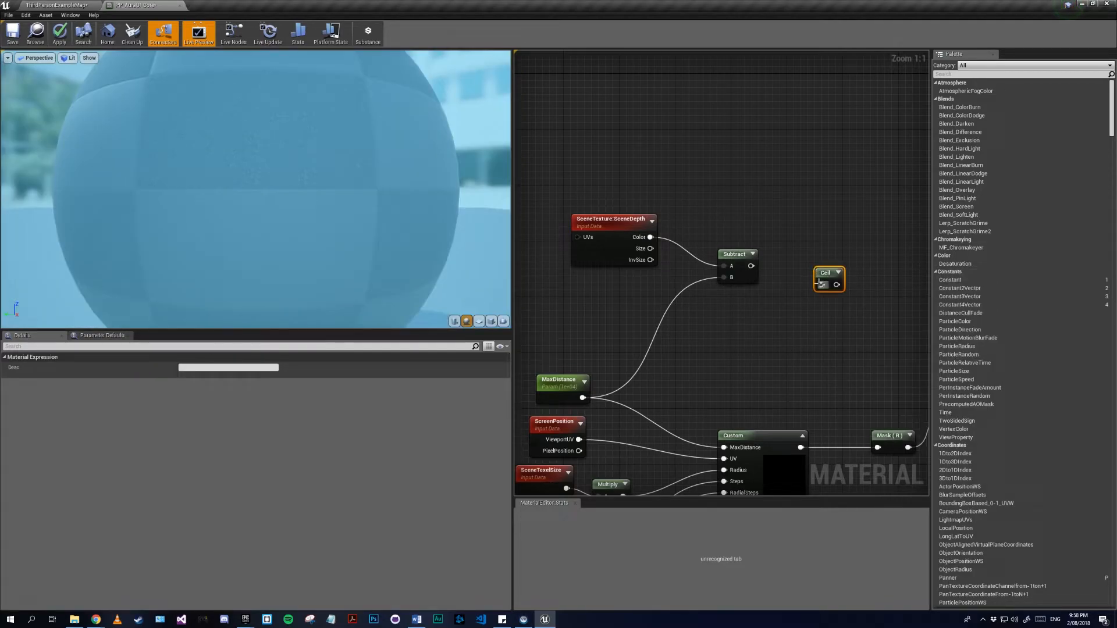
{"action": "left_click_drag", "start_coordinate": [821, 285], "coordinate": [751, 265]}
- Move the Subtract and Ceil nodes together slightly farther from the SceneTexture node
{"action": "right_click_drag", "start_coordinate": [794, 301], "coordinate": [699, 287]}
{"action": "left_click_drag", "start_coordinate": [741, 271], "coordinate": [839, 379]}
{"action": "left_click", "coordinate": [683, 251]}
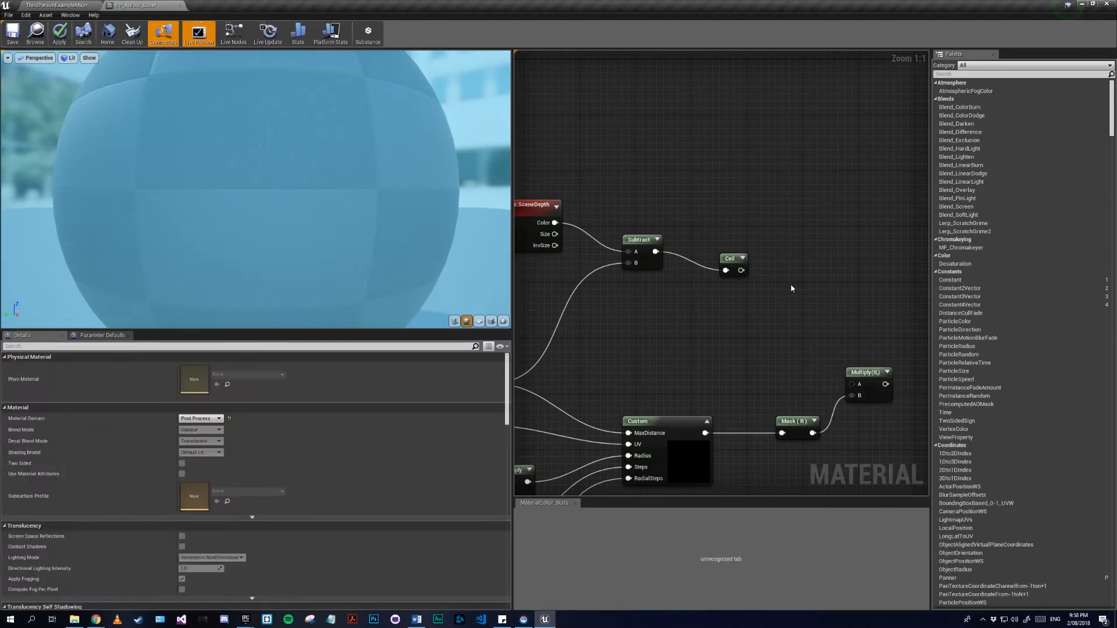
{"action": "left_click_drag", "start_coordinate": [769, 215], "coordinate": [712, 203]}
{"action": "right_click_drag", "start_coordinate": [679, 185], "coordinate": [734, 168]}
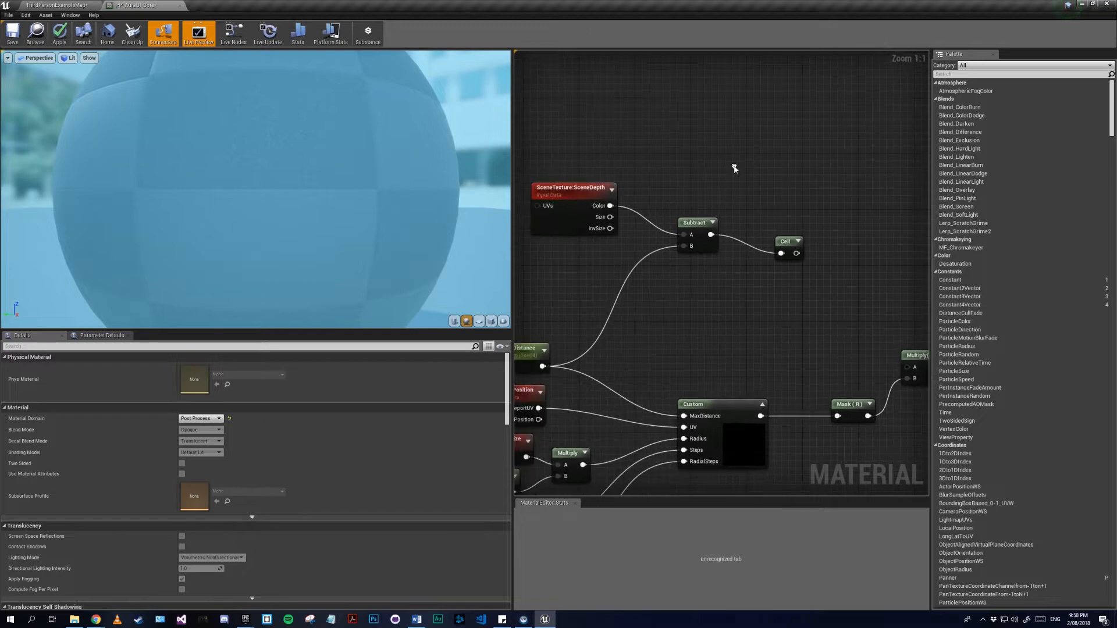
{"action": "left_click_drag", "start_coordinate": [808, 257], "coordinate": [833, 239]}
{"action": "right_click_drag", "start_coordinate": [855, 386], "coordinate": [791, 385]}
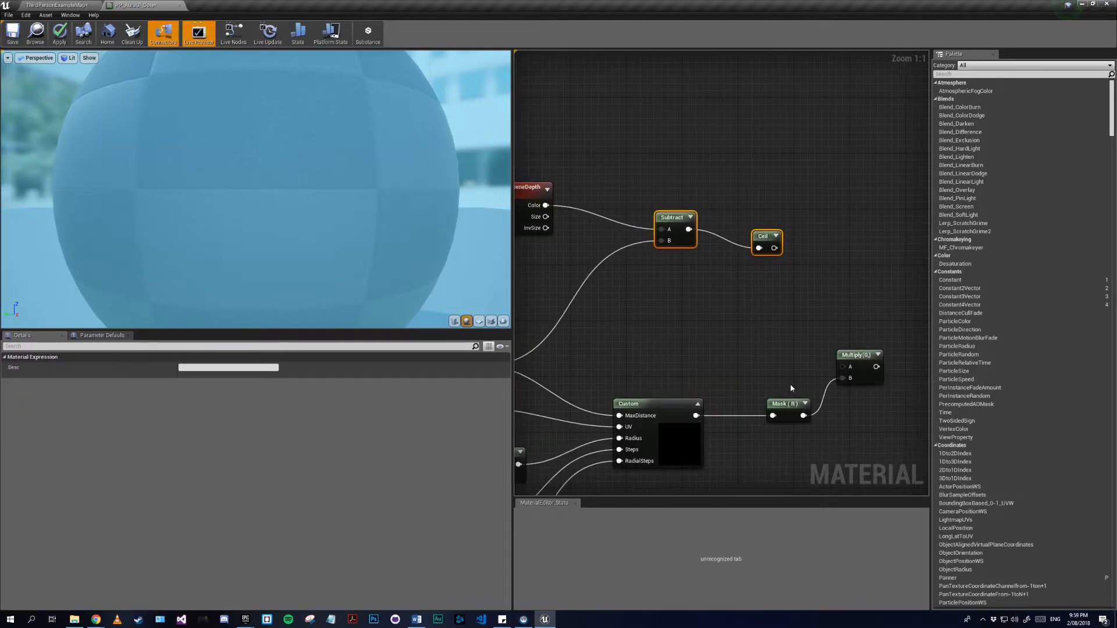
- Duplicate the Mask (R) node and insert the copy between the SceneDepth Color output and the Subtract node's A input
{"action": "left_click", "coordinate": [777, 409]}
{"action": "key", "text": "ctrl+c"}
{"action": "right_click_drag", "start_coordinate": [652, 340], "coordinate": [761, 397]}
{"action": "key", "text": "ctrl+v"}
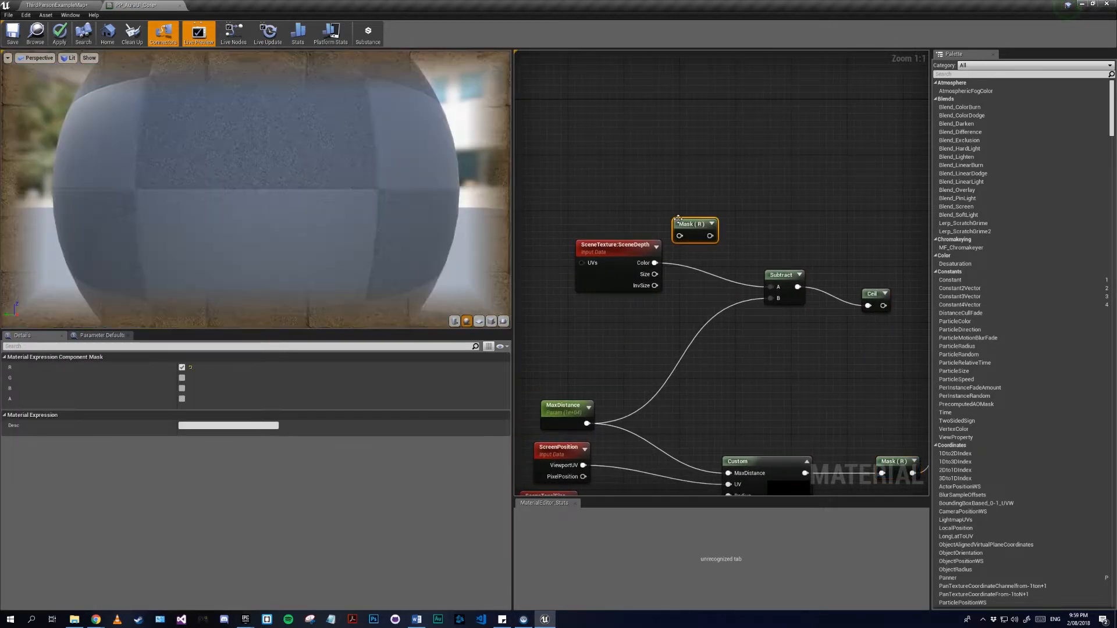
{"action": "left_click_drag", "start_coordinate": [687, 237], "coordinate": [654, 263]}
{"action": "left_click_drag", "start_coordinate": [710, 235], "coordinate": [778, 287]}
{"action": "left_click_drag", "start_coordinate": [702, 226], "coordinate": [707, 261]}
- Connect the Ceil output to the A input of the Multiply node after the Custom node's mask
{"action": "right_click_drag", "start_coordinate": [878, 306], "coordinate": [663, 210]}
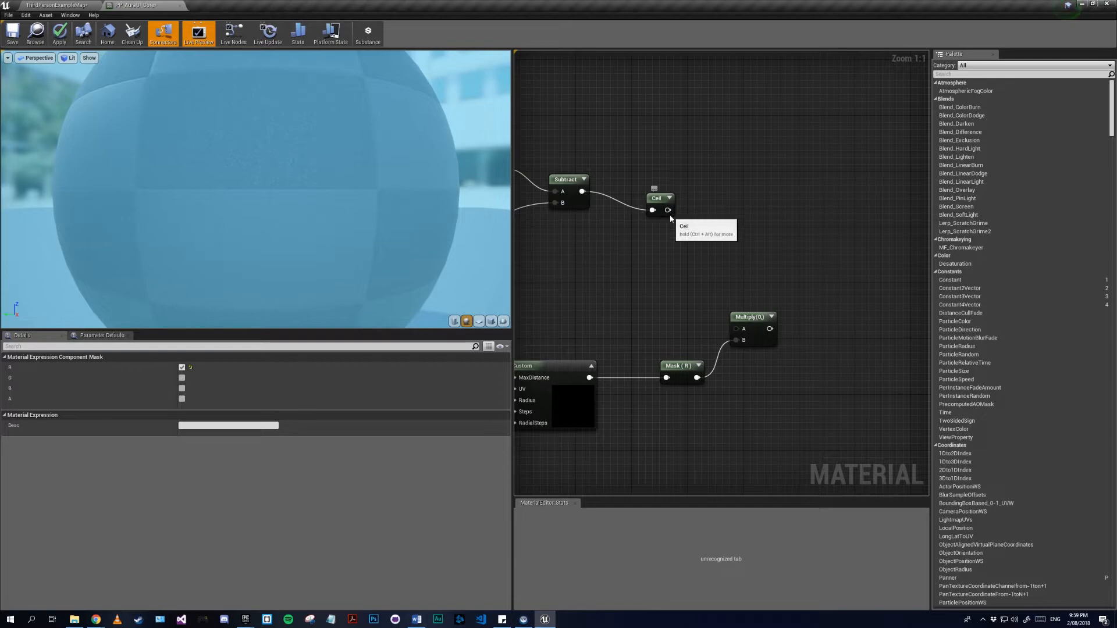
{"action": "left_click", "coordinate": [663, 209]}
{"action": "left_click_drag", "start_coordinate": [665, 212], "coordinate": [720, 228]}
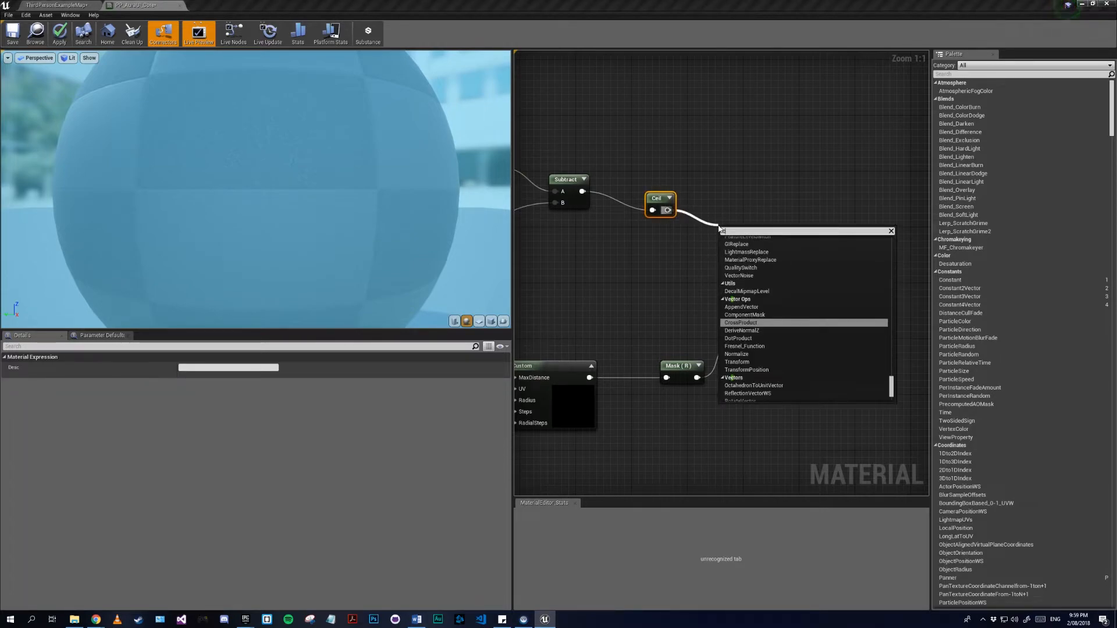
{"action": "left_click", "coordinate": [727, 141]}
{"action": "left_click_drag", "start_coordinate": [668, 210], "coordinate": [823, 343]}
{"action": "scroll", "coordinate": [759, 337], "scroll_direction": "down", "scroll_amount": 4}
{"action": "right_click_drag", "start_coordinate": [873, 345], "coordinate": [918, 312]}
{"action": "key", "text": "ctrl+z"}
{"action": "scroll", "coordinate": [611, 338], "scroll_direction": "down", "scroll_amount": 4}
{"action": "scroll", "coordinate": [768, 317], "scroll_direction": "up", "scroll_amount": 2}
{"action": "scroll", "coordinate": [689, 311], "scroll_direction": "up", "scroll_amount": 3}
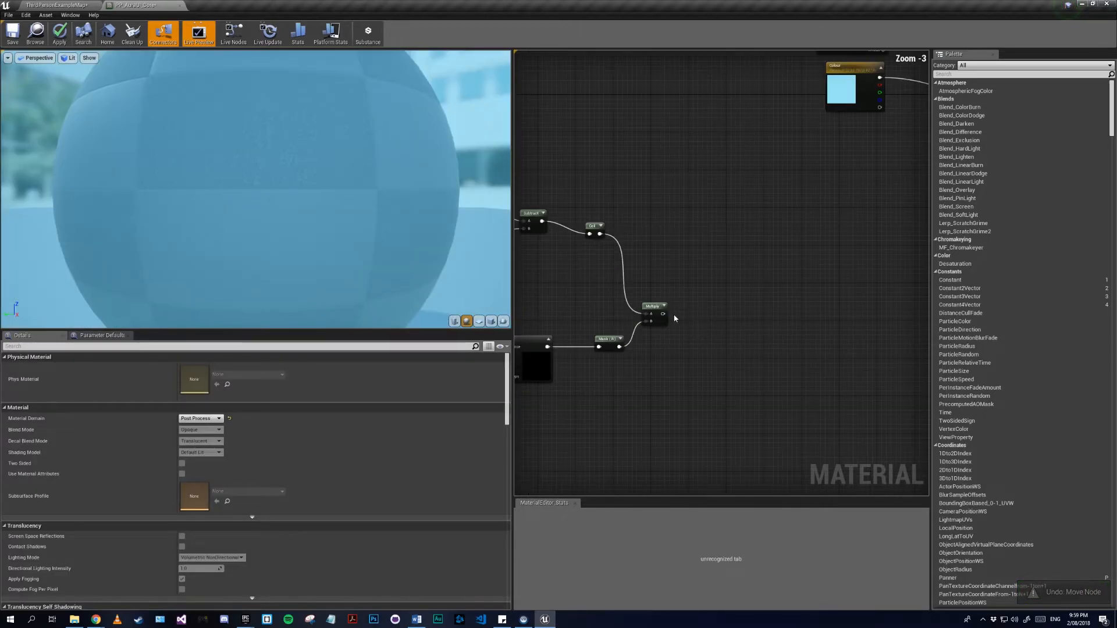
- Connect the Multiply output to the Lerp node's Alpha input and apply the material changes
{"action": "left_click_drag", "start_coordinate": [663, 314], "coordinate": [536, 147]}
{"action": "right_click_drag", "start_coordinate": [539, 149], "coordinate": [912, 121]}
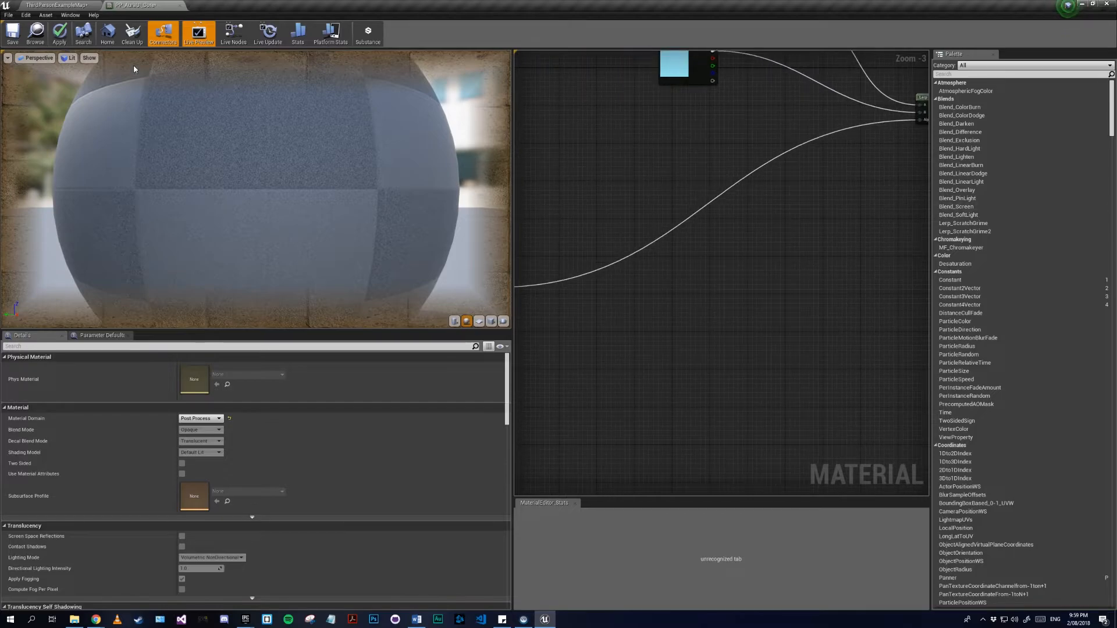
{"action": "left_click", "coordinate": [61, 40]}
- Examine the depth mask and blur branches of the graph and the Custom node's HLSL code
{"action": "right_click_drag", "start_coordinate": [623, 225], "coordinate": [820, 260]}
{"action": "scroll", "coordinate": [817, 260], "scroll_direction": "down", "scroll_amount": 2}
{"action": "right_click_drag", "start_coordinate": [738, 311], "coordinate": [764, 349]}
{"action": "scroll", "coordinate": [766, 347], "scroll_direction": "up", "scroll_amount": 4}
{"action": "right_click_drag", "start_coordinate": [690, 272], "coordinate": [814, 248]}
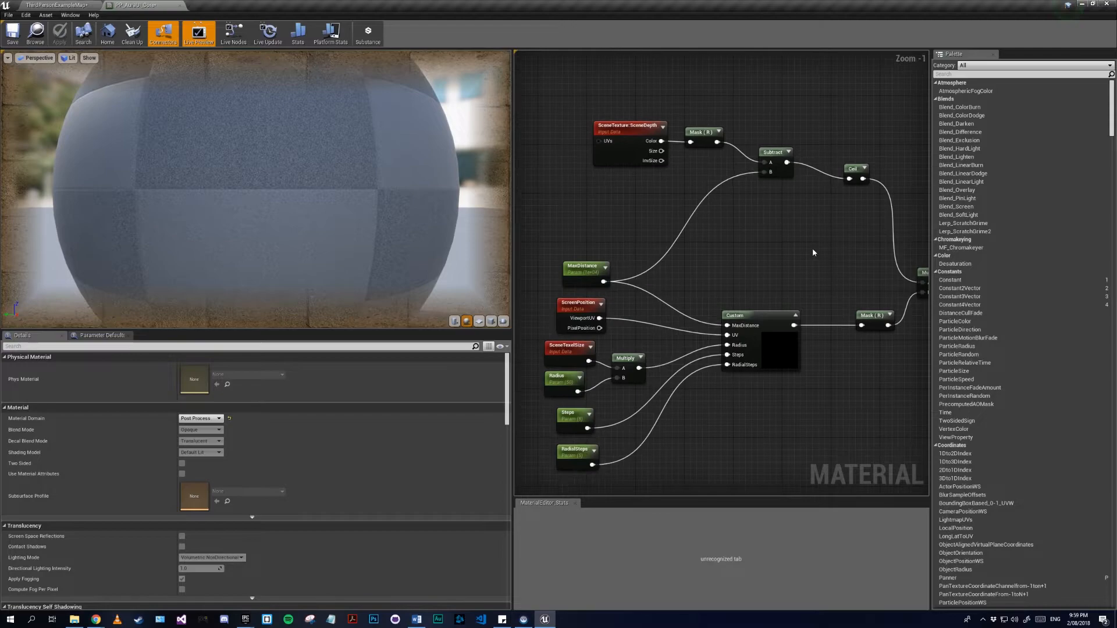
{"action": "scroll", "coordinate": [773, 315], "scroll_direction": "up", "scroll_amount": 1}
{"action": "left_click", "coordinate": [767, 316]}
{"action": "scroll", "coordinate": [279, 458], "scroll_direction": "down", "scroll_amount": 2}
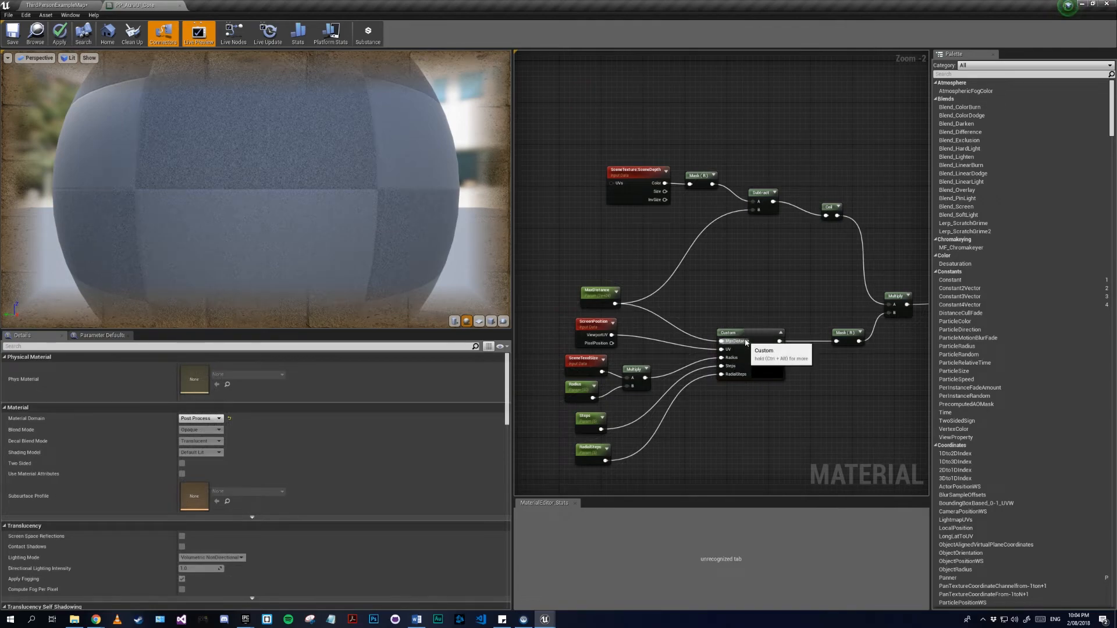
{"action": "left_click", "coordinate": [744, 331]}
{"action": "left_click", "coordinate": [278, 368]}
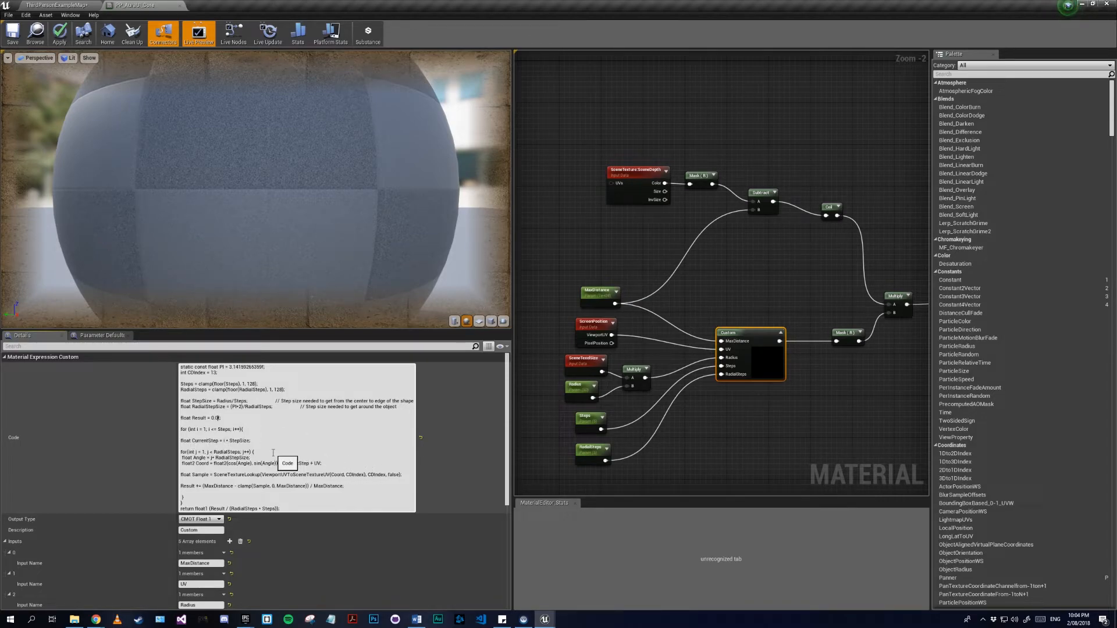
- Apply the material changes and inspect the aura on the character in the ThirdPersonExampleMap level
{"action": "left_click", "coordinate": [59, 32]}
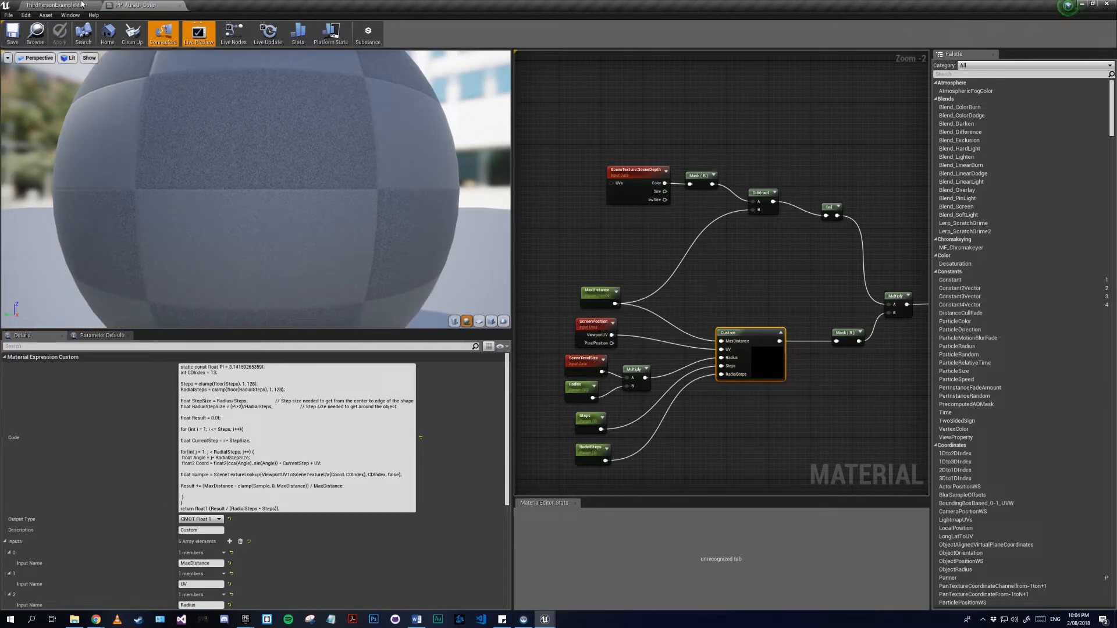
{"action": "right_click_drag", "start_coordinate": [784, 280], "coordinate": [785, 272]}
{"action": "scroll", "coordinate": [653, 320], "scroll_direction": "down", "scroll_amount": 2}
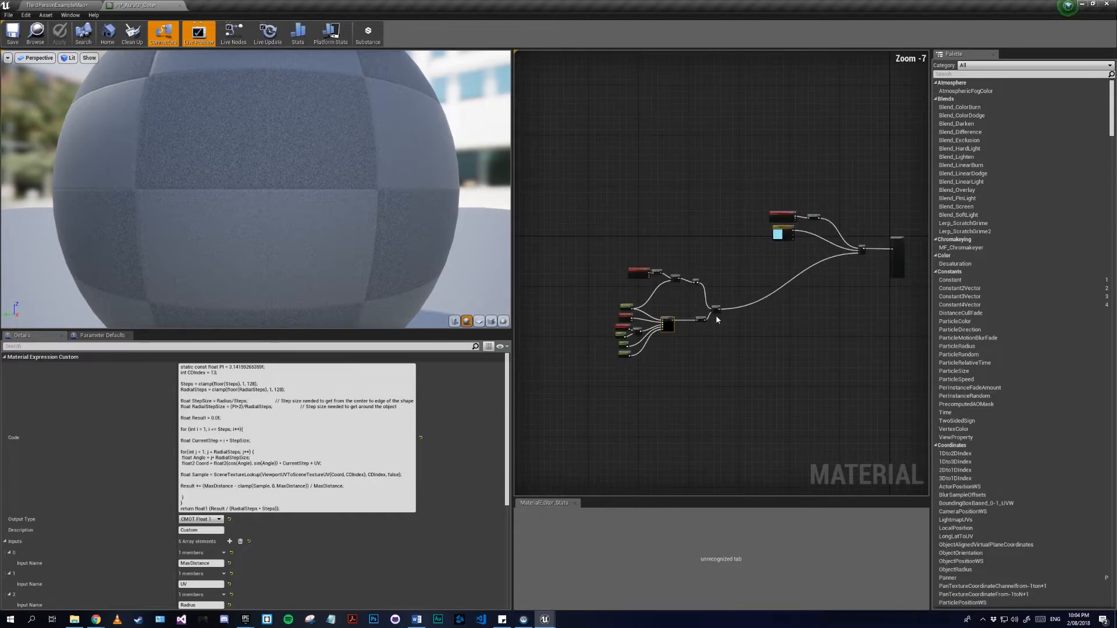
{"action": "left_click", "coordinate": [47, 5]}
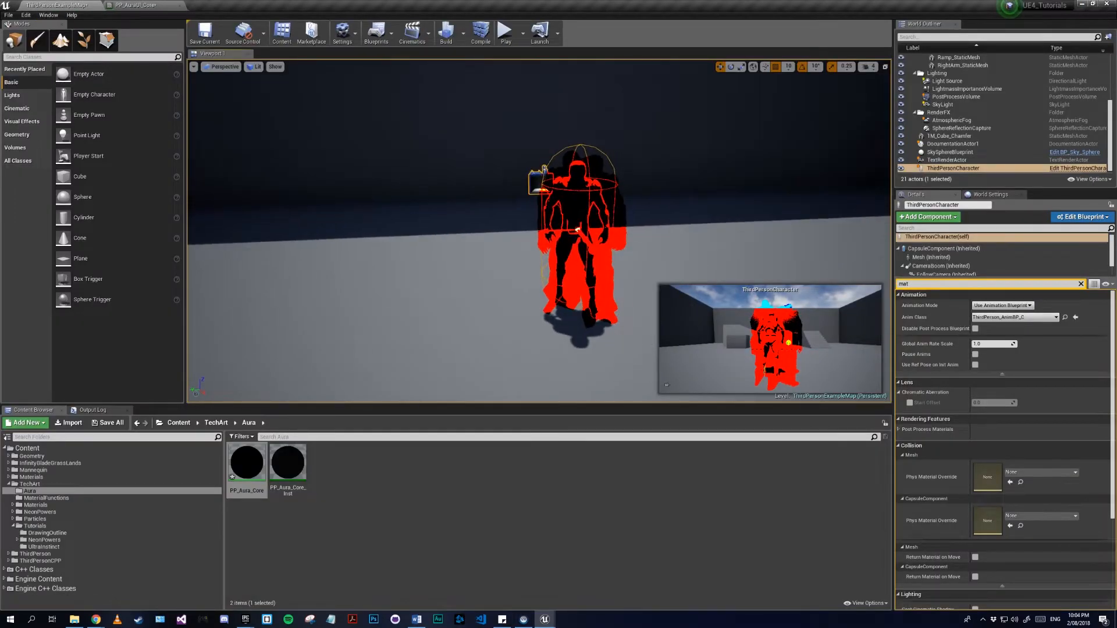
{"action": "right_click_drag", "start_coordinate": [539, 231], "coordinate": [488, 235]}
- Return to the aura material and insert a Clamp node between the Ceil output and the Multiply node's A input
{"action": "left_click", "coordinate": [136, 5]}
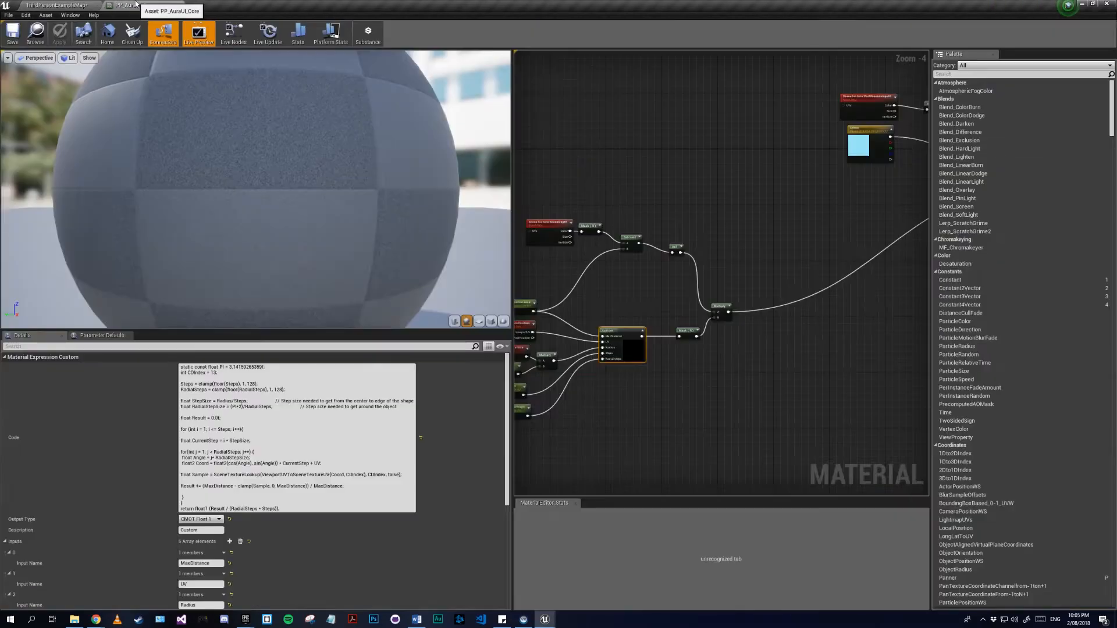
{"action": "right_click_drag", "start_coordinate": [735, 320], "coordinate": [751, 344]}
{"action": "scroll", "coordinate": [648, 284], "scroll_direction": "up", "scroll_amount": 2}
{"action": "right_click_drag", "start_coordinate": [647, 284], "coordinate": [571, 298]}
{"action": "left_click", "coordinate": [752, 367]}
{"action": "left_click_drag", "start_coordinate": [640, 289], "coordinate": [699, 302]}
{"action": "type", "text": "cla"}
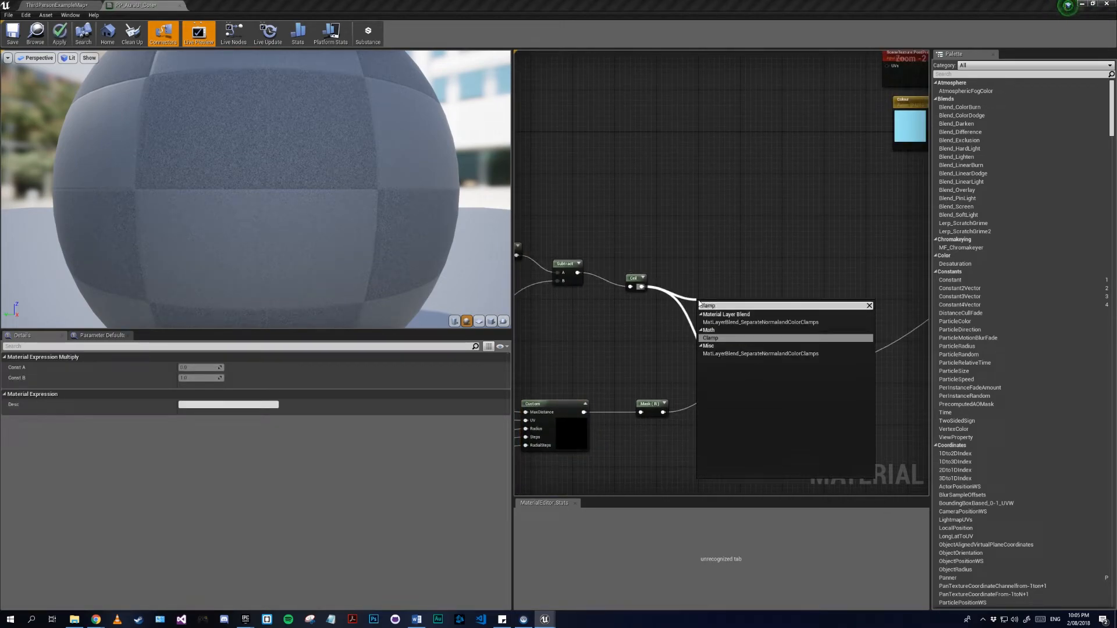
{"action": "type", "text": "mp"}
{"action": "key", "text": "Return"}
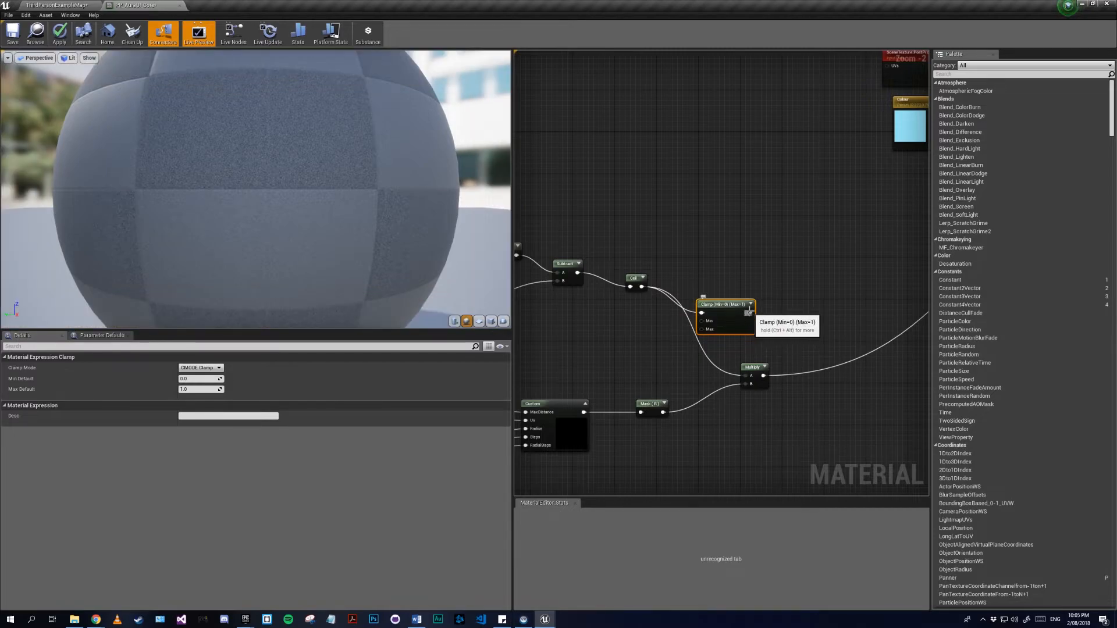
{"action": "left_click_drag", "start_coordinate": [749, 312], "coordinate": [705, 284]}
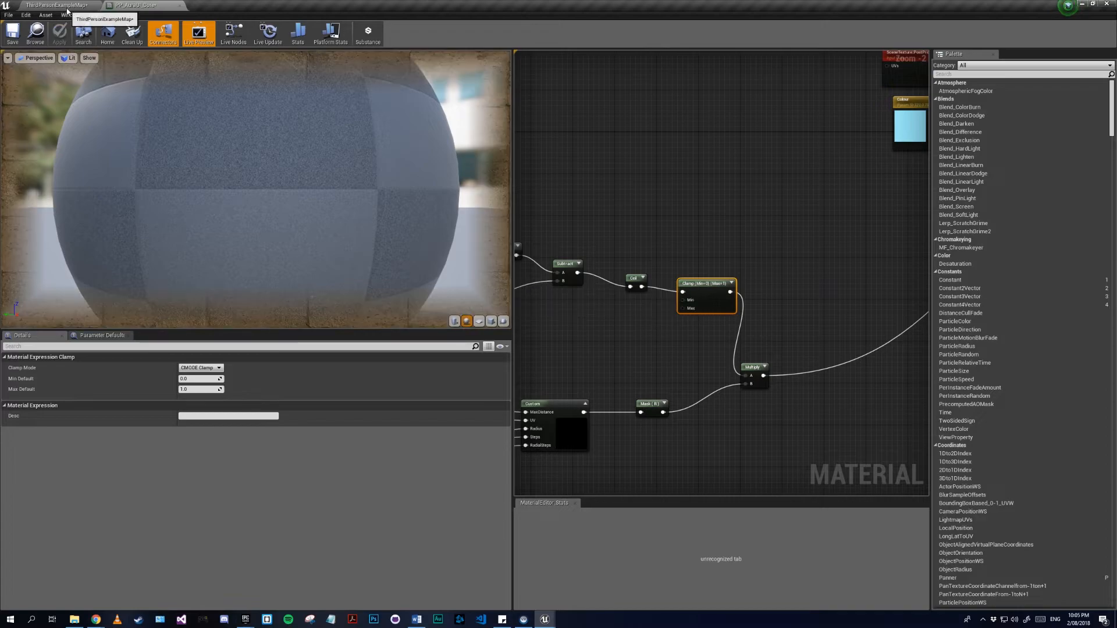
- Raise the ThirdPersonCharacter above the floor in the level and examine its aura against the sky
{"action": "left_click", "coordinate": [67, 6]}
{"action": "scroll", "coordinate": [604, 271], "scroll_direction": "down", "scroll_amount": 3}
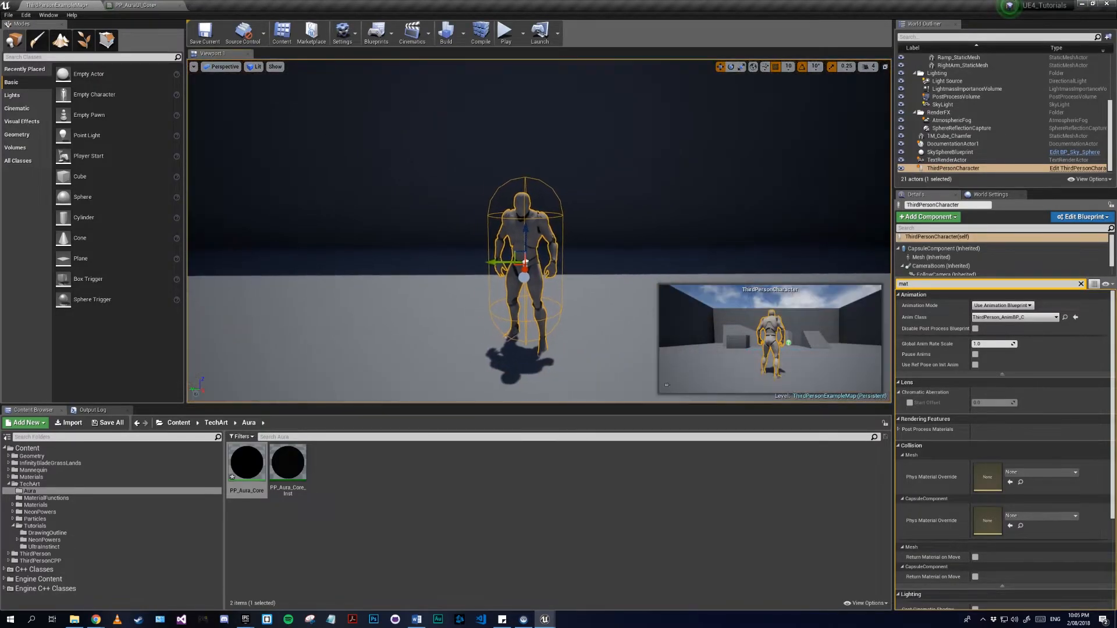
{"action": "right_click_drag", "start_coordinate": [604, 271], "coordinate": [762, 241]}
{"action": "right_click_drag", "start_coordinate": [578, 258], "coordinate": [522, 251]}
{"action": "key", "text": "w"}
{"action": "key", "text": "s"}
{"action": "left_click_drag", "start_coordinate": [527, 249], "coordinate": [526, 71]}
{"action": "key", "text": "w"}
{"action": "mouse_move", "coordinate": [601, 180]}
{"action": "right_mouse_down"}
{"action": "mouse_move", "coordinate": [601, 192]}
{"action": "mouse_move", "coordinate": [592, 177]}
{"action": "mouse_move", "coordinate": [598, 245]}
{"action": "mouse_move", "coordinate": [592, 172]}
{"action": "right_mouse_up"}
{"action": "key", "text": "e"}
{"action": "key", "text": "s"}
{"action": "key", "text": "s"}
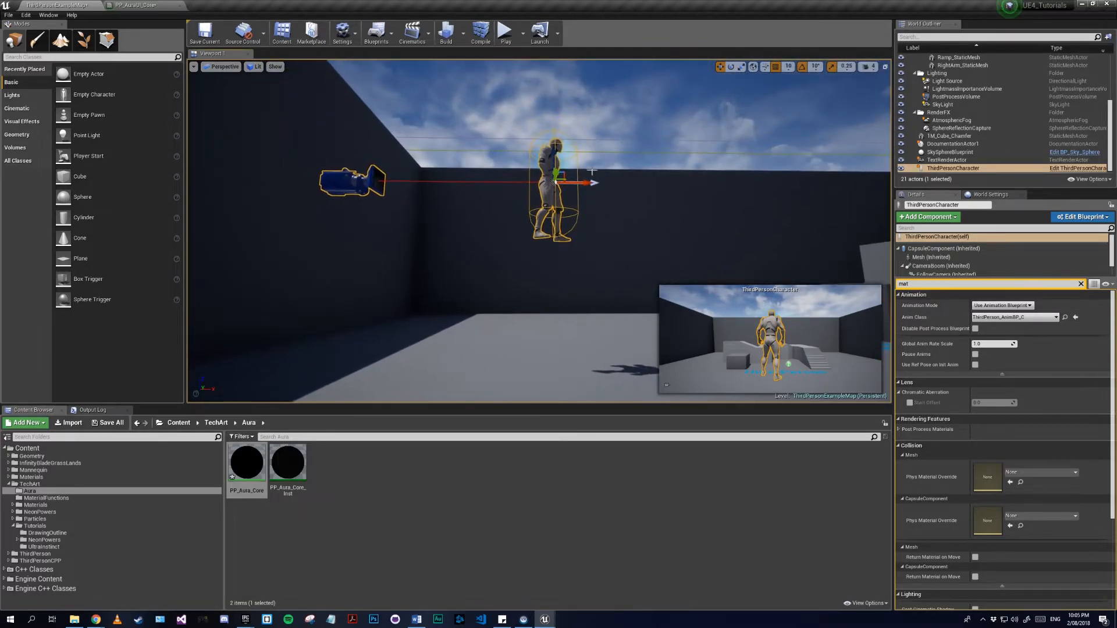
{"action": "left_click_drag", "start_coordinate": [554, 155], "coordinate": [555, 92]}
{"action": "mouse_move", "coordinate": [598, 144]}
{"action": "right_mouse_down"}
{"action": "mouse_move", "coordinate": [597, 163]}
{"action": "mouse_move", "coordinate": [607, 137]}
{"action": "right_mouse_up"}
{"action": "key", "text": "e"}
{"action": "key", "text": "w"}
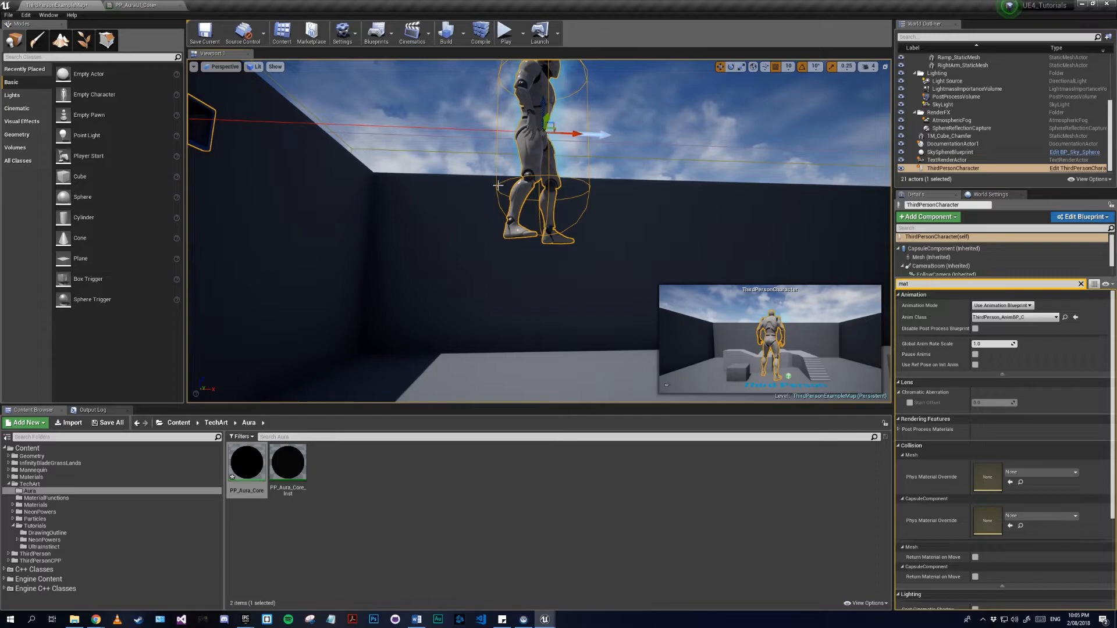
{"action": "mouse_move", "coordinate": [609, 180]}
{"action": "right_mouse_down"}
{"action": "mouse_move", "coordinate": [610, 191]}
{"action": "mouse_move", "coordinate": [607, 167]}
{"action": "right_mouse_up"}
- Switch the masked SceneTexture node in the aura material from SceneDepth to CustomDepth and apply the change
{"action": "left_click", "coordinate": [149, 5]}
{"action": "right_click_drag", "start_coordinate": [538, 314], "coordinate": [903, 325]}
{"action": "scroll", "coordinate": [792, 270], "scroll_direction": "up", "scroll_amount": 2}
{"action": "left_click", "coordinate": [803, 260]}
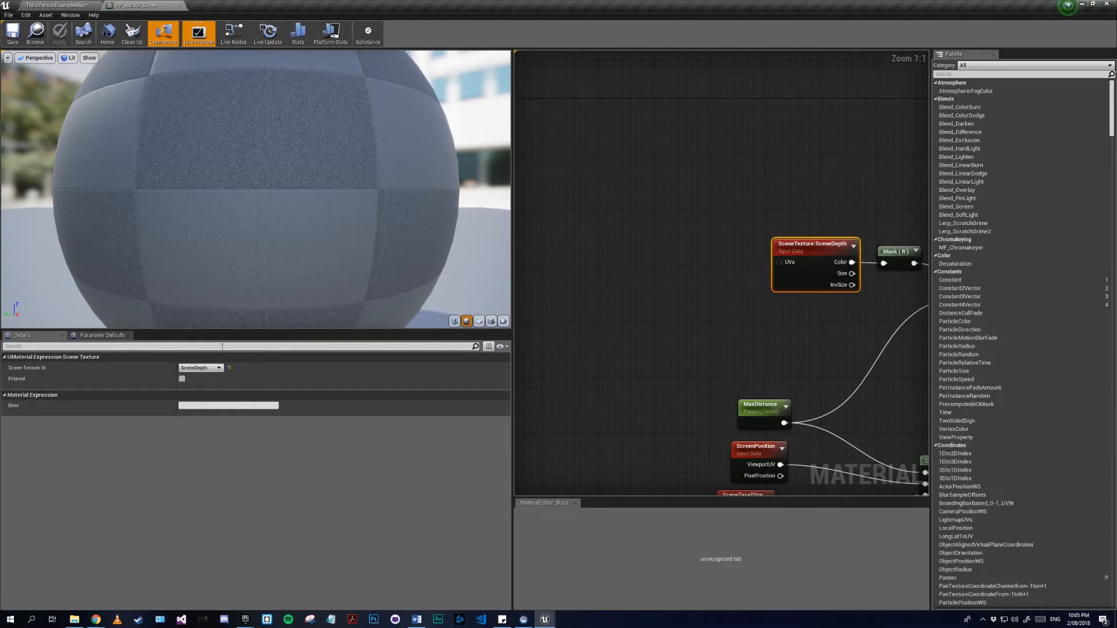
{"action": "left_click", "coordinate": [201, 368]}
{"action": "left_click", "coordinate": [195, 446]}
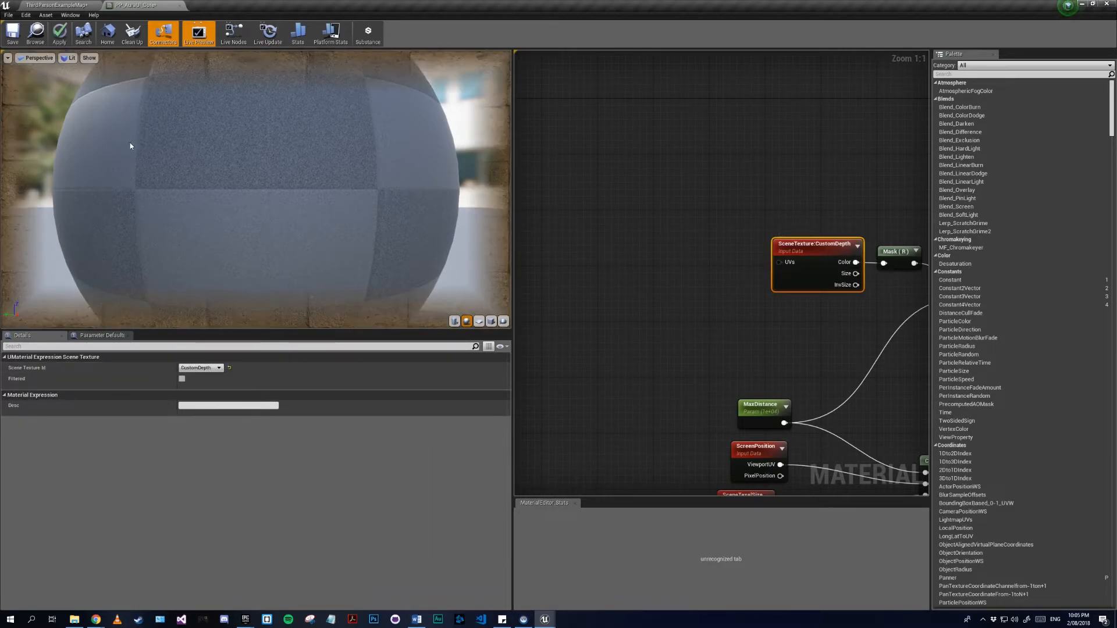
{"action": "left_click", "coordinate": [59, 32]}
{"action": "right_click_drag", "start_coordinate": [734, 327], "coordinate": [520, 319]}
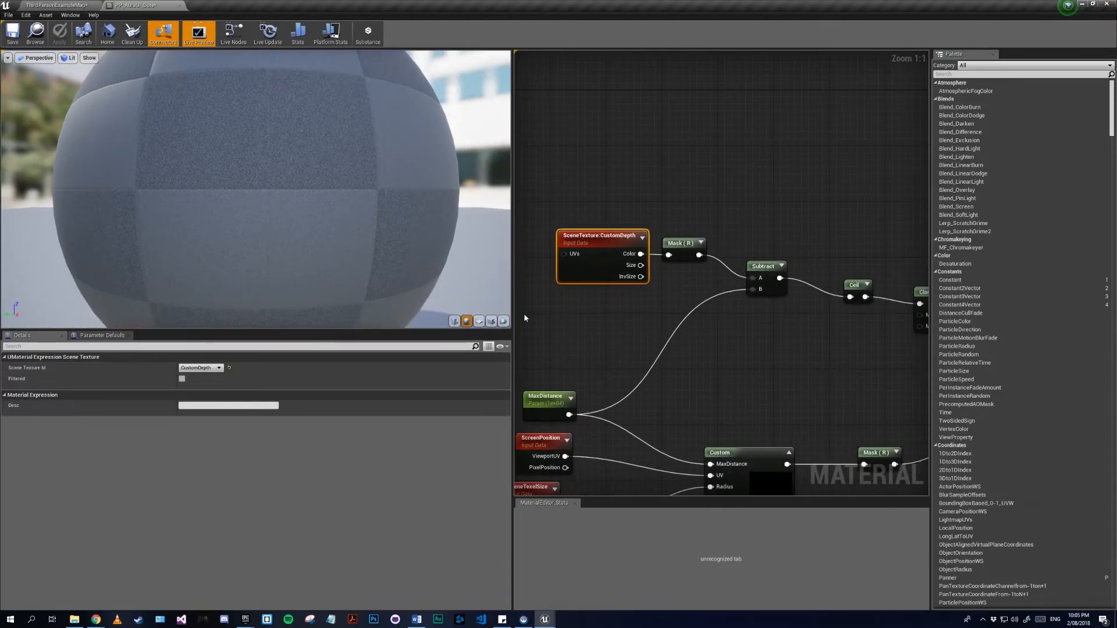
{"action": "right_click_drag", "start_coordinate": [733, 352], "coordinate": [777, 269]}
{"action": "right_click_drag", "start_coordinate": [805, 315], "coordinate": [782, 253]}
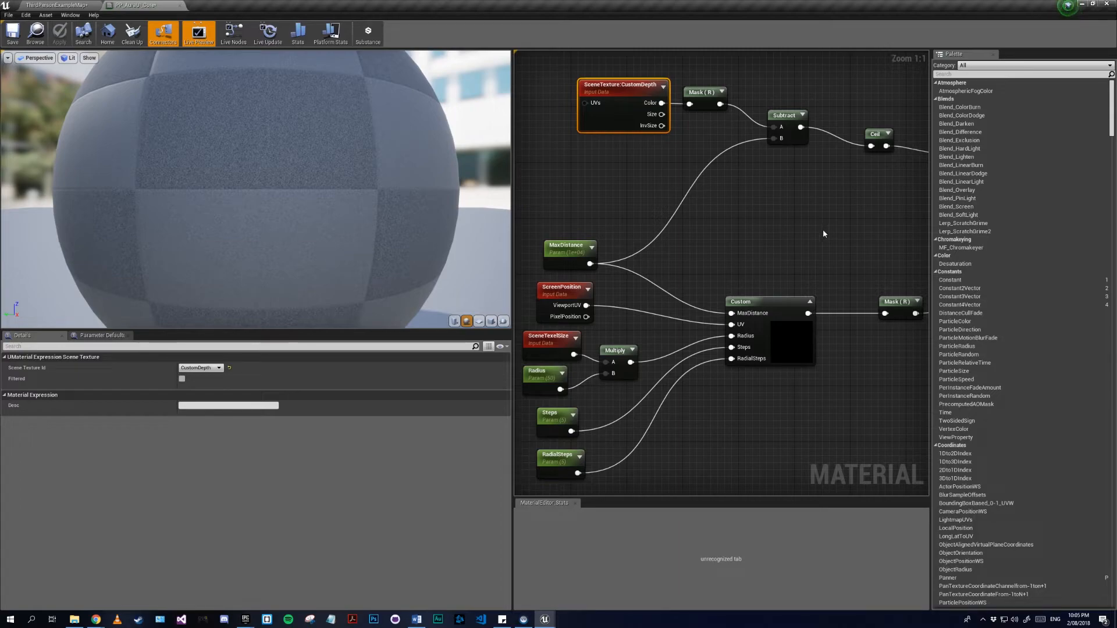
{"action": "scroll", "coordinate": [822, 229], "scroll_direction": "down", "scroll_amount": 1}
{"action": "scroll", "coordinate": [756, 252], "scroll_direction": "down", "scroll_amount": 2}
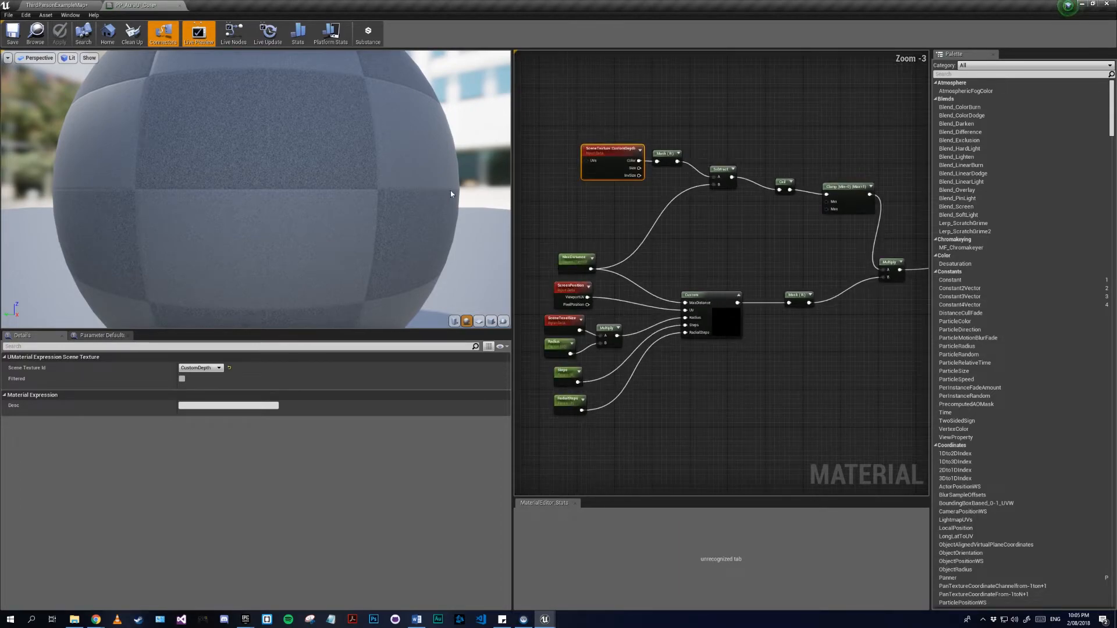
- Snap the ThirdPersonCharacter down to the floor in the level and inspect its aura up close
{"action": "left_click", "coordinate": [57, 6]}
{"action": "right_click_drag", "start_coordinate": [649, 186], "coordinate": [465, 195]}
{"action": "key", "text": "s"}
{"action": "key", "text": "d"}
{"action": "key", "text": "w"}
{"action": "key", "text": "End"}
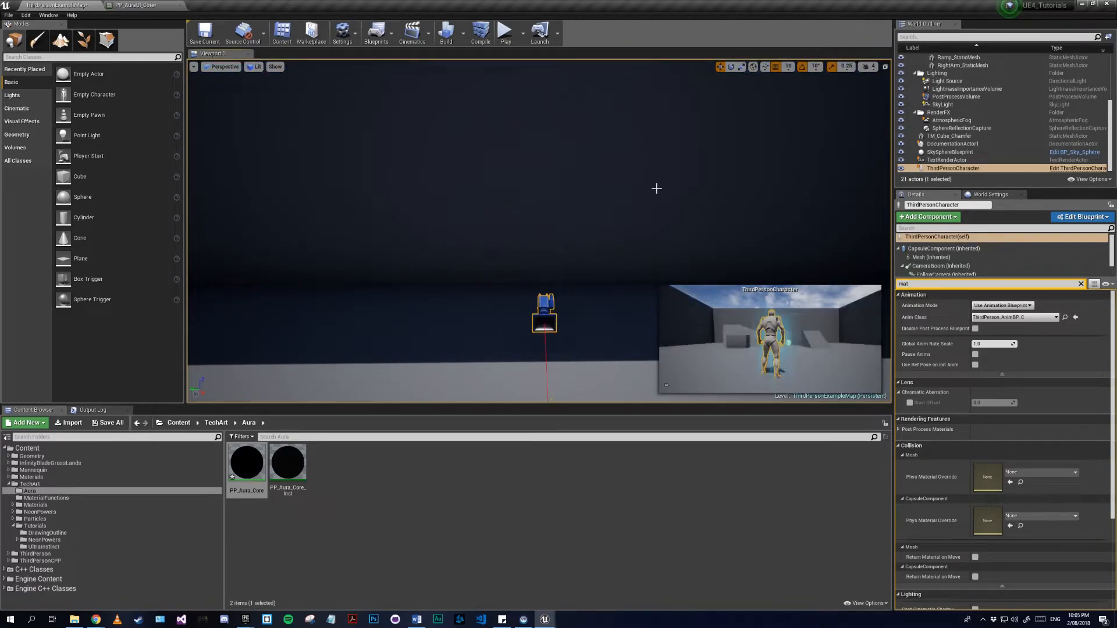
{"action": "right_click_drag", "start_coordinate": [657, 188], "coordinate": [666, 184]}
{"action": "key", "text": "f"}
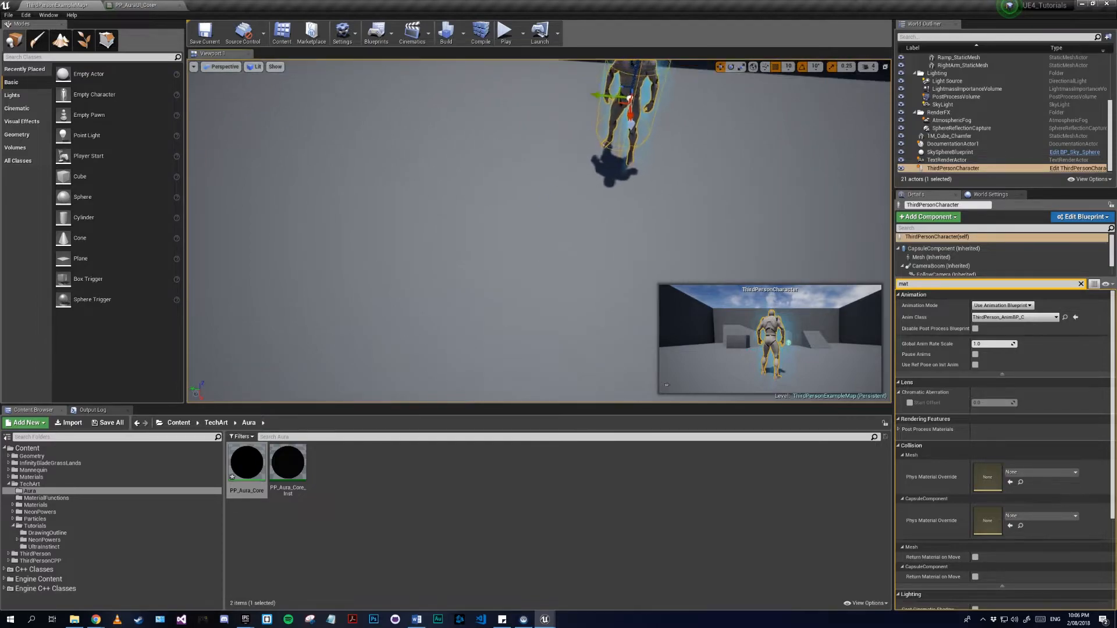
{"action": "left_click_drag", "start_coordinate": [476, 143], "coordinate": [500, 140], "text": "alt"}
{"action": "scroll", "coordinate": [476, 144], "scroll_direction": "up", "scroll_amount": 4}
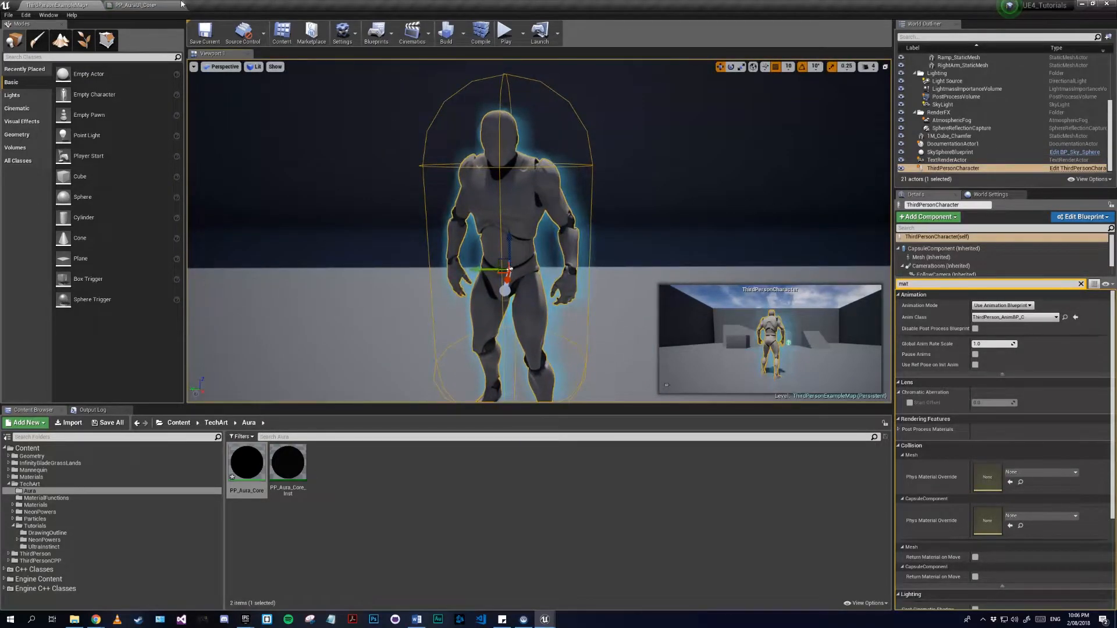
- Move all the blur and depth mask nodes slightly away from the Lerp and group them in a comment titled "Aura Outline"
{"action": "left_click", "coordinate": [136, 5]}
{"action": "scroll", "coordinate": [682, 308], "scroll_direction": "down", "scroll_amount": 4}
{"action": "right_click_drag", "start_coordinate": [682, 303], "coordinate": [649, 284]}
{"action": "left_click_drag", "start_coordinate": [543, 204], "coordinate": [680, 329]}
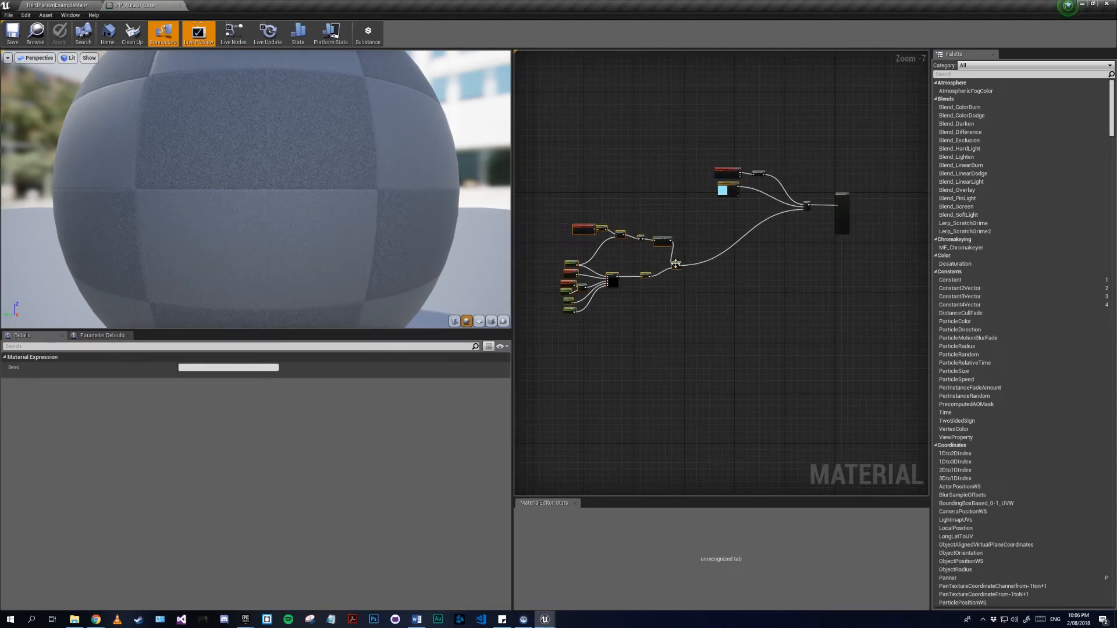
{"action": "left_click_drag", "start_coordinate": [676, 266], "coordinate": [656, 269]}
{"action": "key", "text": "c"}
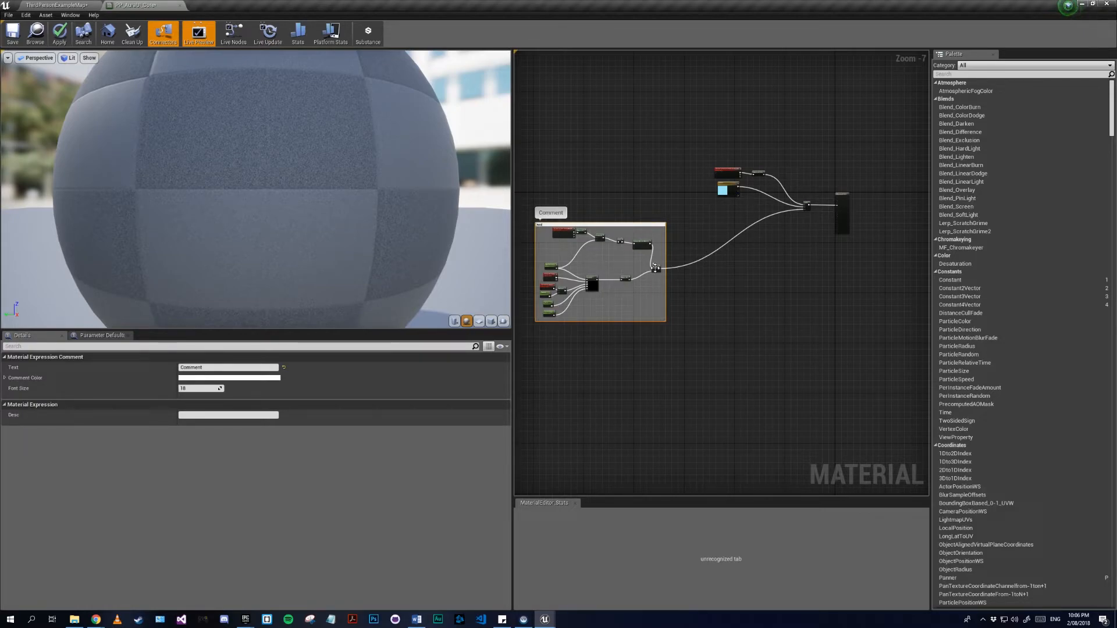
{"action": "key", "text": "Return"}
- Insert a new Multiply node between the Aura Outline output and the Lerp's Alpha, feeding the outline into input A
{"action": "scroll", "coordinate": [770, 308], "scroll_direction": "up", "scroll_amount": 5}
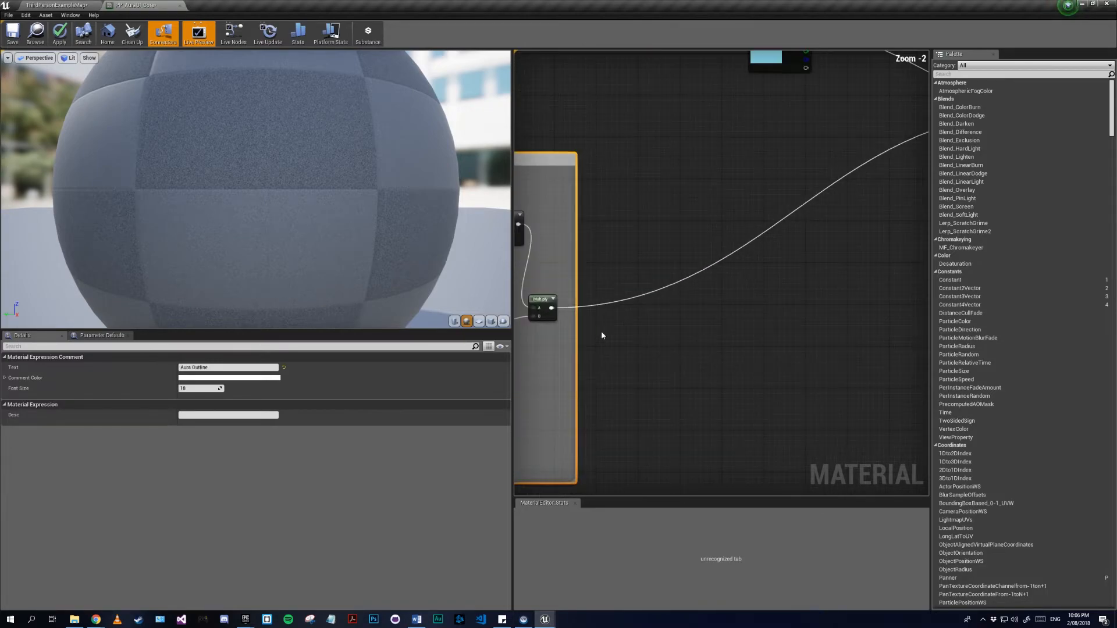
{"action": "left_click", "coordinate": [867, 291]}
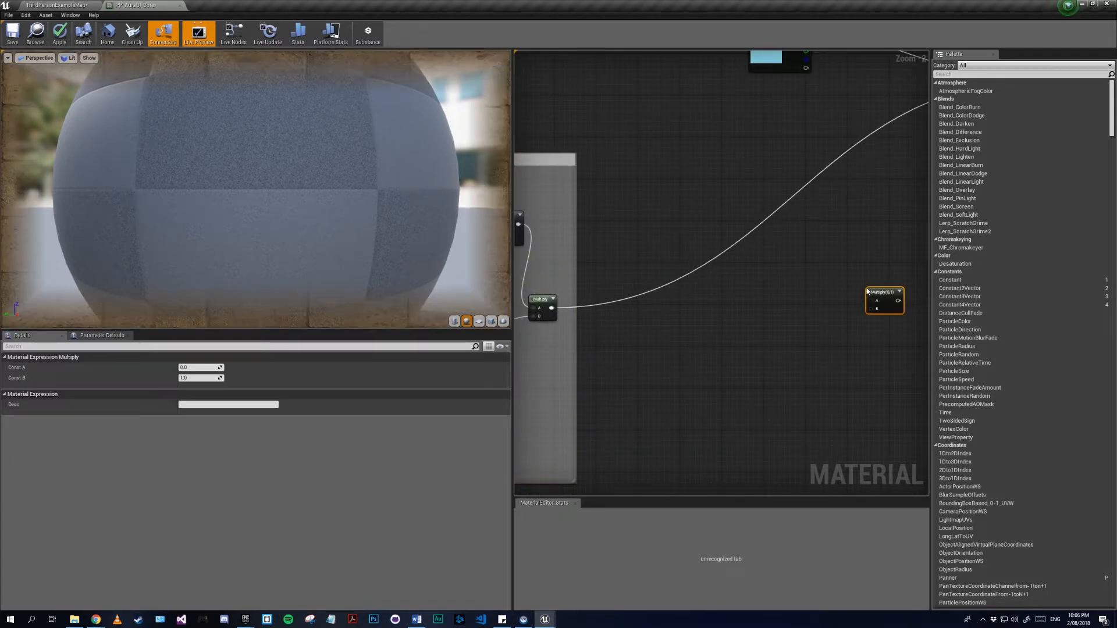
{"action": "left_click_drag", "start_coordinate": [874, 303], "coordinate": [551, 309]}
{"action": "right_click_drag", "start_coordinate": [888, 299], "coordinate": [749, 299]}
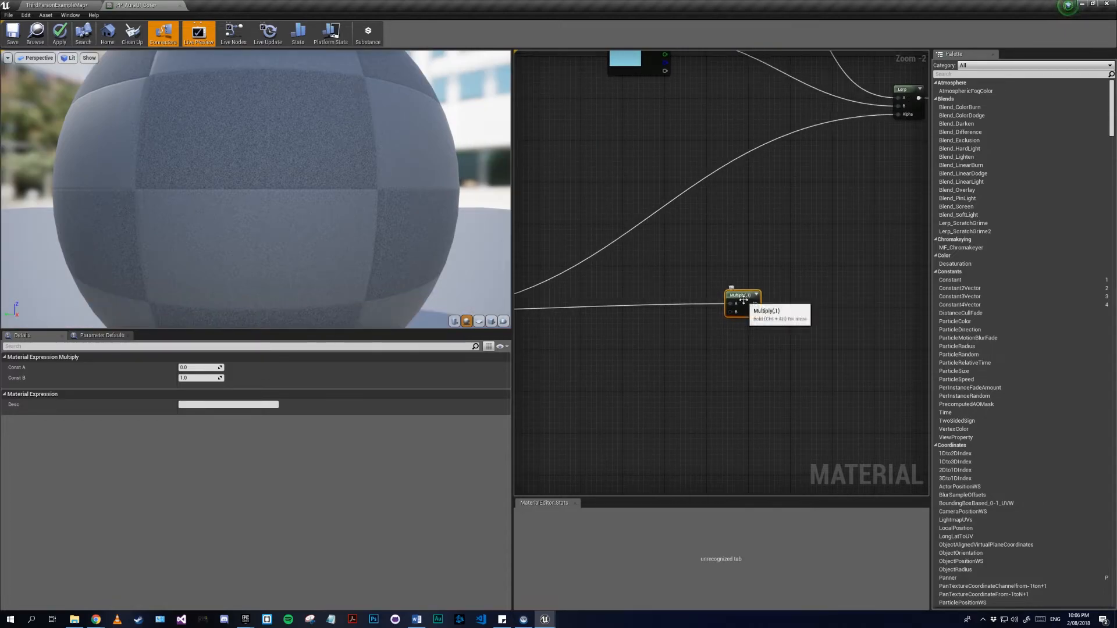
{"action": "left_click_drag", "start_coordinate": [749, 299], "coordinate": [898, 115]}
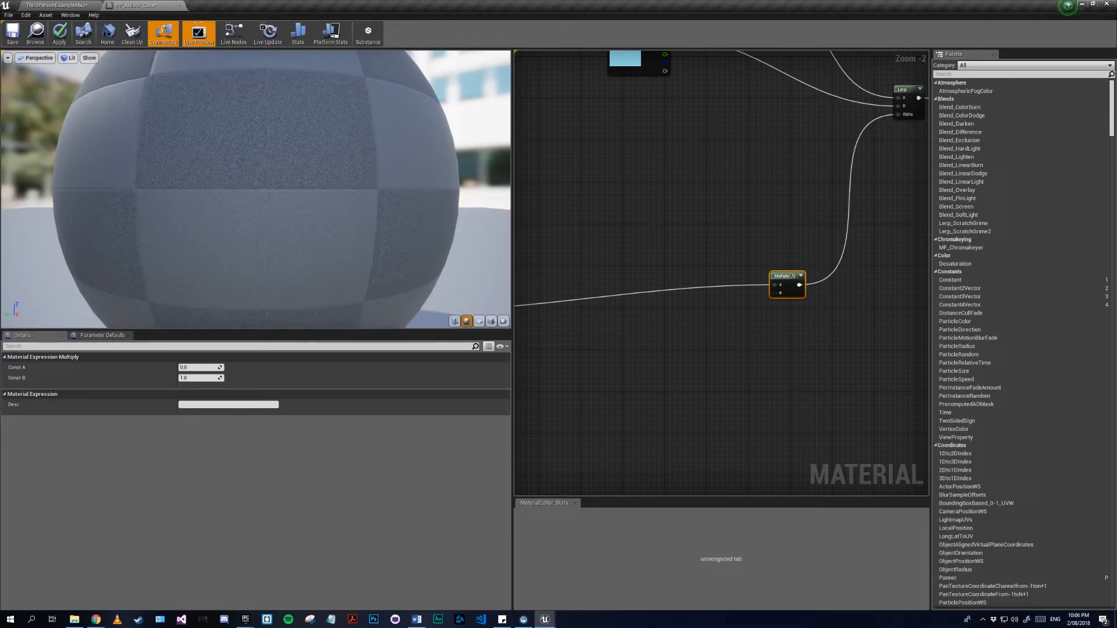
- Add a Texture Sample node below the new Multiply, assign the Good64x64TilingNoiseHighFreq texture and inspect the texture asset
{"action": "right_click_drag", "start_coordinate": [680, 450], "coordinate": [739, 327]}
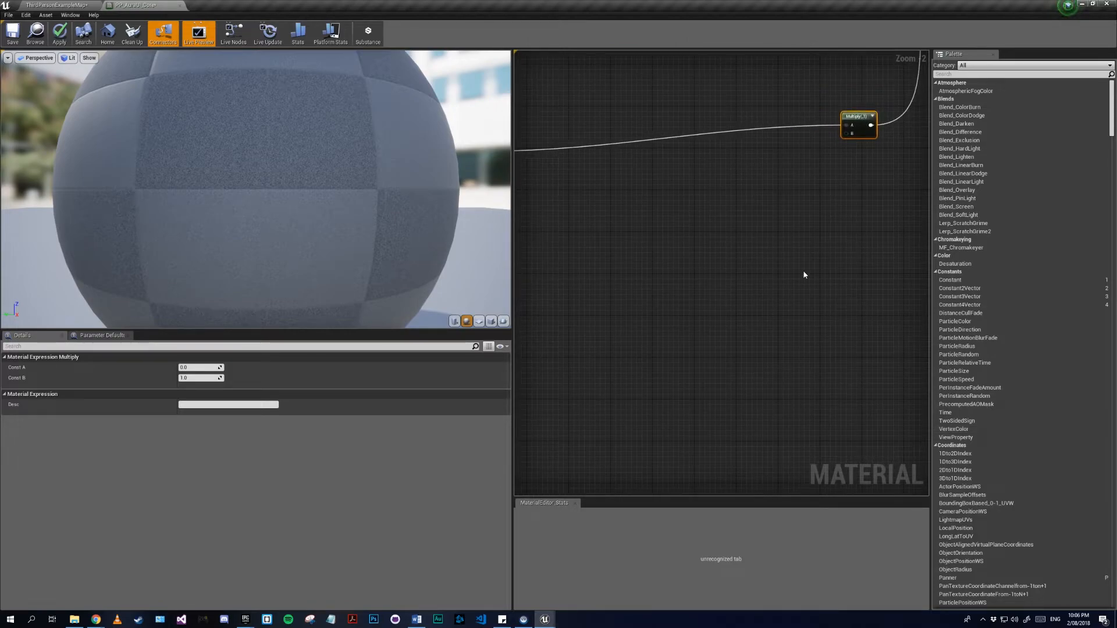
{"action": "left_click", "coordinate": [743, 288]}
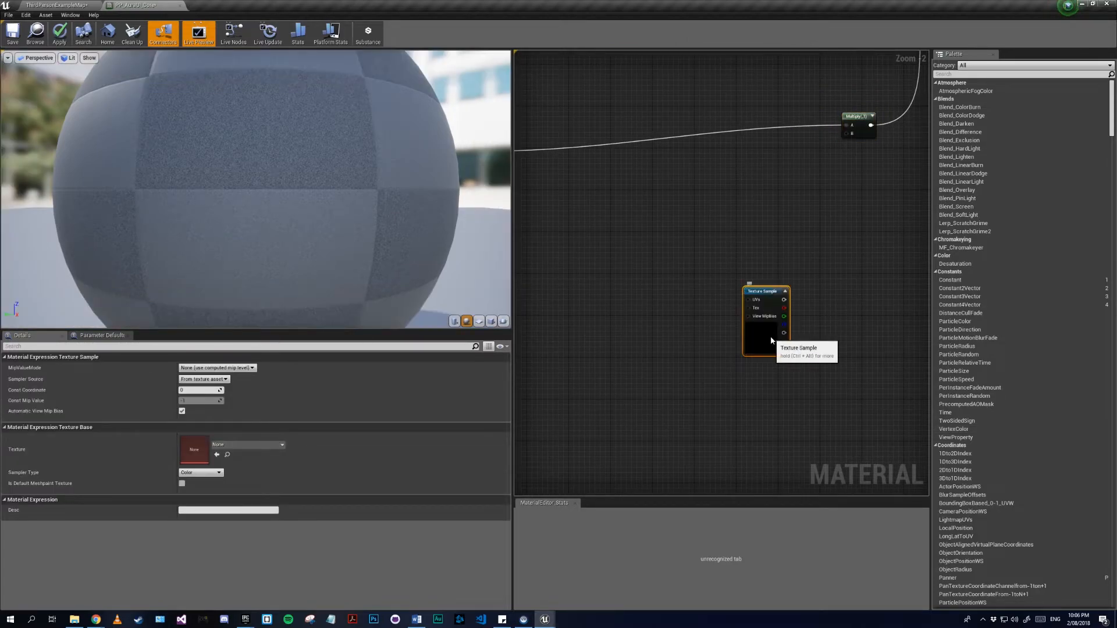
{"action": "left_click", "coordinate": [280, 445]}
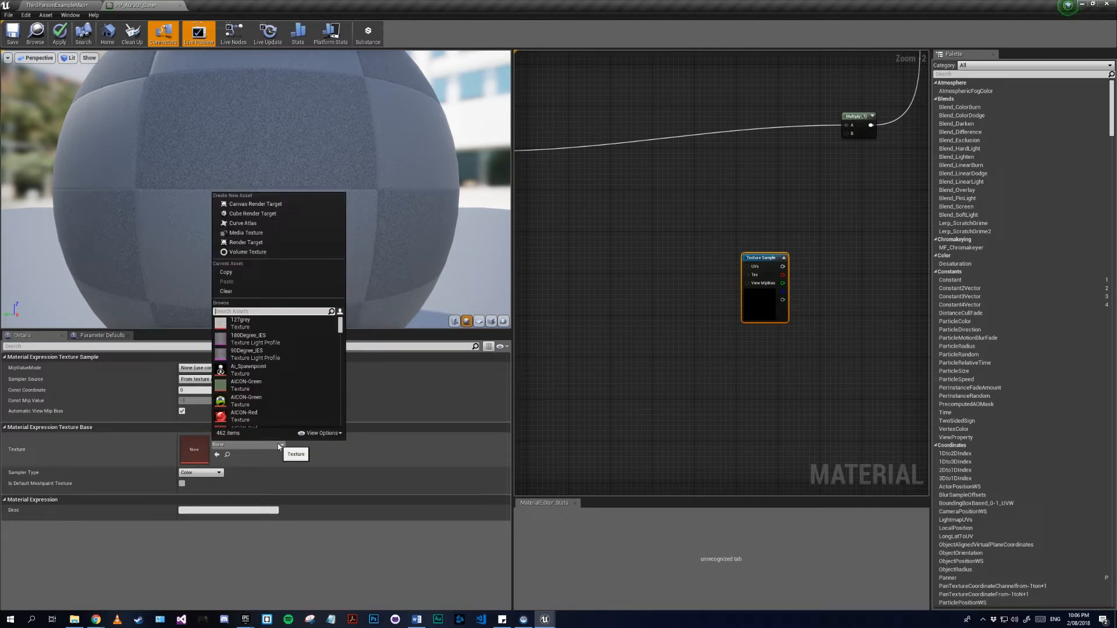
{"action": "type", "text": "noise"}
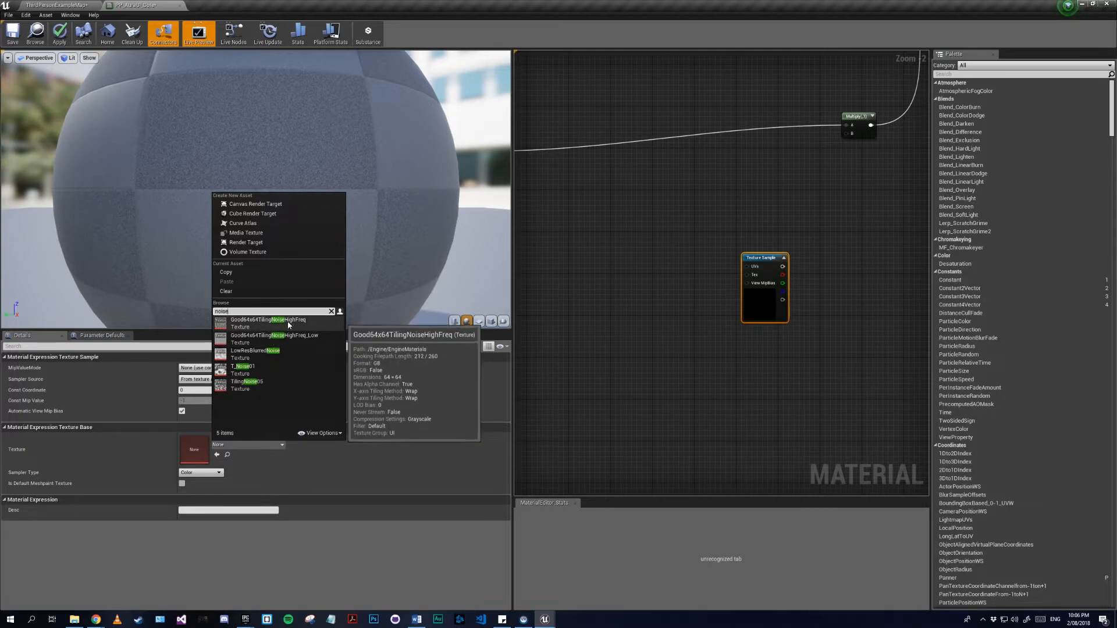
{"action": "left_click", "coordinate": [288, 323]}
{"action": "double_click", "coordinate": [196, 450]}
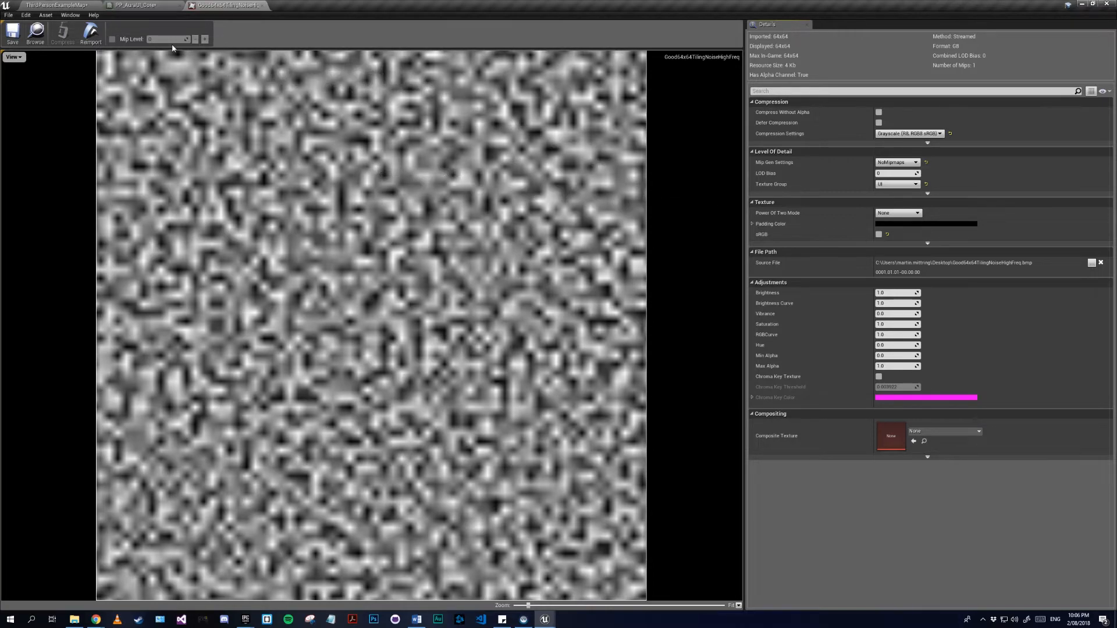
{"action": "left_click", "coordinate": [139, 5]}
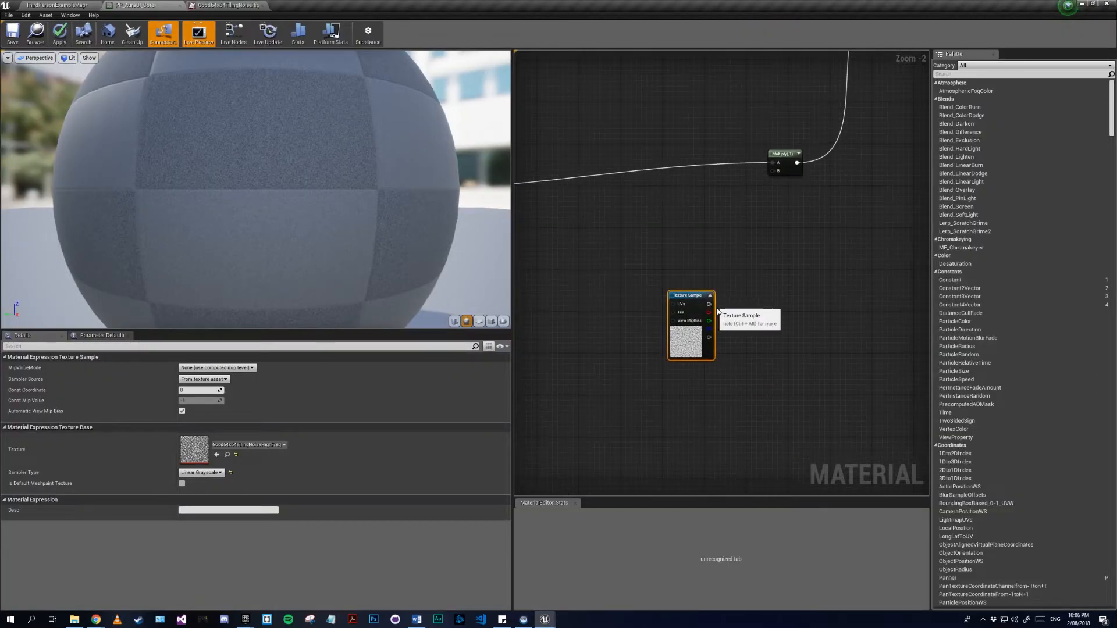
- Connect the noise Texture Sample to the Multiply's B input, apply the material and check the character's aura in the level
{"action": "left_click_drag", "start_coordinate": [710, 304], "coordinate": [773, 171]}
{"action": "left_click_drag", "start_coordinate": [692, 304], "coordinate": [703, 278]}
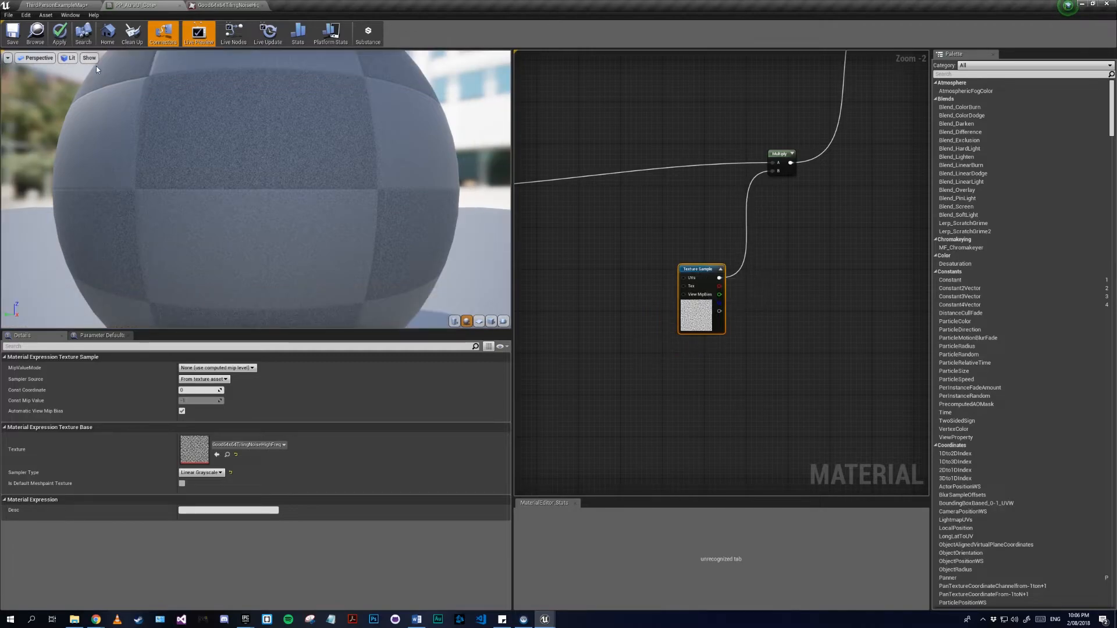
{"action": "left_click", "coordinate": [59, 32]}
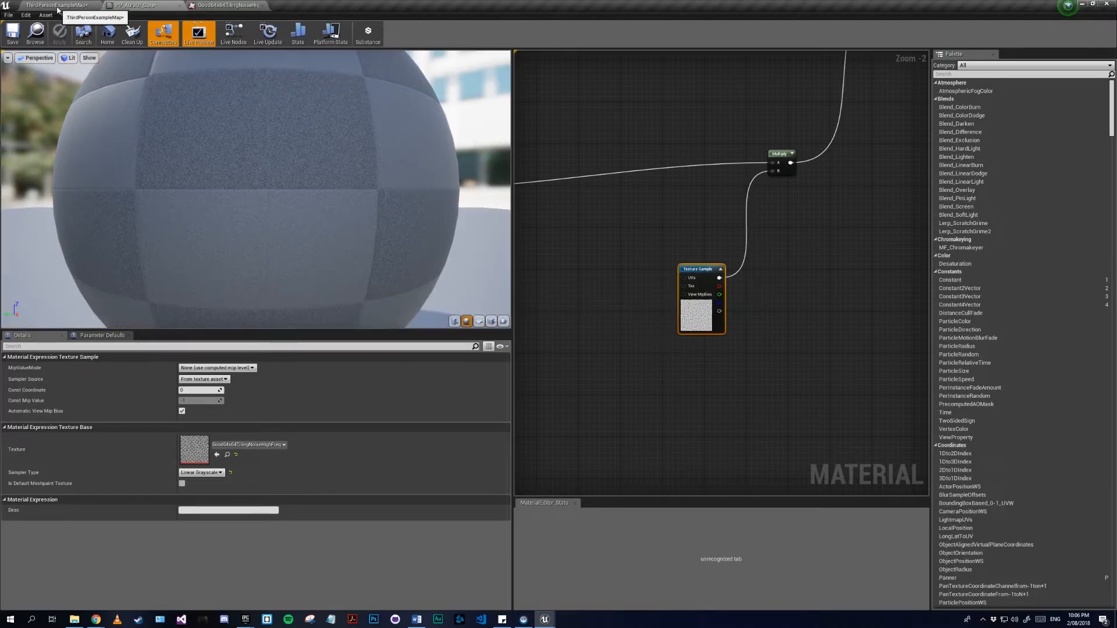
{"action": "left_click", "coordinate": [57, 7]}
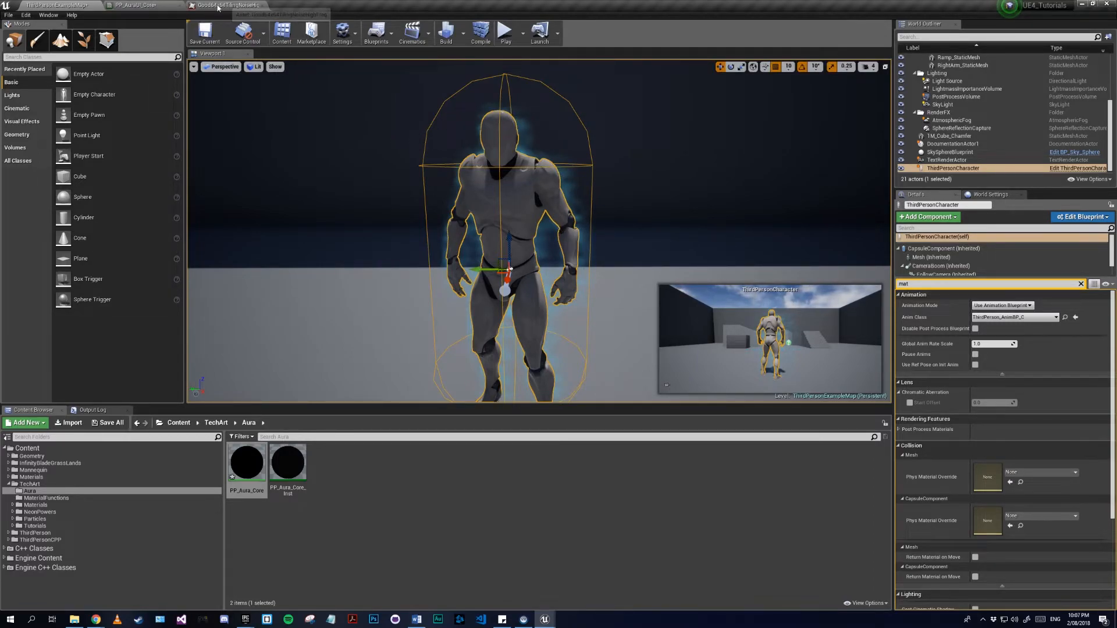
- Back in the aura material, lower the noise Texture Sample and shift the Aura Outline comment group farther from it to make room
{"action": "left_click", "coordinate": [143, 5]}
{"action": "right_click_drag", "start_coordinate": [618, 319], "coordinate": [736, 316]}
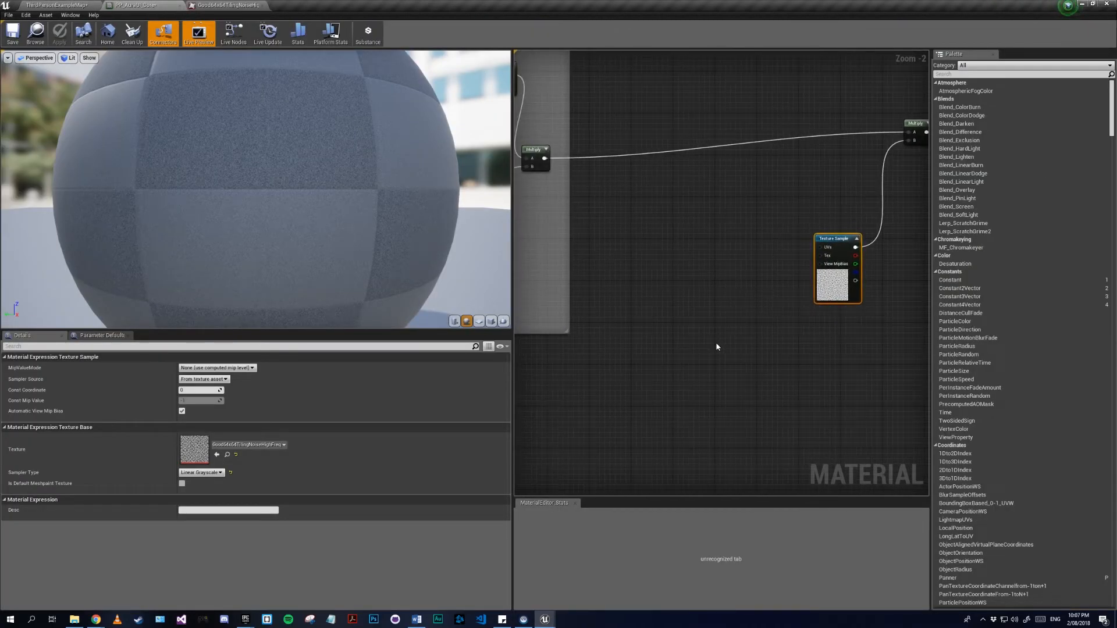
{"action": "right_click_drag", "start_coordinate": [682, 283], "coordinate": [609, 252]}
{"action": "scroll", "coordinate": [742, 249], "scroll_direction": "down", "scroll_amount": 1}
{"action": "scroll", "coordinate": [724, 258], "scroll_direction": "up", "scroll_amount": 1}
{"action": "left_click_drag", "start_coordinate": [725, 258], "coordinate": [741, 325]}
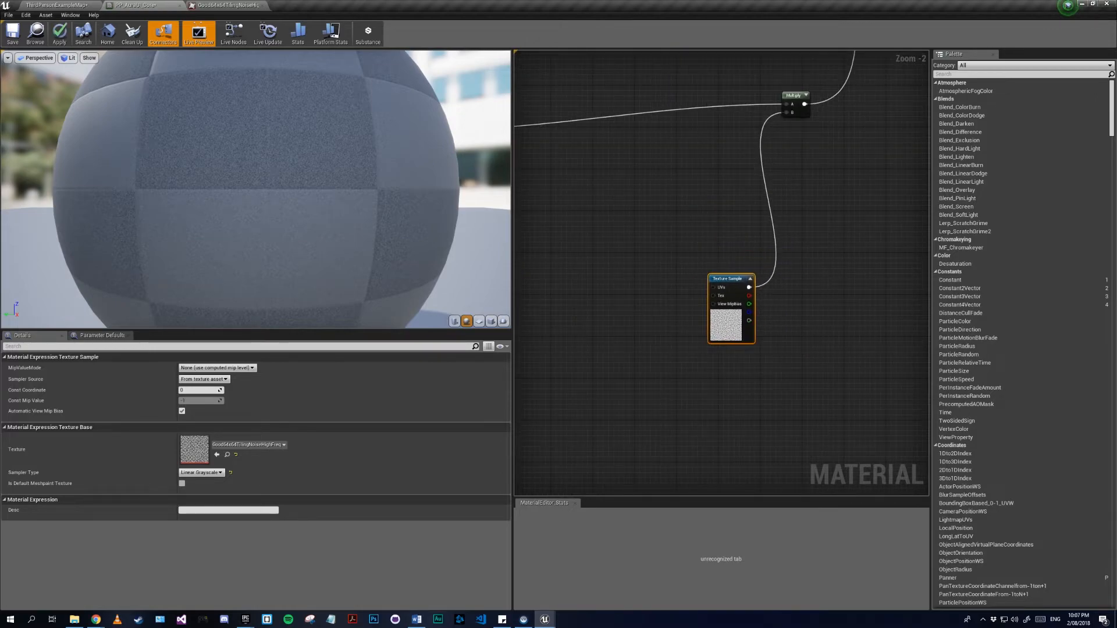
{"action": "right_click_drag", "start_coordinate": [631, 309], "coordinate": [1042, 406]}
{"action": "scroll", "coordinate": [1024, 406], "scroll_direction": "down", "scroll_amount": 3}
{"action": "scroll", "coordinate": [769, 284], "scroll_direction": "up", "scroll_amount": 2}
{"action": "right_click_drag", "start_coordinate": [769, 284], "coordinate": [618, 197]}
{"action": "scroll", "coordinate": [700, 279], "scroll_direction": "down", "scroll_amount": 8}
{"action": "right_click_drag", "start_coordinate": [579, 247], "coordinate": [606, 251]}
{"action": "left_click_drag", "start_coordinate": [549, 183], "coordinate": [729, 324]}
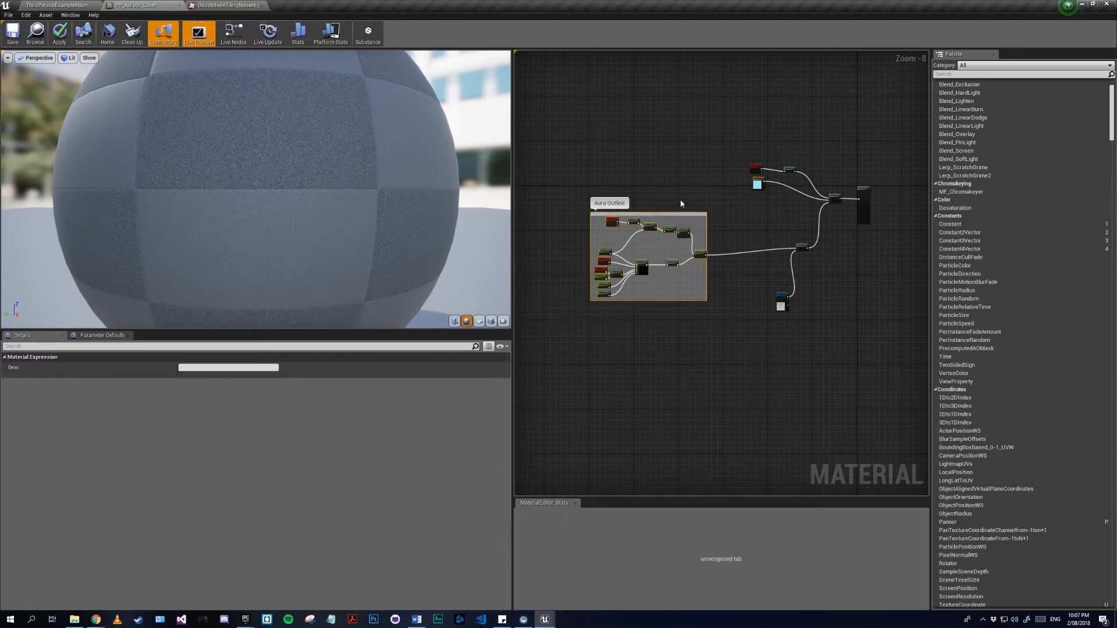
{"action": "left_click_drag", "start_coordinate": [688, 213], "coordinate": [631, 213]}
- Add a Panner node feeding the noise Texture Sample's UVs and set its Speed X to 0.1
{"action": "scroll", "coordinate": [761, 325], "scroll_direction": "up", "scroll_amount": 5}
{"action": "right_click_drag", "start_coordinate": [761, 327], "coordinate": [711, 355]}
{"action": "scroll", "coordinate": [688, 264], "scroll_direction": "up", "scroll_amount": 3}
{"action": "left_click", "coordinate": [666, 292]}
{"action": "left_click", "coordinate": [662, 290]}
{"action": "left_click_drag", "start_coordinate": [709, 303], "coordinate": [835, 241]}
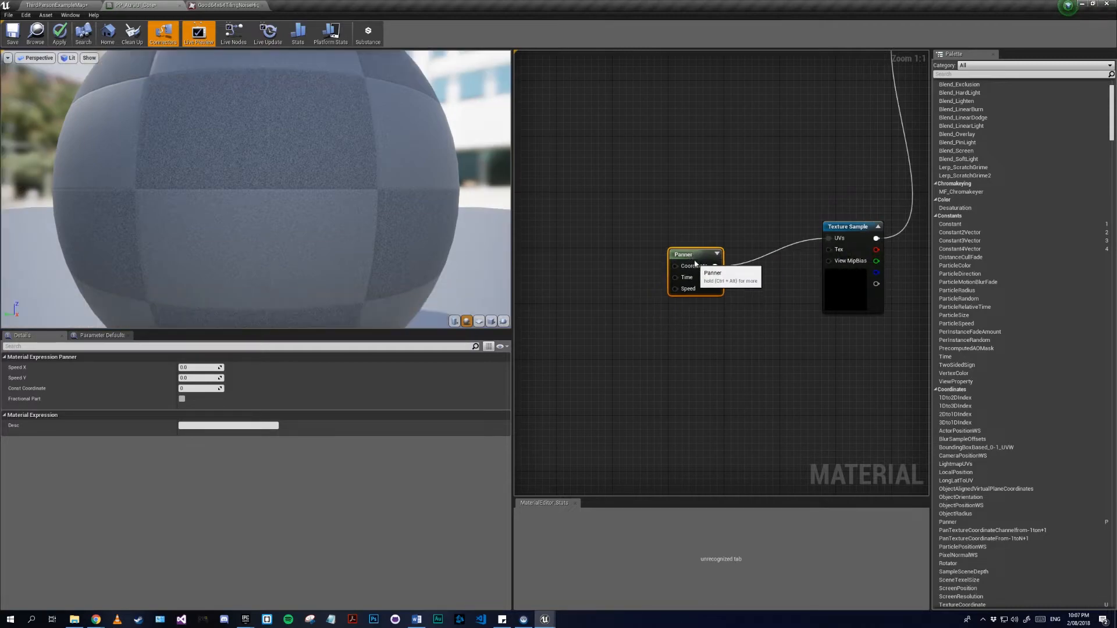
{"action": "left_click_drag", "start_coordinate": [688, 294], "coordinate": [693, 256]}
{"action": "left_click", "coordinate": [208, 368]}
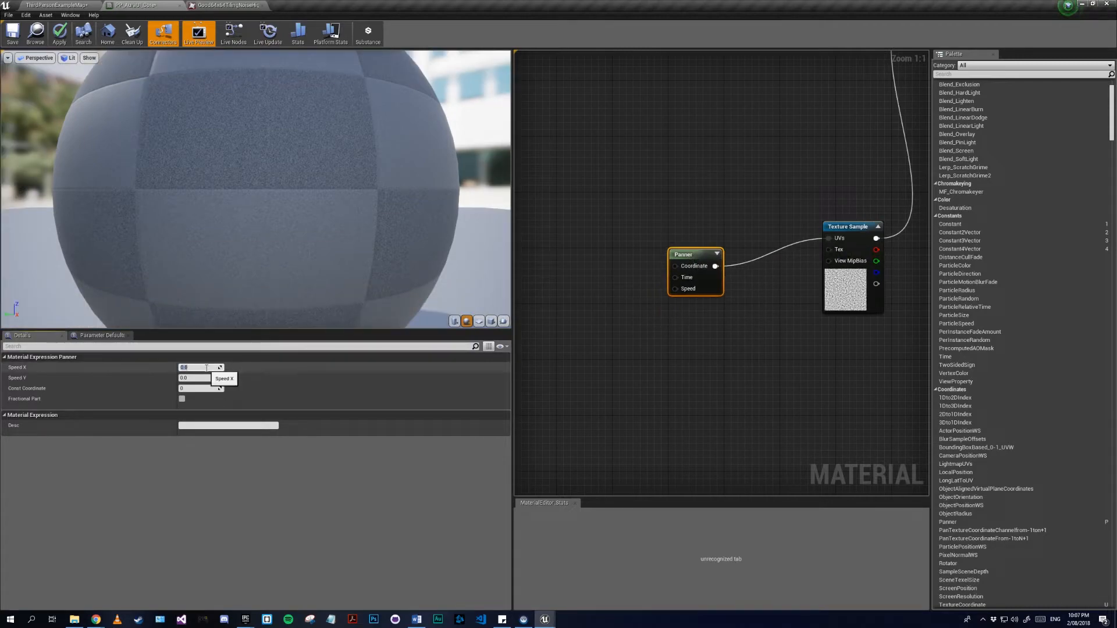
{"action": "type", "text": "0.1"}
{"action": "key", "text": "Return"}
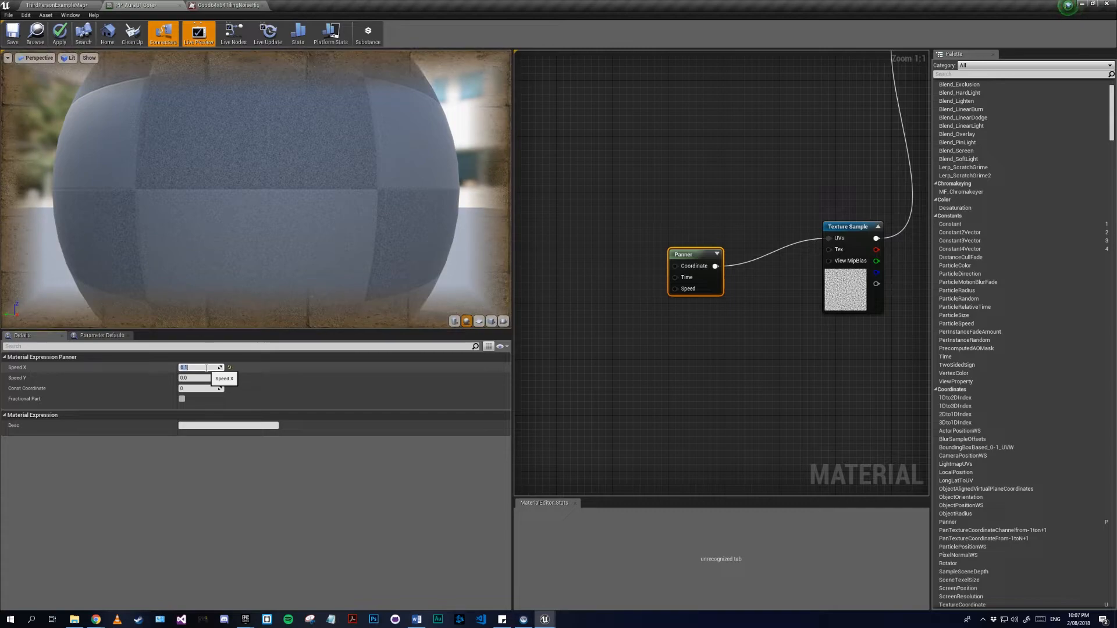
- Add a Multiply node feeding the Panner's Coordinate input and connect a TextureCoordinate node to its input A
{"action": "right_click_drag", "start_coordinate": [602, 381], "coordinate": [810, 392]}
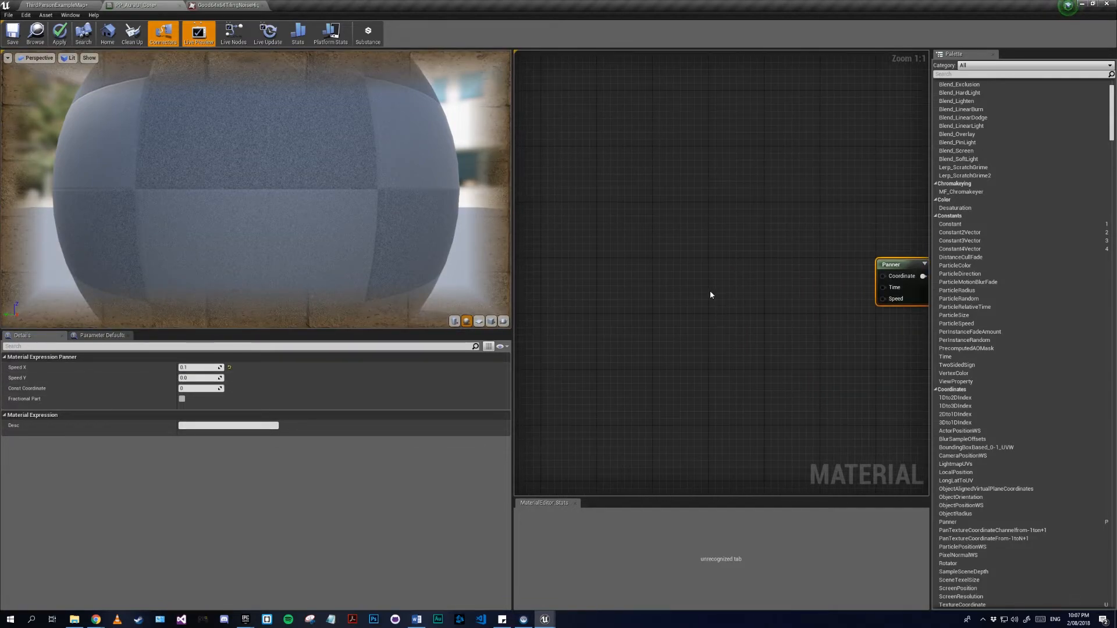
{"action": "left_click", "coordinate": [693, 279]}
{"action": "left_click_drag", "start_coordinate": [734, 290], "coordinate": [886, 276]}
{"action": "right_click_drag", "start_coordinate": [599, 323], "coordinate": [701, 316]}
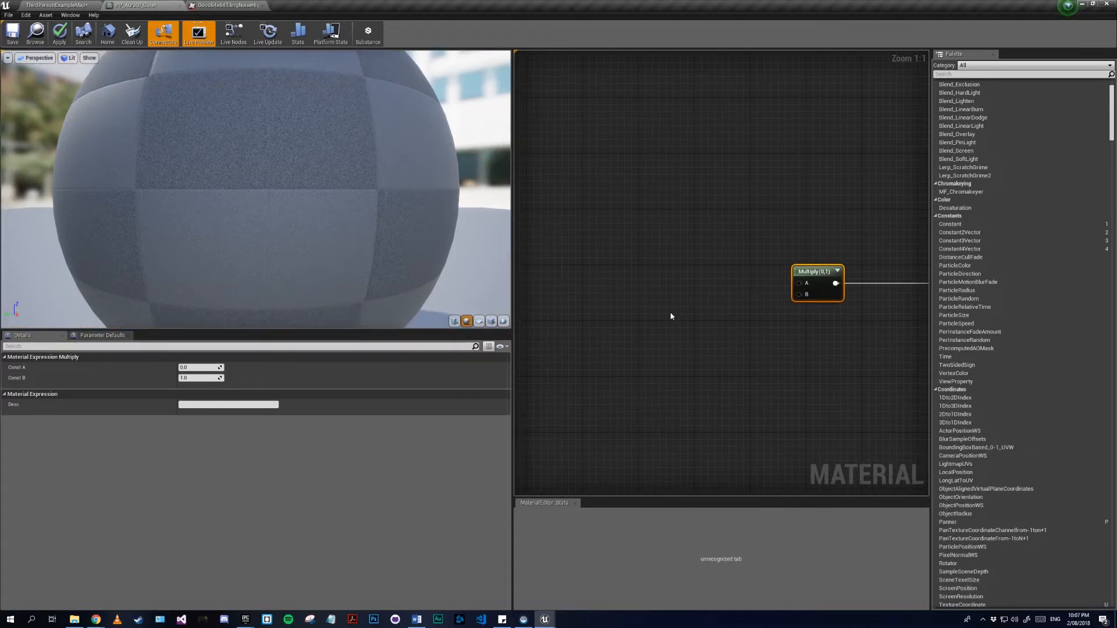
{"action": "right_click", "coordinate": [633, 269]}
{"action": "type", "text": "texc"}
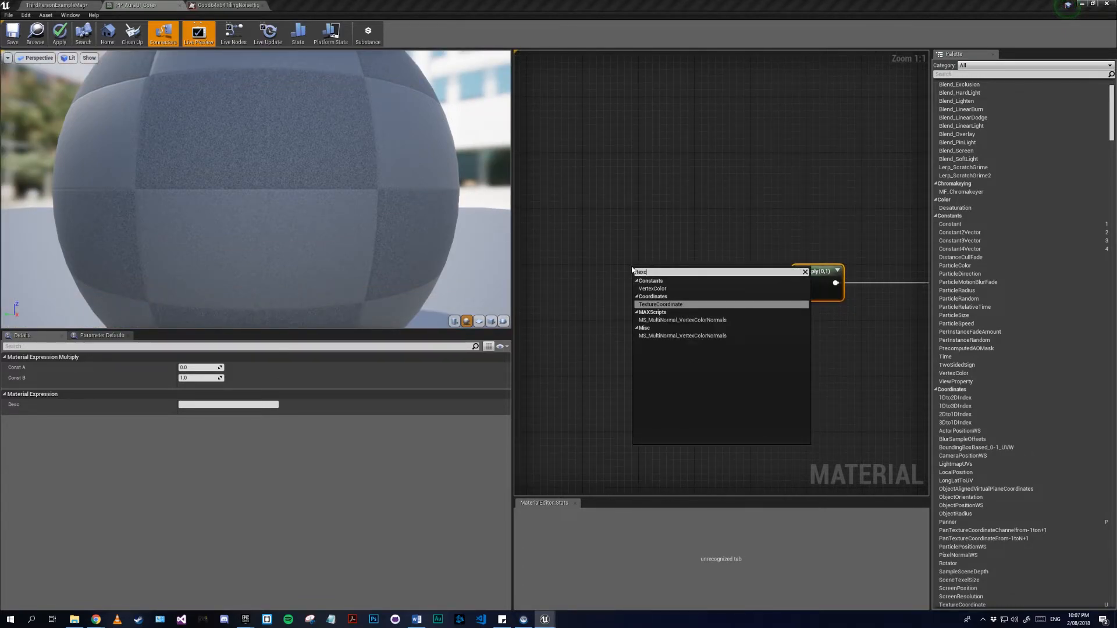
{"action": "key", "text": "Return"}
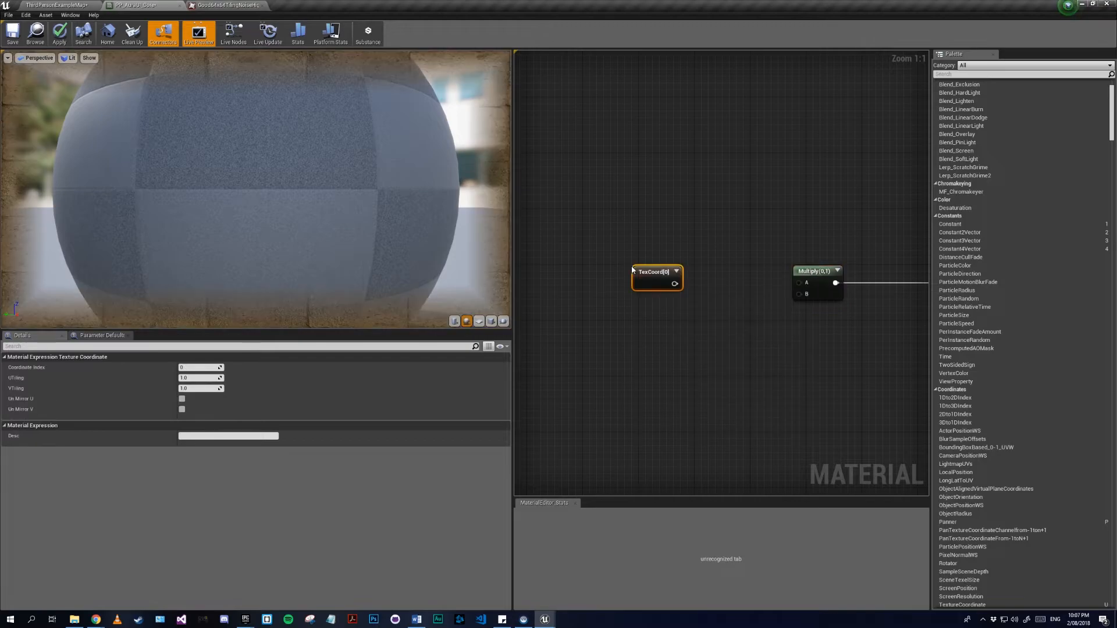
{"action": "left_click_drag", "start_coordinate": [664, 277], "coordinate": [800, 282]}
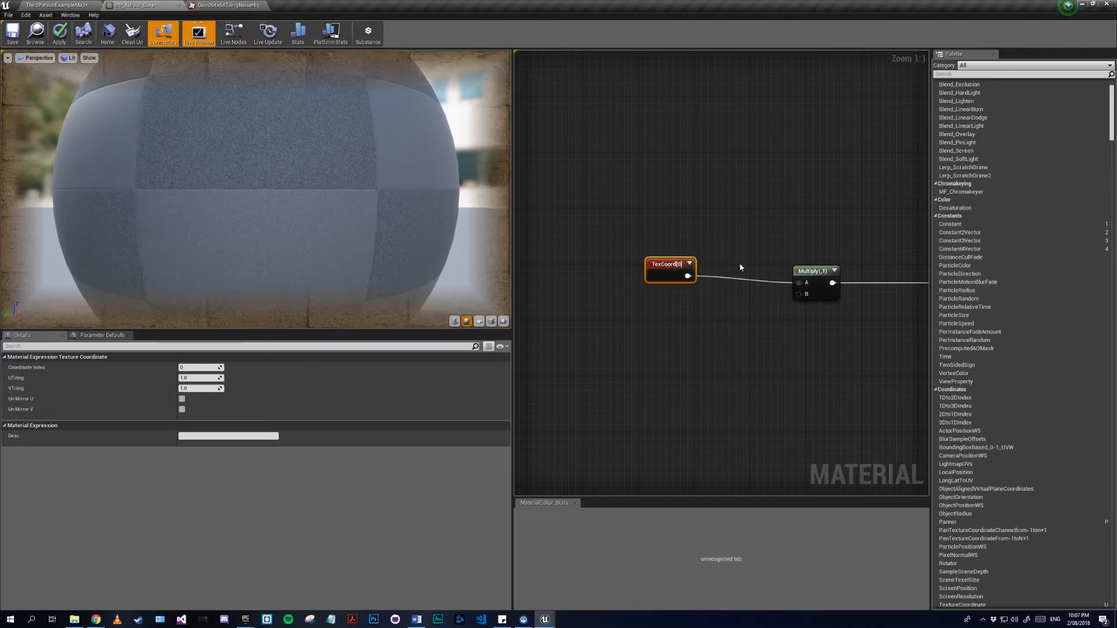
{"action": "left_click_drag", "start_coordinate": [664, 271], "coordinate": [671, 278]}
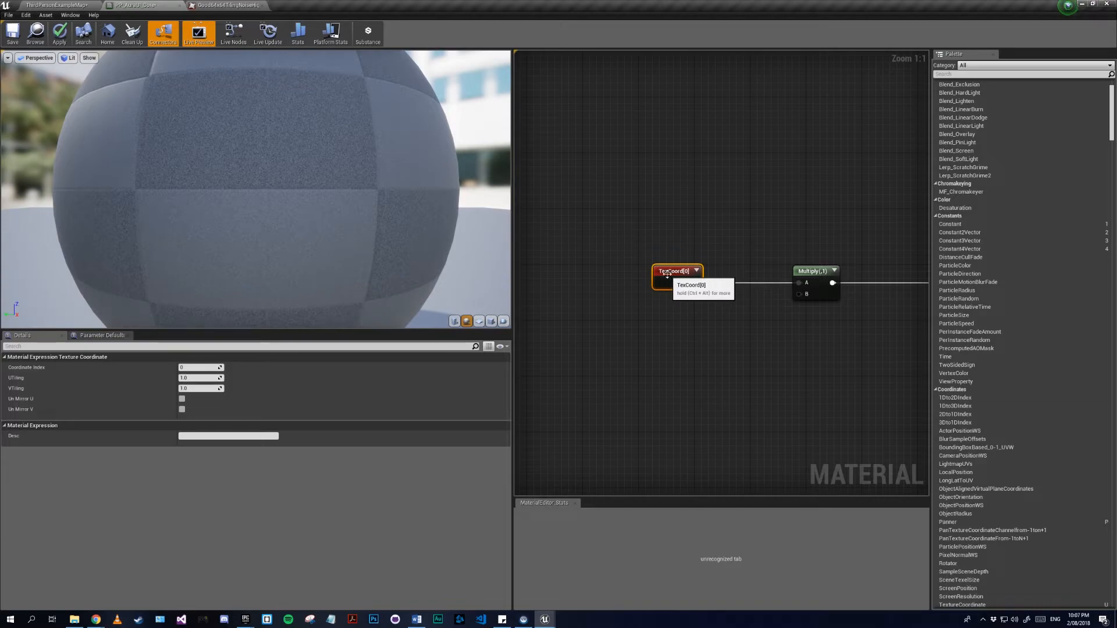
- Create a scalar parameter named NoiseTiling with default value 2 and connect it to the coordinate Multiply's B input
{"action": "left_click", "coordinate": [683, 332]}
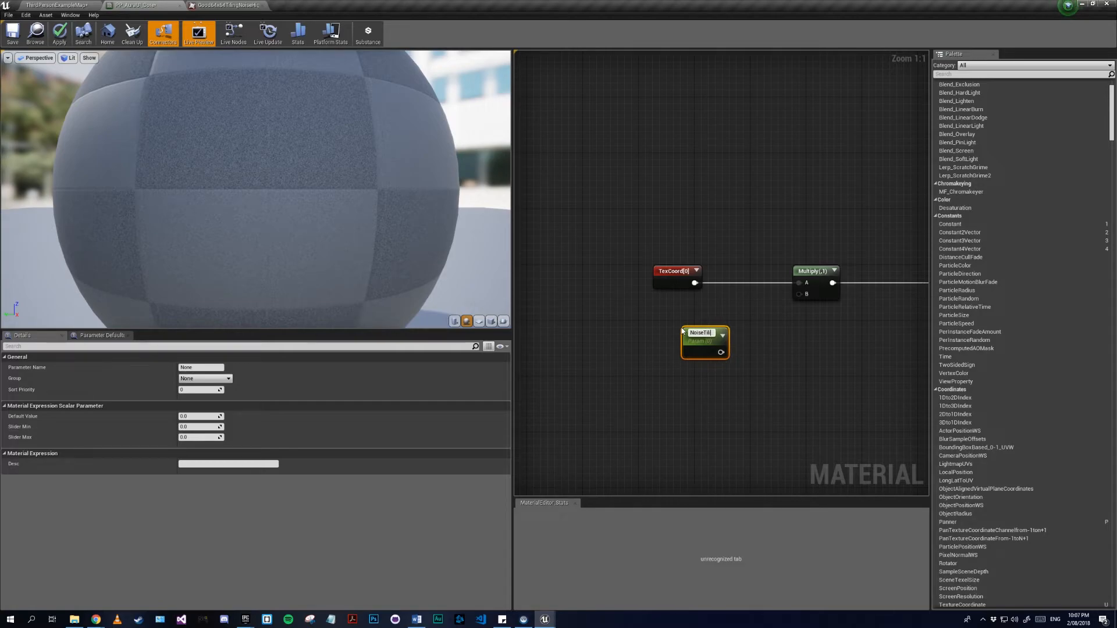
{"action": "key", "text": "Return"}
{"action": "left_click_drag", "start_coordinate": [721, 350], "coordinate": [671, 316]}
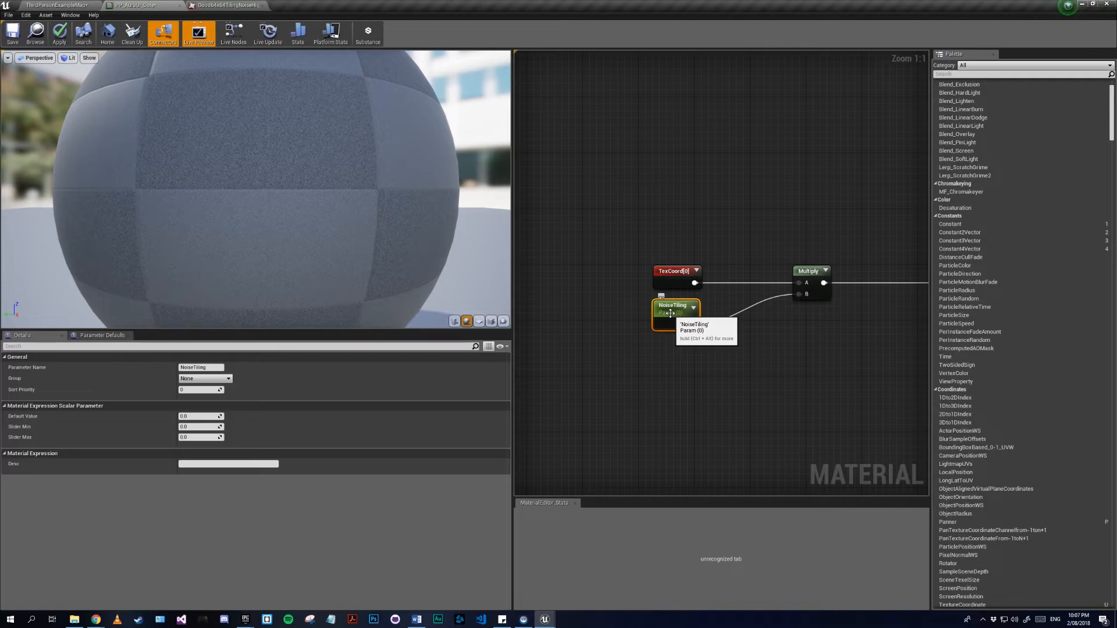
{"action": "left_click", "coordinate": [198, 417]}
{"action": "type", "text": "2"}
{"action": "left_click", "coordinate": [732, 379]}
- Add an Append node below the Panner and connect its output to the Panner's Speed input
{"action": "right_click_drag", "start_coordinate": [725, 361], "coordinate": [724, 329]}
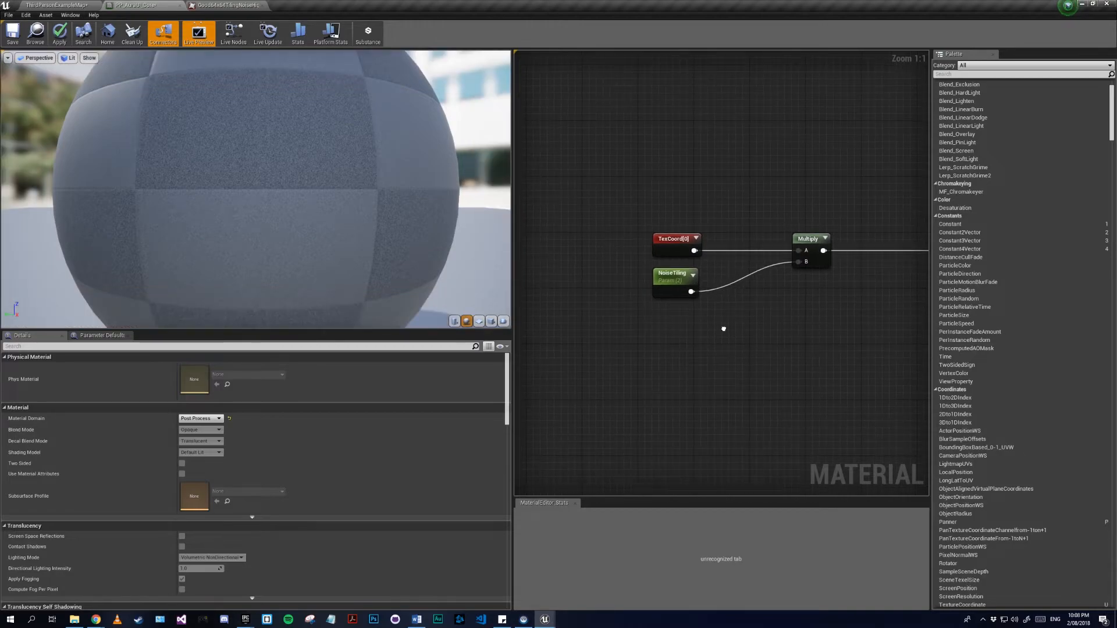
{"action": "right_click_drag", "start_coordinate": [738, 326], "coordinate": [545, 281]}
{"action": "right_click", "coordinate": [694, 295]}
{"action": "type", "text": "app"}
{"action": "key", "text": "Return"}
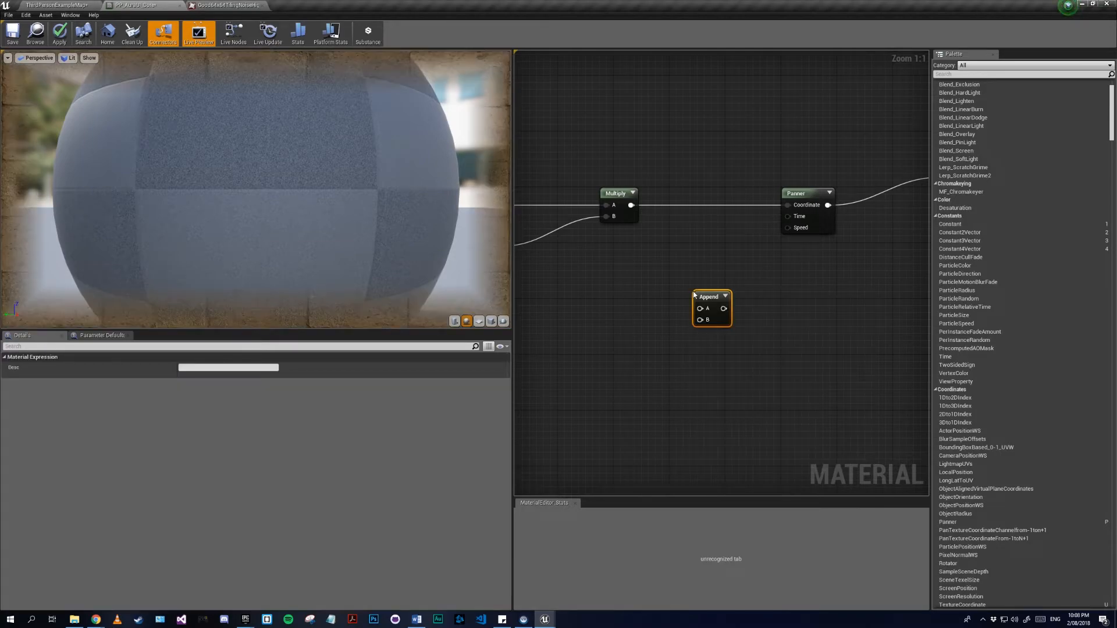
{"action": "left_click_drag", "start_coordinate": [724, 308], "coordinate": [788, 228]}
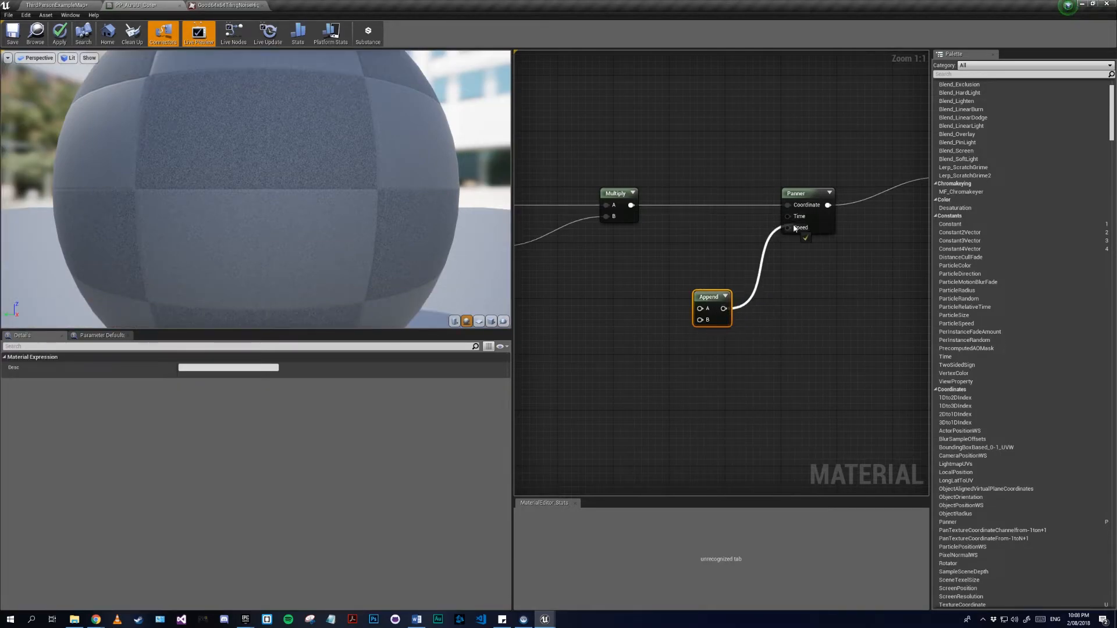
{"action": "right_click", "coordinate": [819, 288]}
{"action": "left_click", "coordinate": [765, 178]}
- Create a scalar parameter named NoiseSpeed with default value 0.25 and connect it to the Append's B input
{"action": "right_click_drag", "start_coordinate": [647, 350], "coordinate": [679, 296]}
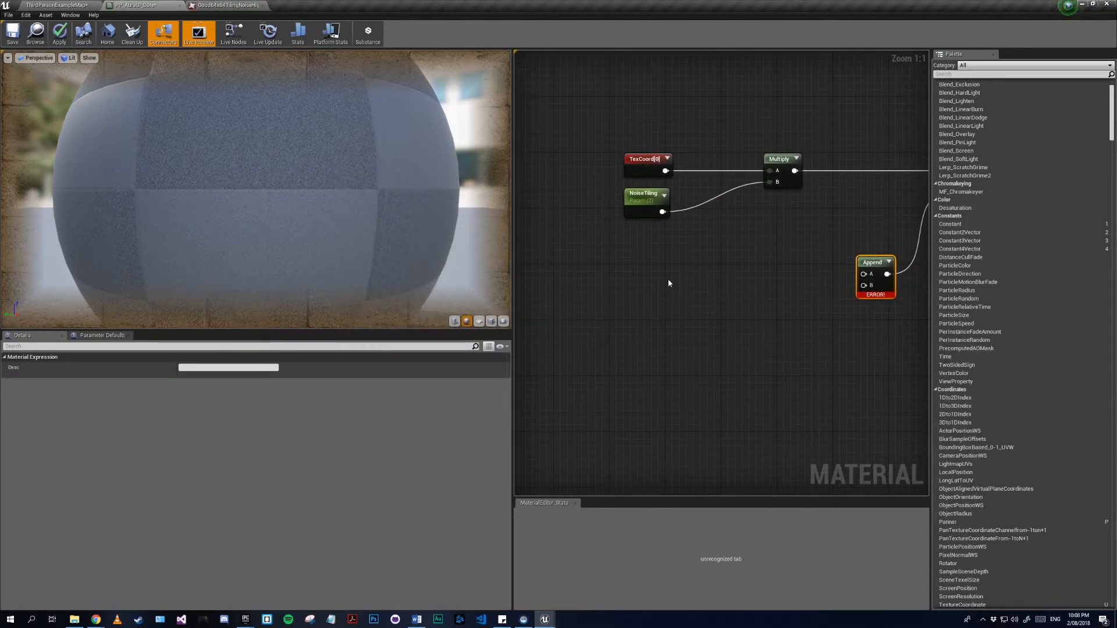
{"action": "left_click", "coordinate": [662, 300]}
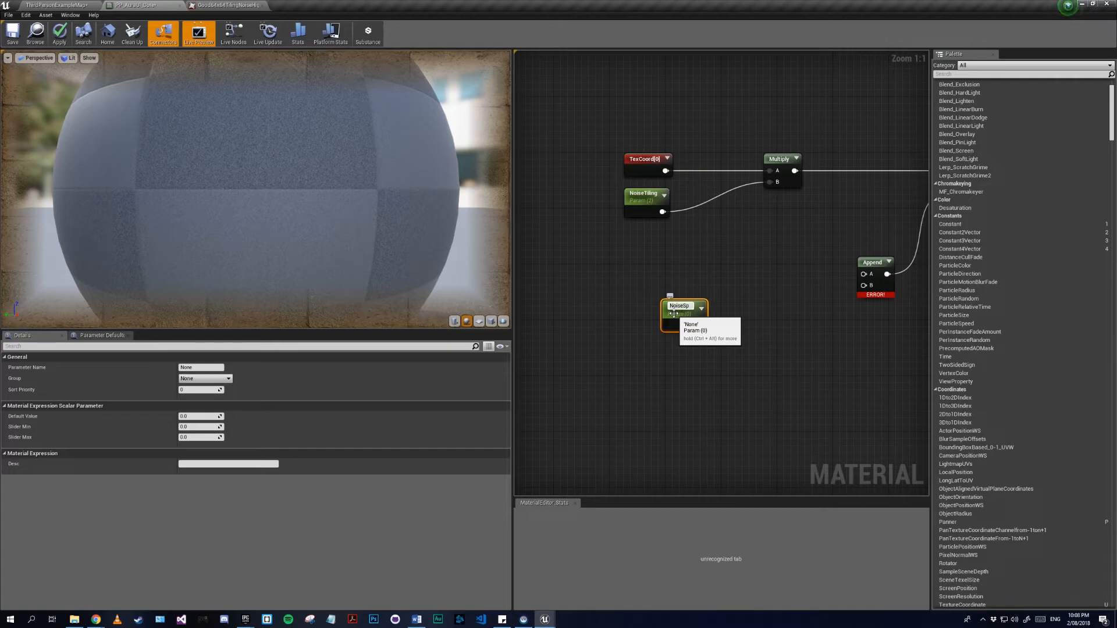
{"action": "key", "text": "Return"}
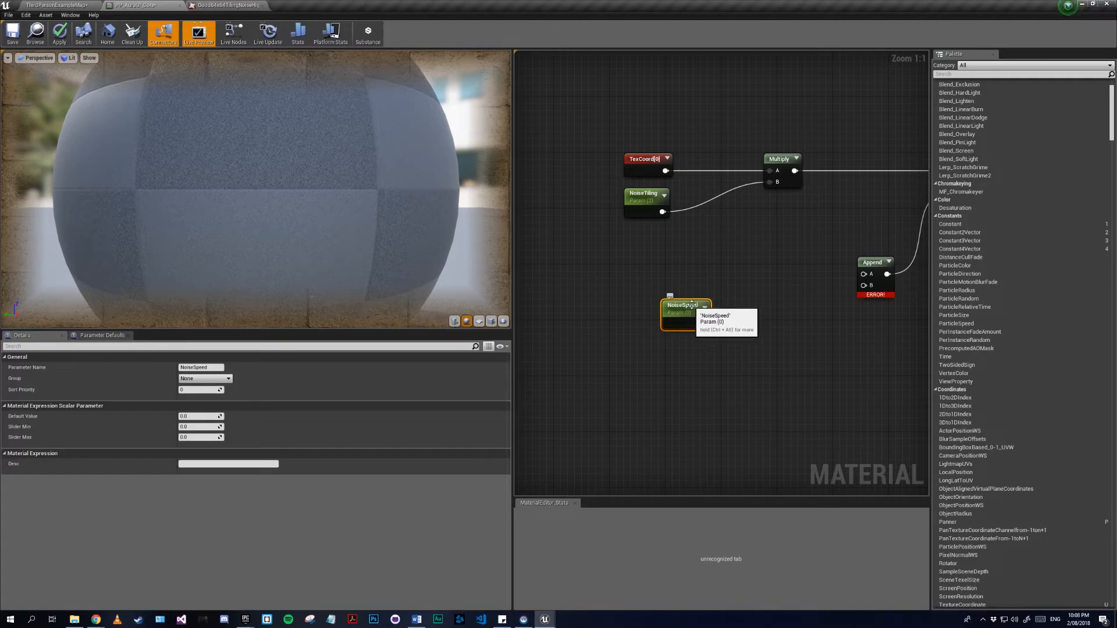
{"action": "left_click_drag", "start_coordinate": [703, 324], "coordinate": [865, 287]}
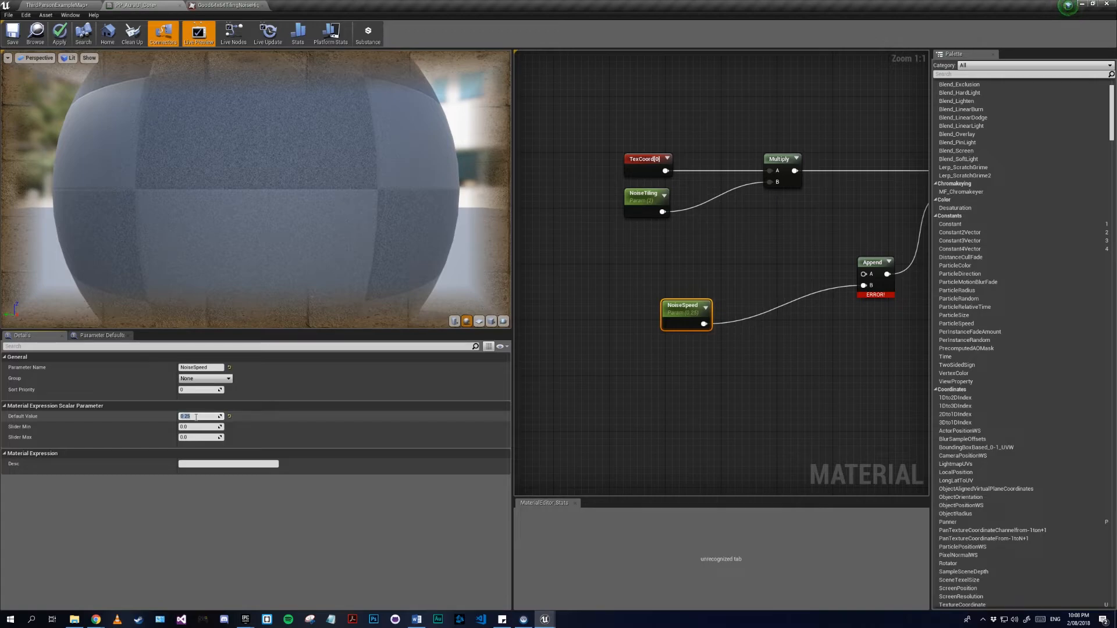
{"action": "left_click_drag", "start_coordinate": [678, 323], "coordinate": [689, 358]}
{"action": "right_click_drag", "start_coordinate": [731, 249], "coordinate": [638, 309]}
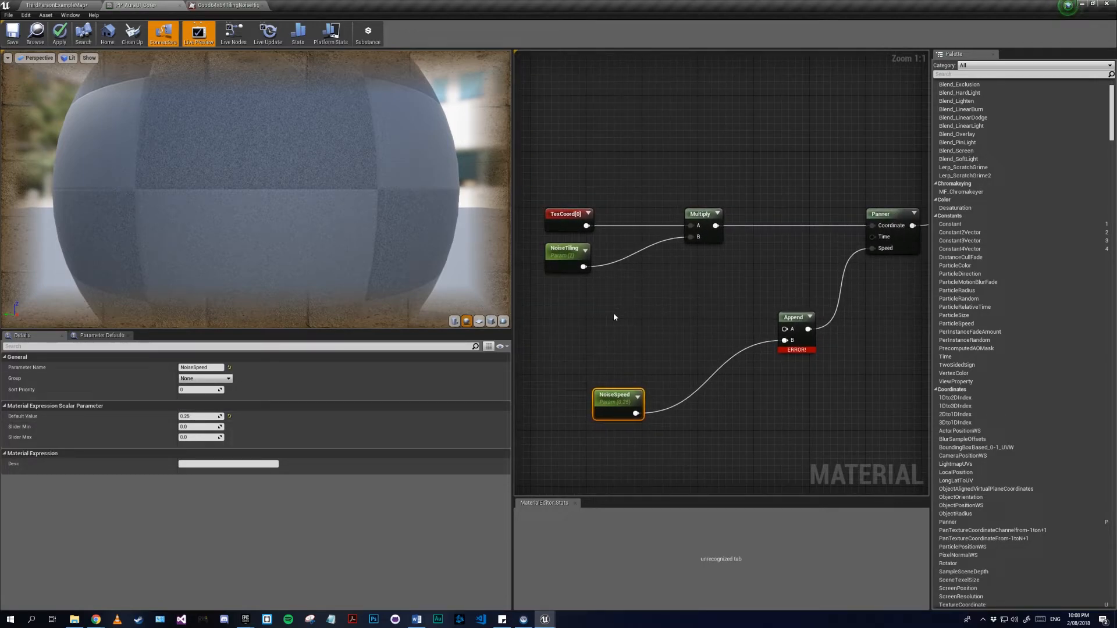
- Connect a Constant node of 0 to the Append's A input and line it up with the NoiseSpeed parameter
{"action": "left_click", "coordinate": [613, 313]}
{"action": "left_click_drag", "start_coordinate": [629, 330], "coordinate": [782, 329]}
{"action": "left_click_drag", "start_coordinate": [611, 399], "coordinate": [612, 356]}
{"action": "left_click_drag", "start_coordinate": [556, 277], "coordinate": [666, 396]}
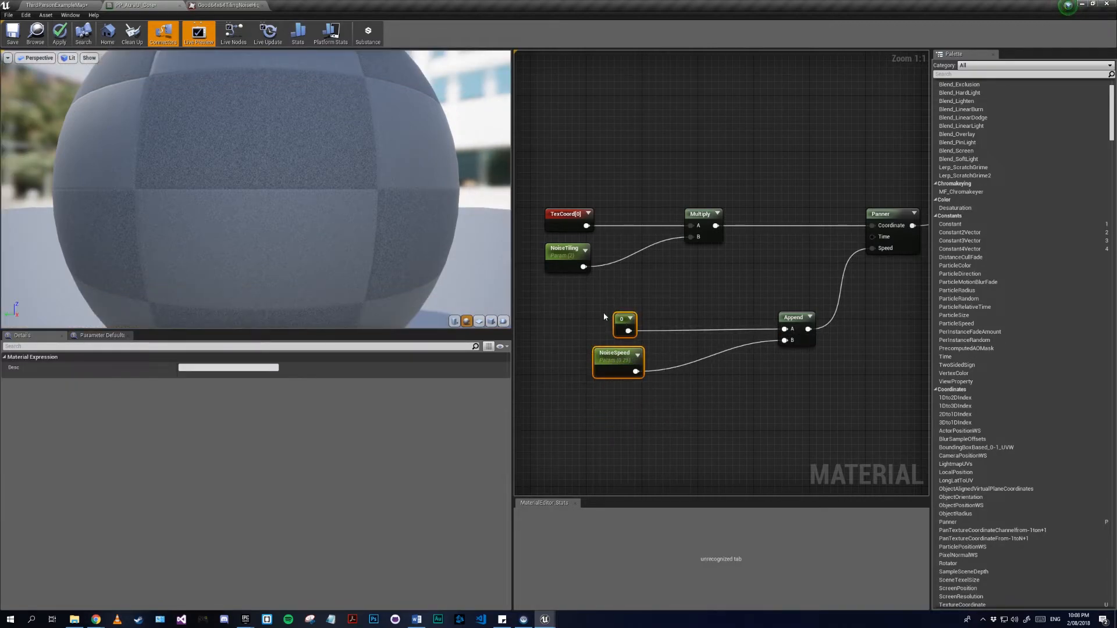
{"action": "left_click_drag", "start_coordinate": [624, 325], "coordinate": [638, 324]}
{"action": "left_click", "coordinate": [644, 422]}
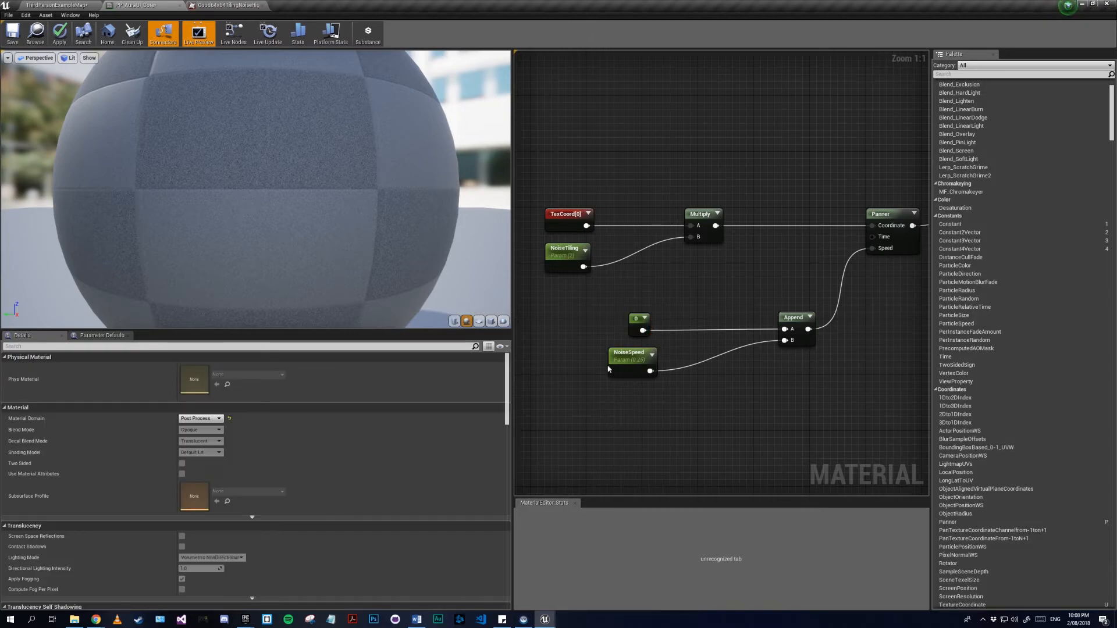
{"action": "right_click_drag", "start_coordinate": [678, 417], "coordinate": [655, 410]}
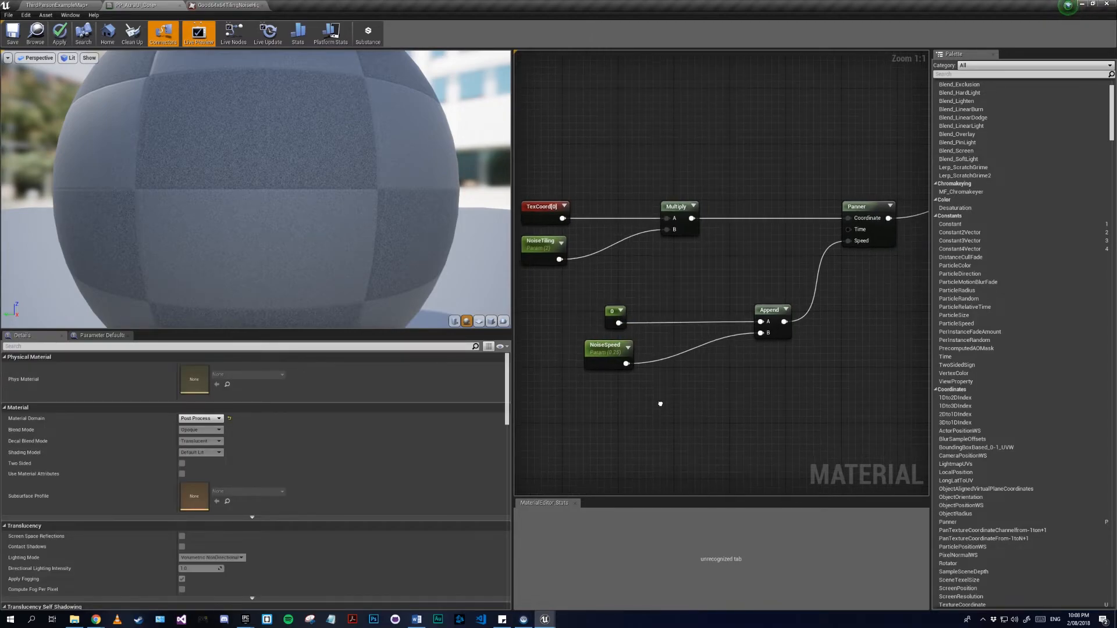
{"action": "left_click", "coordinate": [655, 411]}
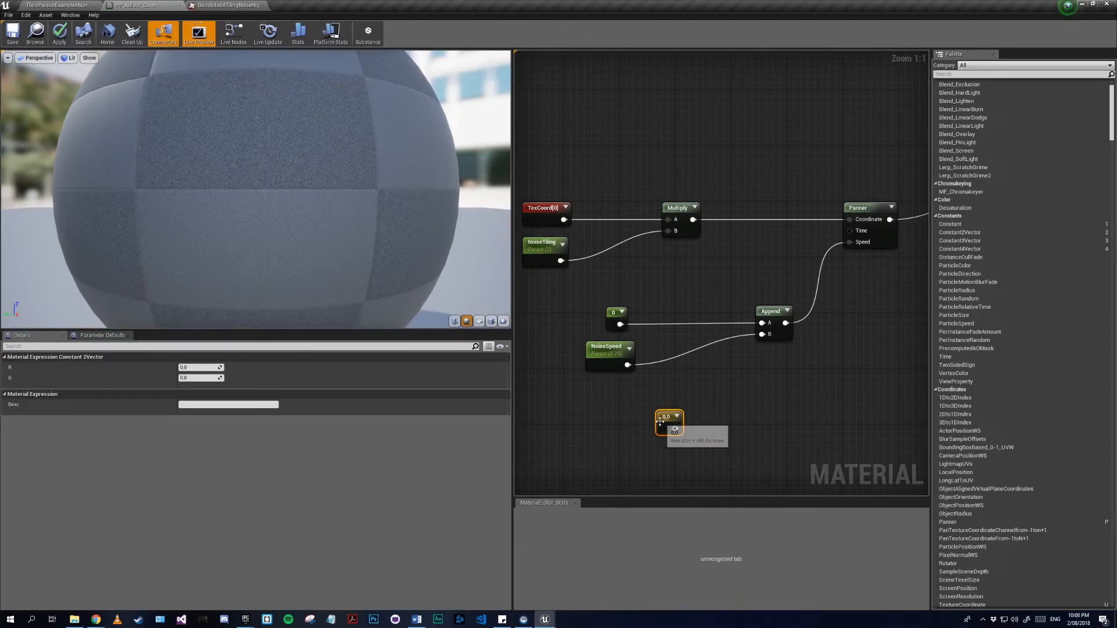
{"action": "key", "text": "Delete"}
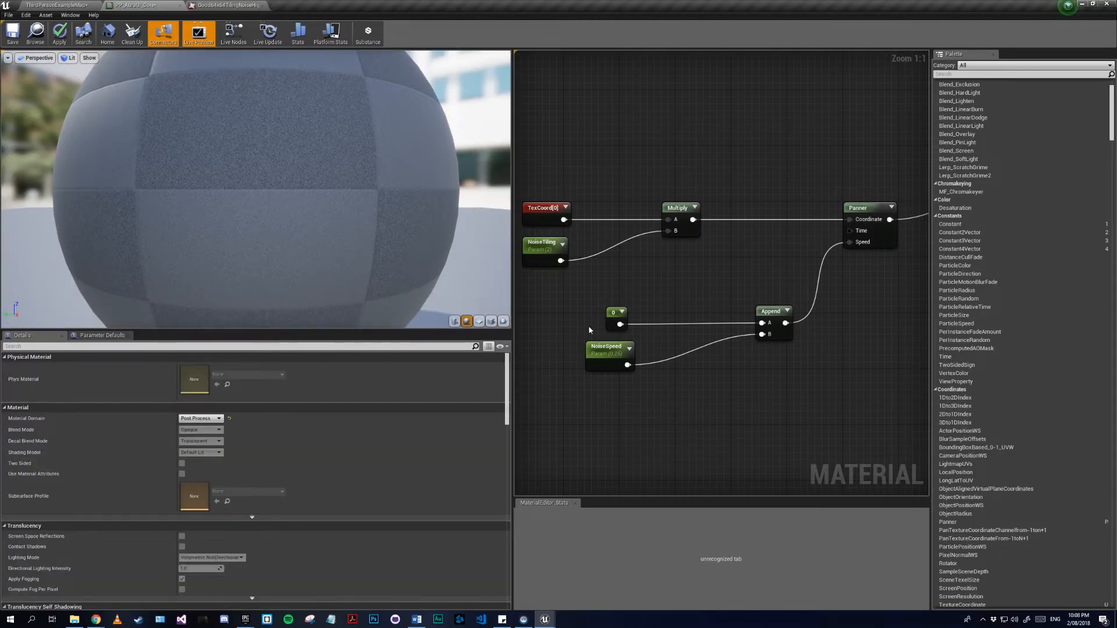
- Select the texture coordinate, tiling, speed and Panner nodes and reposition them together in the material graph
{"action": "scroll", "coordinate": [727, 326], "scroll_direction": "down", "scroll_amount": 2}
{"action": "right_click_drag", "start_coordinate": [912, 330], "coordinate": [771, 327]}
{"action": "right_click_drag", "start_coordinate": [646, 236], "coordinate": [764, 217]}
{"action": "left_click_drag", "start_coordinate": [584, 206], "coordinate": [823, 378]}
{"action": "left_click_drag", "start_coordinate": [830, 235], "coordinate": [862, 225]}
- Apply the material changes and check the aura on the character in the ThirdPersonExampleMap level
{"action": "left_click", "coordinate": [60, 35]}
{"action": "left_click", "coordinate": [69, 5]}
{"action": "scroll", "coordinate": [564, 202], "scroll_direction": "down", "scroll_amount": 6}
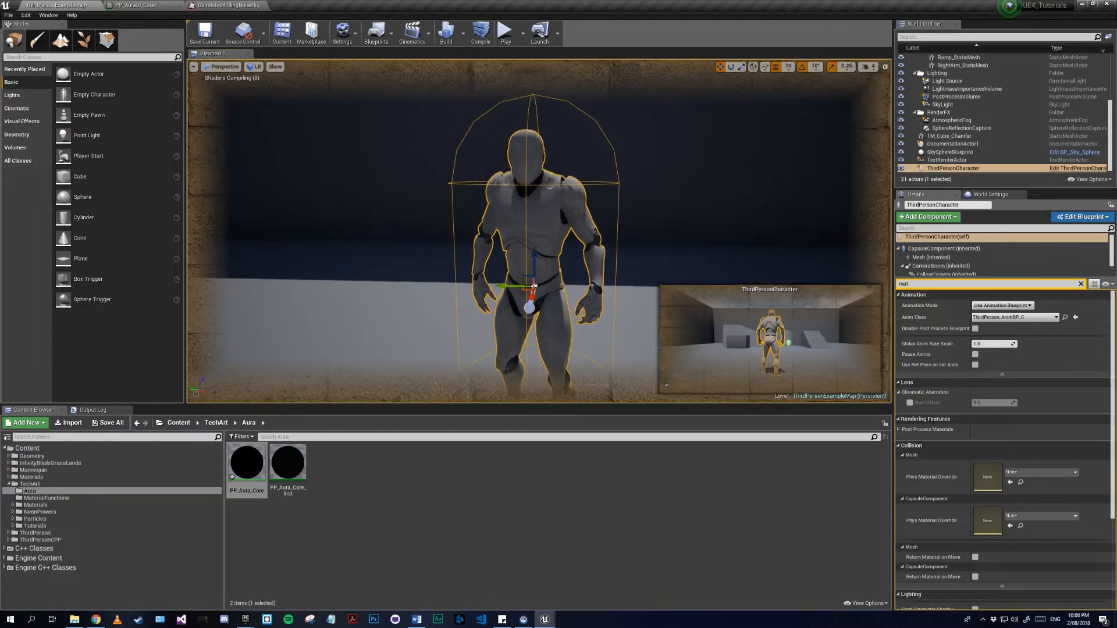
{"action": "scroll", "coordinate": [629, 212], "scroll_direction": "up", "scroll_amount": 8}
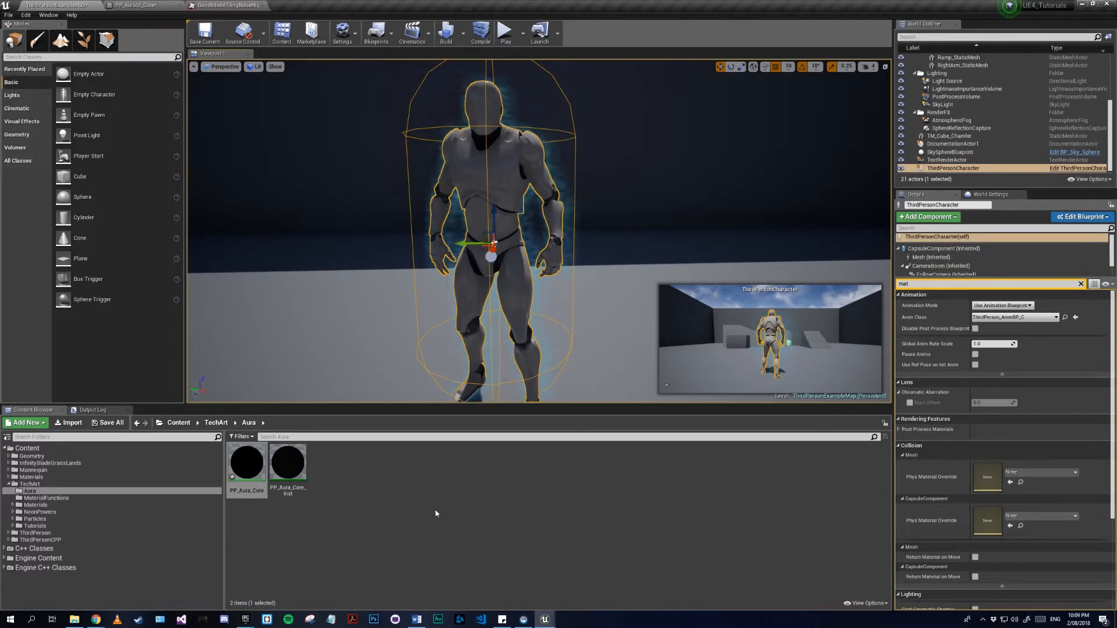
- Make two duplicates of the PP_Aura_Core material in the Aura folder
{"action": "left_click", "coordinate": [327, 515]}
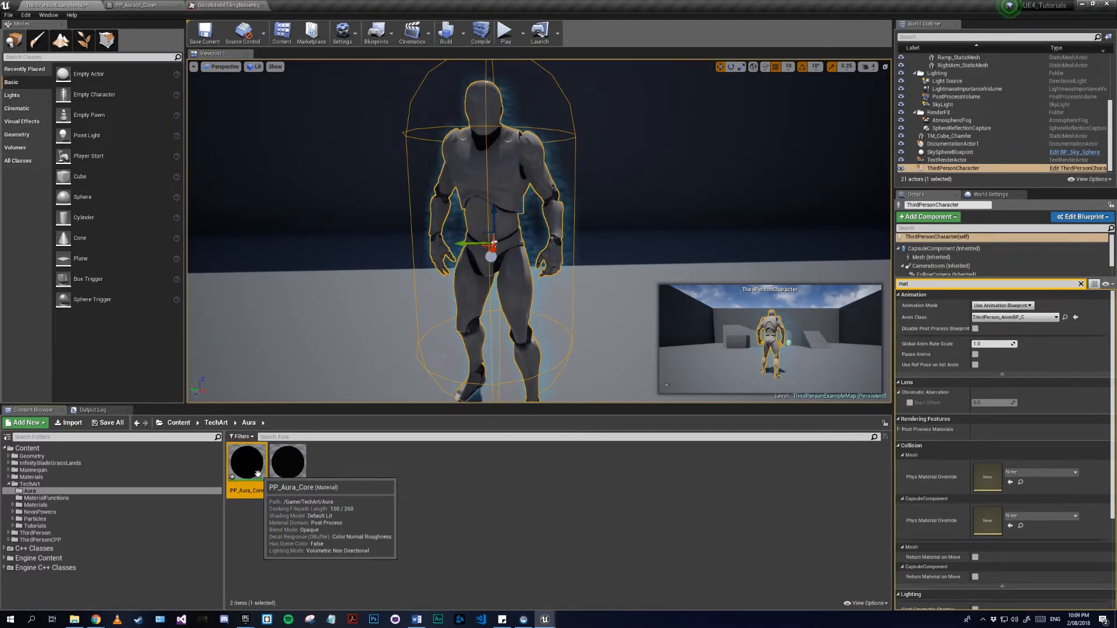
{"action": "right_click", "coordinate": [257, 472]}
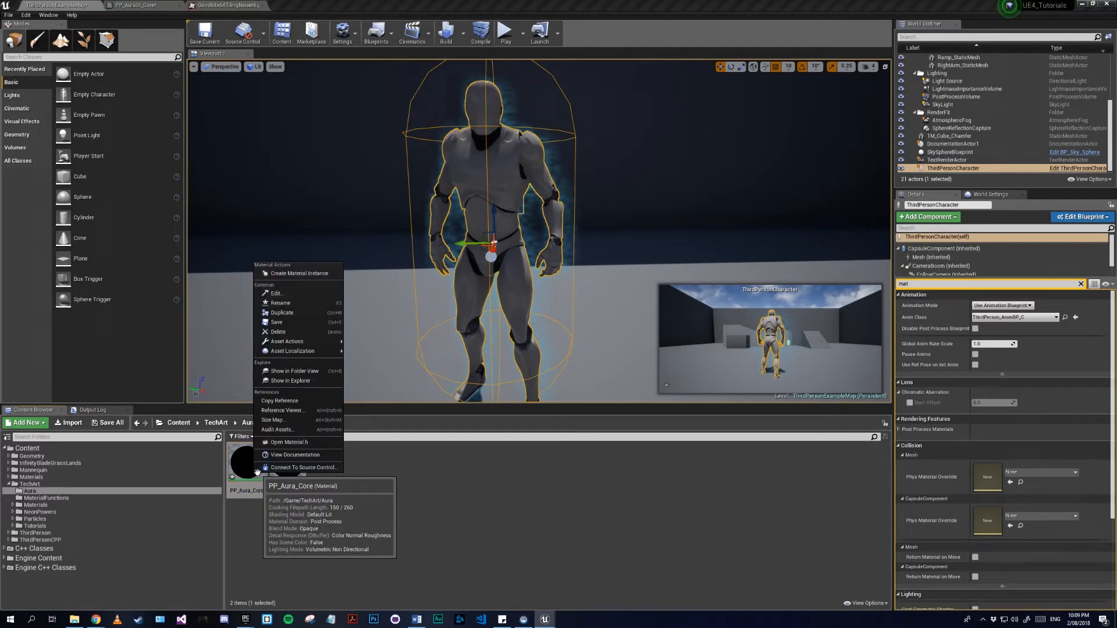
{"action": "left_click", "coordinate": [286, 313]}
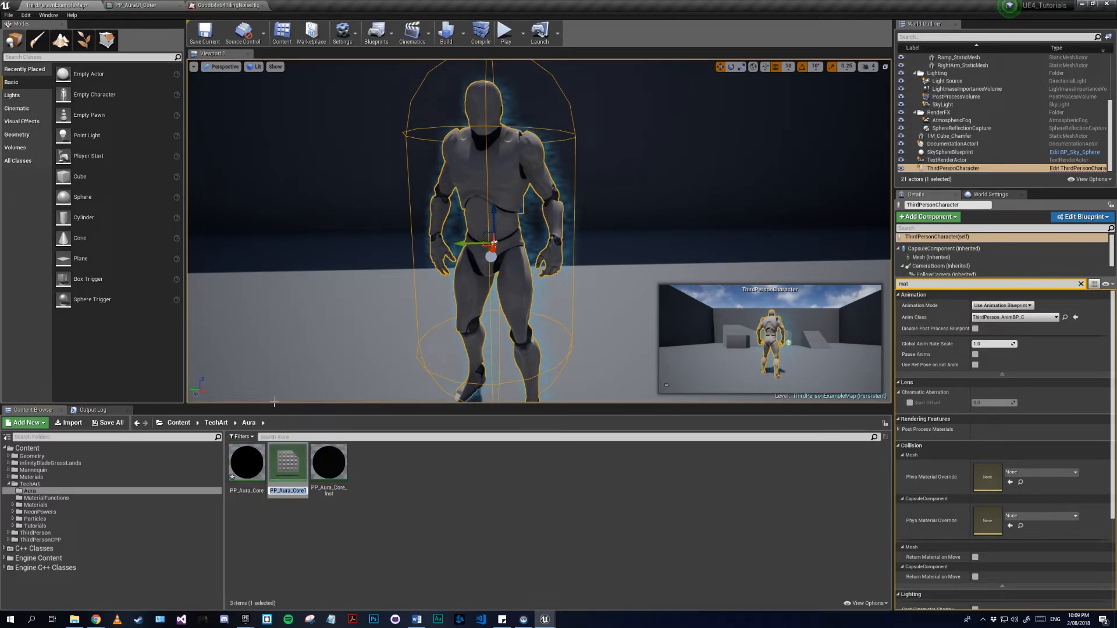
{"action": "right_click", "coordinate": [251, 463]}
{"action": "left_click", "coordinate": [299, 303]}
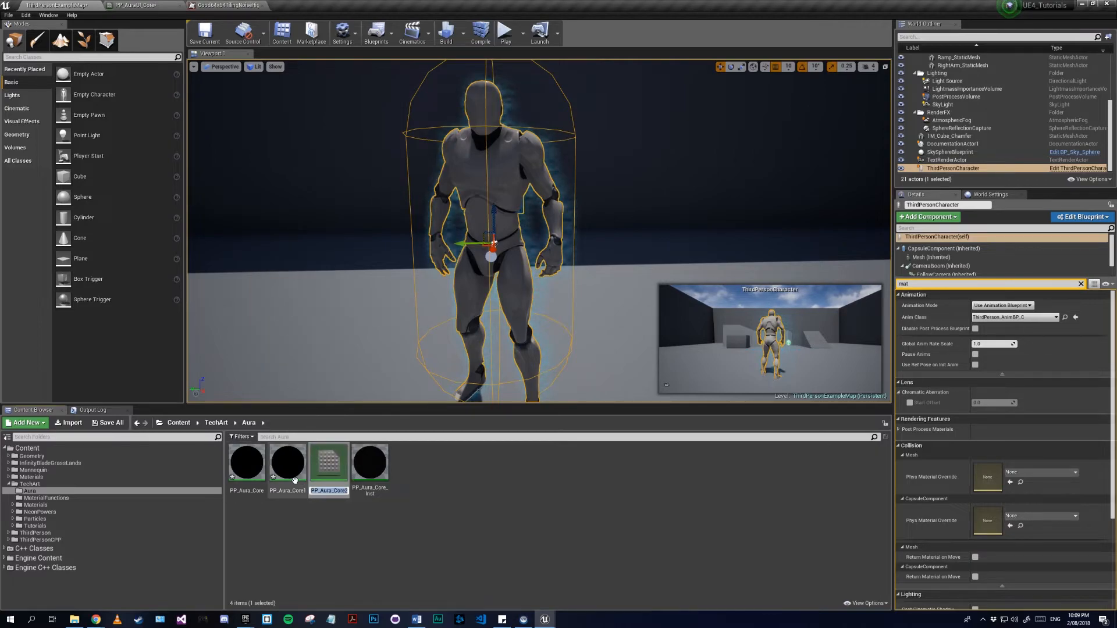
{"action": "key", "text": "Escape"}
- Rename the PP_Aura_Core1 duplicate to PP_Aura_Outer
{"action": "key", "text": "ctrl+w"}
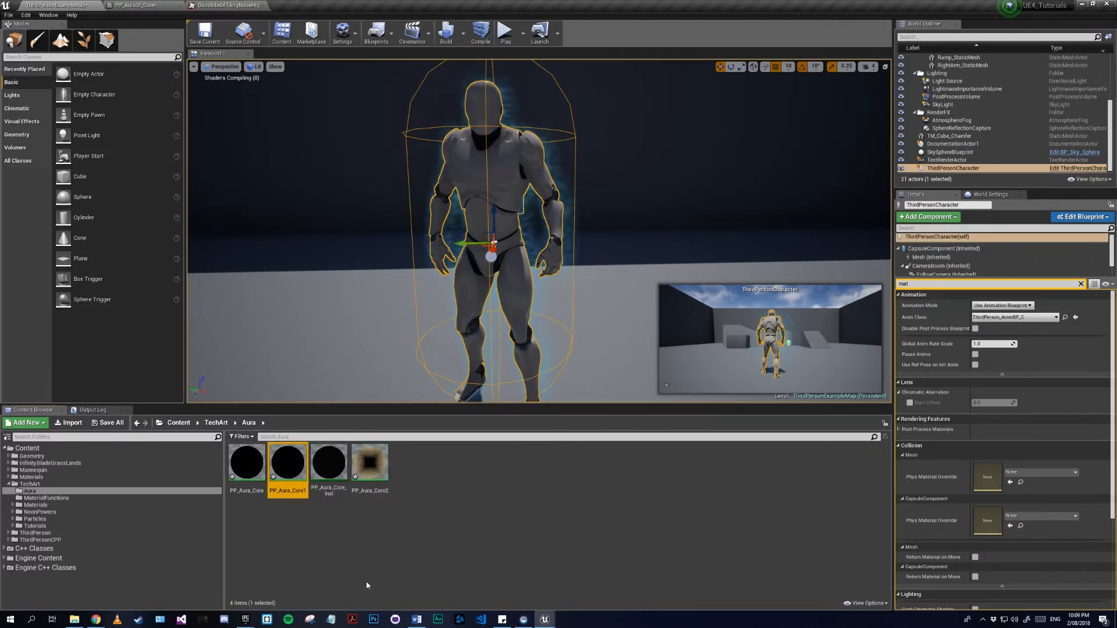
{"action": "key", "text": "BackSpace"}
{"action": "key", "text": "BackSpace"}
{"action": "key", "text": "BackSpace"}
{"action": "key", "text": "BackSpace"}
{"action": "key", "text": "BackSpace"}
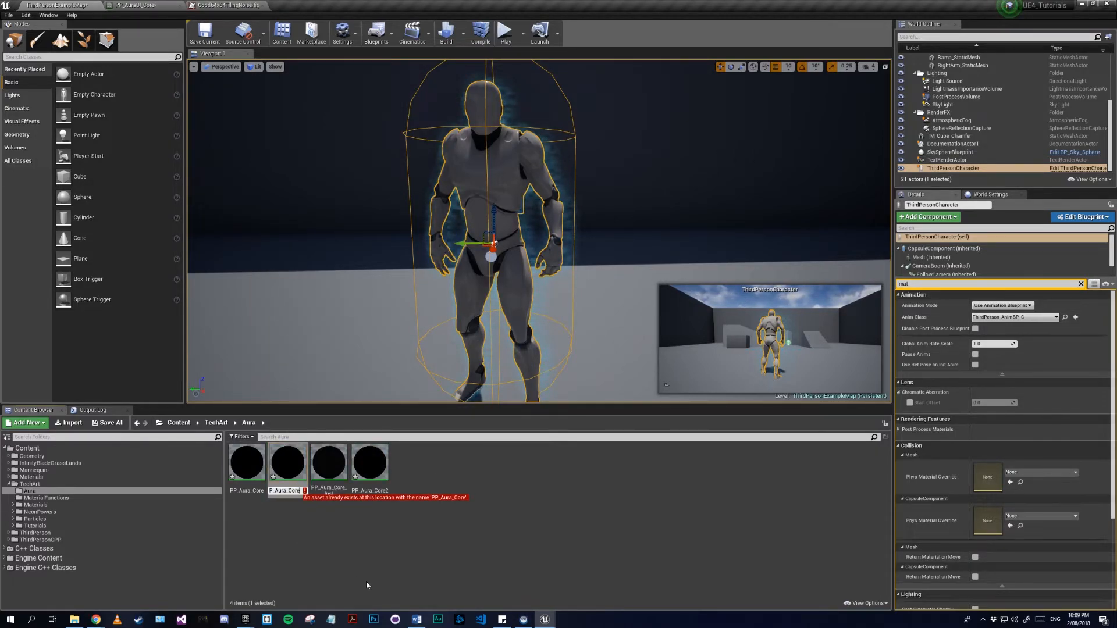
{"action": "type", "text": "Outer"}
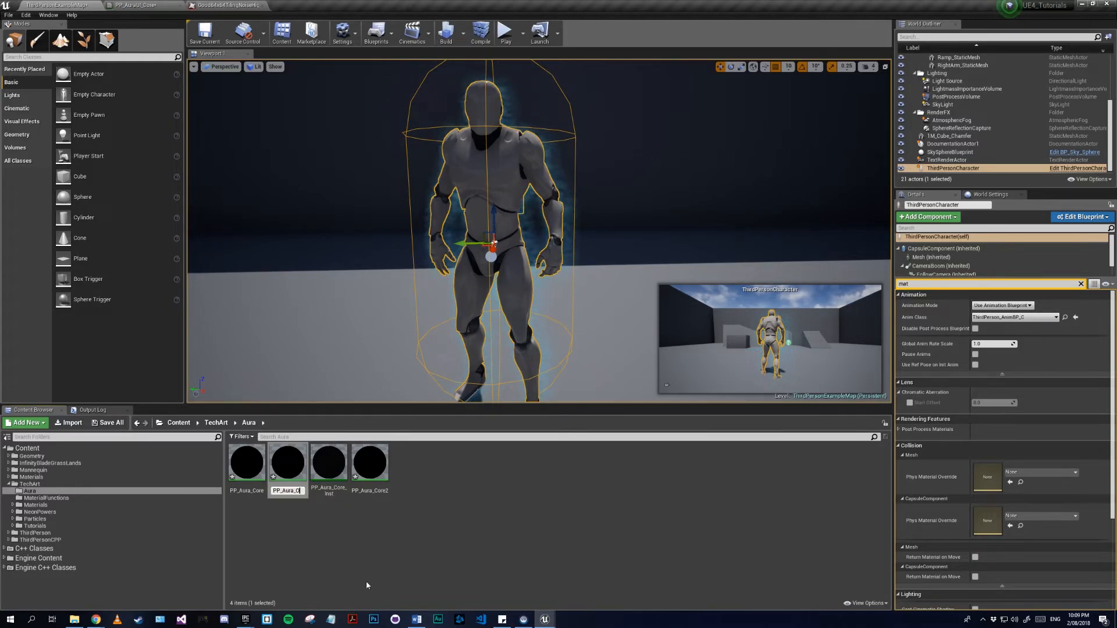
{"action": "key", "text": "Return"}
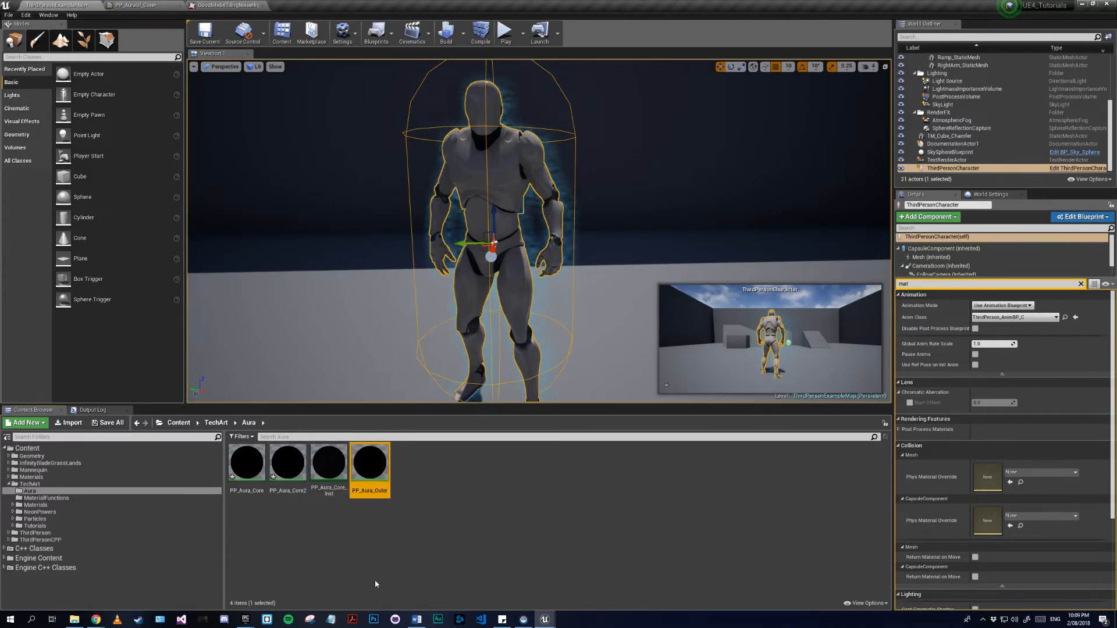
- Rename the PP_Aura_Core2 duplicate to PP_Aura_White
{"action": "left_click", "coordinate": [297, 481]}
{"action": "key", "text": "F2"}
{"action": "key", "text": "End"}
{"action": "key", "text": "BackSpace"}
{"action": "key", "text": "BackSpace"}
{"action": "key", "text": "BackSpace"}
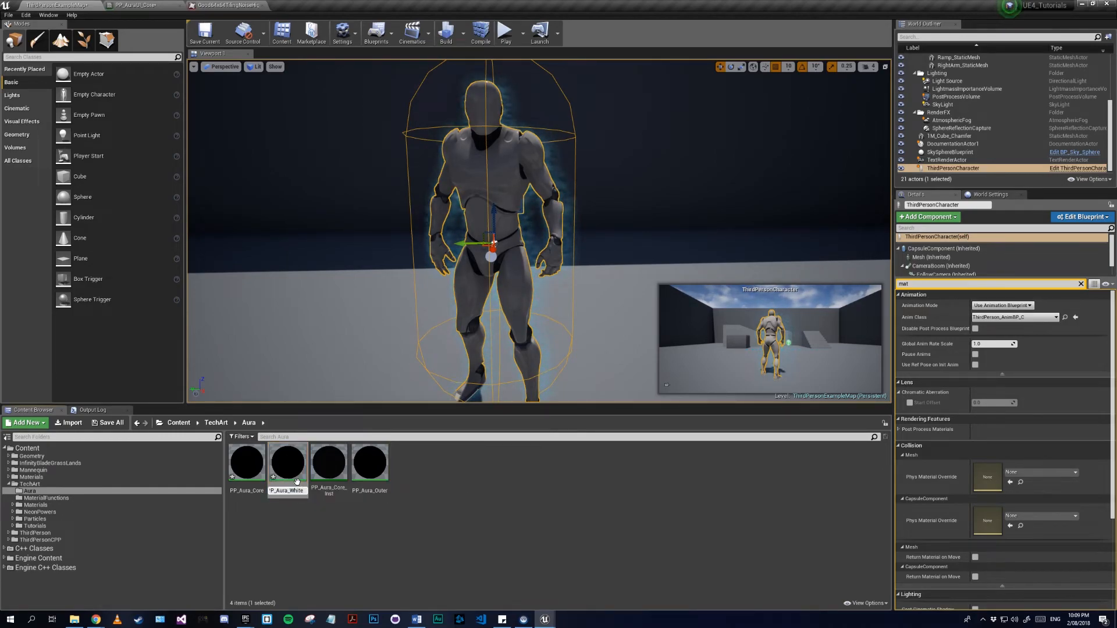
{"action": "type", "text": "White"}
{"action": "key", "text": "Return"}
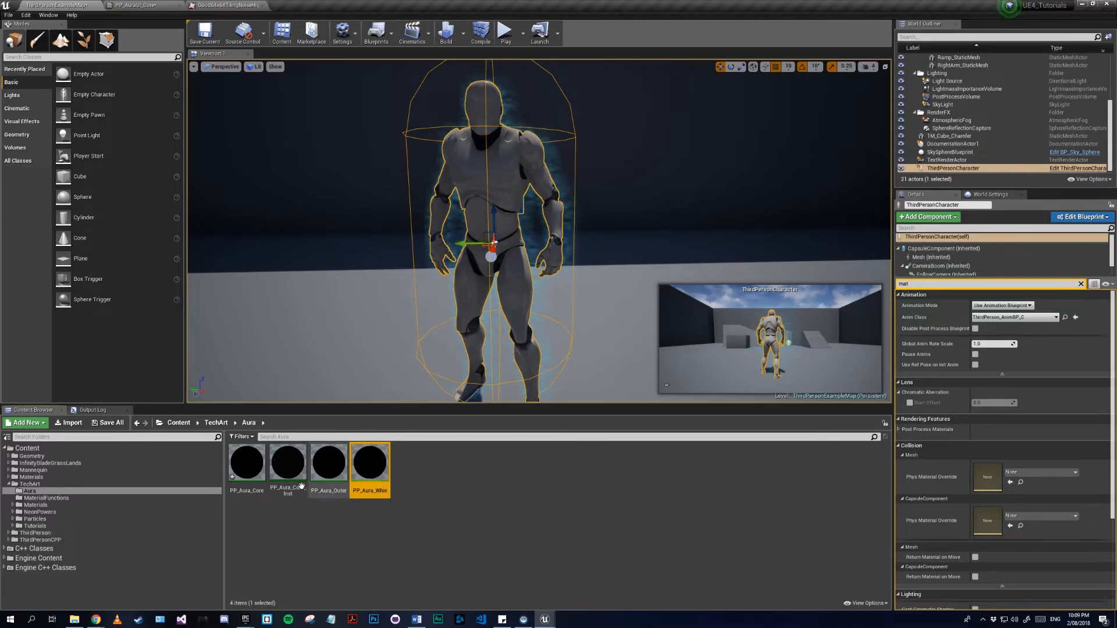
- Delete the PP_Aura_White material and the PP_Aura_Core_Inst material instance from the Aura folder
{"action": "left_click", "coordinate": [300, 486], "text": "ctrl"}
{"action": "key", "text": "Delete"}
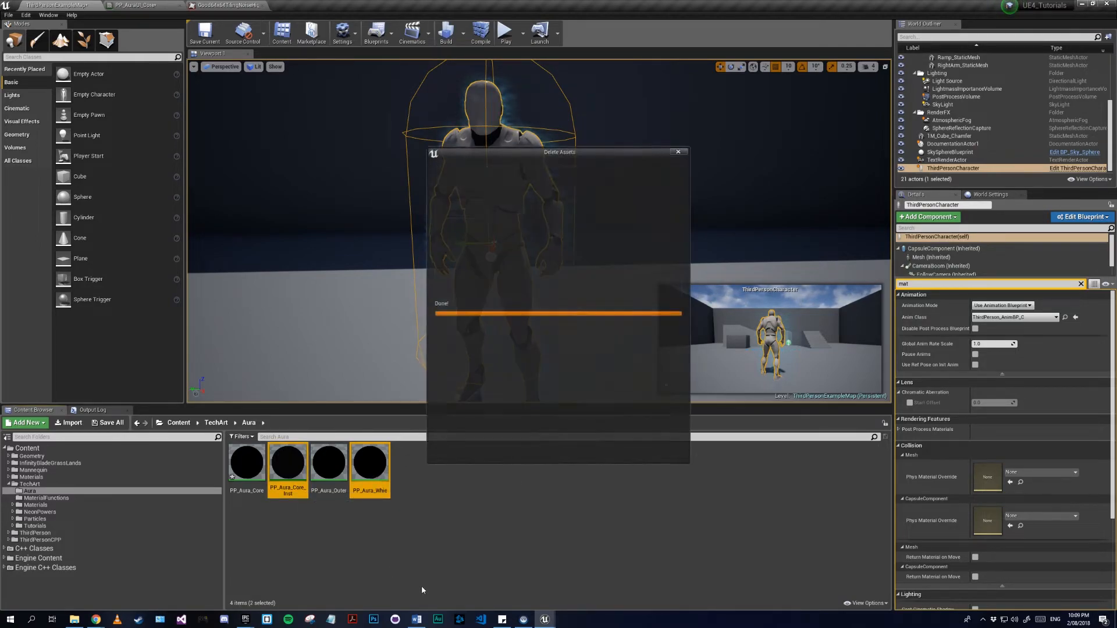
{"action": "left_click", "coordinate": [505, 449]}
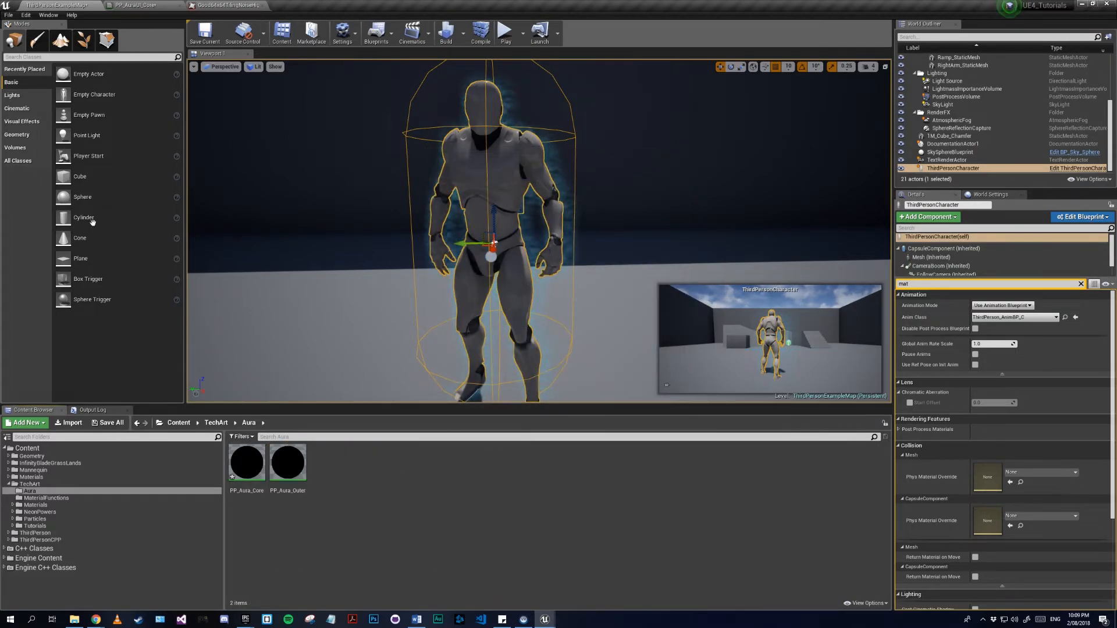
- In the Tutorials/UltraInstinct folder, duplicate the PP_AuraUI_Core material and name the copy PP_AuraUI_Outer
{"action": "double_click", "coordinate": [42, 529]}
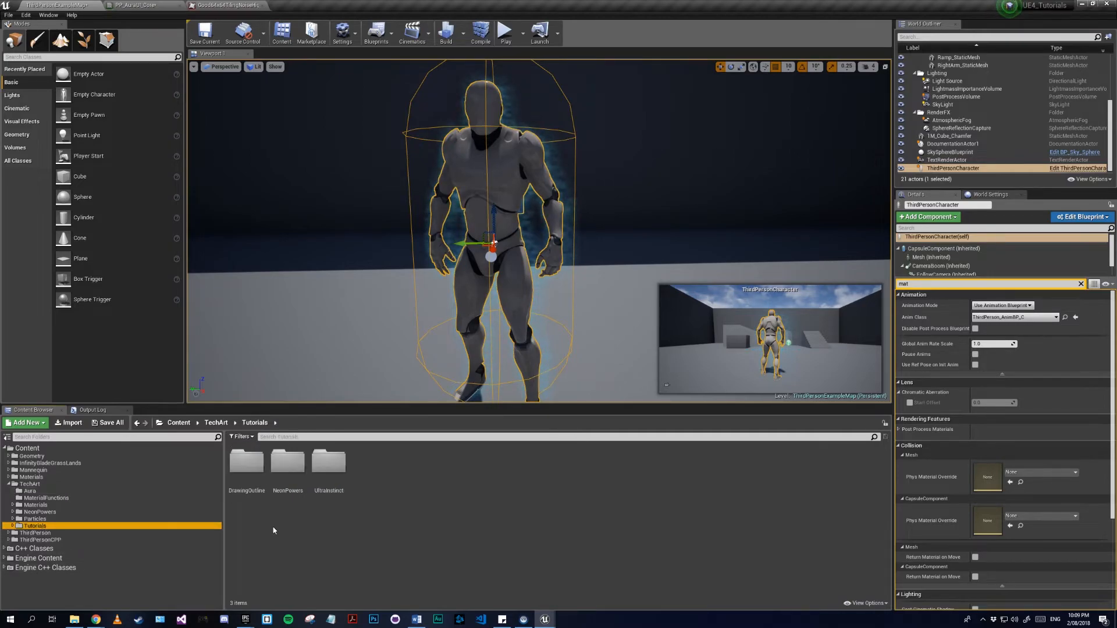
{"action": "double_click", "coordinate": [330, 462]}
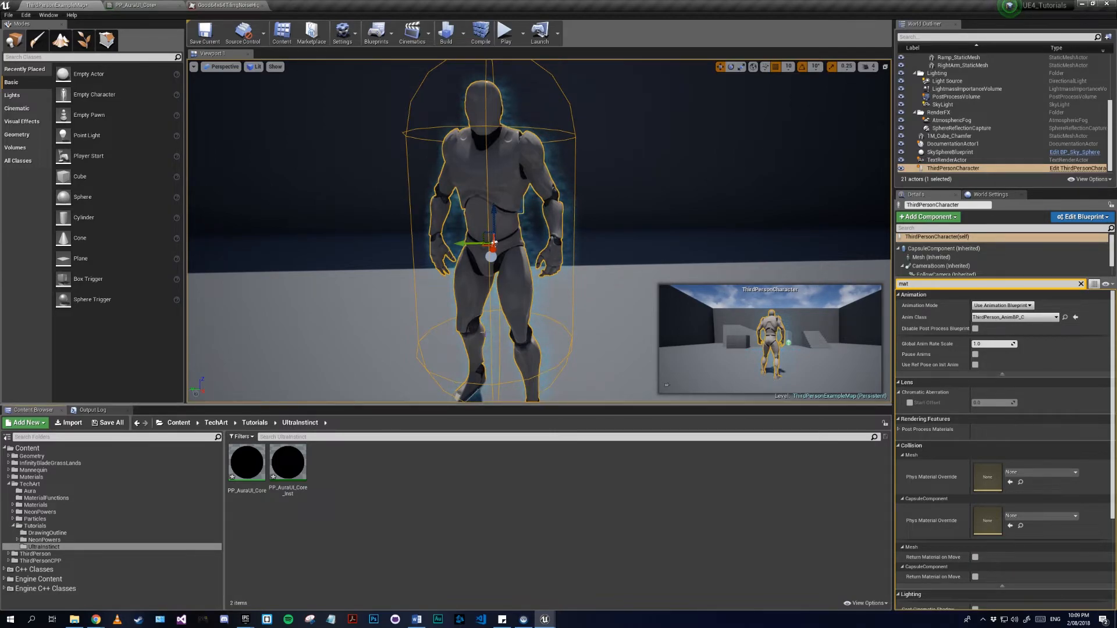
{"action": "right_click", "coordinate": [246, 473]}
{"action": "left_click", "coordinate": [291, 316]}
{"action": "type", "text": "PP_AuraUI_"}
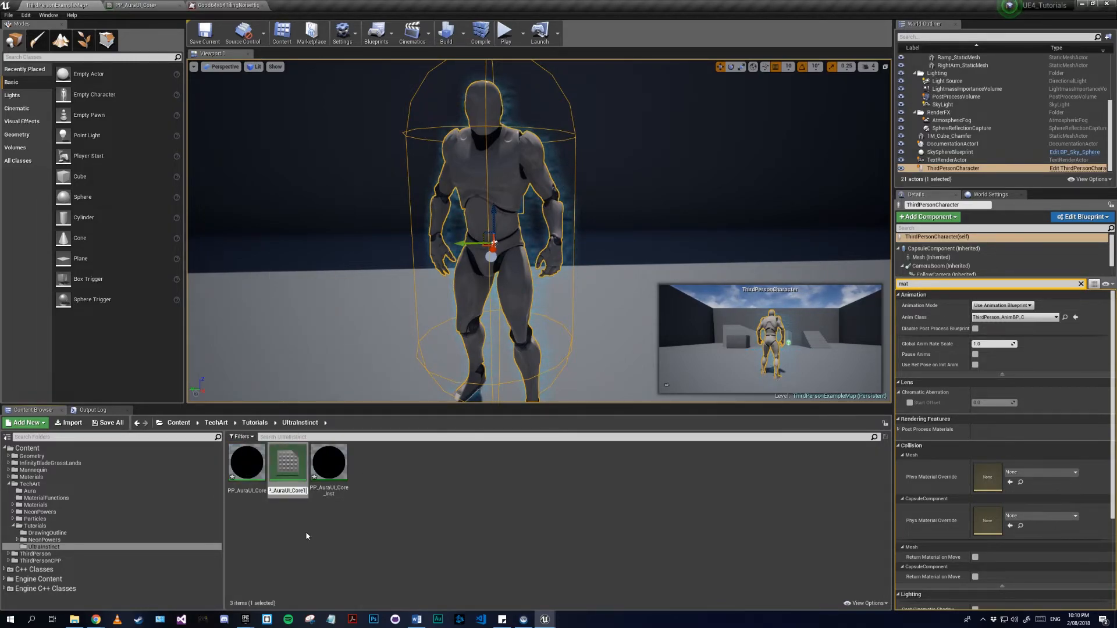
{"action": "type", "text": "Oute"}
{"action": "key", "text": "Return"}
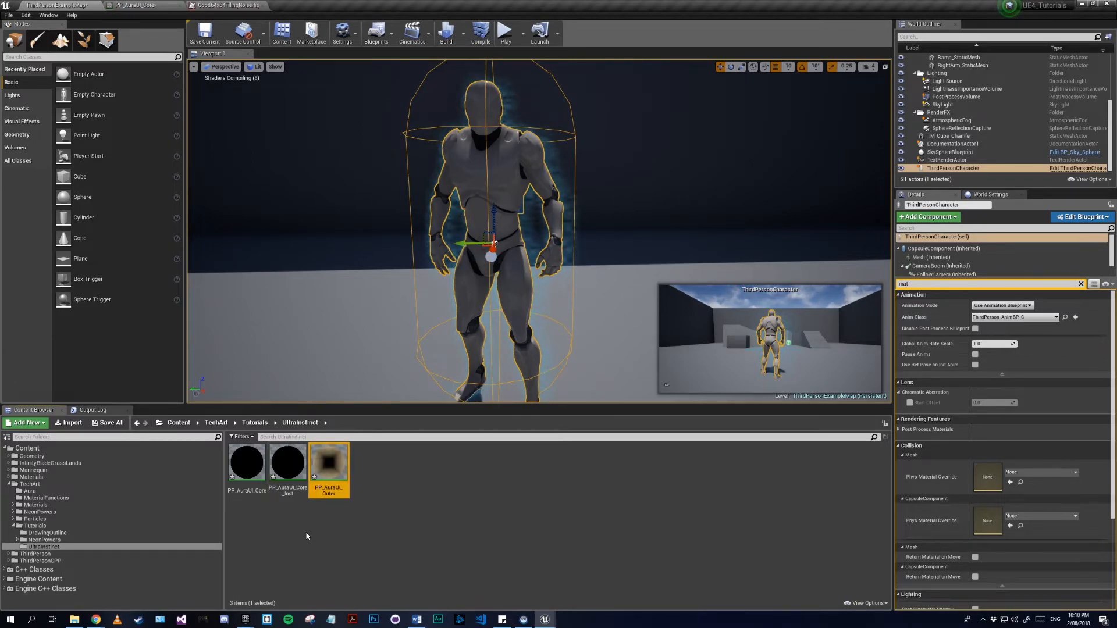
- Duplicate the PP_AuraUI_Core material again and name the copy PP_AuraUI_white
{"action": "left_click", "coordinate": [260, 477]}
{"action": "right_click", "coordinate": [260, 477]}
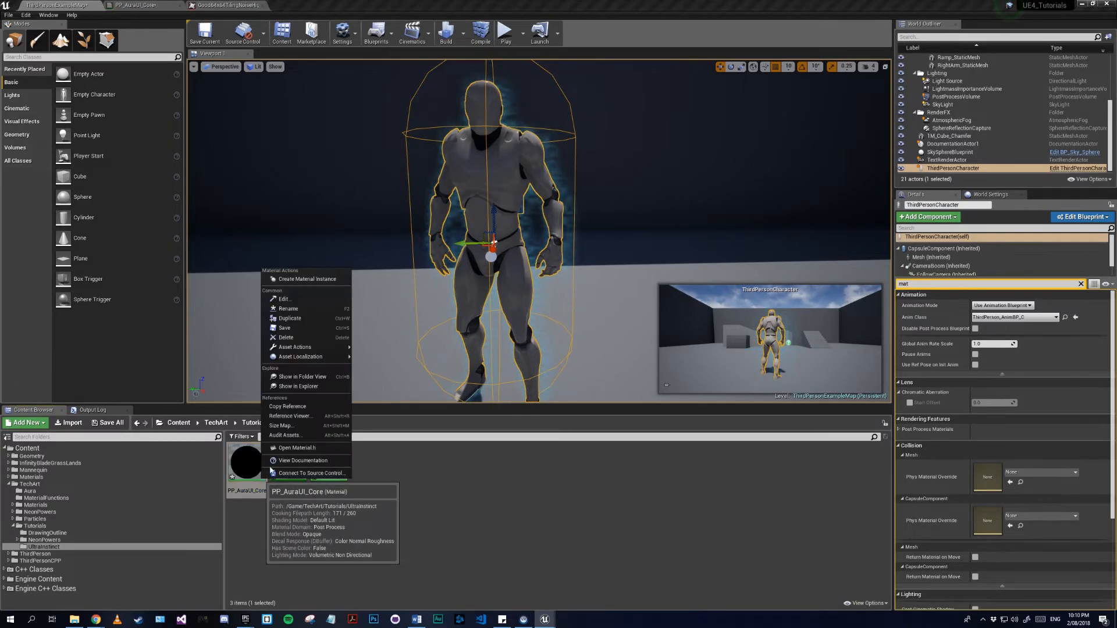
{"action": "left_click", "coordinate": [289, 318]}
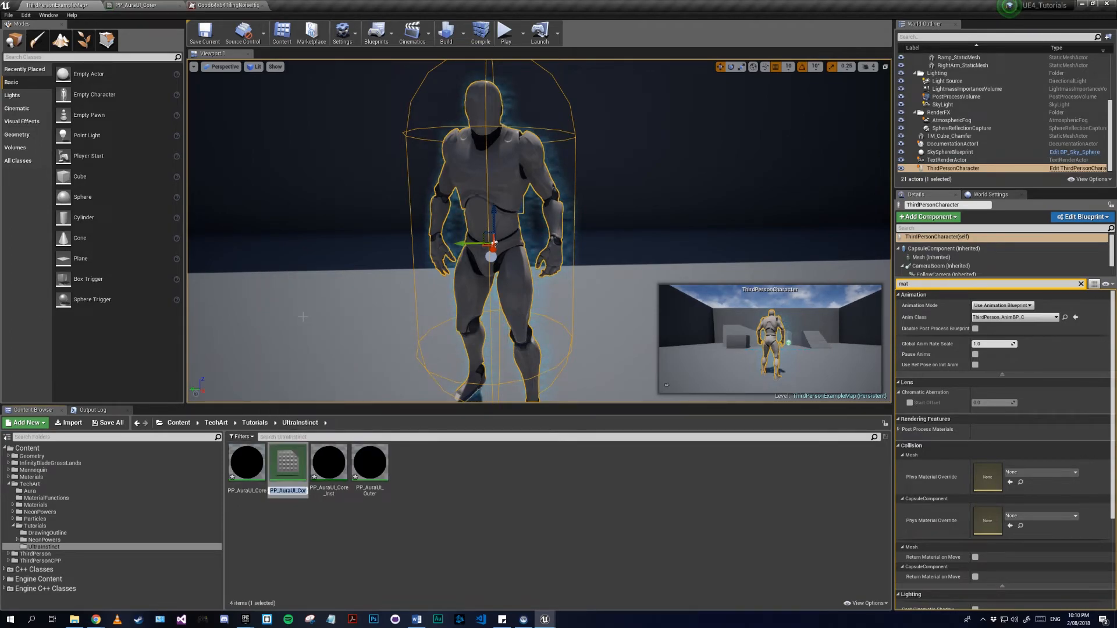
{"action": "key", "text": "End"}
{"action": "key", "text": "BackSpace"}
{"action": "key", "text": "BackSpace"}
{"action": "key", "text": "BackSpace"}
{"action": "key", "text": "BackSpace"}
{"action": "key", "text": "BackSpace"}
{"action": "type", "text": "white"}
{"action": "key", "text": "Return"}
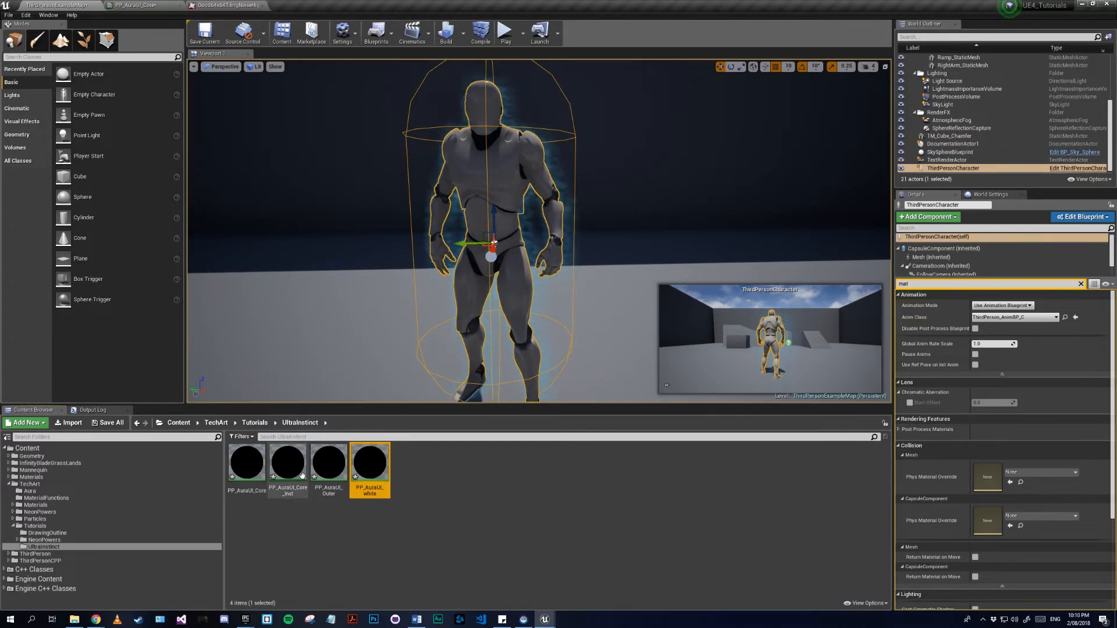
- Create material instances from PP_AuraUI_Core_Inst and from PP_AuraUI_white, keeping their default names
{"action": "left_click", "coordinate": [280, 485]}
{"action": "right_click", "coordinate": [281, 485]}
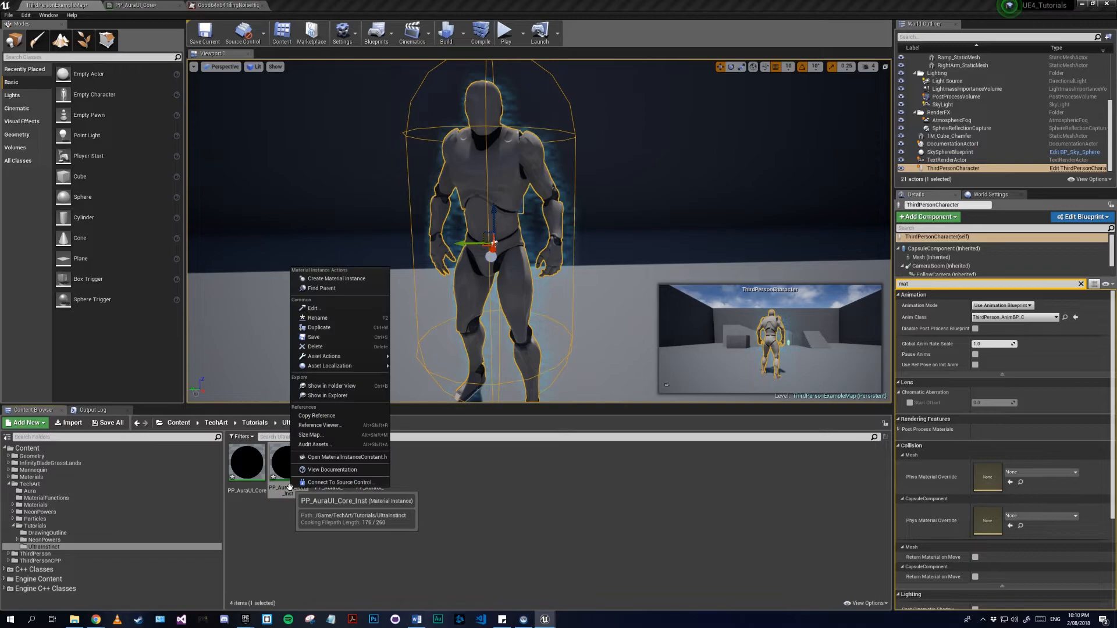
{"action": "left_click", "coordinate": [338, 279]}
{"action": "left_click", "coordinate": [418, 472]}
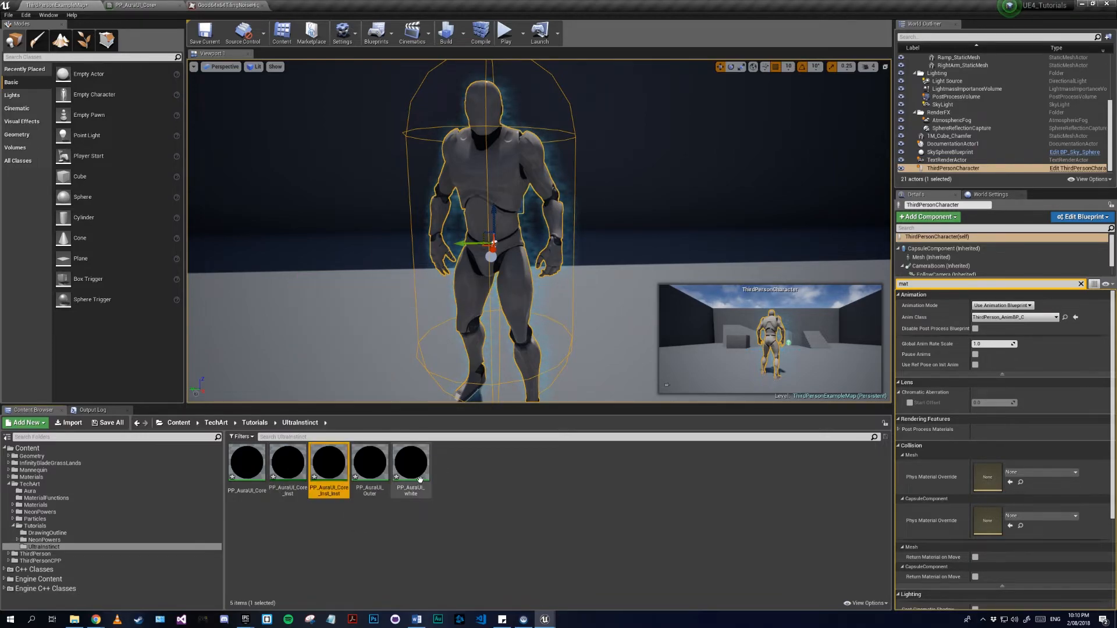
{"action": "right_click", "coordinate": [420, 479]}
{"action": "left_click", "coordinate": [276, 505]}
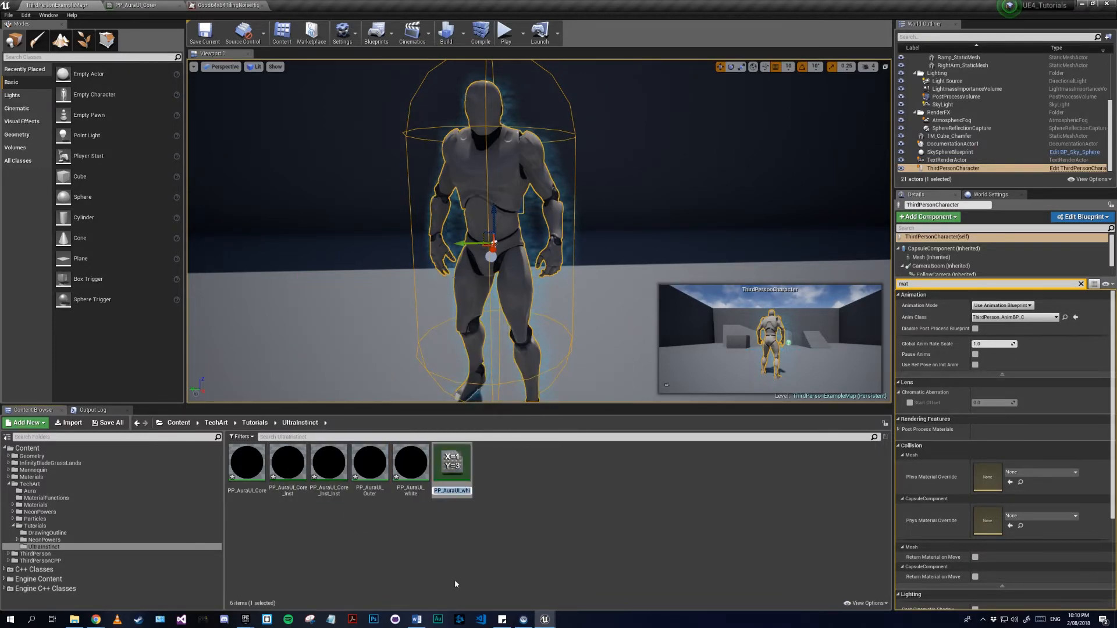
- Open the PP_AuraUI_Core material and set its result node's post-process Blendable Priority to 1
{"action": "double_click", "coordinate": [247, 465]}
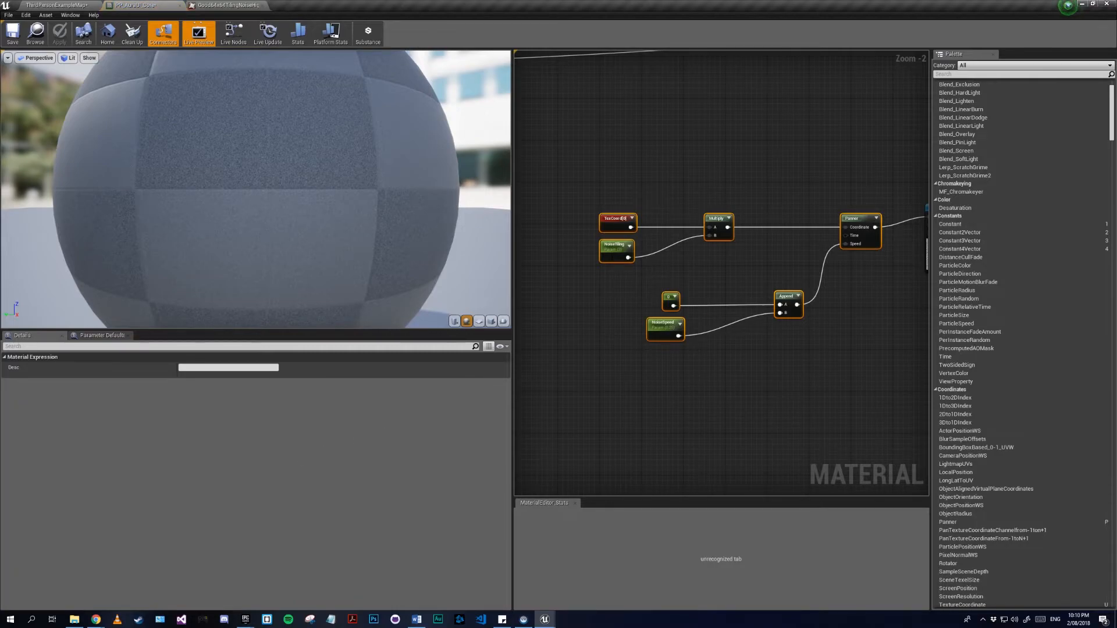
{"action": "scroll", "coordinate": [623, 382], "scroll_direction": "up", "scroll_amount": 3}
{"action": "scroll", "coordinate": [657, 358], "scroll_direction": "down", "scroll_amount": 3}
{"action": "right_click_drag", "start_coordinate": [784, 262], "coordinate": [728, 383]}
{"action": "scroll", "coordinate": [774, 282], "scroll_direction": "up", "scroll_amount": 3}
{"action": "left_click", "coordinate": [768, 277]}
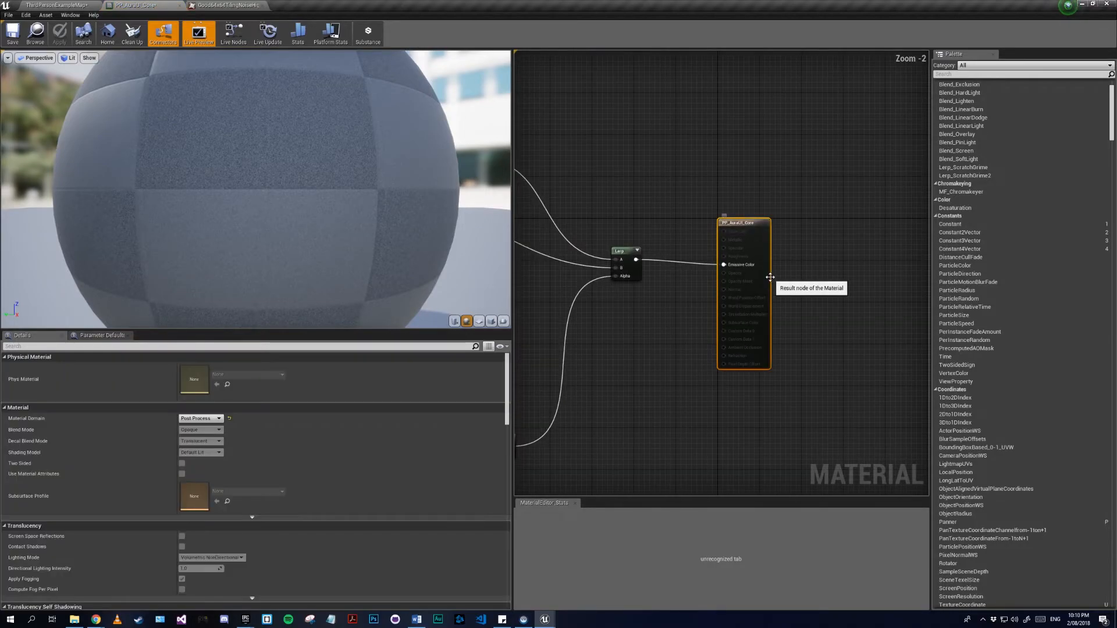
{"action": "scroll", "coordinate": [291, 498], "scroll_direction": "down", "scroll_amount": 12}
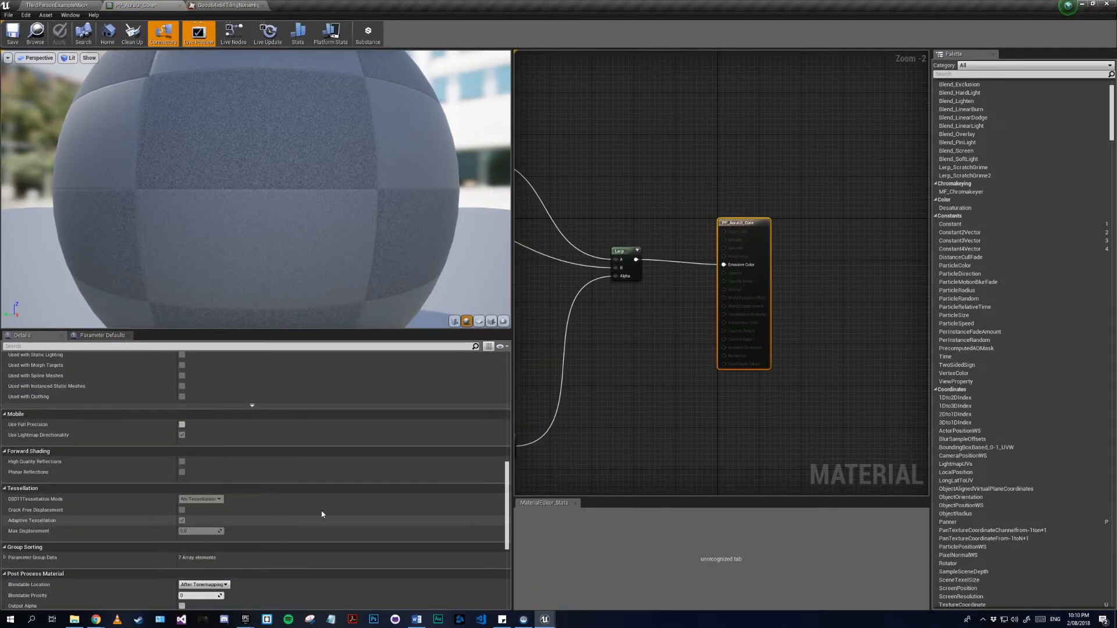
{"action": "scroll", "coordinate": [723, 350], "scroll_direction": "down", "scroll_amount": 2}
{"action": "scroll", "coordinate": [723, 351], "scroll_direction": "up", "scroll_amount": 4}
{"action": "scroll", "coordinate": [232, 506], "scroll_direction": "down", "scroll_amount": 6}
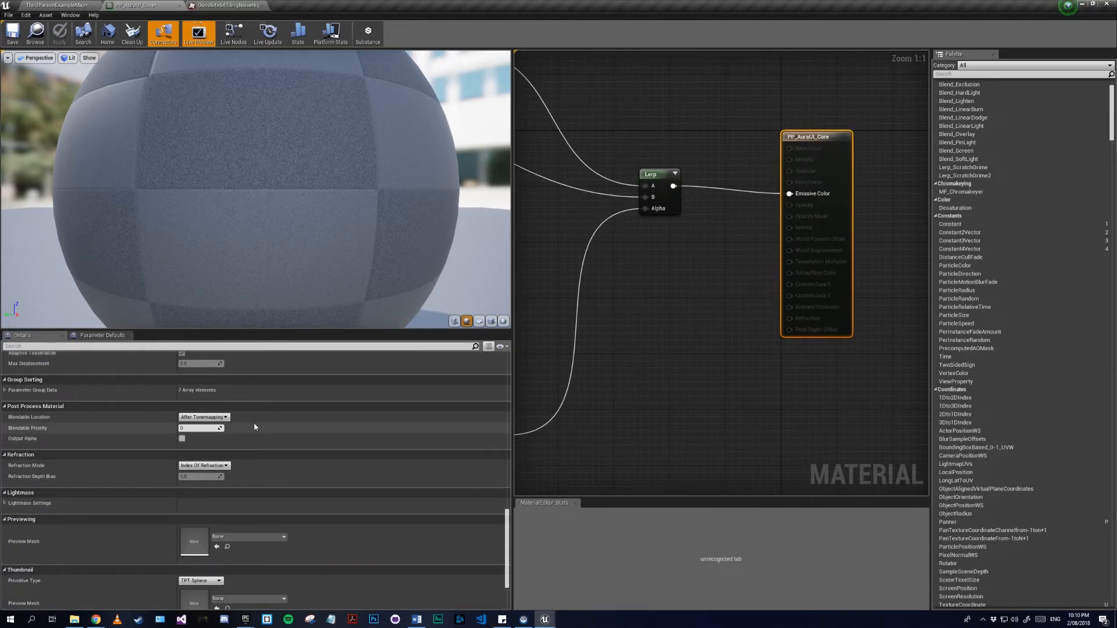
{"action": "type", "text": "1"}
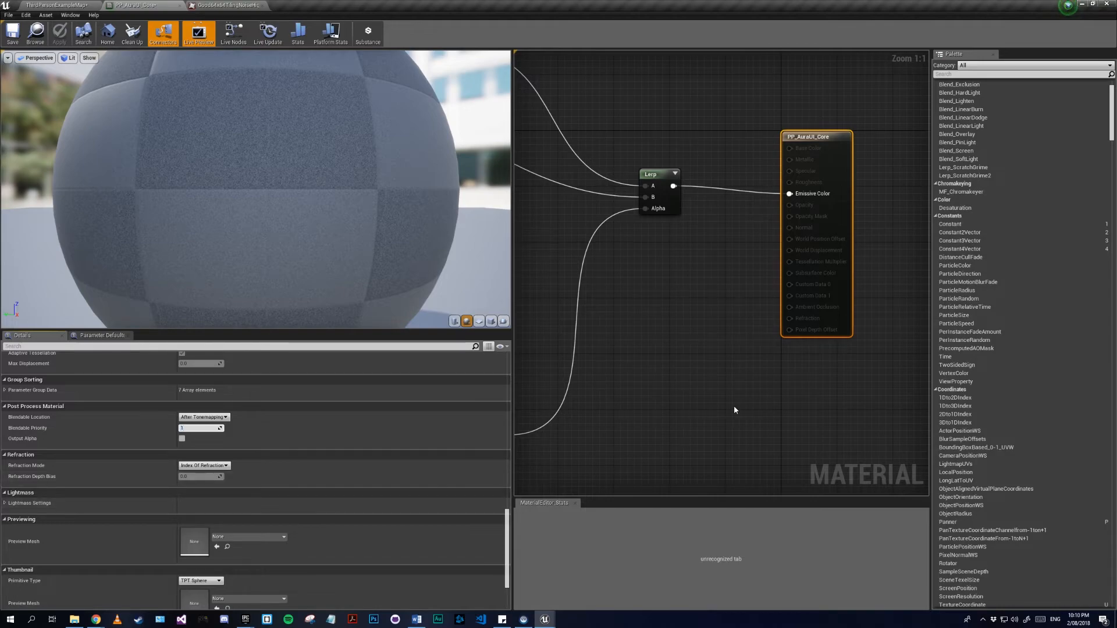
{"action": "left_click", "coordinate": [734, 406]}
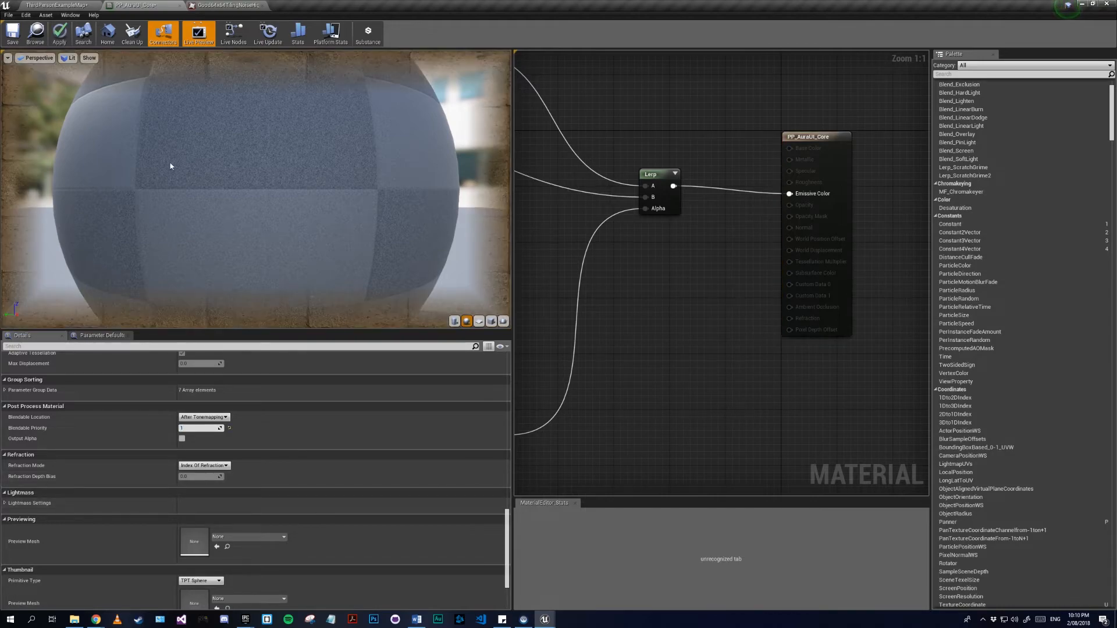
- Close the noise texture and PP_AuraUI_Core editors and open the PP_AuraUI_Outer material
{"action": "left_click", "coordinate": [262, 6]}
{"action": "left_click", "coordinate": [180, 6]}
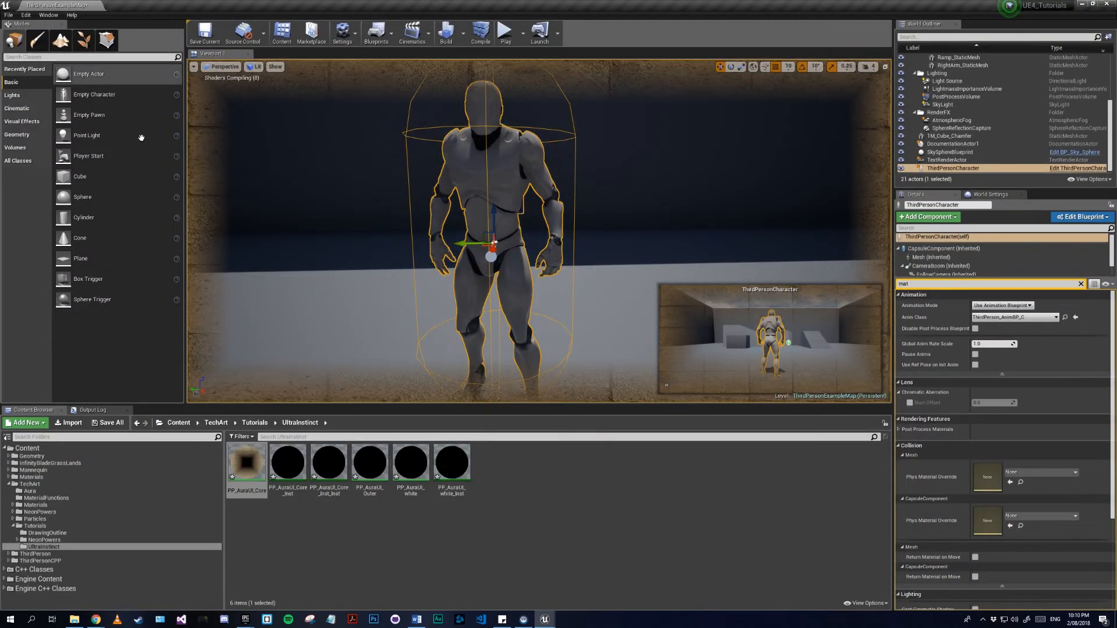
{"action": "double_click", "coordinate": [379, 483]}
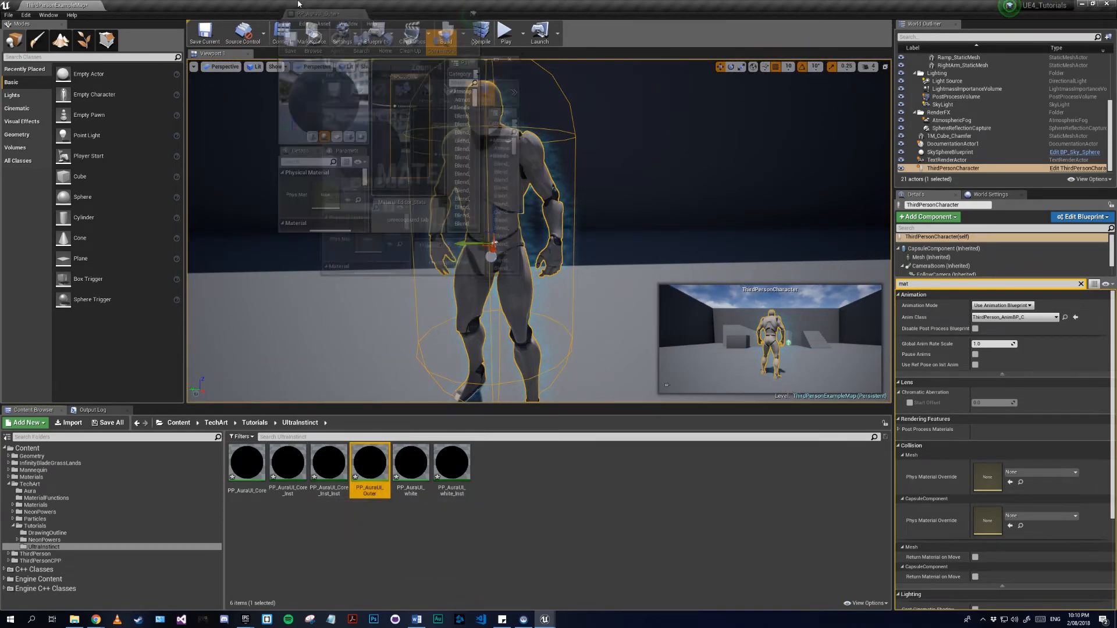
- Check the post-process Blendable Priority of the PP_AuraUI_Outer material and return to the level editor
{"action": "scroll", "coordinate": [245, 442], "scroll_direction": "down", "scroll_amount": 8}
{"action": "scroll", "coordinate": [233, 520], "scroll_direction": "down", "scroll_amount": 10}
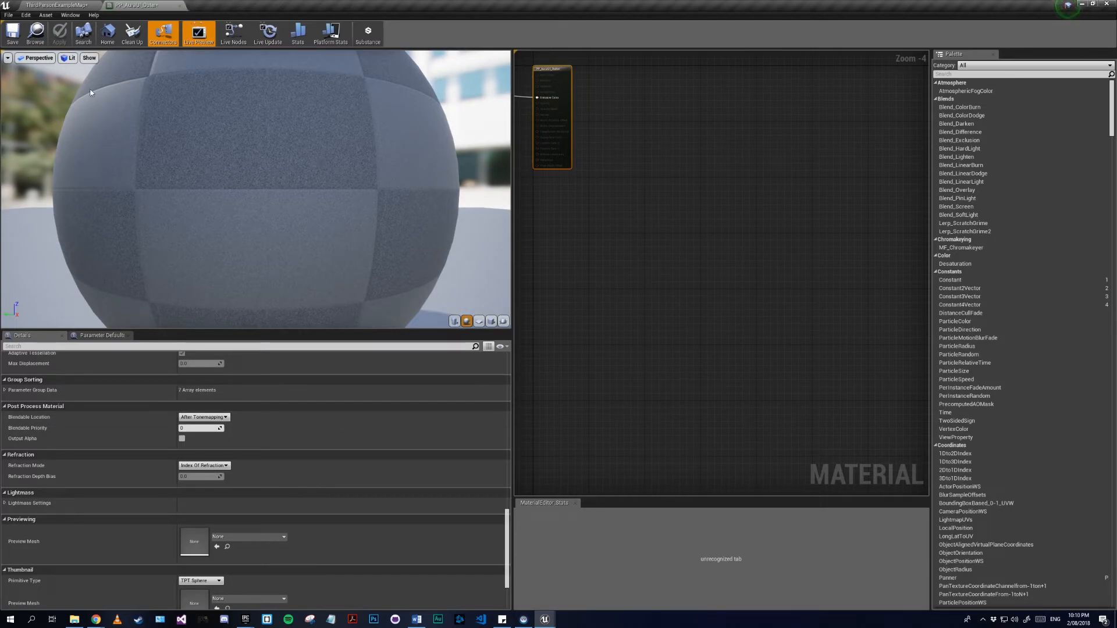
{"action": "left_click", "coordinate": [61, 5]}
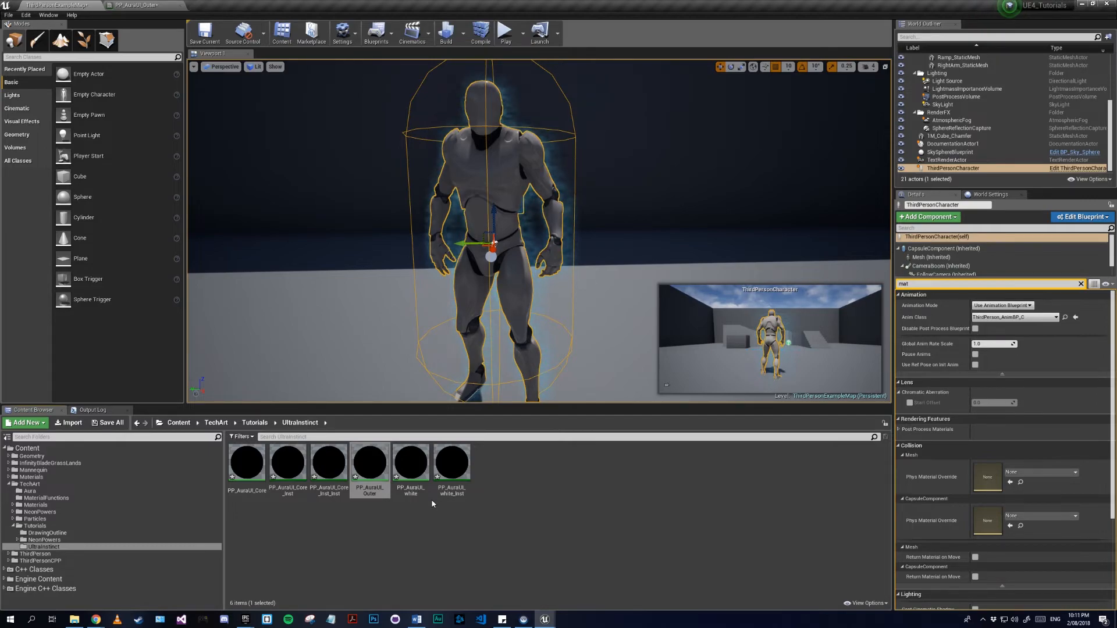
- Open the PP_AuraUI_white material, set its post-process Blendable Priority to 3 and return to the level editor
{"action": "double_click", "coordinate": [410, 491]}
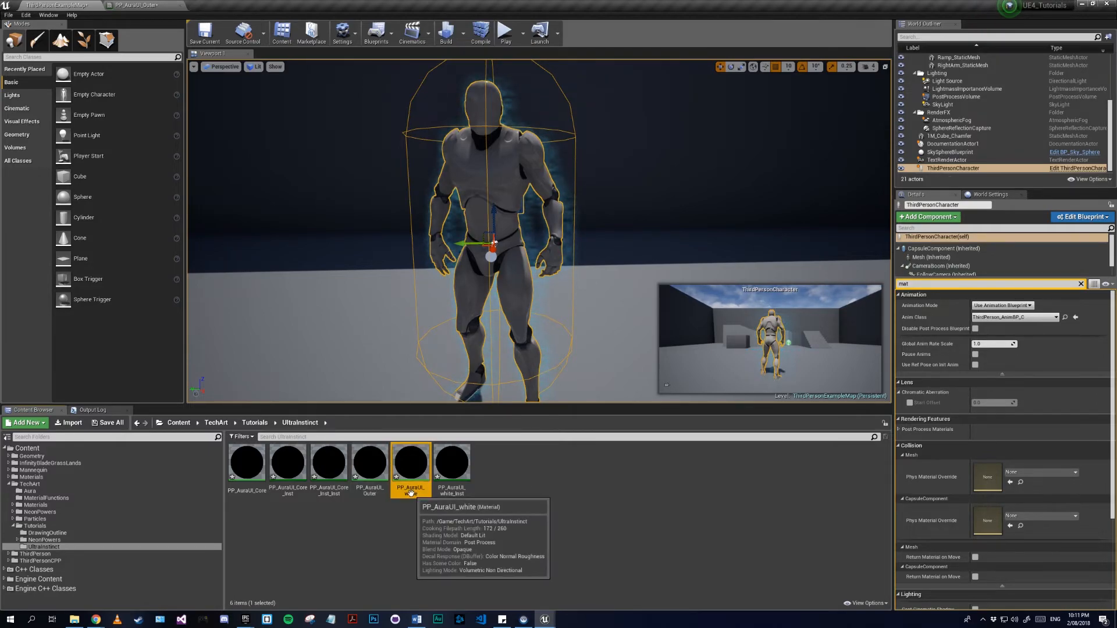
{"action": "scroll", "coordinate": [243, 511], "scroll_direction": "down", "scroll_amount": 15}
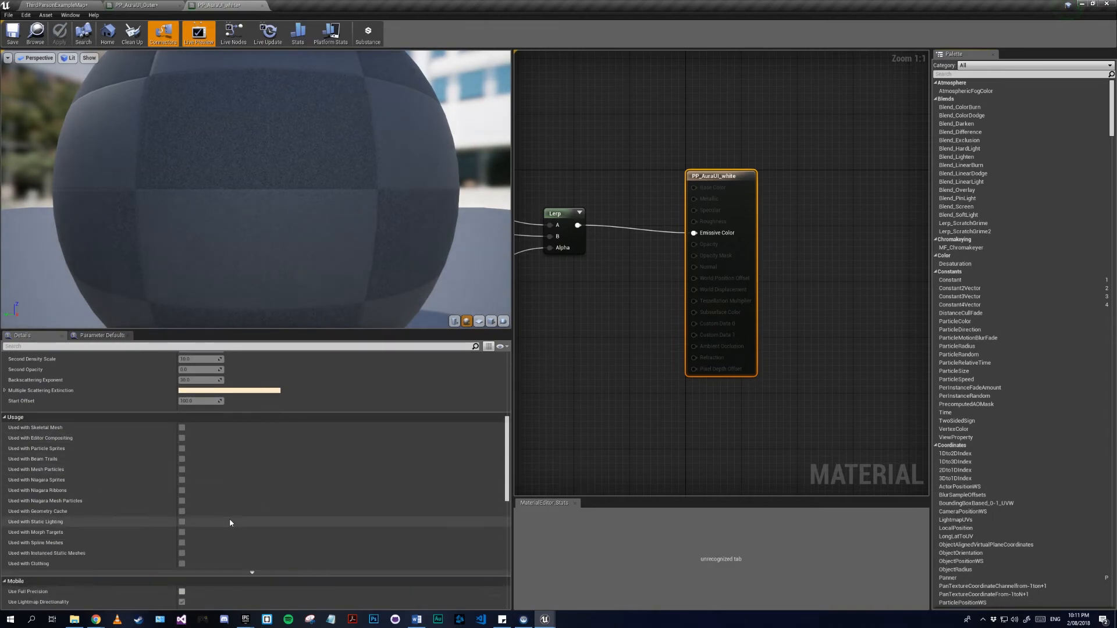
{"action": "scroll", "coordinate": [225, 520], "scroll_direction": "down", "scroll_amount": 3}
{"action": "left_click", "coordinate": [197, 512]}
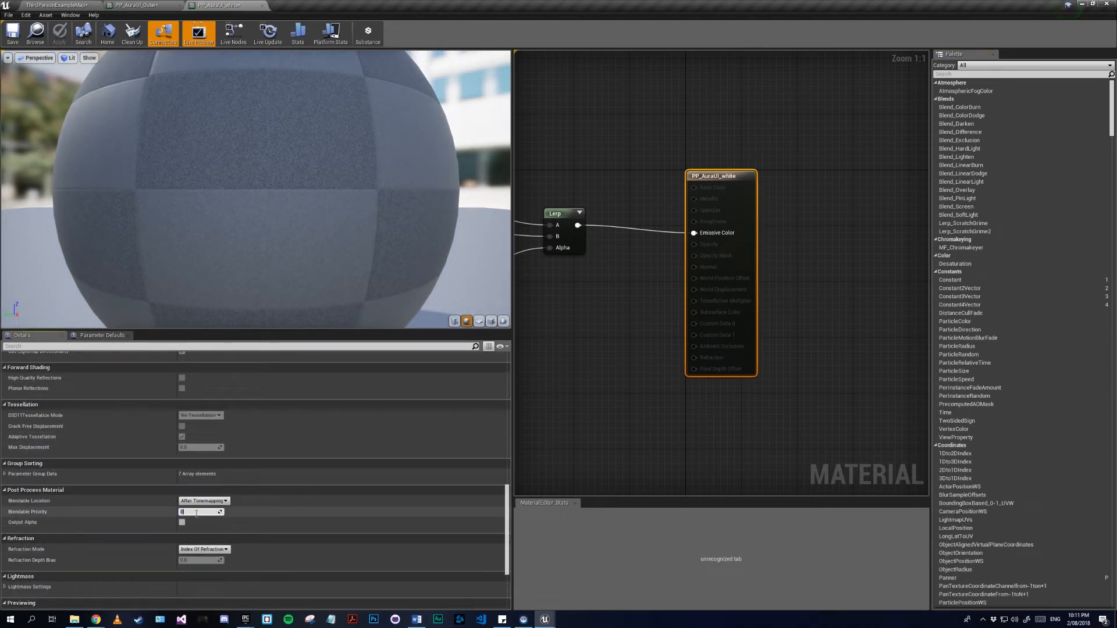
{"action": "type", "text": "3"}
{"action": "key", "text": "Return"}
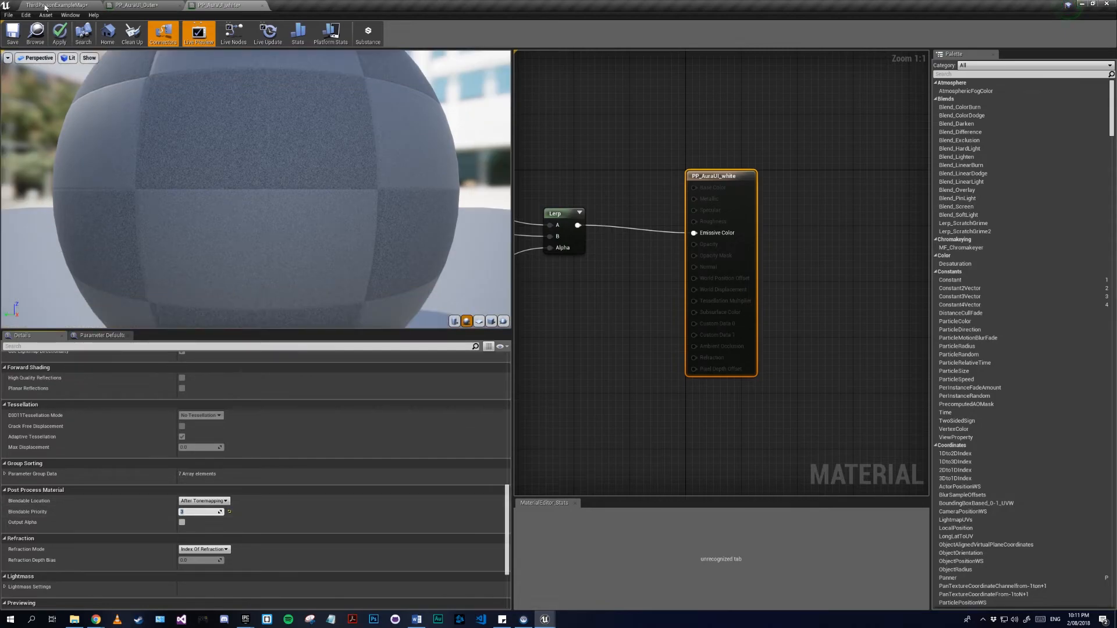
{"action": "left_click", "coordinate": [63, 5]}
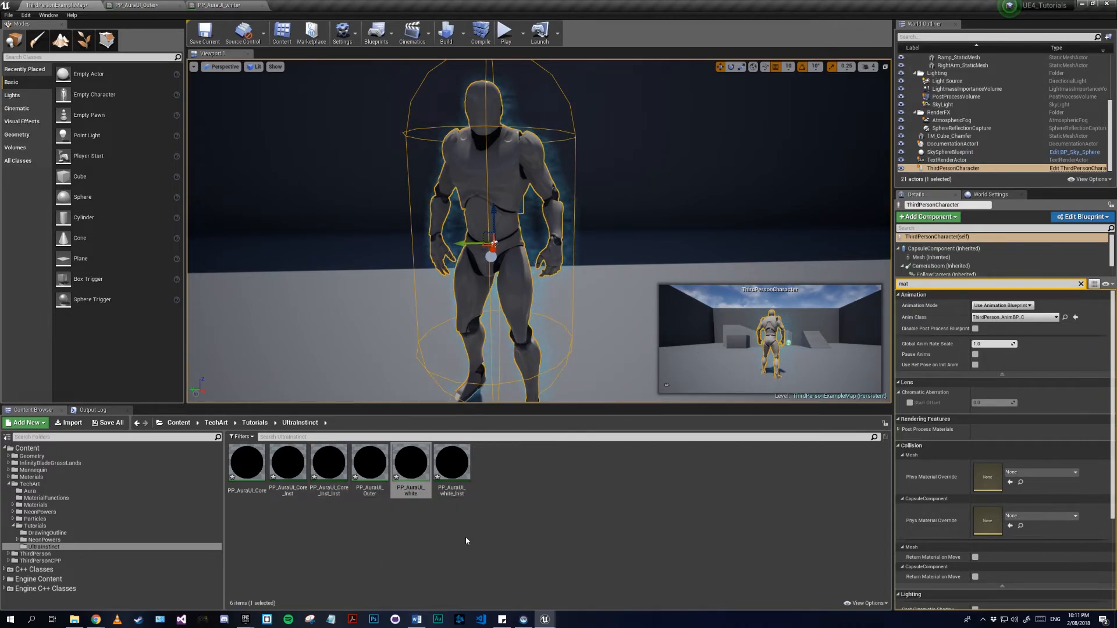
{"action": "left_click", "coordinate": [370, 465]}
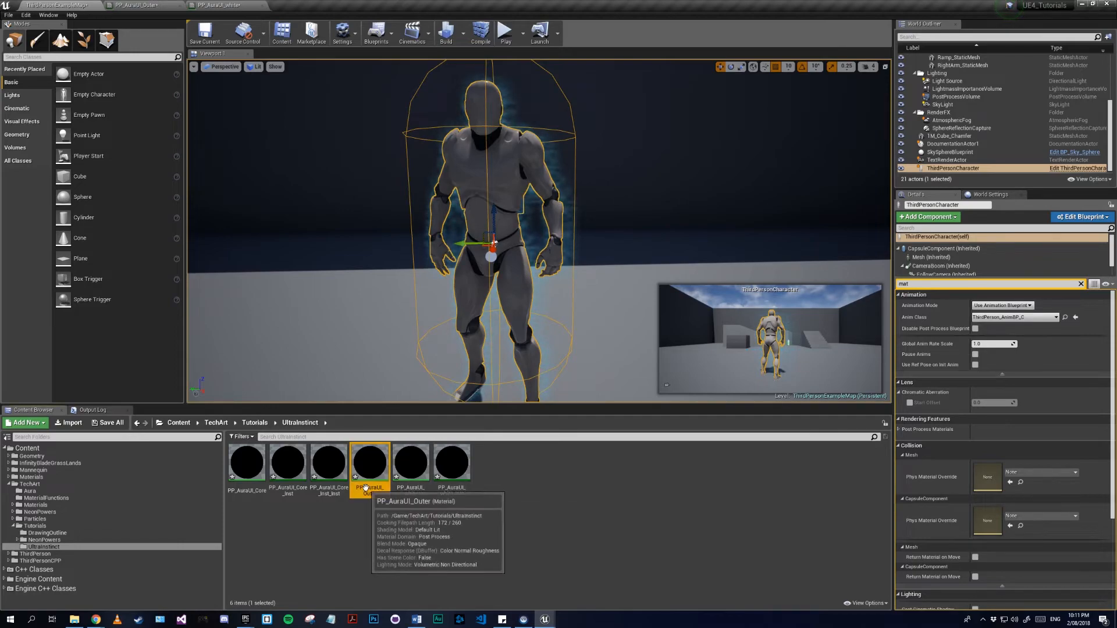
{"action": "left_click", "coordinate": [318, 488]}
{"action": "key", "text": "F2"}
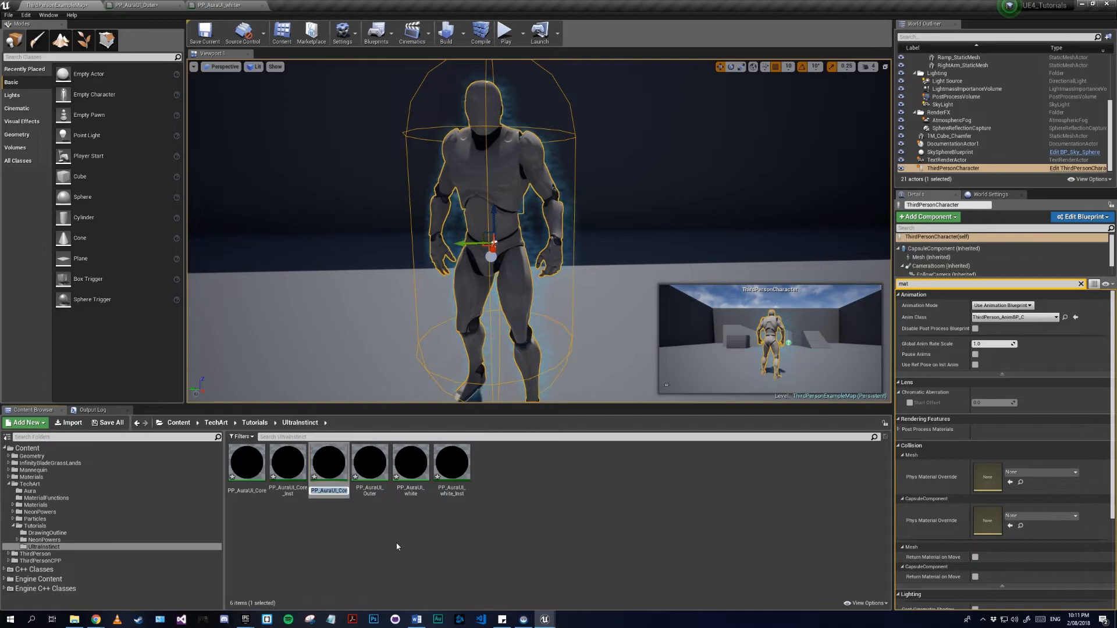
{"action": "key", "text": "Escape"}
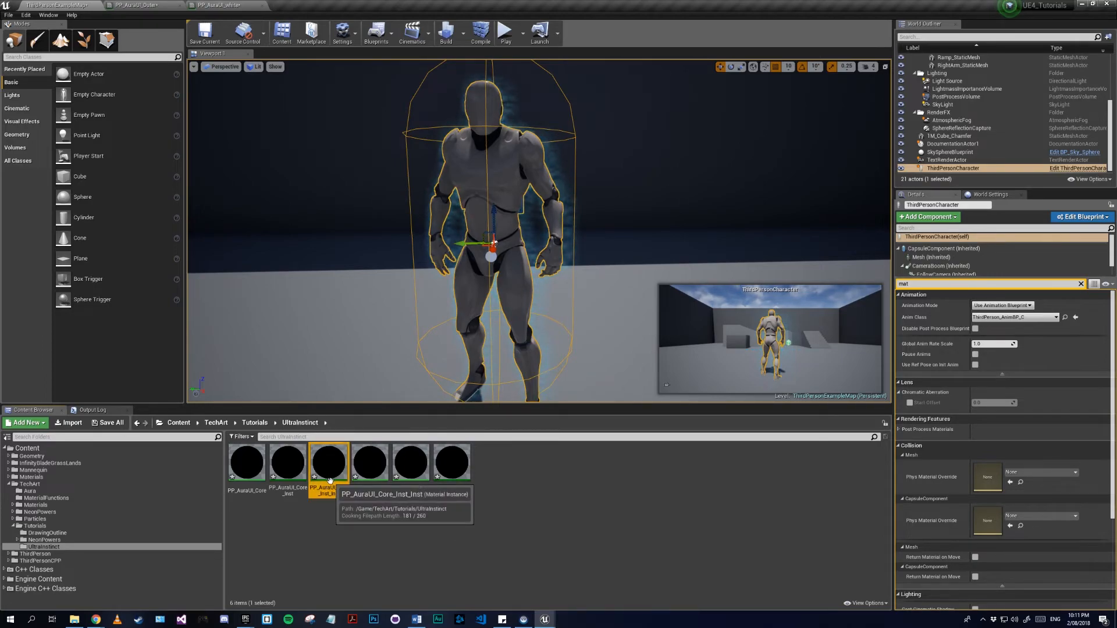
{"action": "key", "text": "F2"}
{"action": "key", "text": "BackSpace"}
{"action": "key", "text": "Escape"}
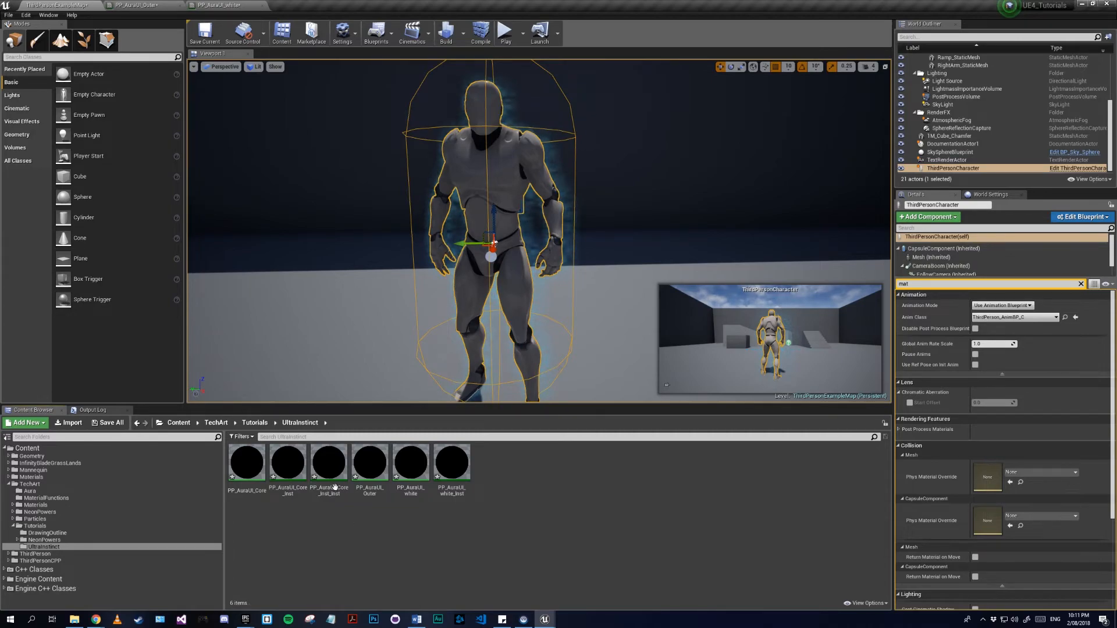
- Delete the PP_AuraUI_Core_Inst_Inst asset and create a material instance from PP_AuraUI_Outer, keeping its default name
{"action": "key", "text": "Delete"}
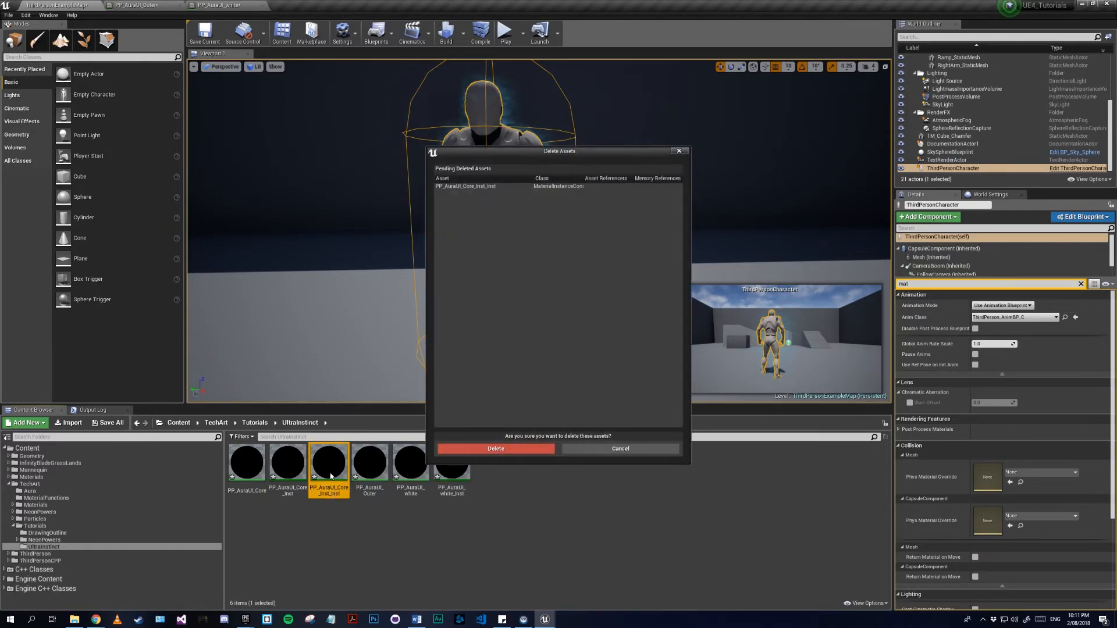
{"action": "left_click", "coordinate": [512, 449]}
{"action": "right_click", "coordinate": [339, 461]}
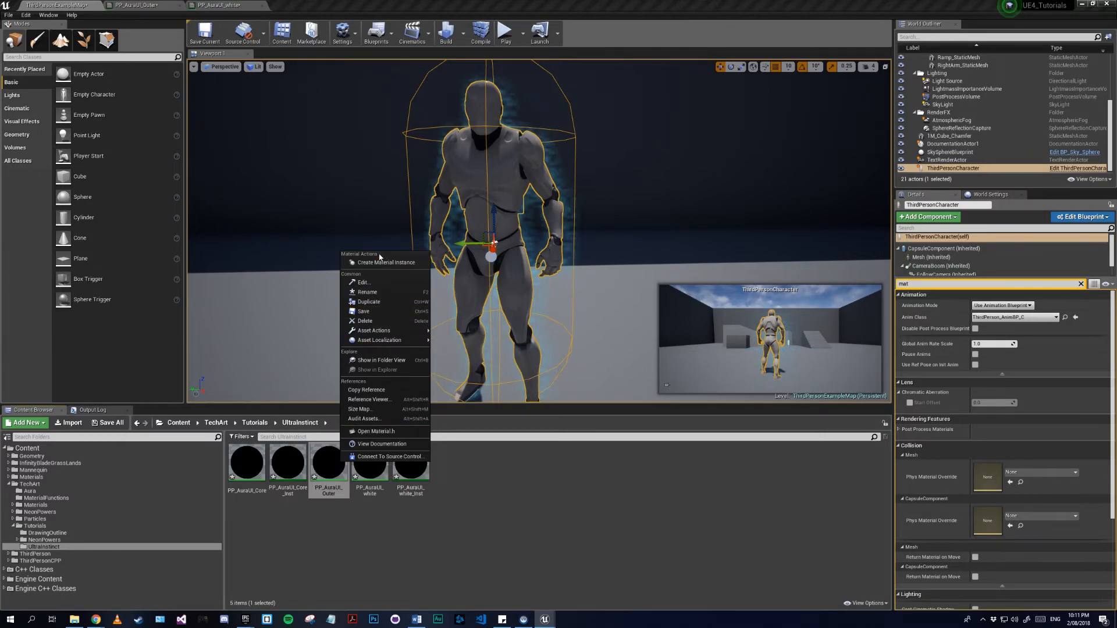
{"action": "left_click", "coordinate": [384, 262]}
{"action": "key", "text": "Return"}
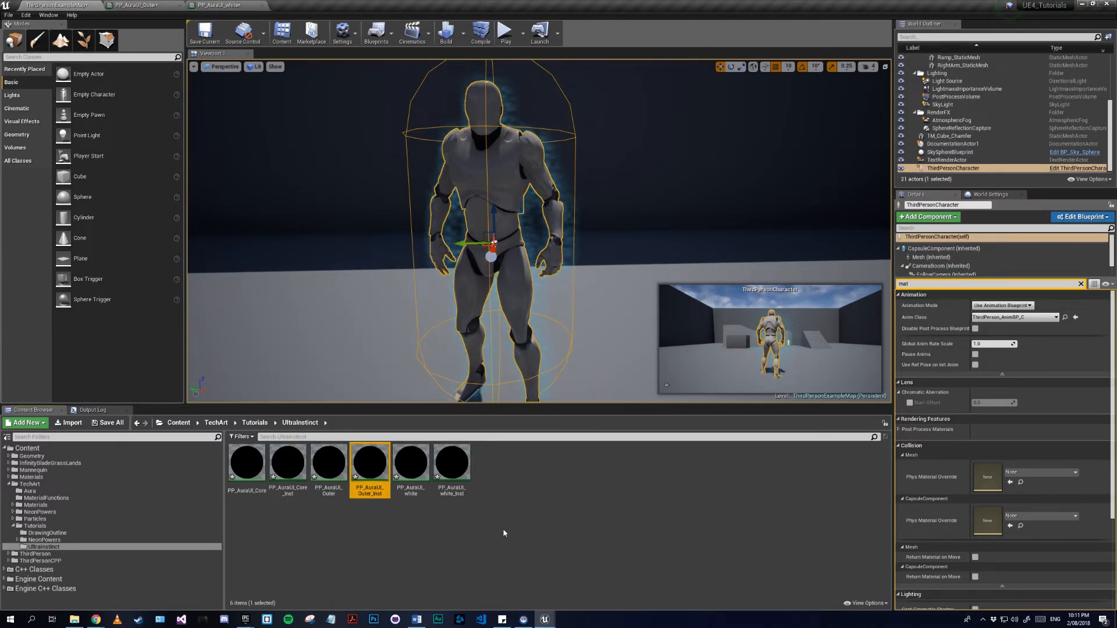
- Open PP_AuraUI_Outer_Inst and override its Colour with R 0.283, G 0.112, B 0.563 and A 1
{"action": "double_click", "coordinate": [369, 468]}
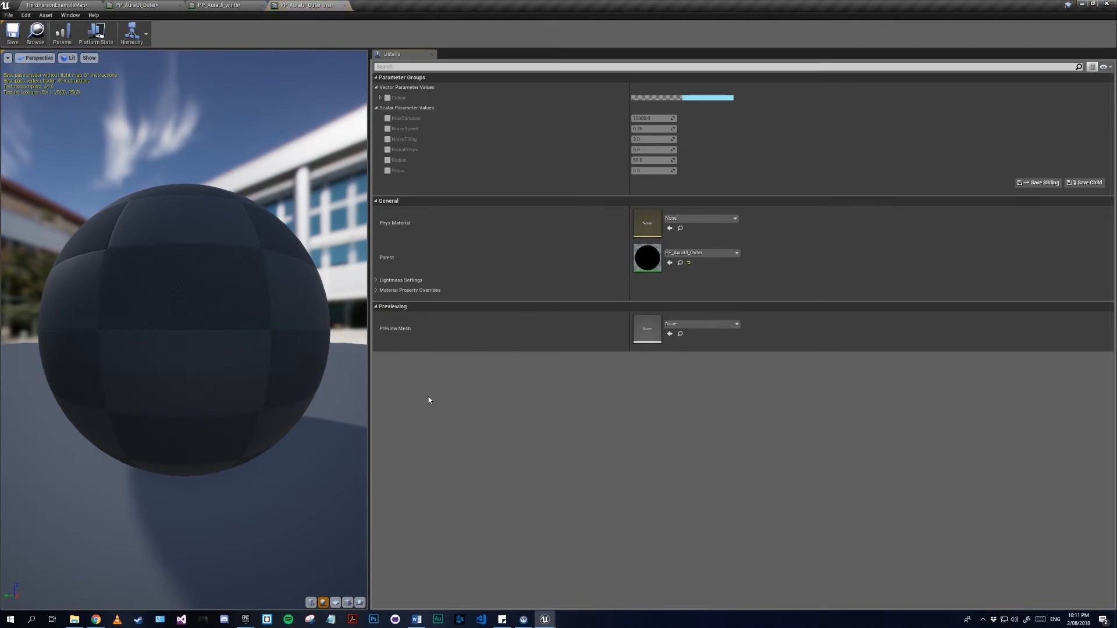
{"action": "left_click", "coordinate": [380, 98]}
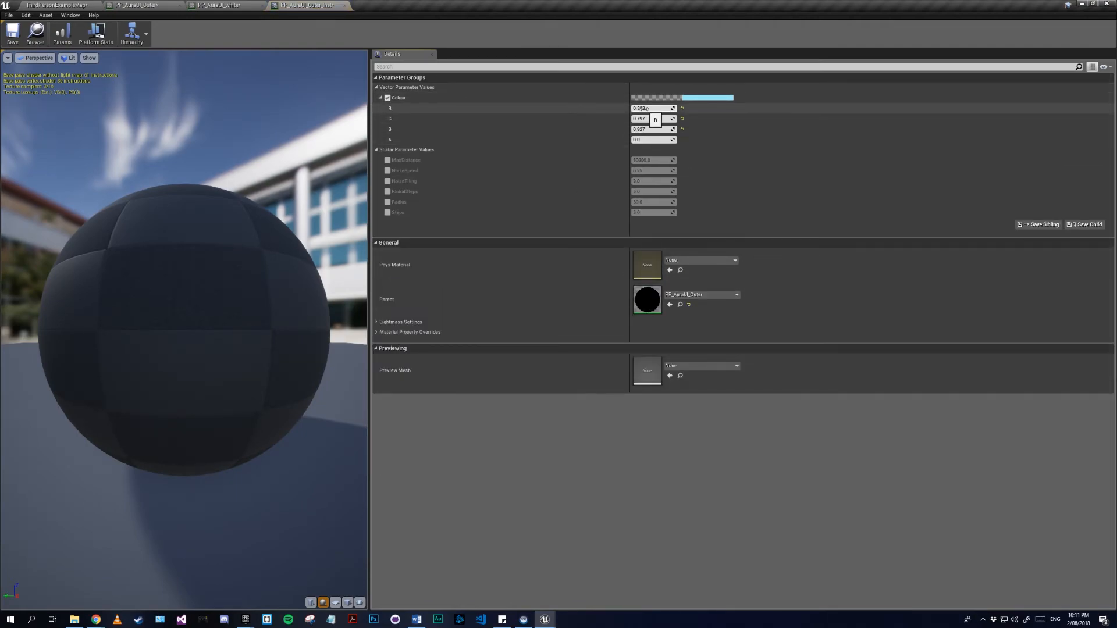
{"action": "left_click", "coordinate": [646, 108]}
{"action": "type", "text": "0.283"}
{"action": "left_click", "coordinate": [642, 118]}
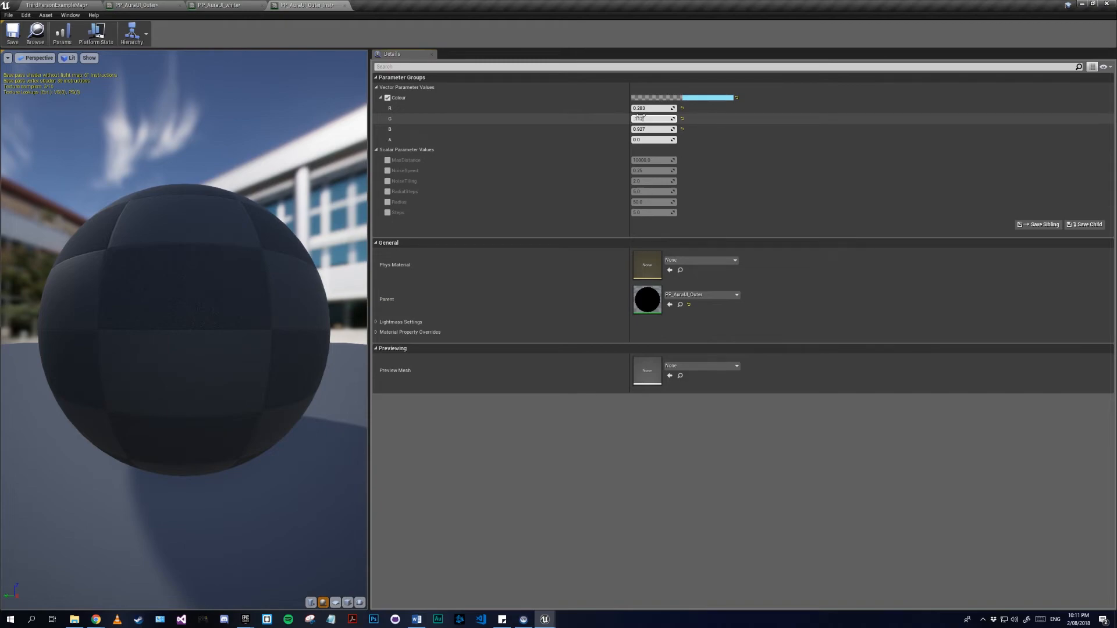
{"action": "key", "text": "Return"}
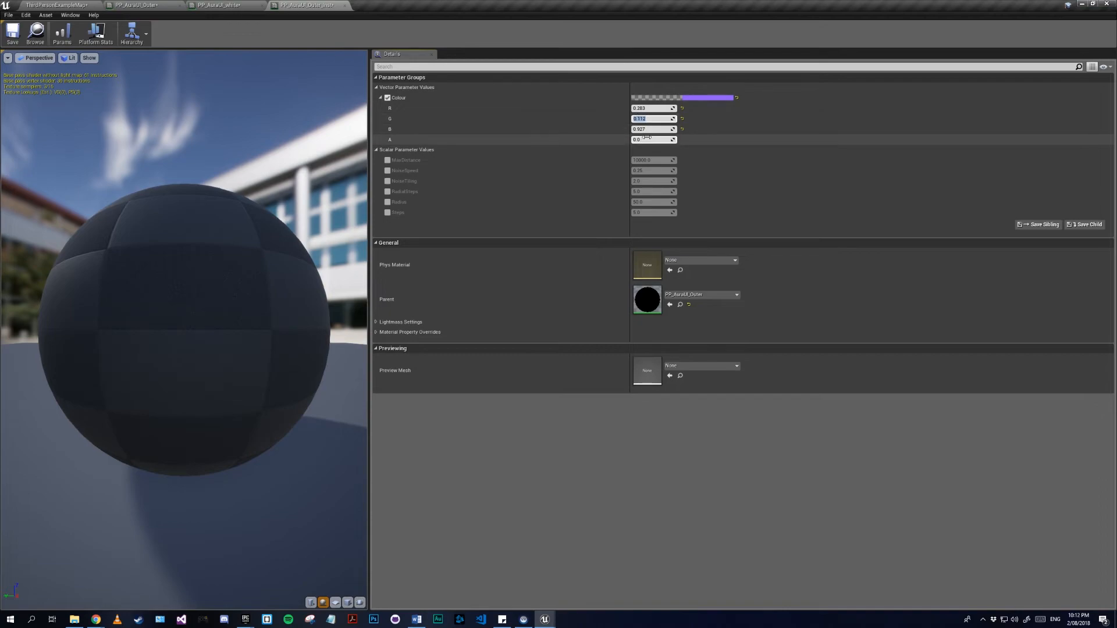
{"action": "left_click", "coordinate": [650, 128]}
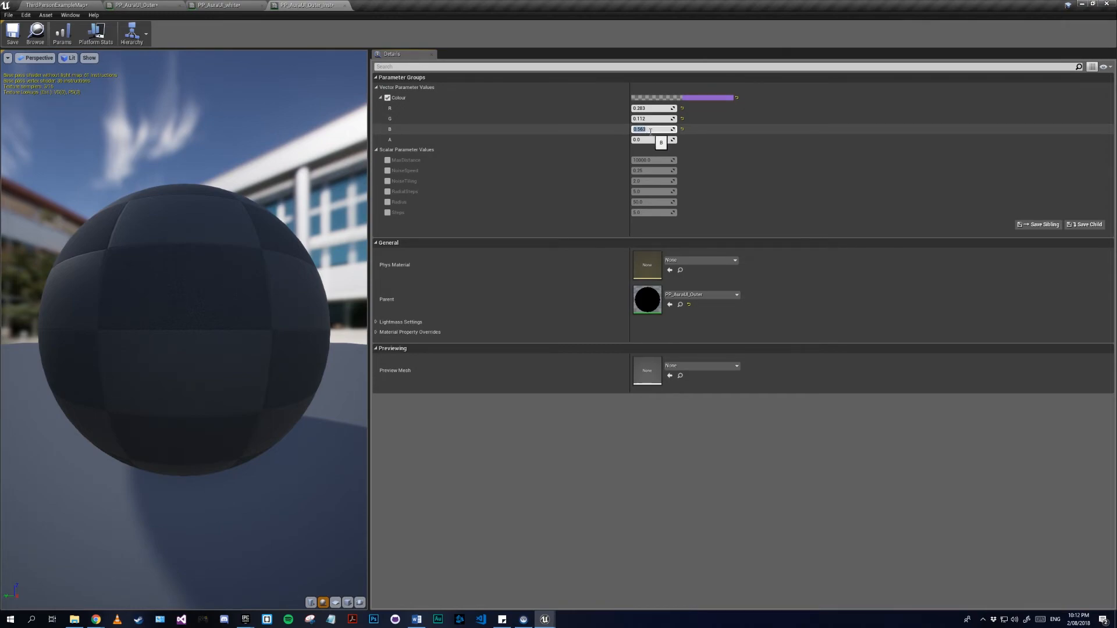
{"action": "left_click", "coordinate": [642, 139]}
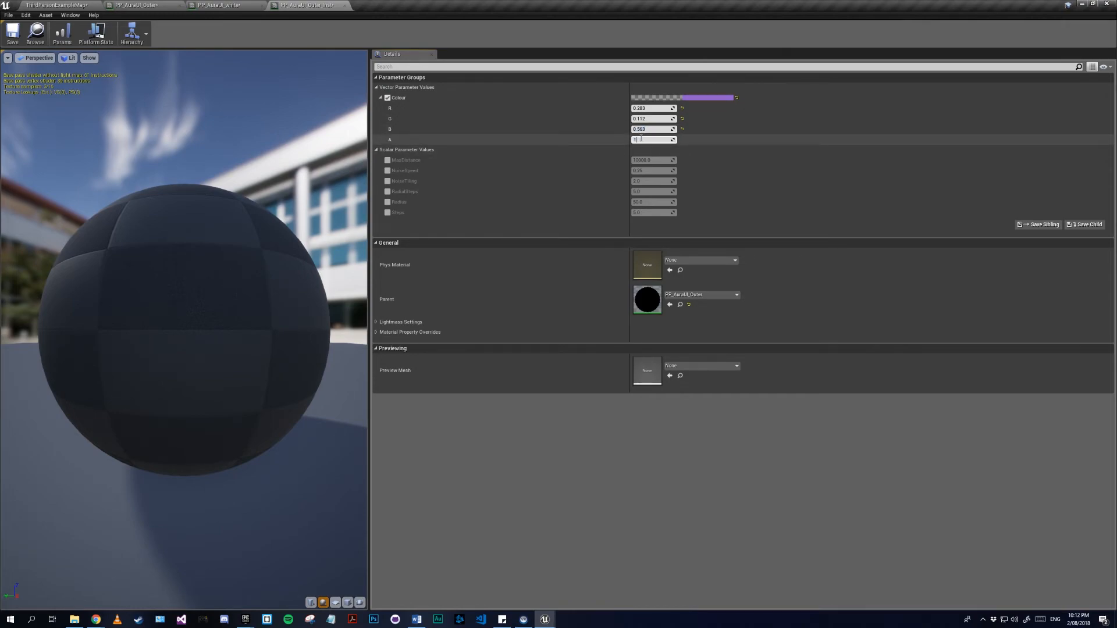
{"action": "key", "text": "Return"}
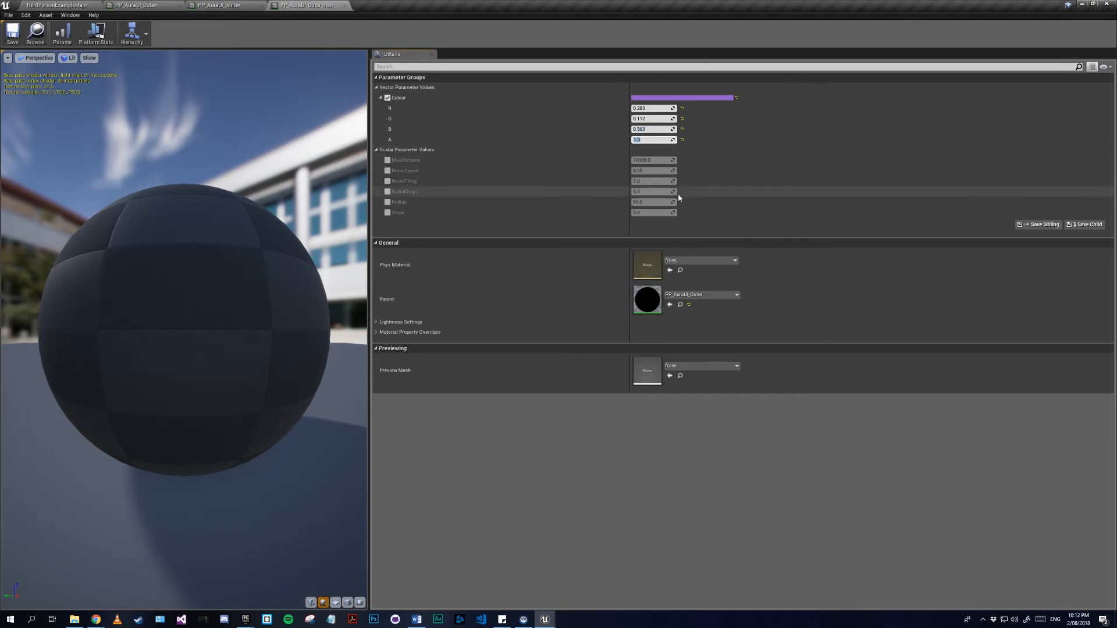
- Override the outer instance's NoiseSpeed with 0.16, NoiseTiling with 3, RadialSteps with 6 and Radius with 35
{"action": "left_click", "coordinate": [384, 160]}
{"action": "left_click", "coordinate": [387, 170]}
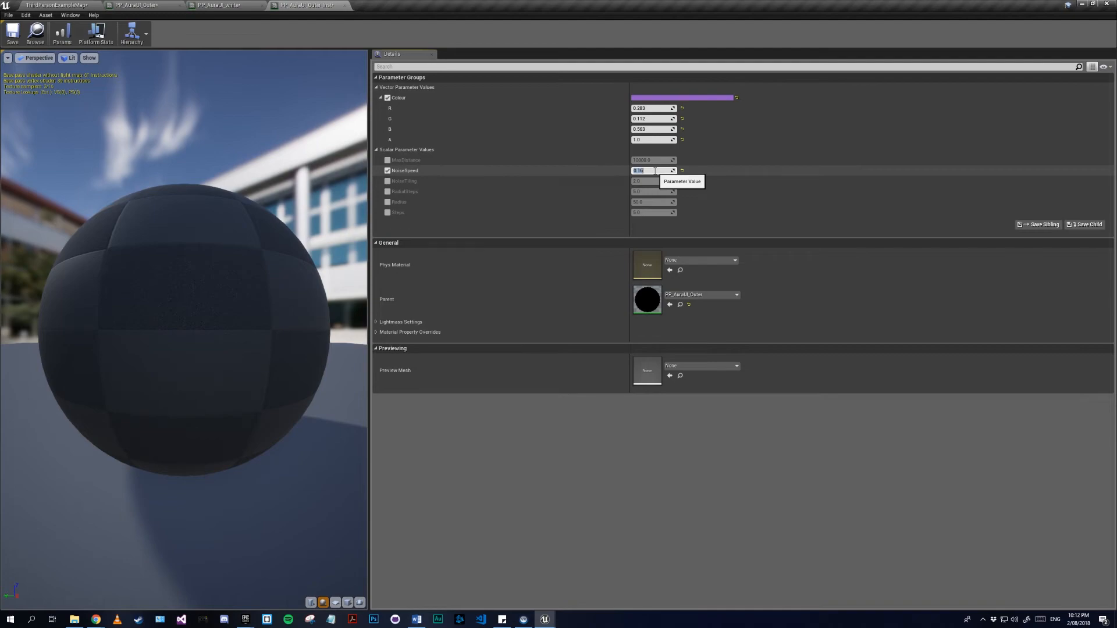
{"action": "left_click", "coordinate": [387, 181]}
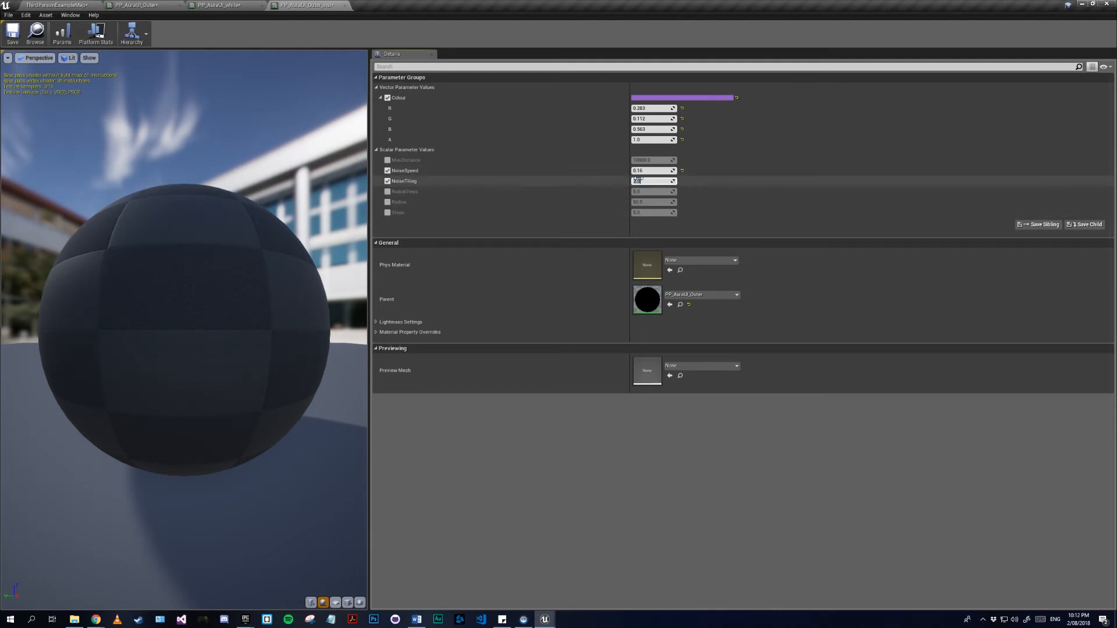
{"action": "type", "text": "3"}
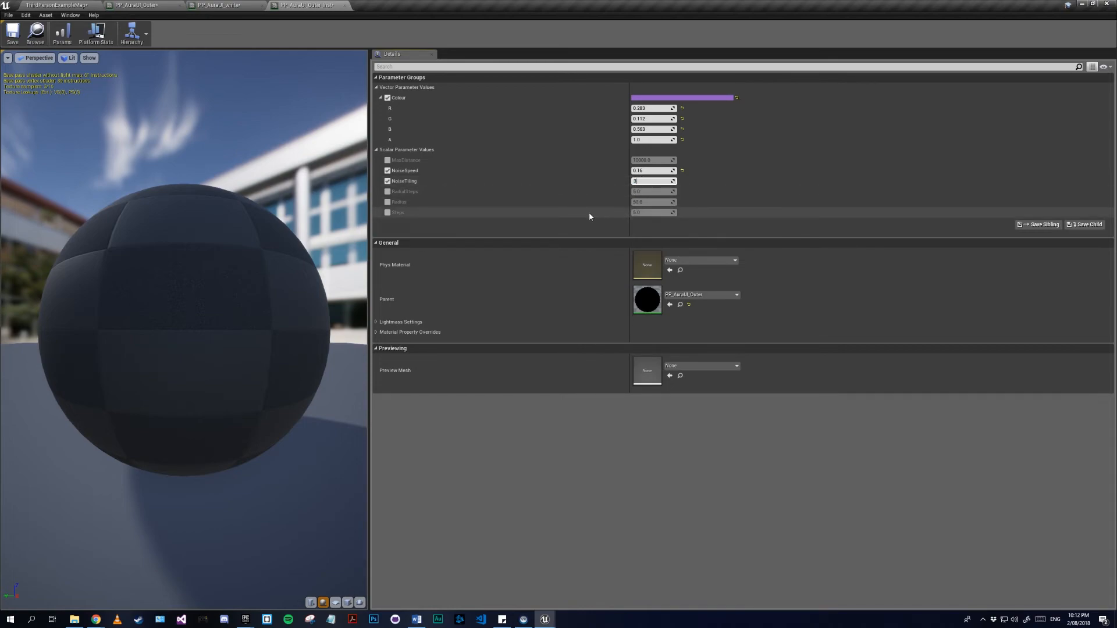
{"action": "left_click", "coordinate": [388, 192]}
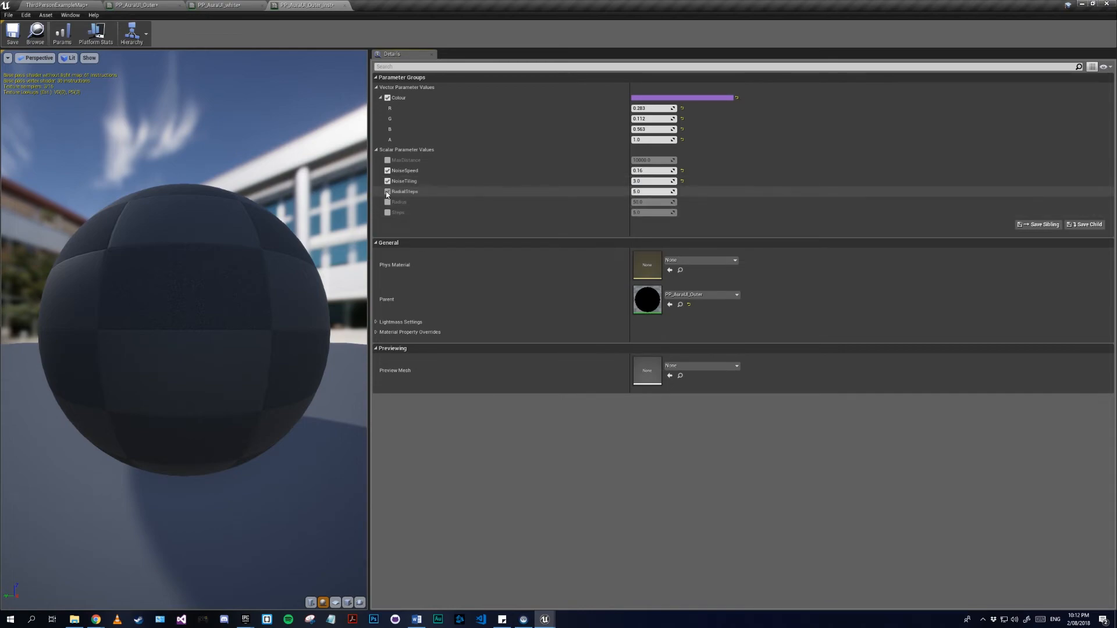
{"action": "left_click", "coordinate": [654, 190]}
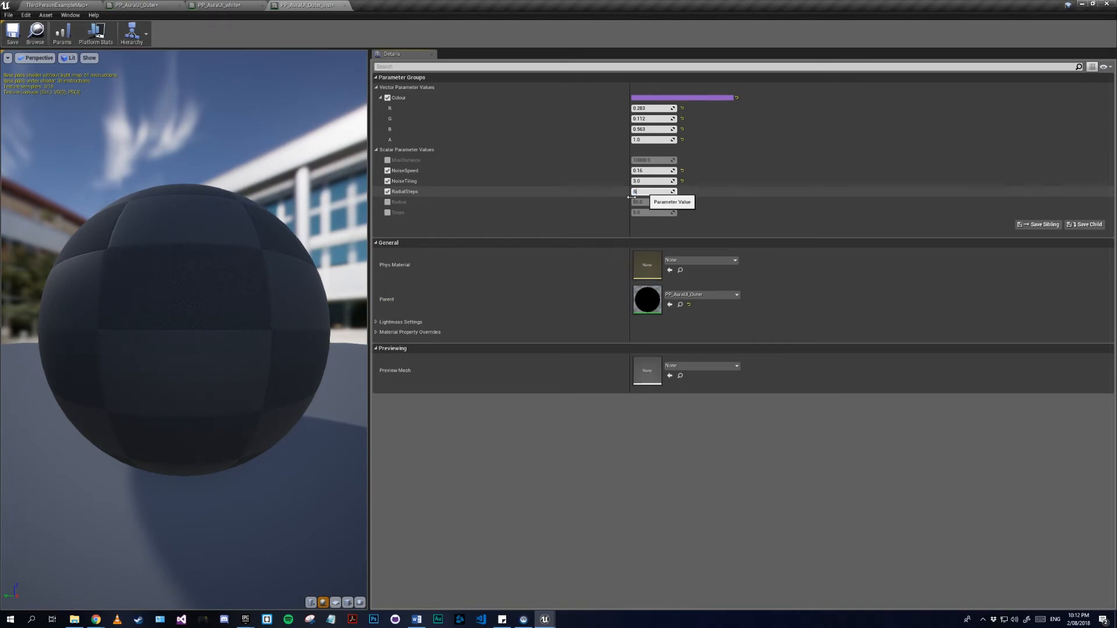
{"action": "left_click", "coordinate": [388, 202]}
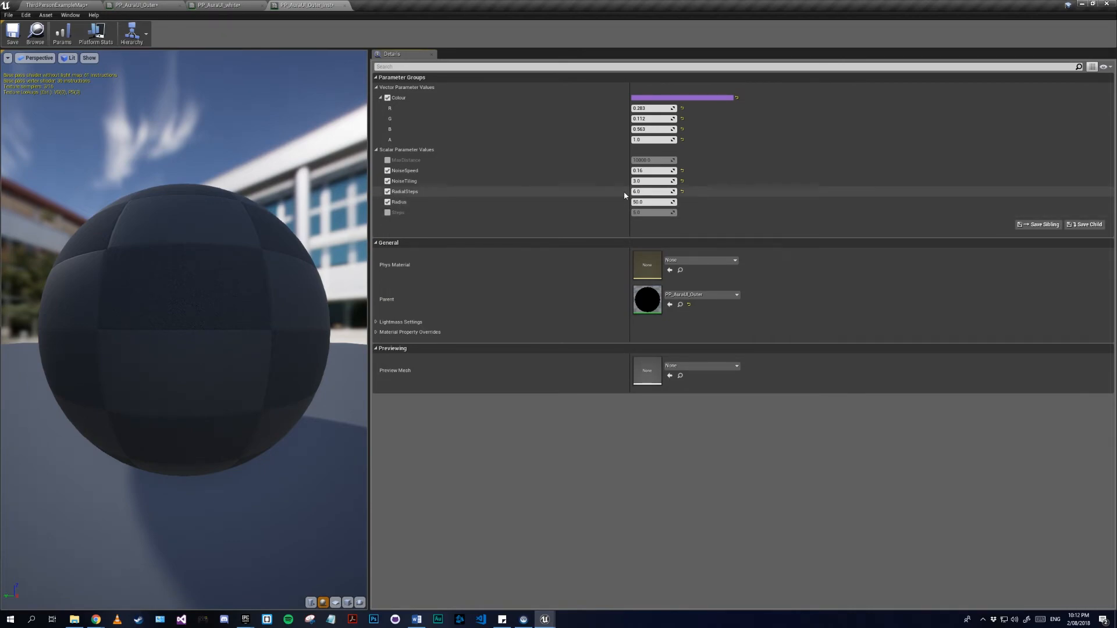
{"action": "left_click", "coordinate": [639, 203]}
{"action": "type", "text": "25"}
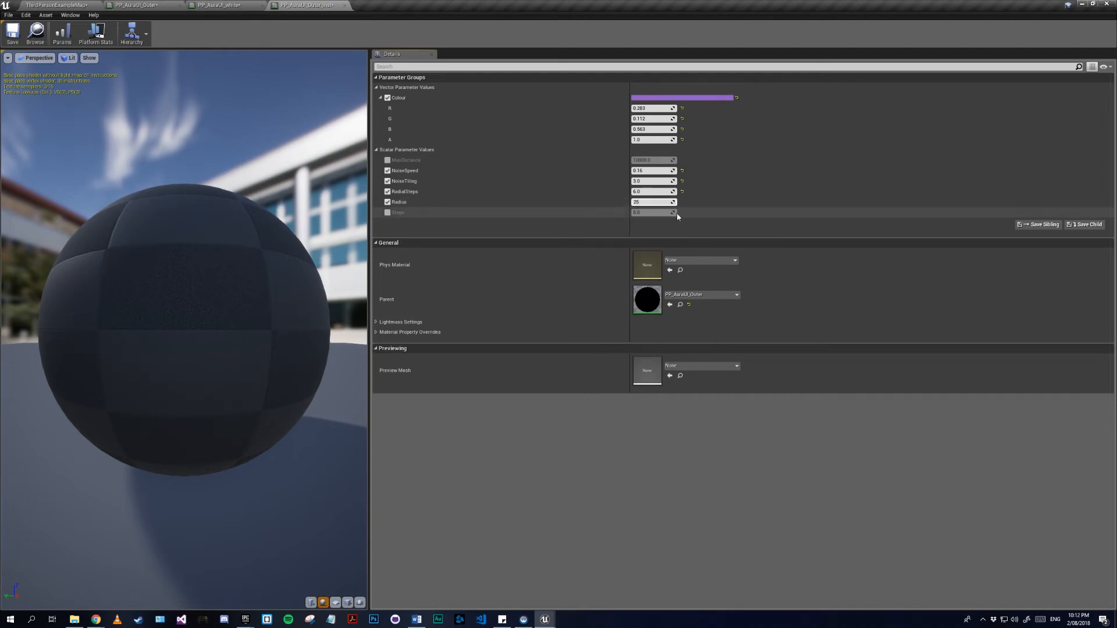
- Enable the outer instance's Steps override, save the instance and return to the level editor
{"action": "left_click", "coordinate": [388, 212]}
{"action": "left_click", "coordinate": [15, 37]}
{"action": "left_click", "coordinate": [70, 6]}
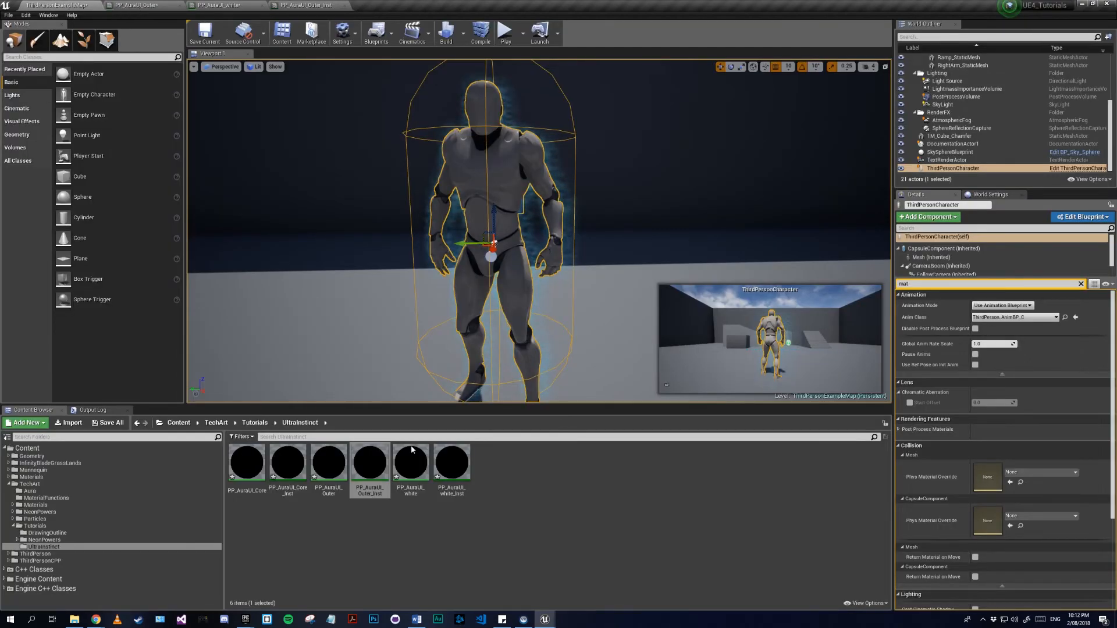
- Open PP_AuraUI_white_Inst and override its Colour with pure white, setting R, G, B and A to 1
{"action": "double_click", "coordinate": [463, 485]}
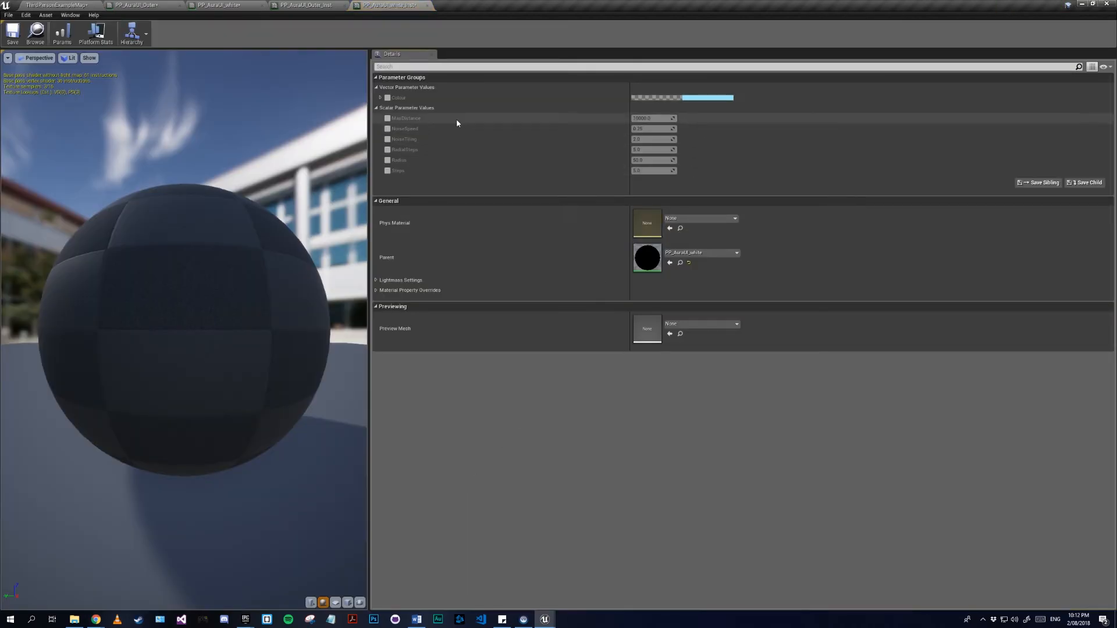
{"action": "left_click", "coordinate": [387, 98]}
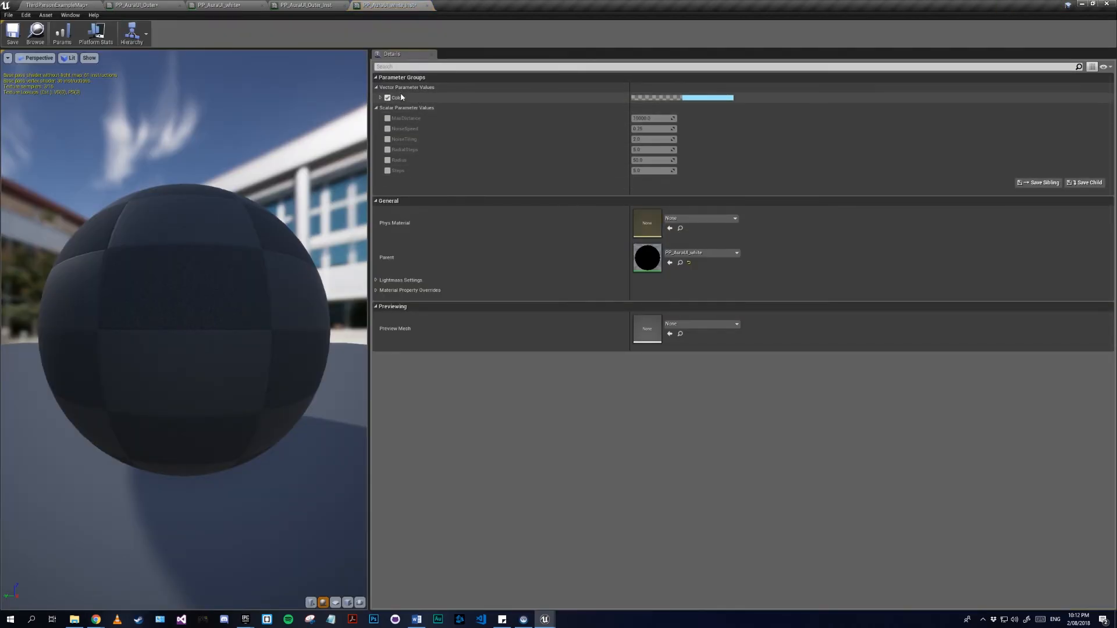
{"action": "left_click", "coordinate": [381, 97]}
{"action": "left_click", "coordinate": [638, 141]}
{"action": "type", "text": "0.5"}
{"action": "type", "text": "1"}
{"action": "type", "text": "1"}
{"action": "left_click", "coordinate": [646, 118]}
{"action": "type", "text": "1"}
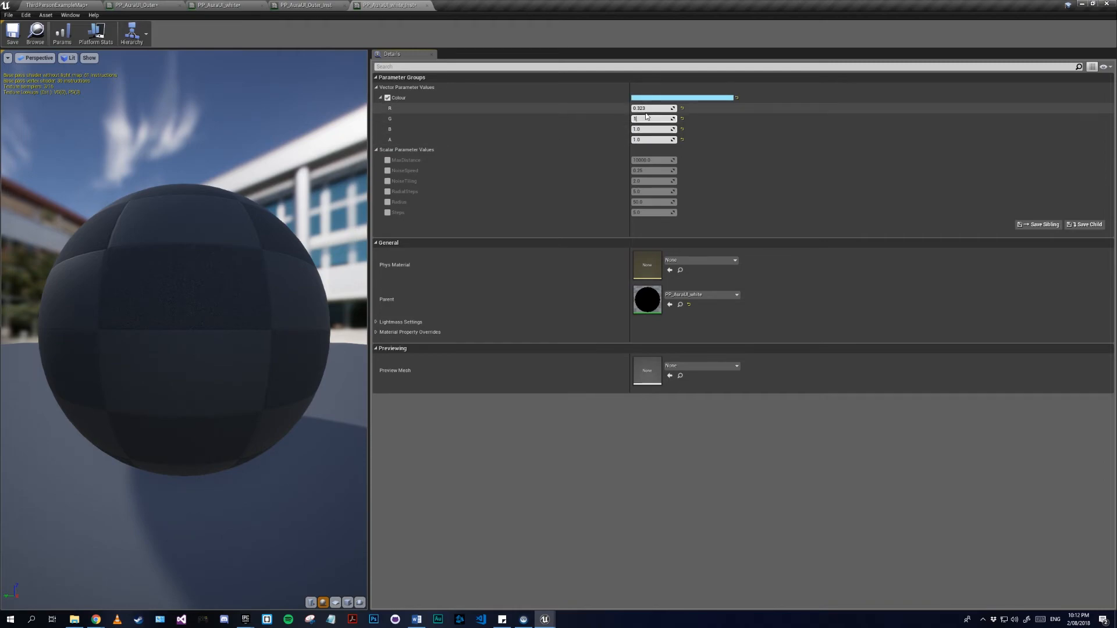
{"action": "type", "text": "1"}
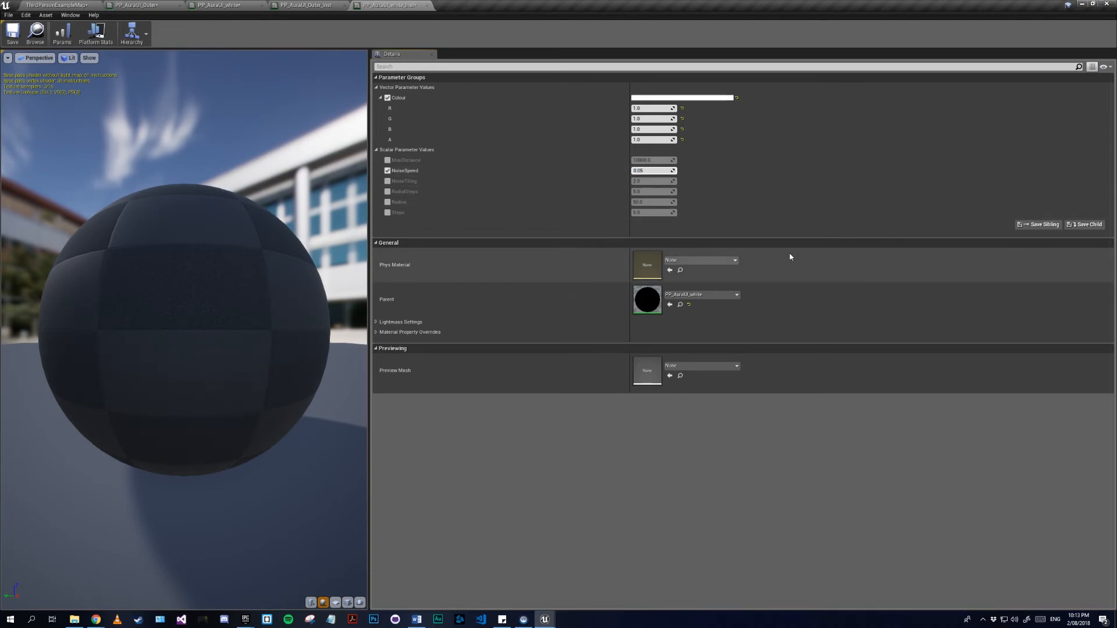
- Override the white instance's NoiseSpeed with 0.05, NoiseTiling with 1 and Radius with 5, leaving RadialSteps unchecked, and return to the level editor
{"action": "left_click", "coordinate": [388, 181]}
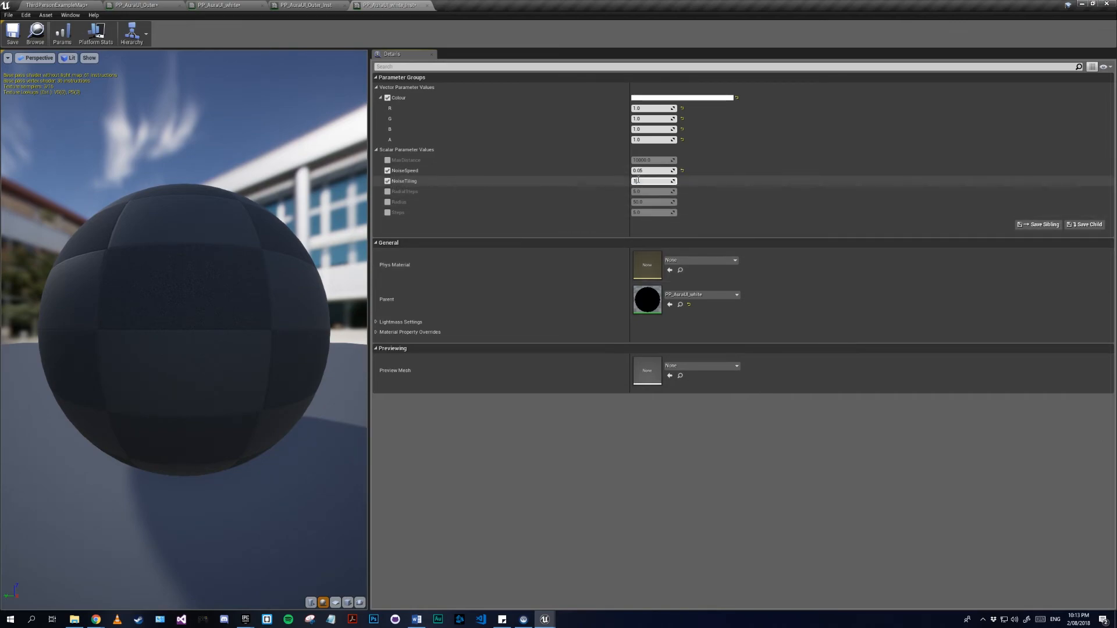
{"action": "left_click", "coordinate": [387, 192]}
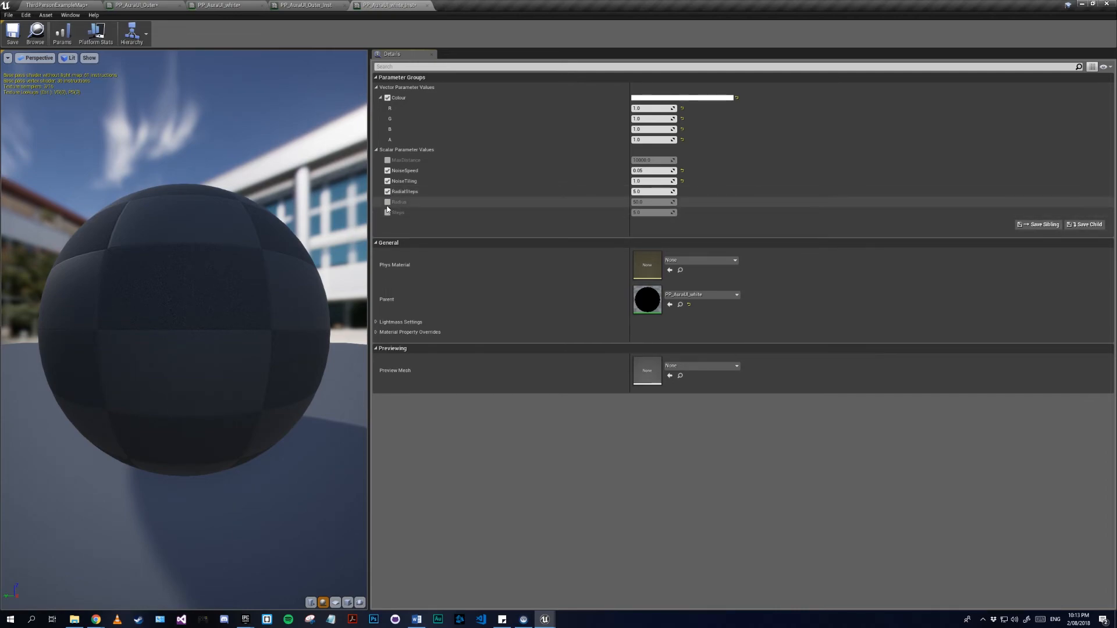
{"action": "left_click", "coordinate": [387, 202]}
{"action": "left_click", "coordinate": [388, 192]}
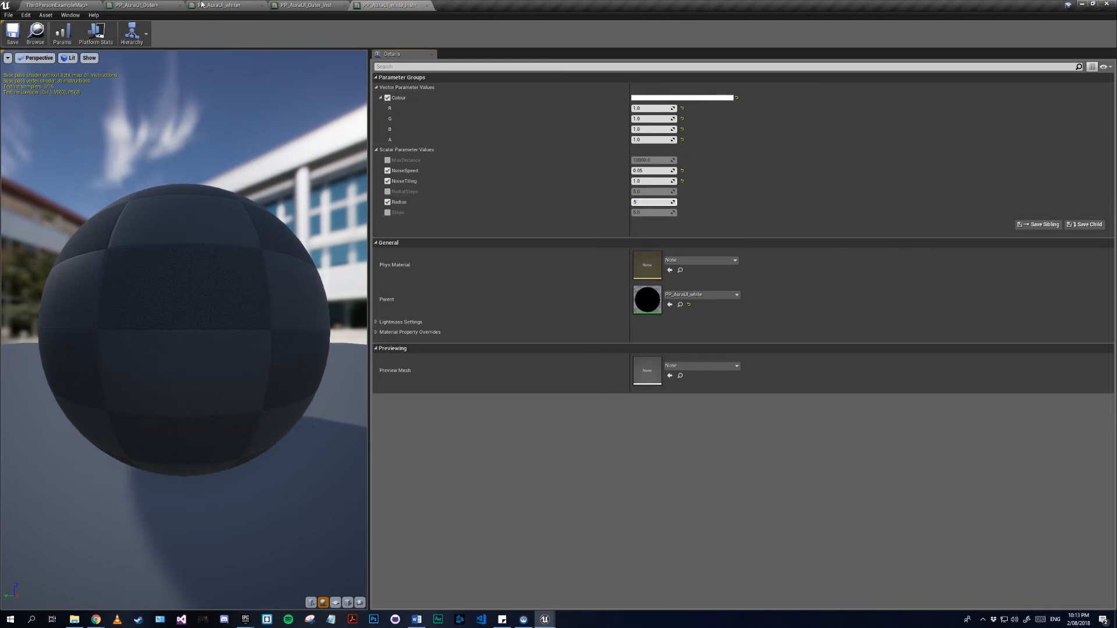
{"action": "left_click", "coordinate": [63, 4]}
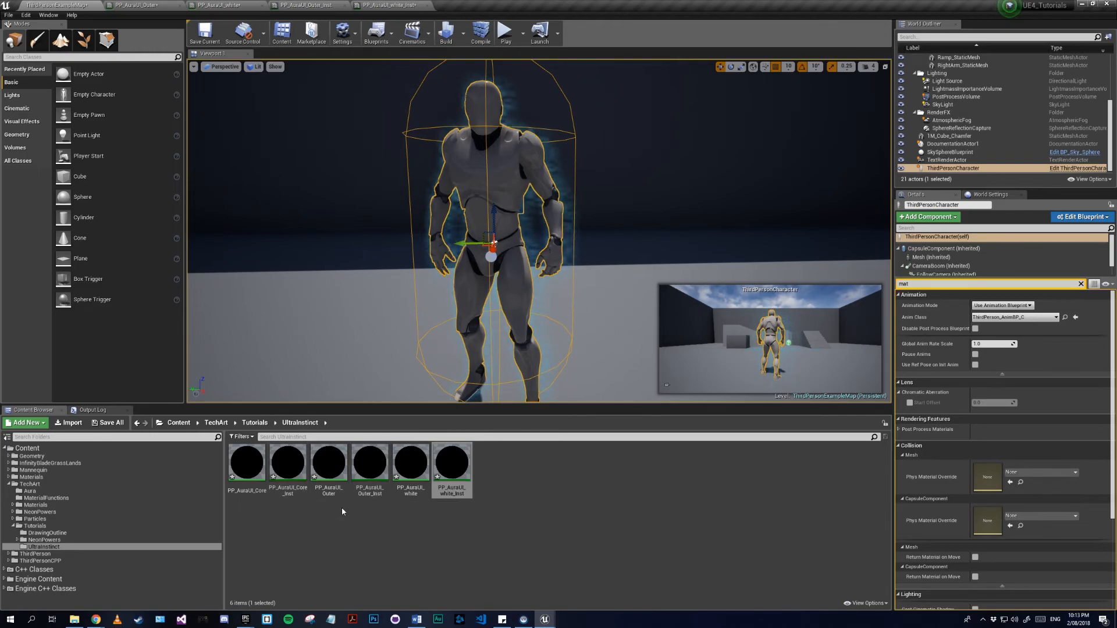
- Open PP_AuraUI_Core_Inst, override its Colour with A set to 1, save all assets and return to the level editor
{"action": "double_click", "coordinate": [287, 465]}
{"action": "left_click", "coordinate": [388, 97]}
{"action": "left_click", "coordinate": [380, 98]}
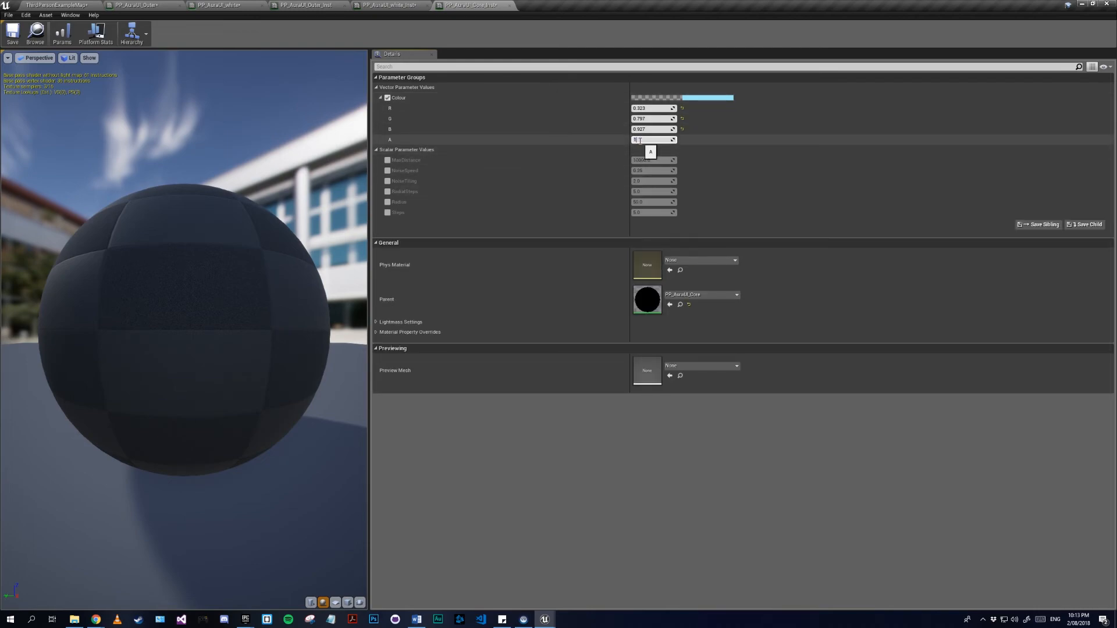
{"action": "left_click", "coordinate": [10, 16]}
{"action": "left_click", "coordinate": [32, 64]}
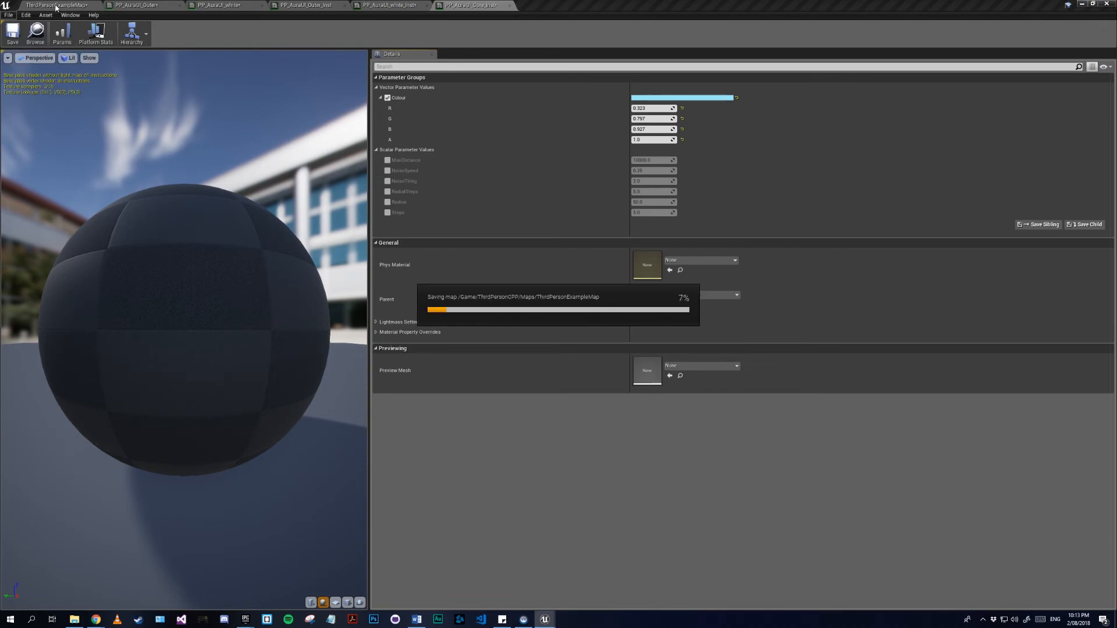
{"action": "left_click", "coordinate": [57, 5]}
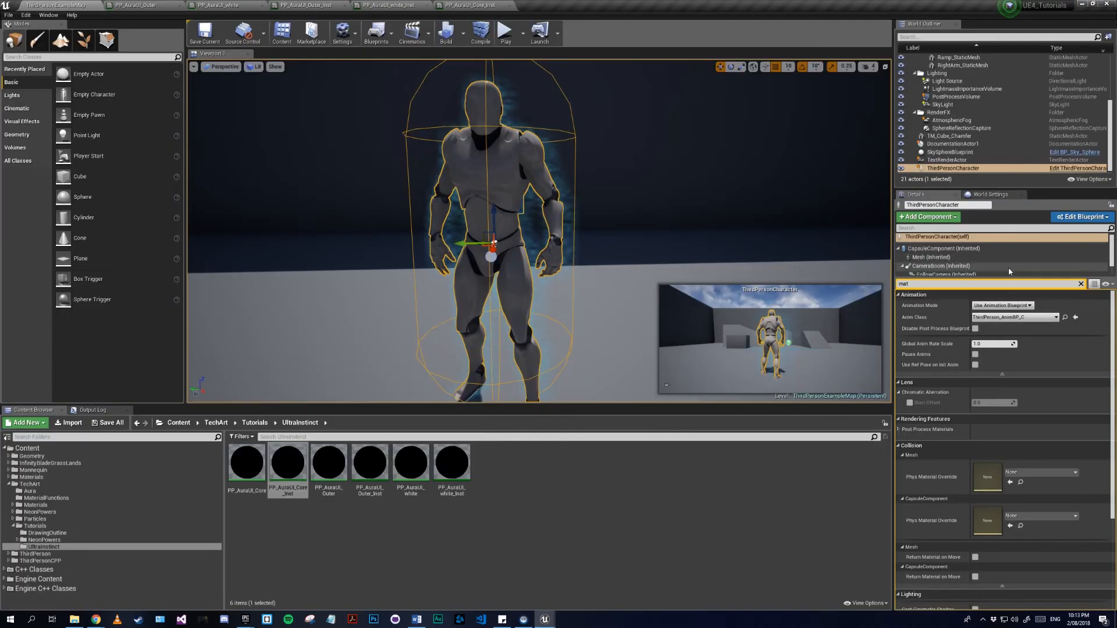
- Select the PostProcessVolume and add two more asset reference elements to its Post Process Materials array
{"action": "left_click", "coordinate": [965, 97]}
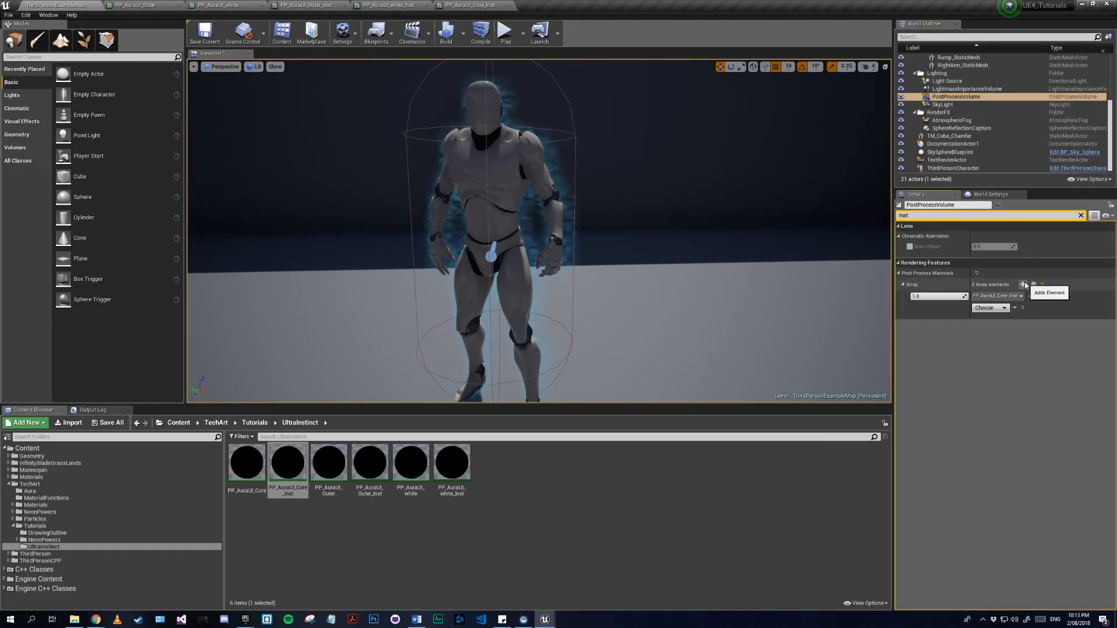
{"action": "left_click", "coordinate": [1005, 309]}
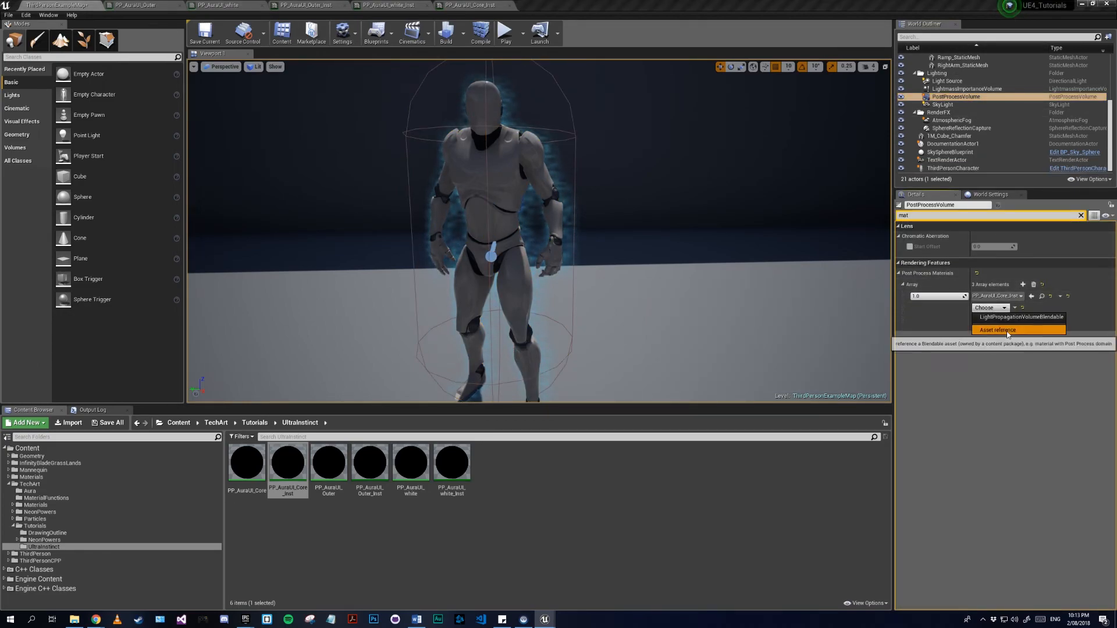
{"action": "left_click", "coordinate": [1002, 330]}
{"action": "left_click", "coordinate": [999, 320]}
{"action": "left_click", "coordinate": [996, 341]}
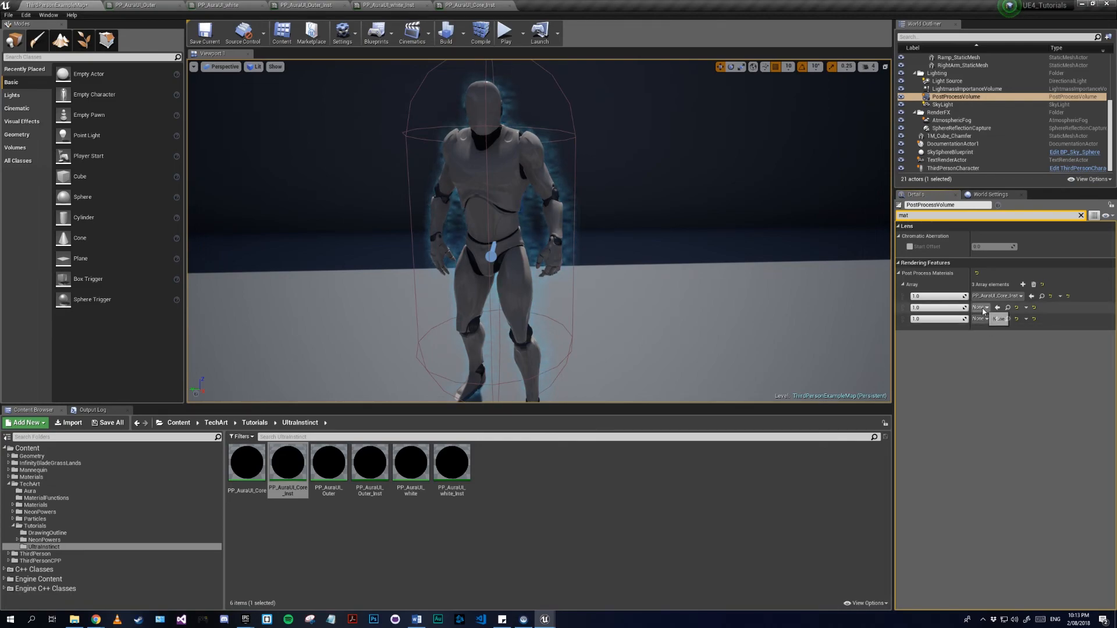
- Assign PP_AuraUI_Outer_Inst to the second Post Process Materials element and PP_AuraUI_white_Inst to the third
{"action": "left_click", "coordinate": [980, 307]}
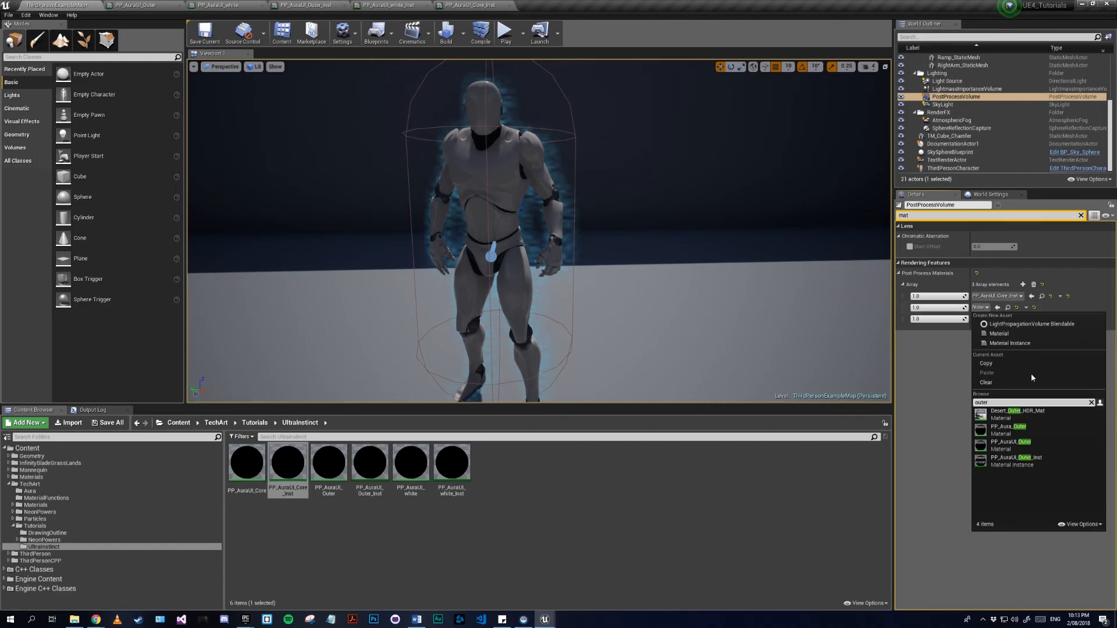
{"action": "left_click", "coordinate": [1028, 466]}
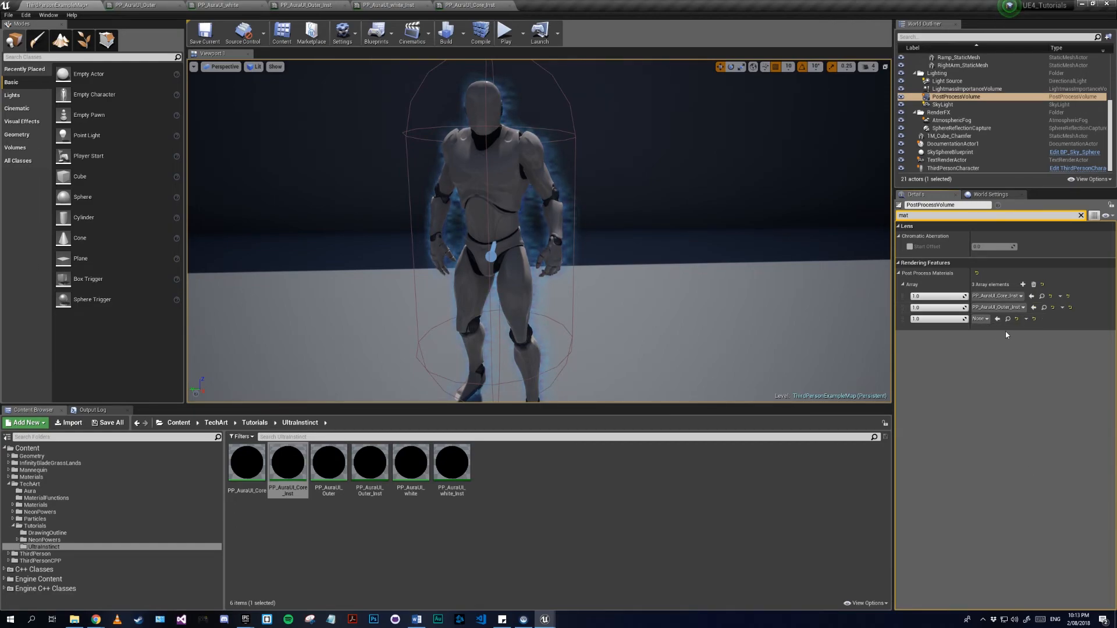
{"action": "left_click", "coordinate": [984, 320]}
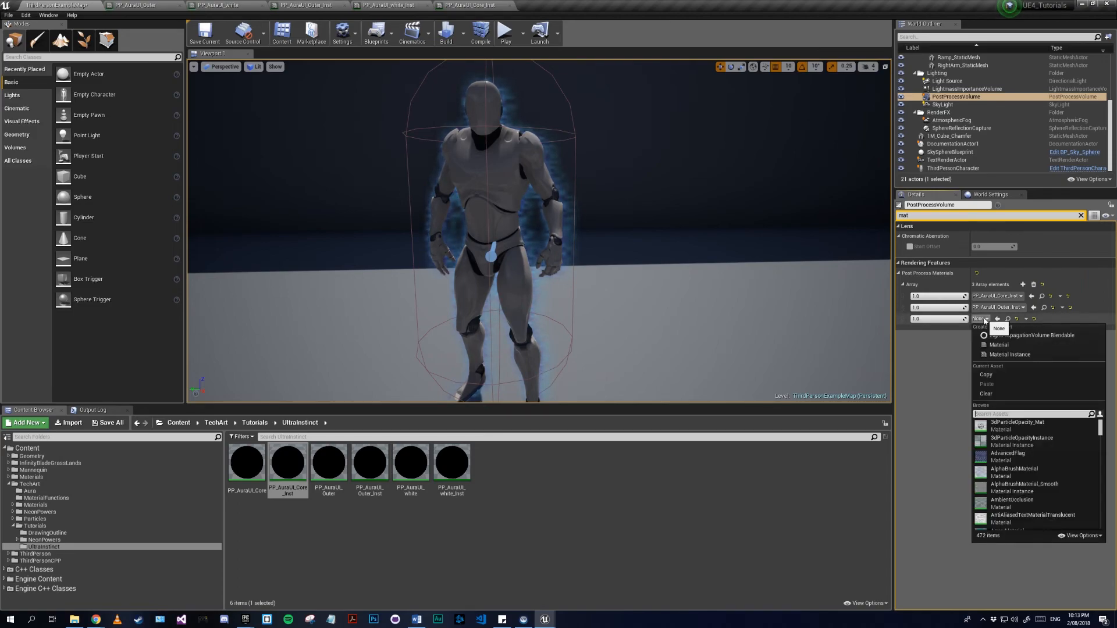
{"action": "type", "text": "white"}
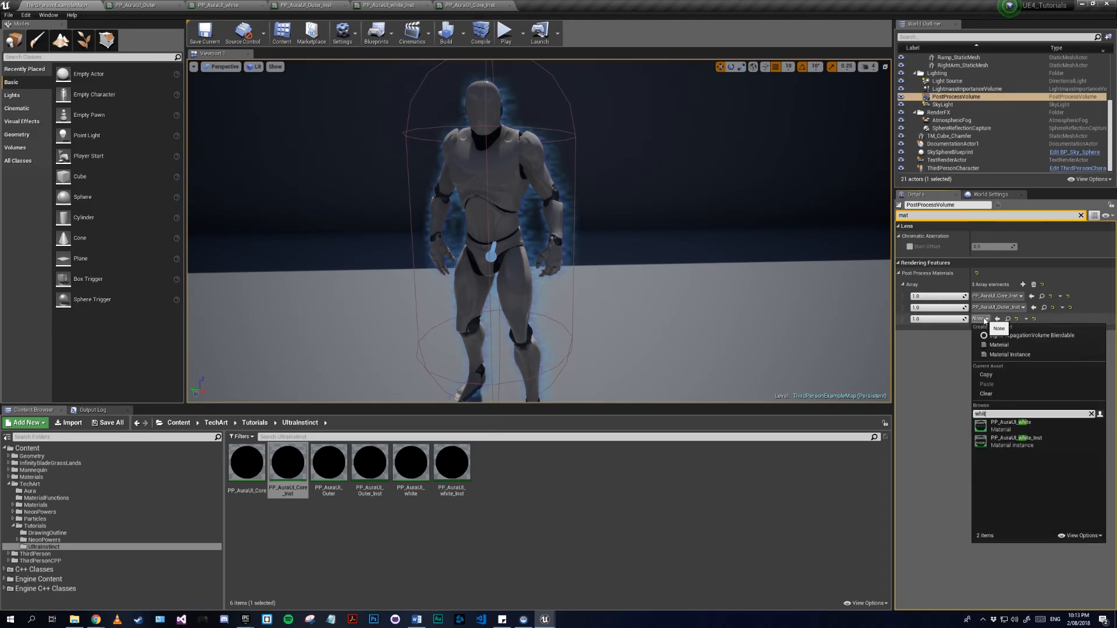
{"action": "left_click", "coordinate": [1028, 445]}
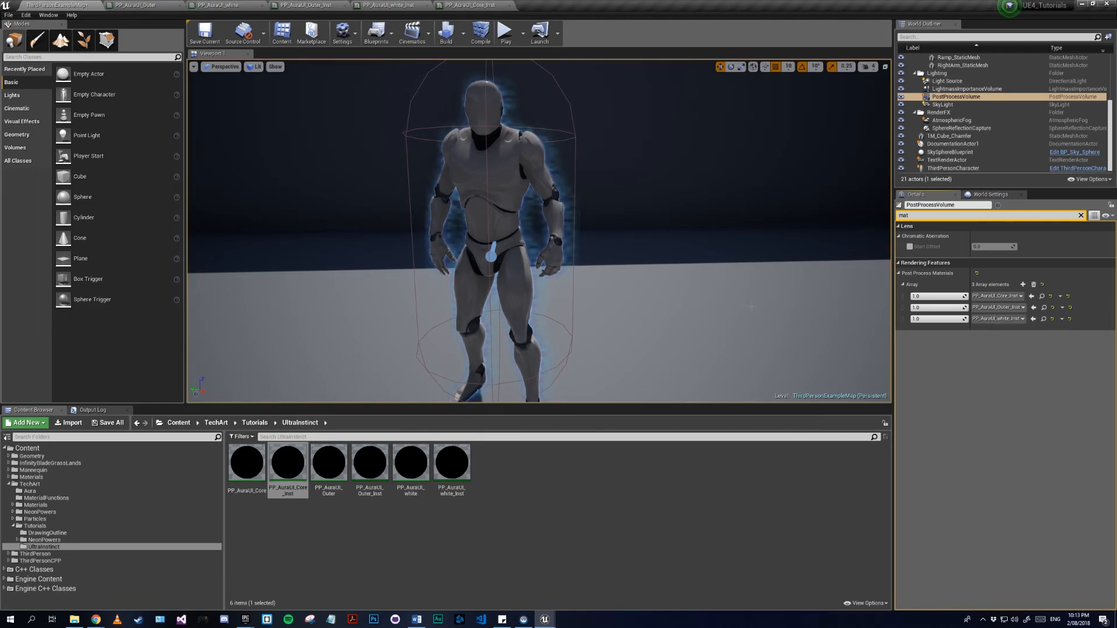
- Examine the combined aura around the character's upper body in the viewport and save the level
{"action": "right_click_drag", "start_coordinate": [582, 250], "coordinate": [571, 221]}
{"action": "key", "text": "s"}
{"action": "key", "text": "w"}
{"action": "key", "text": "s"}
{"action": "key", "text": "w"}
{"action": "key", "text": "s"}
{"action": "key", "text": "w"}
{"action": "left_click", "coordinate": [341, 554]}
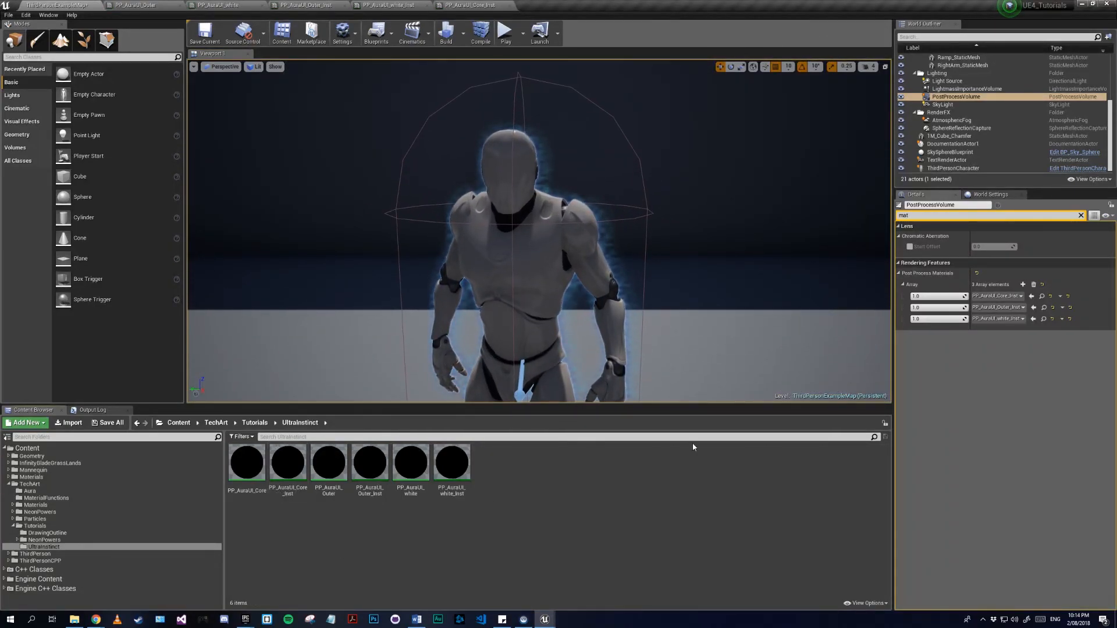
{"action": "left_click", "coordinate": [210, 34]}
{"action": "key", "text": "s"}
{"action": "right_click_drag", "start_coordinate": [552, 315], "coordinate": [534, 338]}
{"action": "key", "text": "w"}
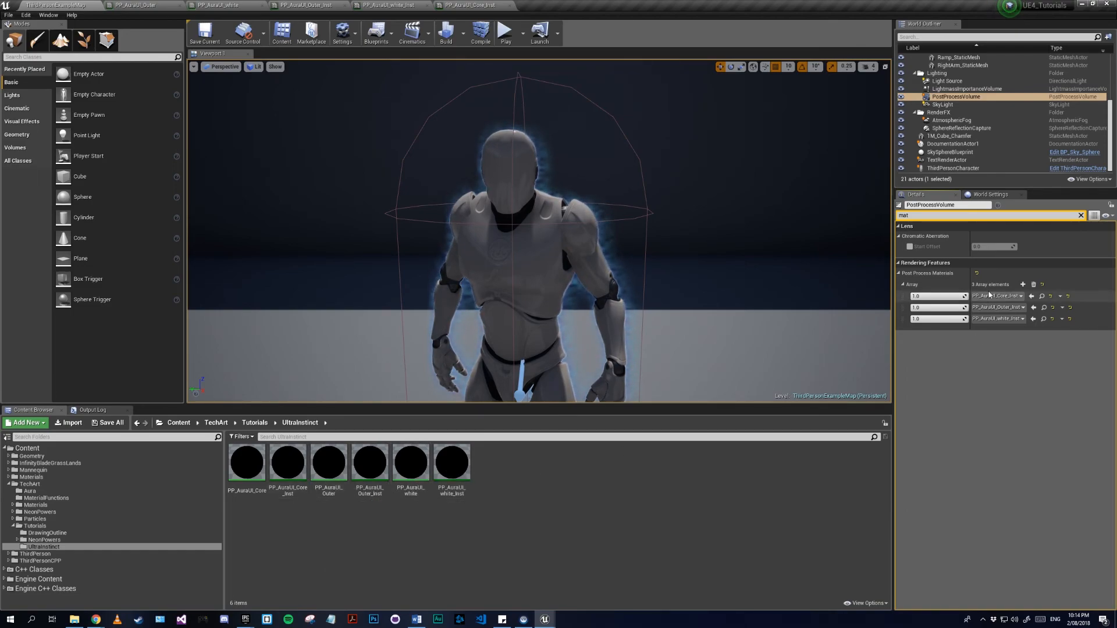
- Reassign PP_AuraUI_Core_Inst to the first array element and review the core and white instances' parameter overrides
{"action": "left_click_drag", "start_coordinate": [288, 463], "coordinate": [988, 298]}
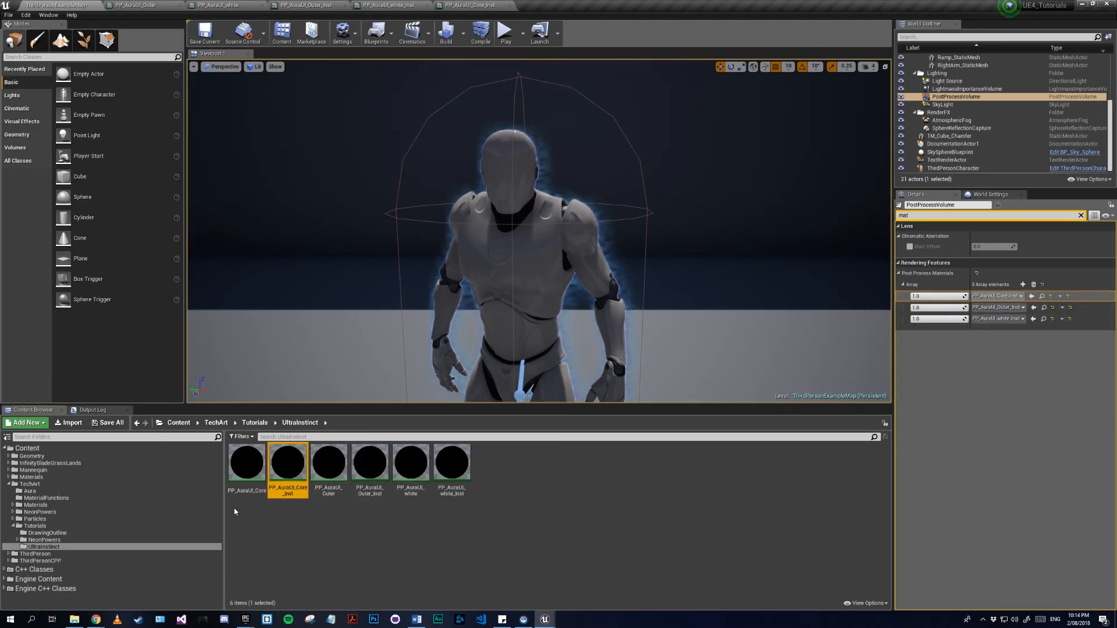
{"action": "double_click", "coordinate": [288, 461]}
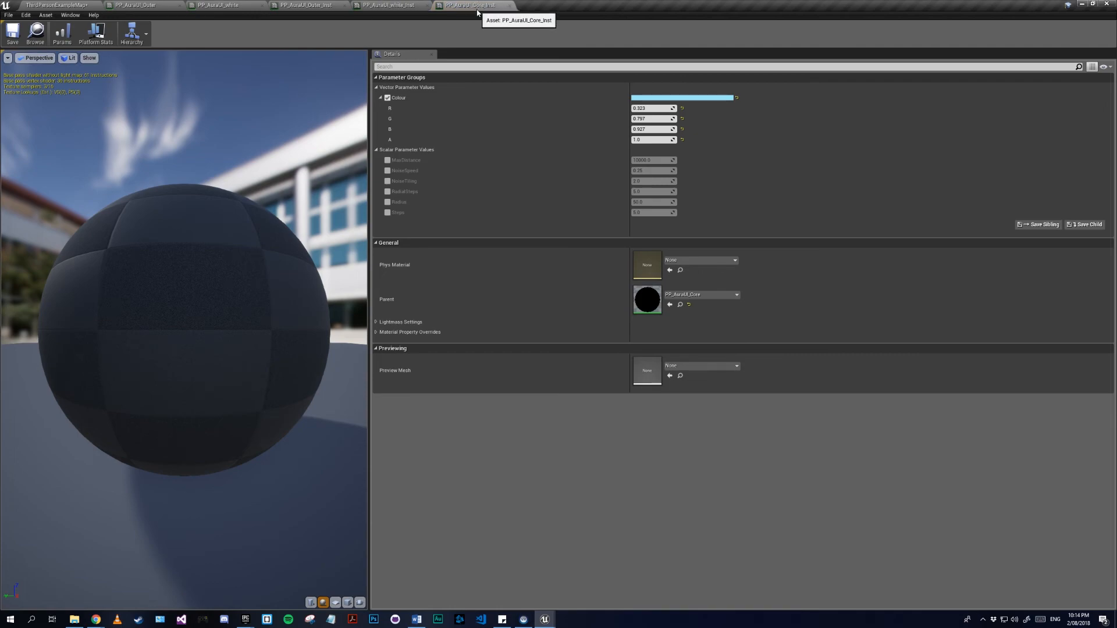
{"action": "left_click", "coordinate": [392, 6]}
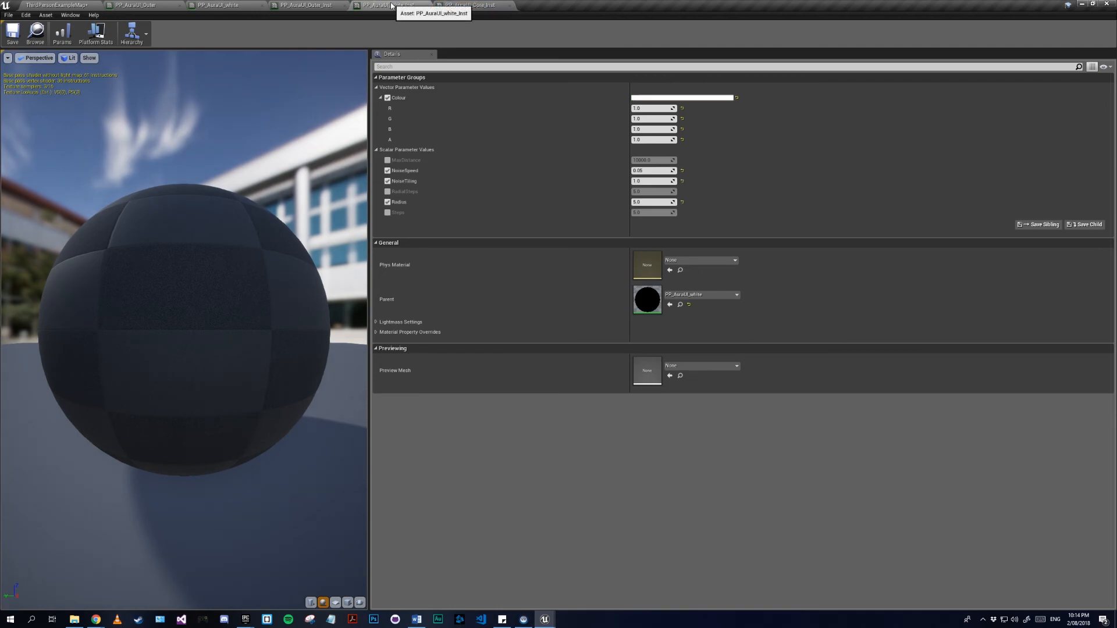
- In the PP_AuraUI_Outer material, insert a Multiply node between the Colour parameter and the Lerp's B input
{"action": "left_click", "coordinate": [132, 7]}
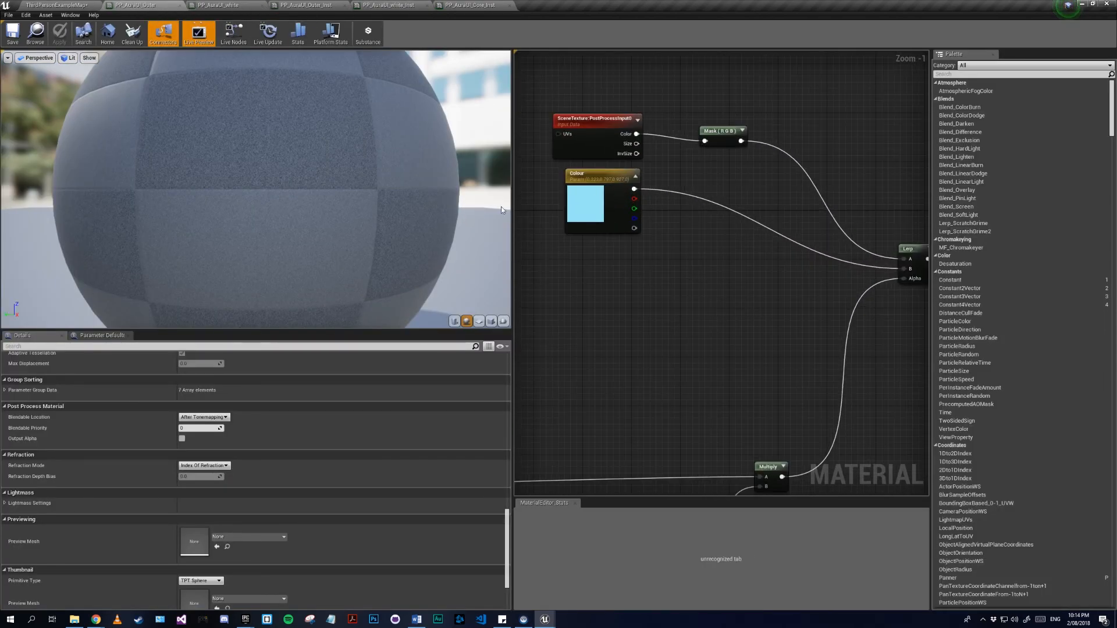
{"action": "scroll", "coordinate": [592, 214], "scroll_direction": "up", "scroll_amount": 1}
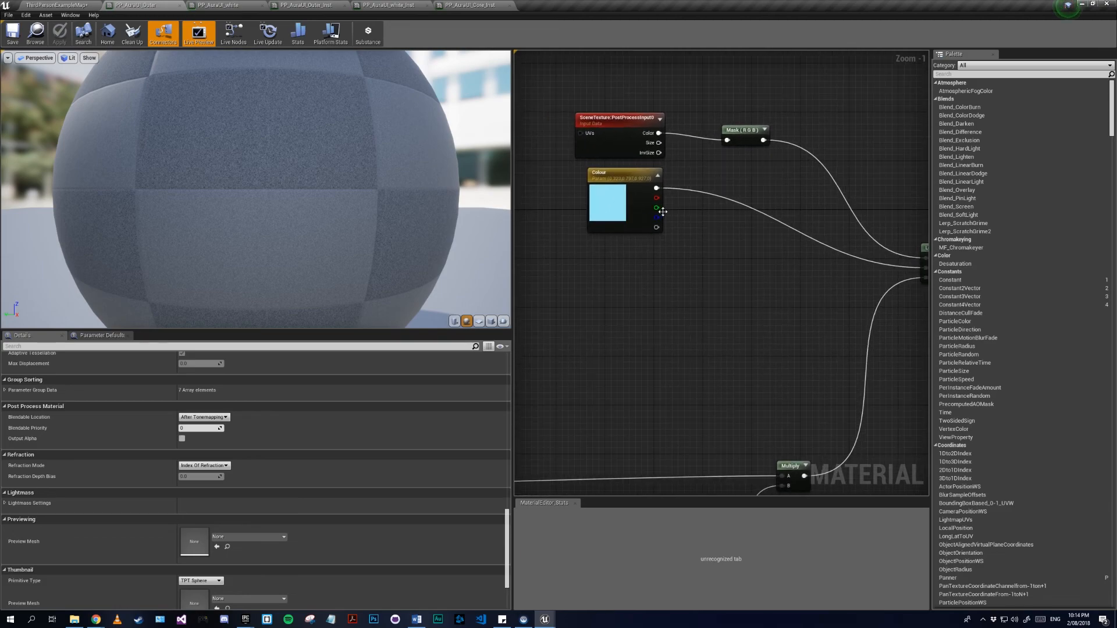
{"action": "left_click_drag", "start_coordinate": [624, 168], "coordinate": [711, 231]}
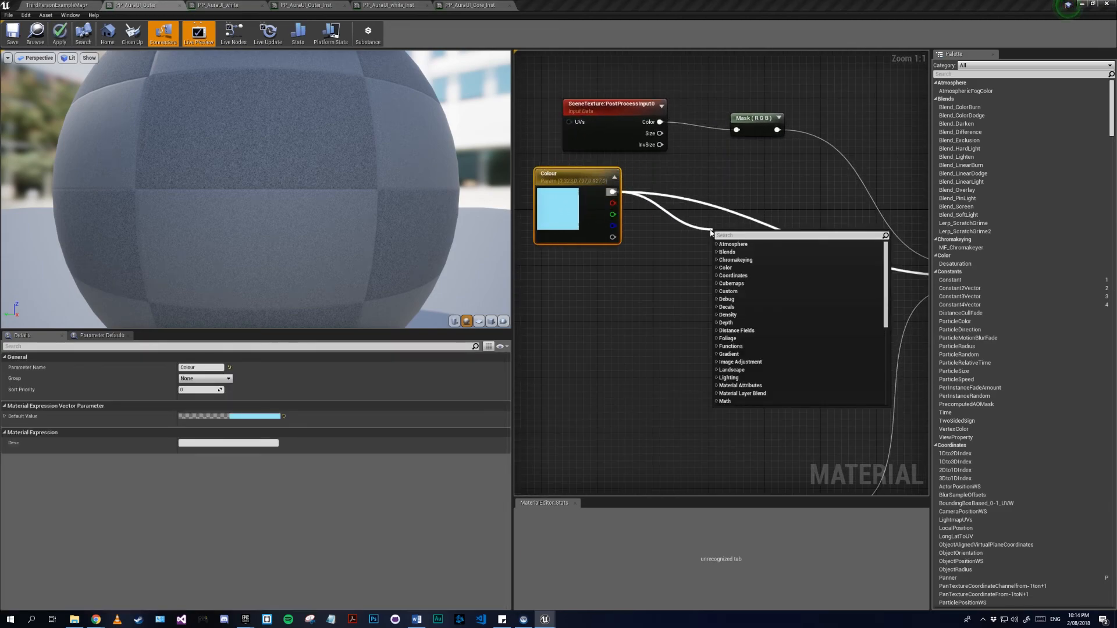
{"action": "type", "text": "multi"}
{"action": "key", "text": "Return"}
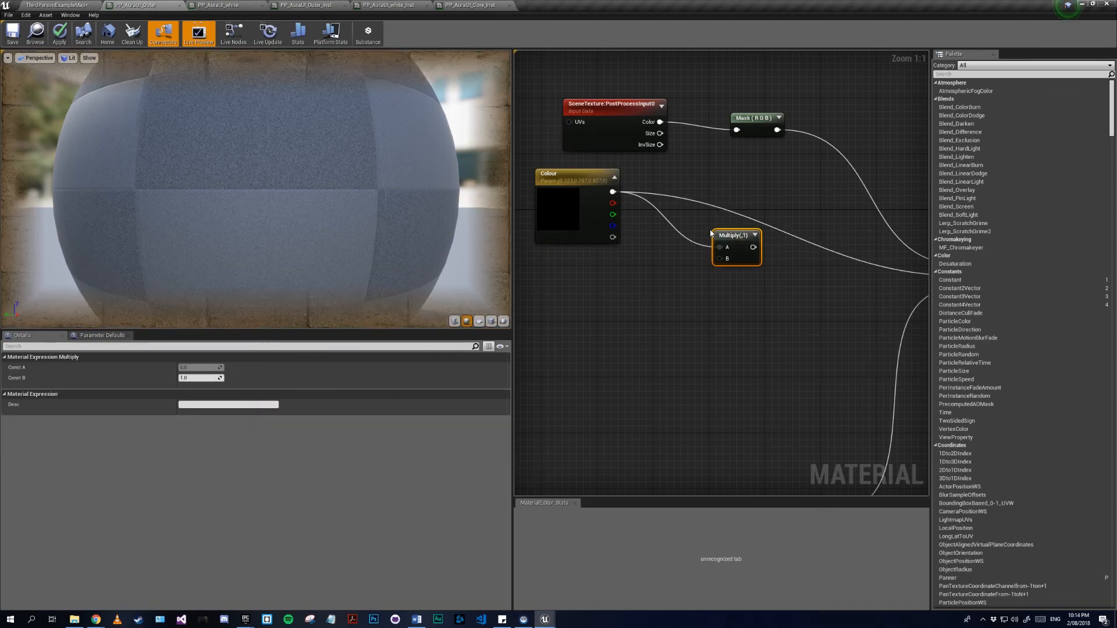
{"action": "right_click_drag", "start_coordinate": [706, 227], "coordinate": [625, 245]}
{"action": "left_click_drag", "start_coordinate": [670, 265], "coordinate": [888, 298]}
{"action": "right_click_drag", "start_coordinate": [636, 337], "coordinate": [805, 309]}
- Create a scalar parameter named Brightness with default value 5, wire it into the Multiply's B input and place it just below
{"action": "key", "text": "s"}
{"action": "left_click", "coordinate": [704, 299]}
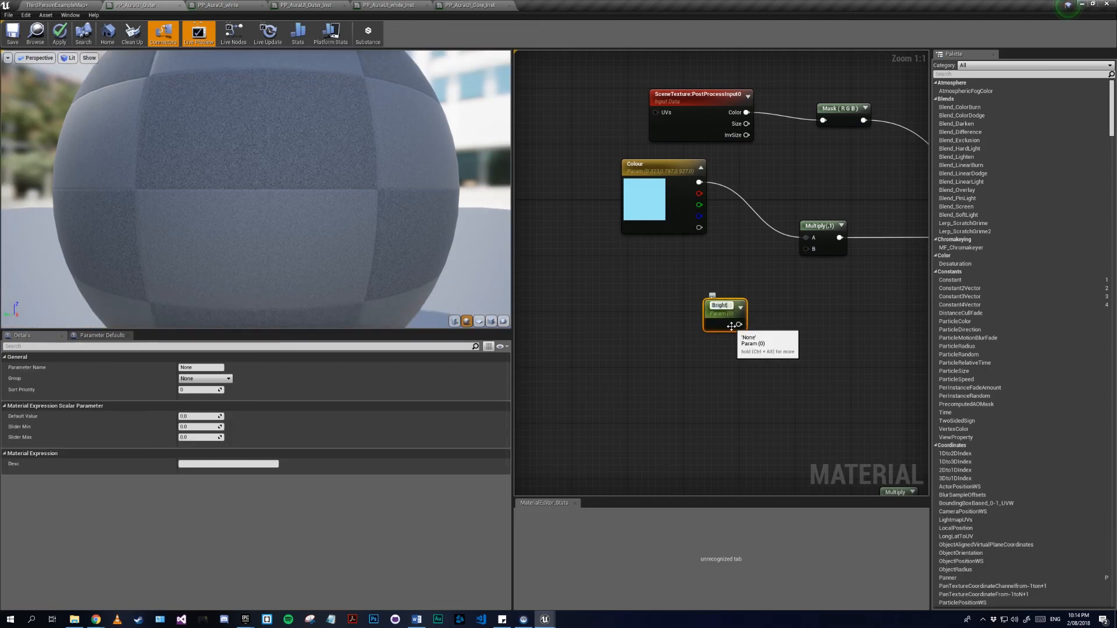
{"action": "key", "text": "Return"}
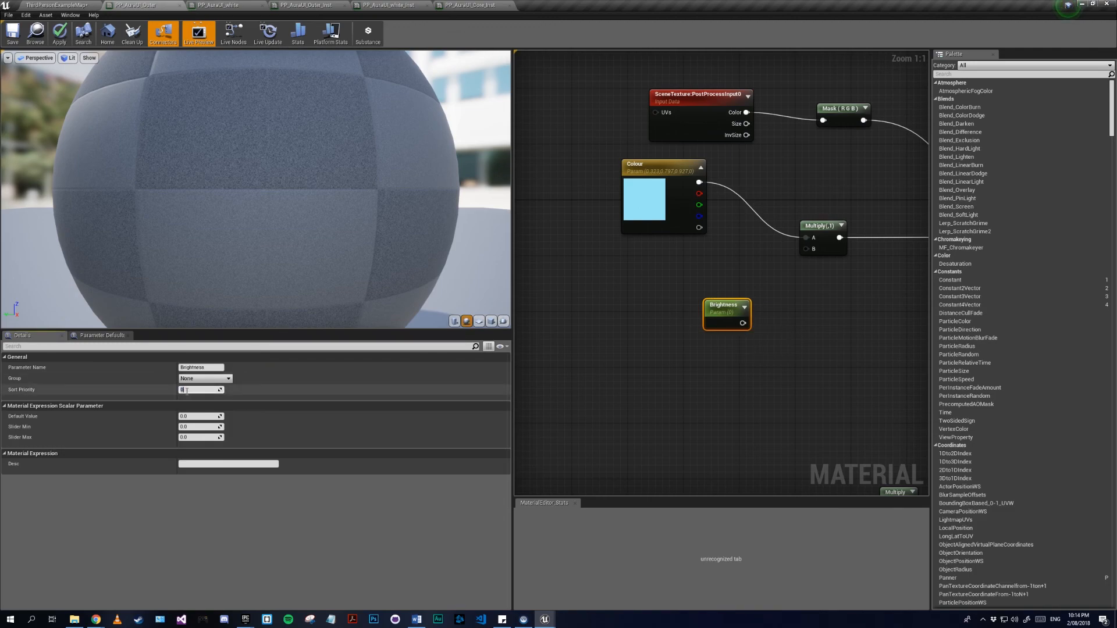
{"action": "left_click", "coordinate": [190, 417]}
{"action": "type", "text": "5"}
{"action": "left_click", "coordinate": [699, 350]}
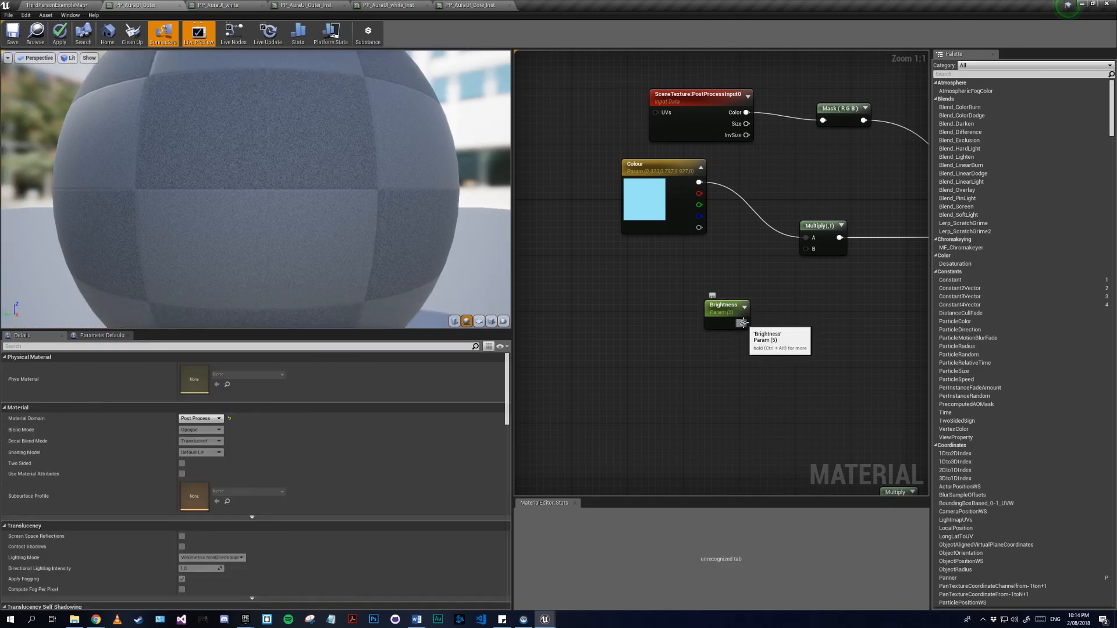
{"action": "left_click_drag", "start_coordinate": [743, 323], "coordinate": [806, 249]}
{"action": "left_click_drag", "start_coordinate": [729, 316], "coordinate": [799, 287]}
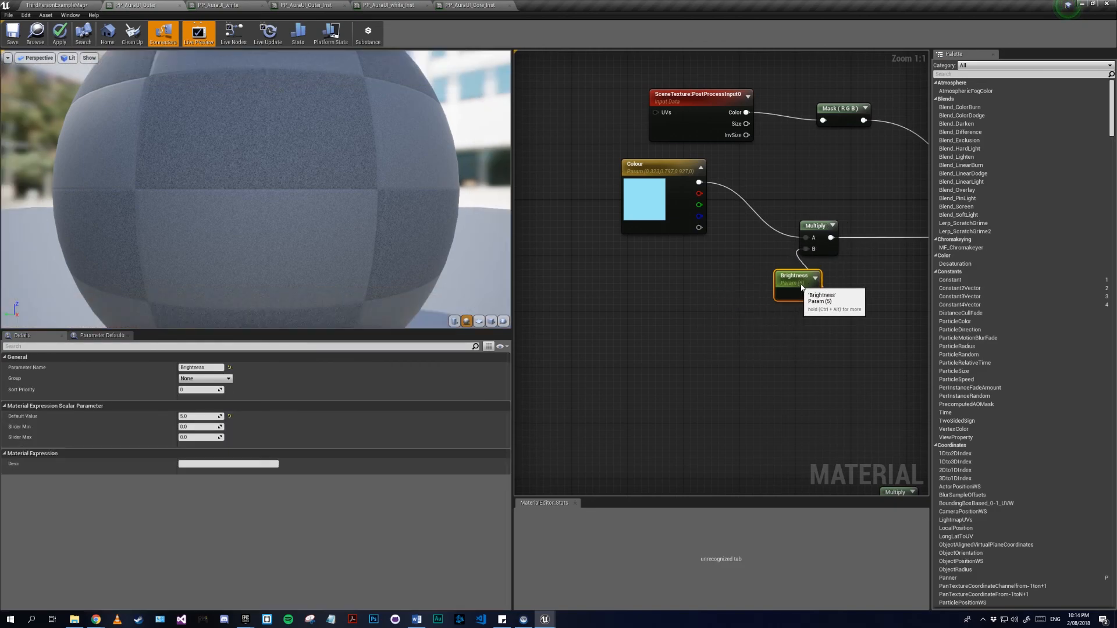
- Copy the Multiply and Brightness nodes into PP_AuraUI_Core, wire them between Colour and the Lerp's B, apply and return to the level editor
{"action": "right_click_drag", "start_coordinate": [800, 287], "coordinate": [665, 352]}
{"action": "left_click_drag", "start_coordinate": [639, 267], "coordinate": [723, 412]}
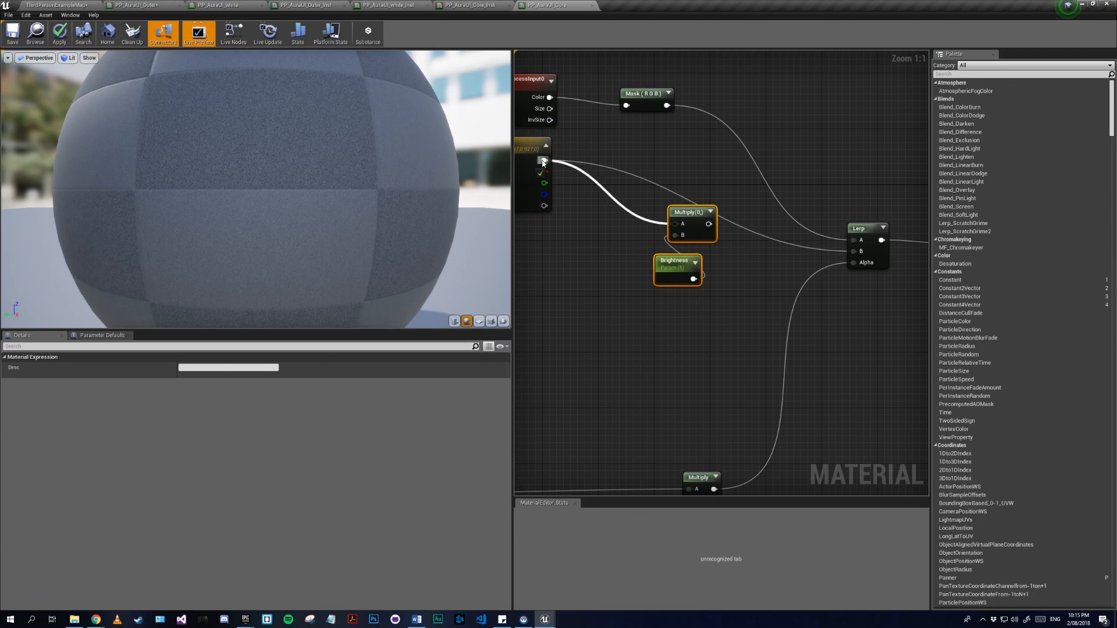
{"action": "left_click", "coordinate": [60, 33]}
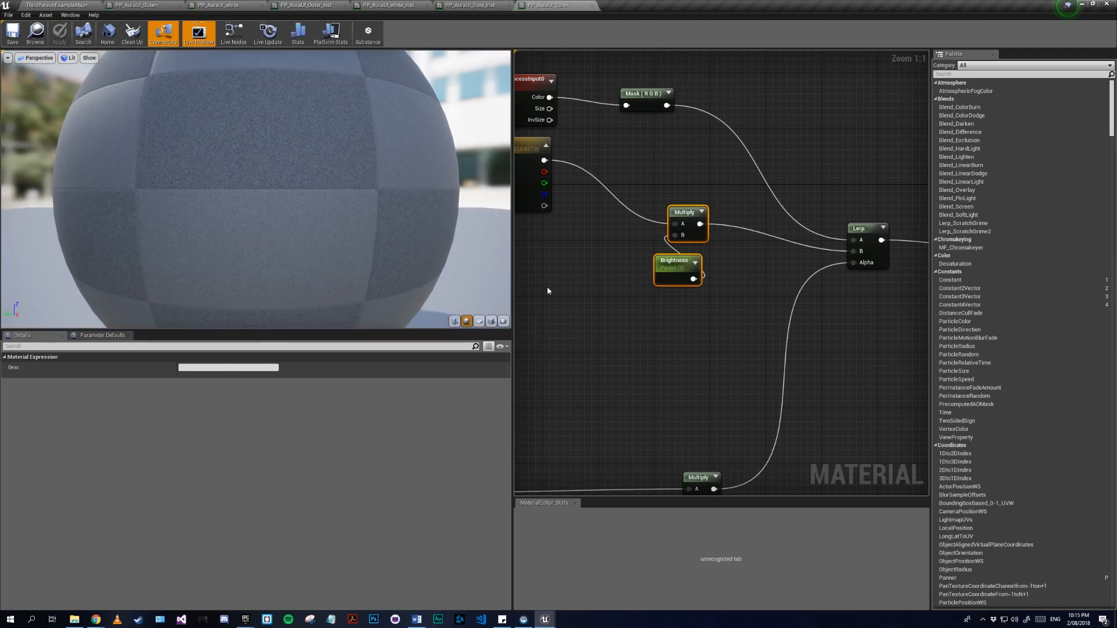
{"action": "left_click", "coordinate": [91, 4]}
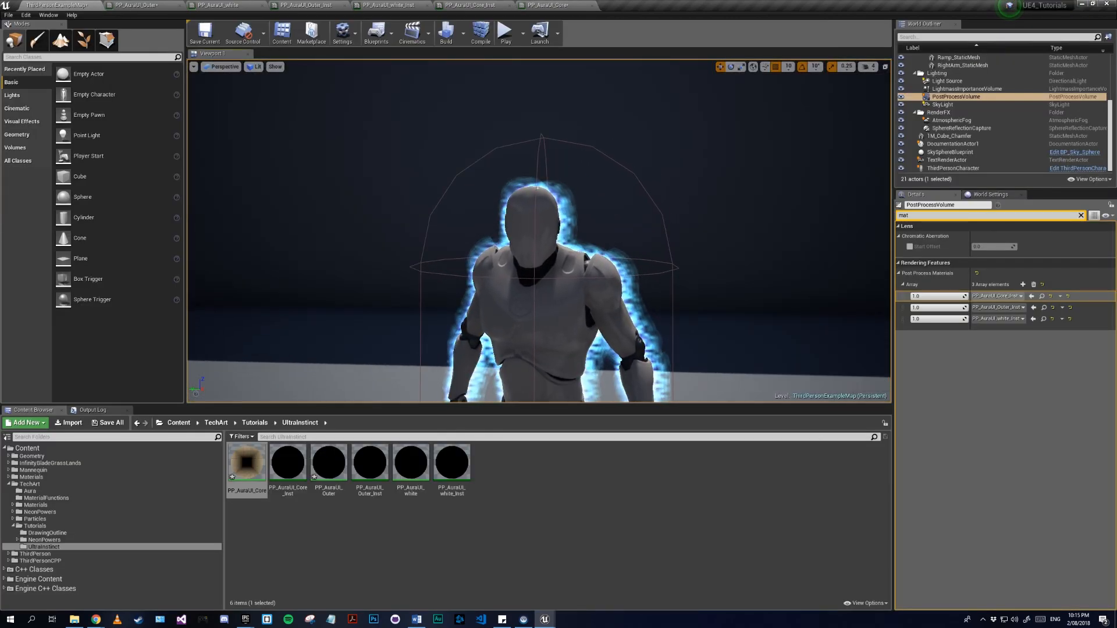
- Float the PP_AuraUI_Outer_Inst editor as a separate window over the level and raise its Radius to about 81
{"action": "scroll", "coordinate": [556, 291], "scroll_direction": "down", "scroll_amount": 5}
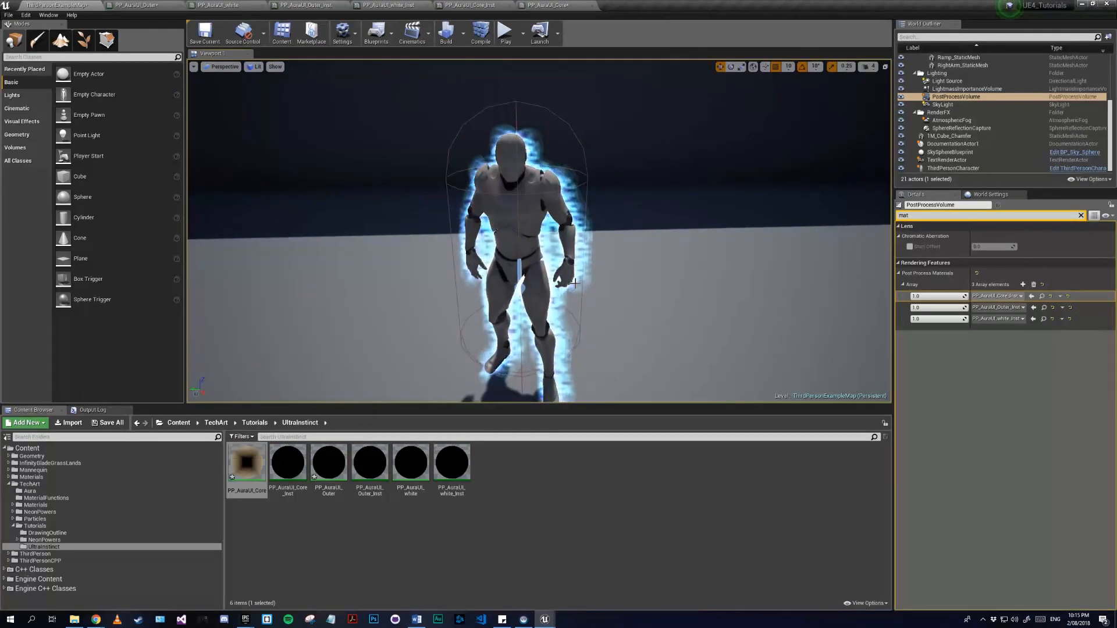
{"action": "scroll", "coordinate": [557, 222], "scroll_direction": "down", "scroll_amount": 2}
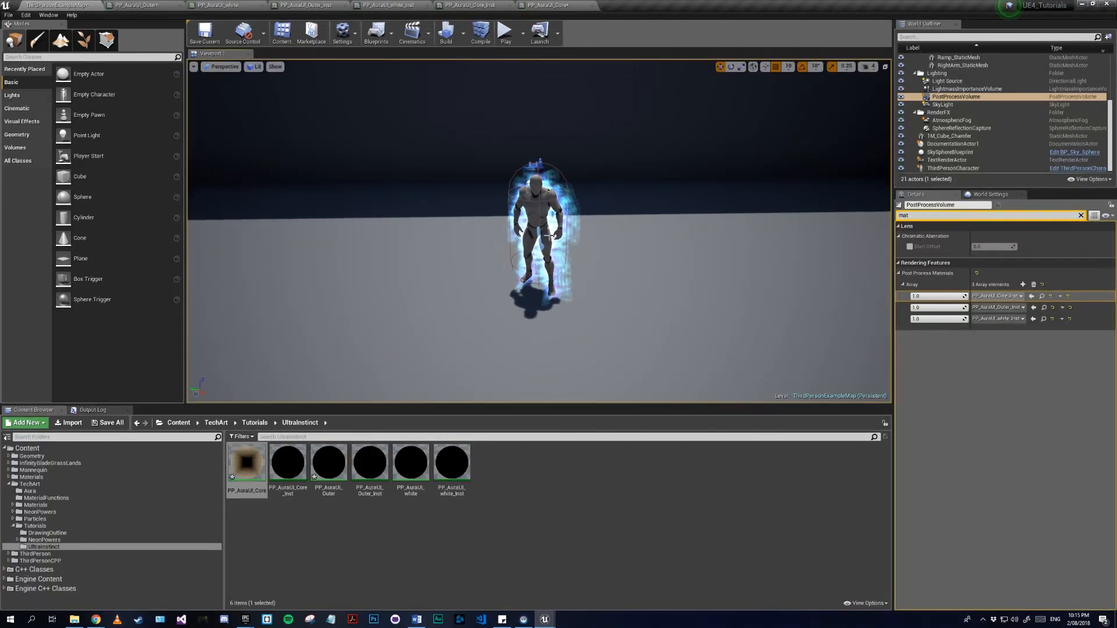
{"action": "scroll", "coordinate": [557, 223], "scroll_direction": "up", "scroll_amount": 3}
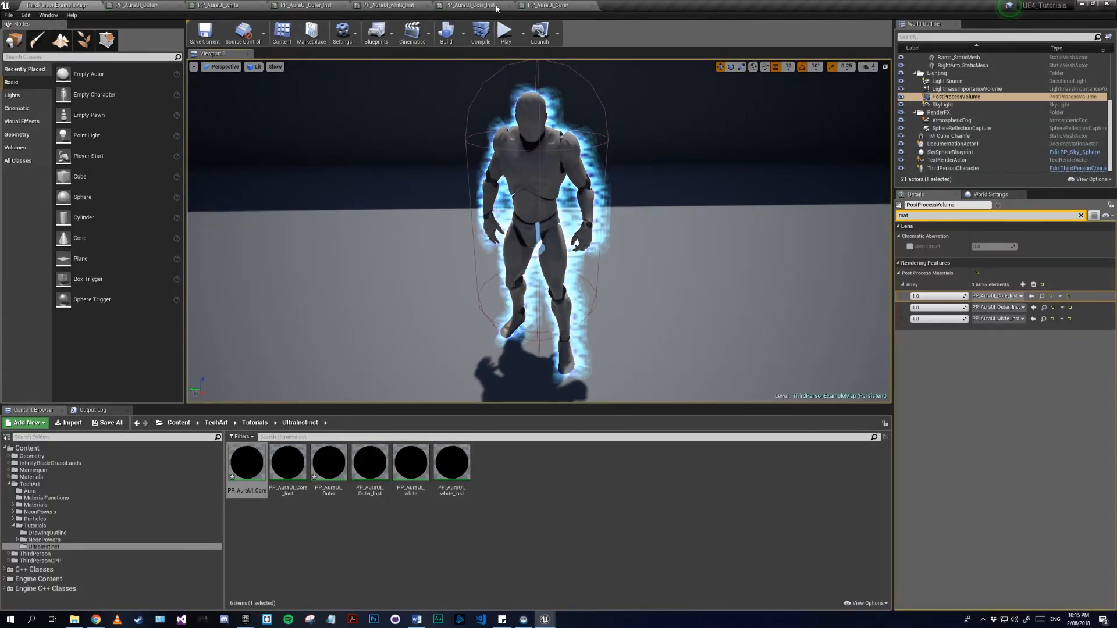
{"action": "left_click_drag", "start_coordinate": [306, 5], "coordinate": [669, 338]}
{"action": "scroll", "coordinate": [786, 510], "scroll_direction": "down", "scroll_amount": 3}
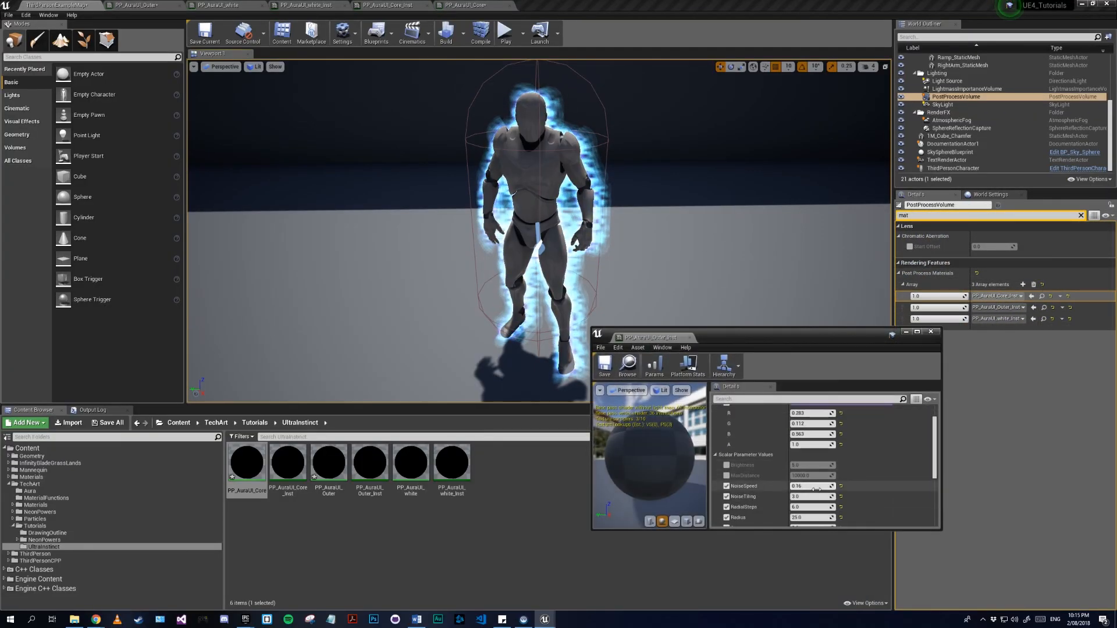
{"action": "left_click", "coordinate": [795, 475]}
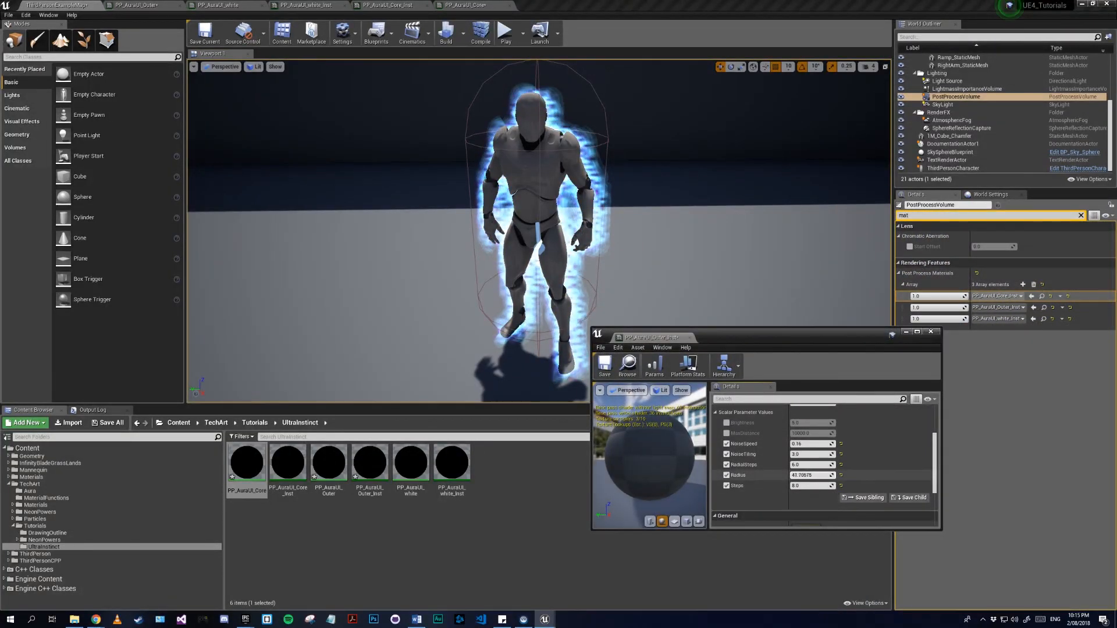
{"action": "left_click_drag", "start_coordinate": [795, 475], "coordinate": [826, 475]}
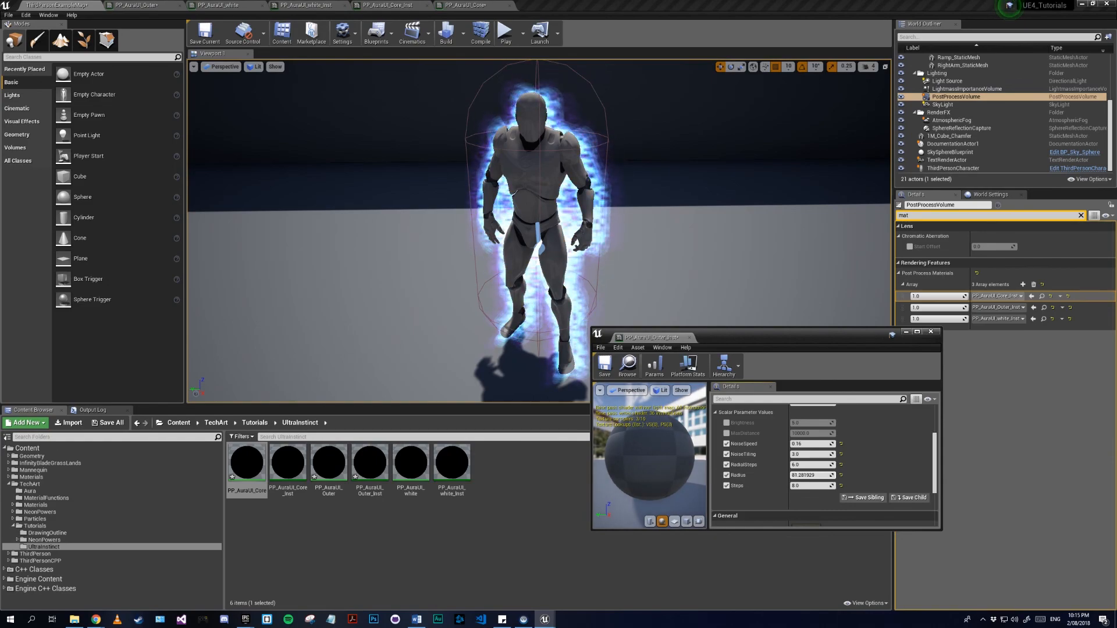
- Minimise the instance window and examine the brightened aura around the character from several distances and angles in a fullscreen view
{"action": "left_click", "coordinate": [905, 333]}
{"action": "right_click_drag", "start_coordinate": [539, 231], "coordinate": [542, 265]}
{"action": "key", "text": "w"}
{"action": "key", "text": "s"}
{"action": "key", "text": "e"}
{"action": "key", "text": "s"}
{"action": "key", "text": "F11"}
{"action": "key", "text": "w"}
{"action": "right_click_drag", "start_coordinate": [542, 265], "coordinate": [563, 250]}
{"action": "key", "text": "s"}
{"action": "key", "text": "w"}
{"action": "key", "text": "s"}
{"action": "key", "text": "a"}
{"action": "mouse_move", "coordinate": [678, 217]}
{"action": "right_mouse_down"}
{"action": "mouse_move", "coordinate": [682, 230]}
{"action": "mouse_move", "coordinate": [688, 212]}
{"action": "right_mouse_up"}
{"action": "key", "text": "w"}
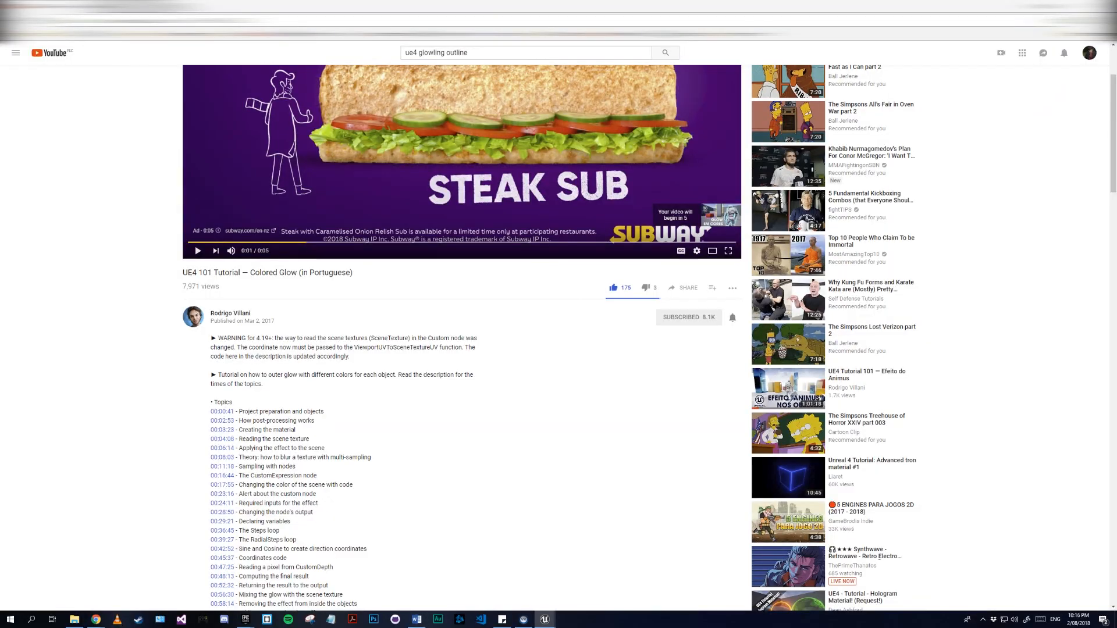
- Switch to the browser and review the YouTube page and description of the "UE4 101 Tutorial — Colored Glow" reference video
{"action": "scroll", "coordinate": [237, 366], "scroll_direction": "up", "scroll_amount": 2}
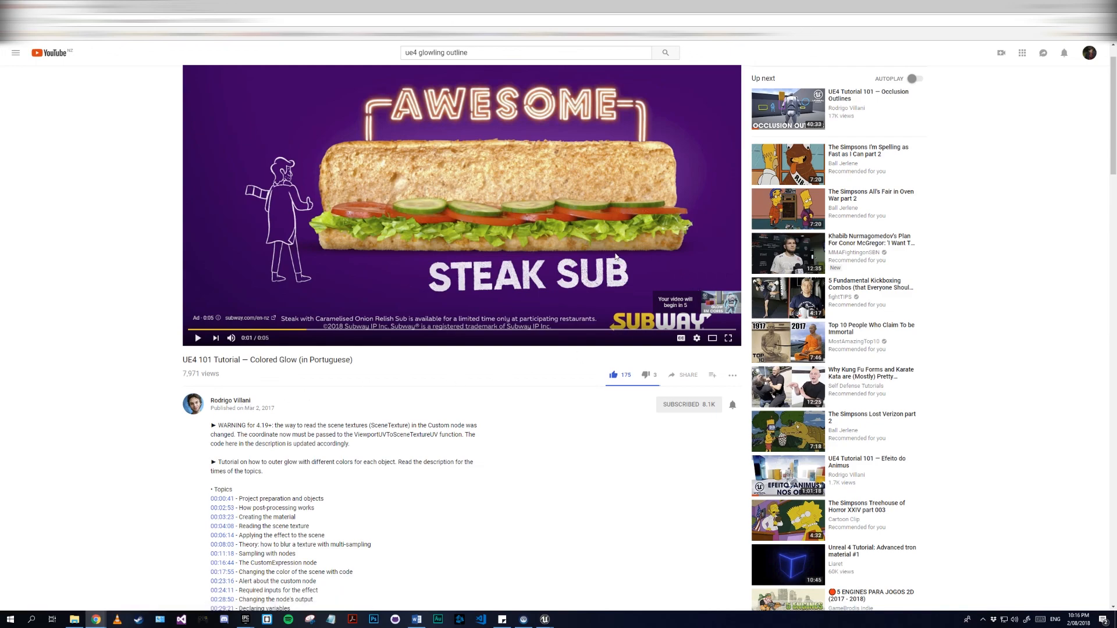
{"action": "scroll", "coordinate": [249, 318], "scroll_direction": "down", "scroll_amount": 2}
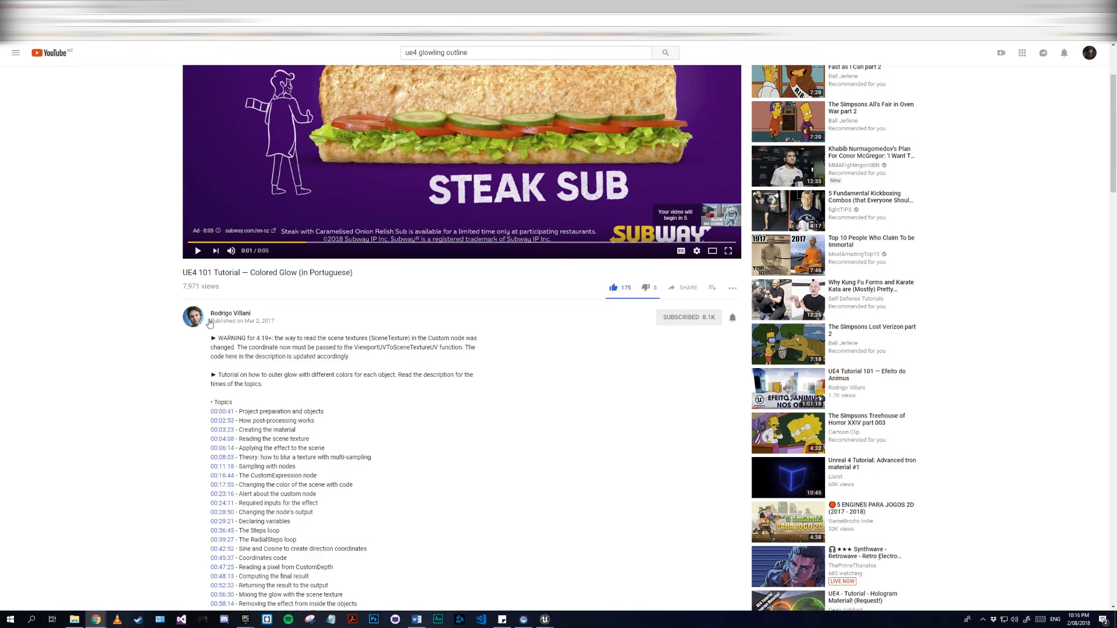